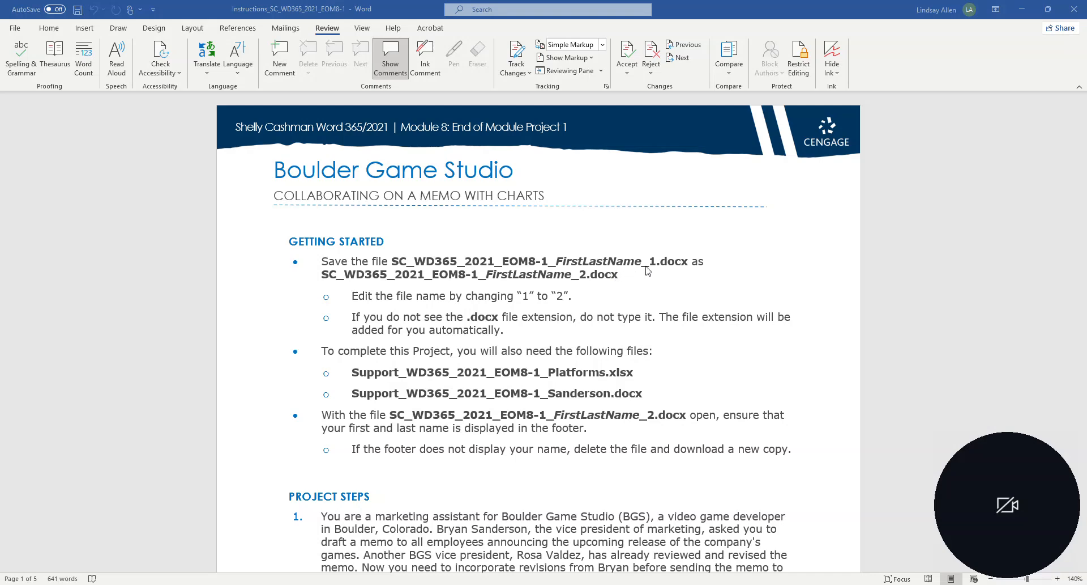
Read the getting started notes and project steps 1 to 4 in the instructions document.
{"action": "scroll", "coordinate": [649, 271], "scroll_direction": "down", "scroll_amount": 2}
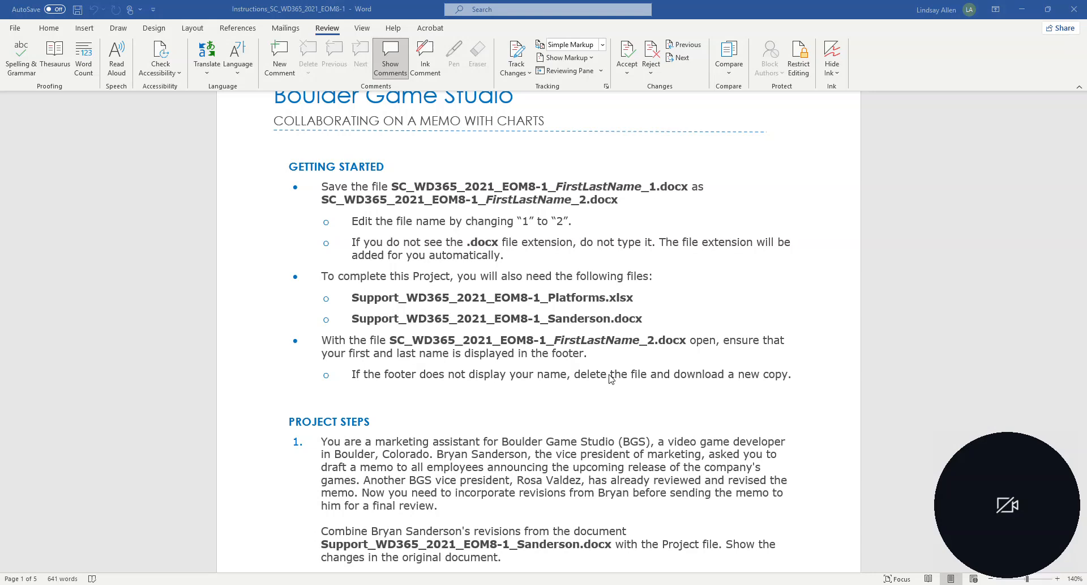
{"action": "scroll", "coordinate": [611, 377], "scroll_direction": "down", "scroll_amount": 4}
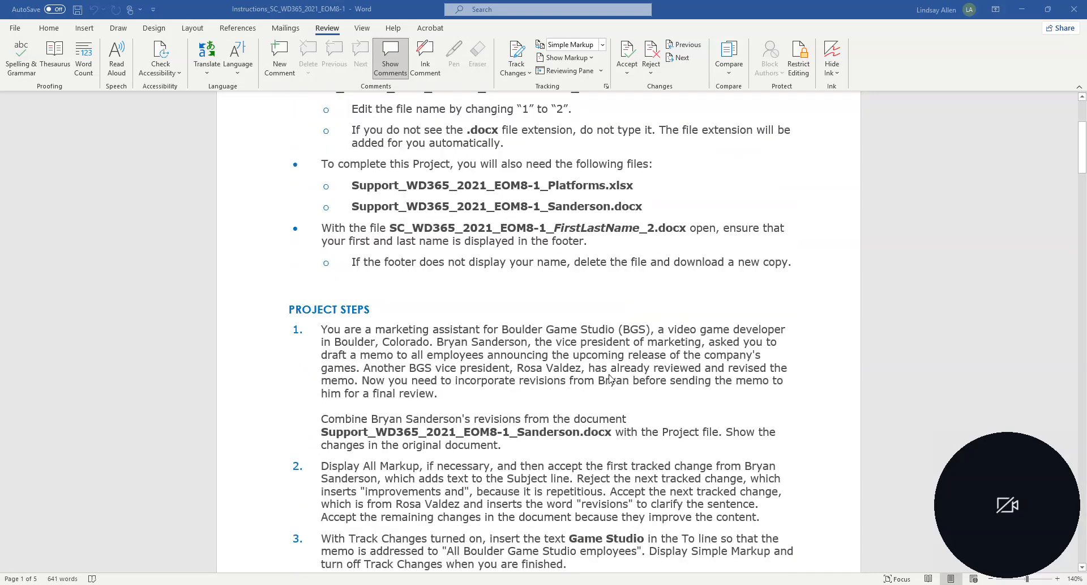
{"action": "scroll", "coordinate": [611, 377], "scroll_direction": "down", "scroll_amount": 1}
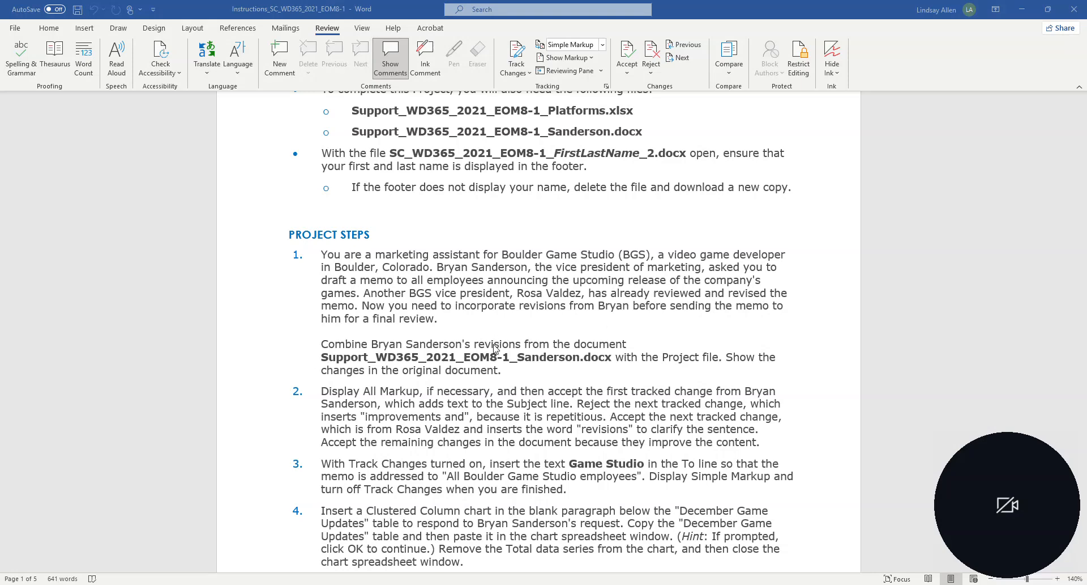
{"action": "scroll", "coordinate": [494, 348], "scroll_direction": "down", "scroll_amount": 1}
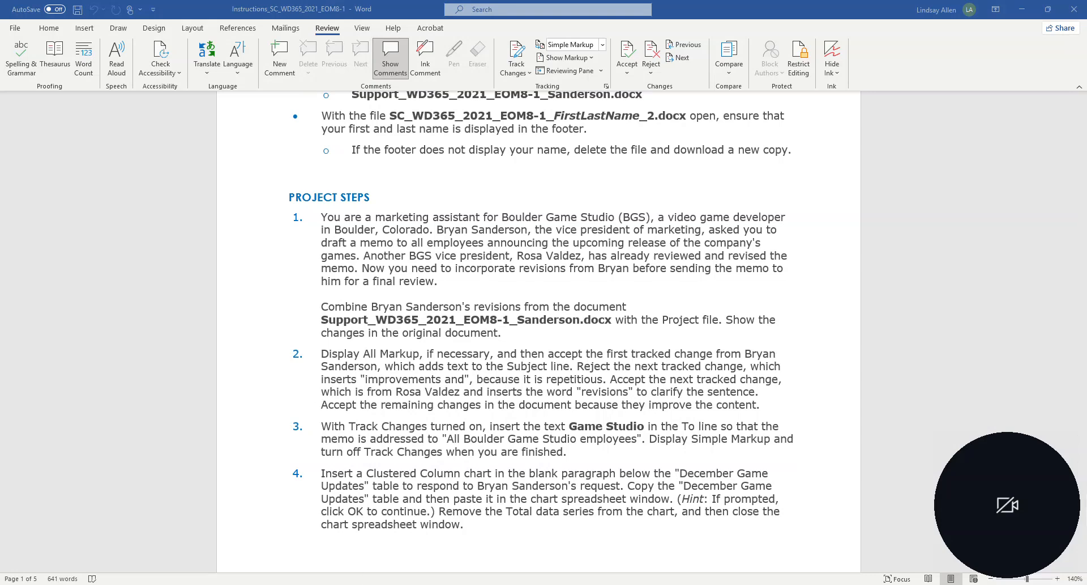
{"action": "mouse_move", "coordinate": [320, 584]}
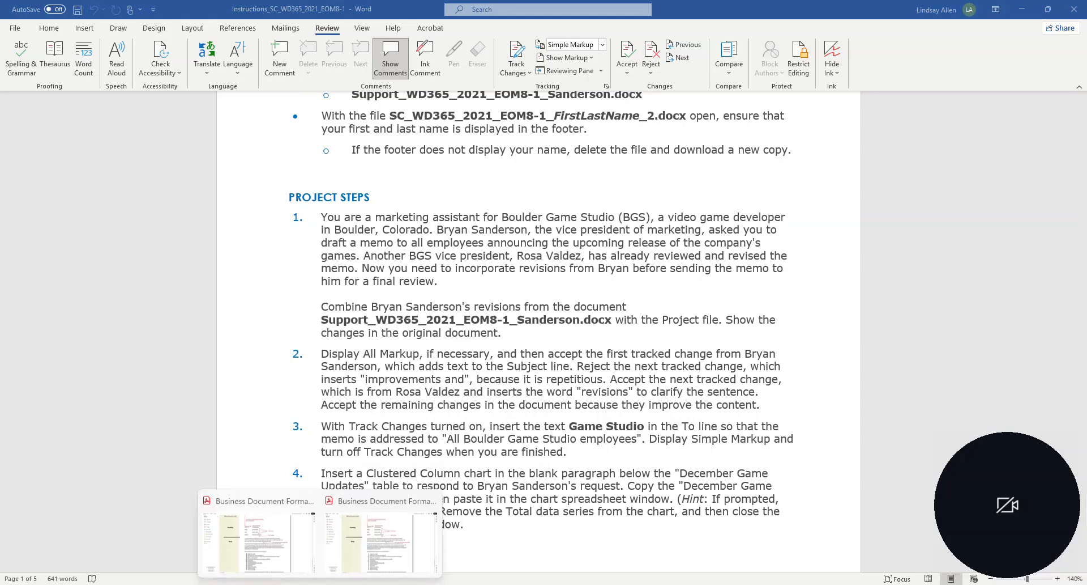
{"action": "left_click", "coordinate": [379, 550]}
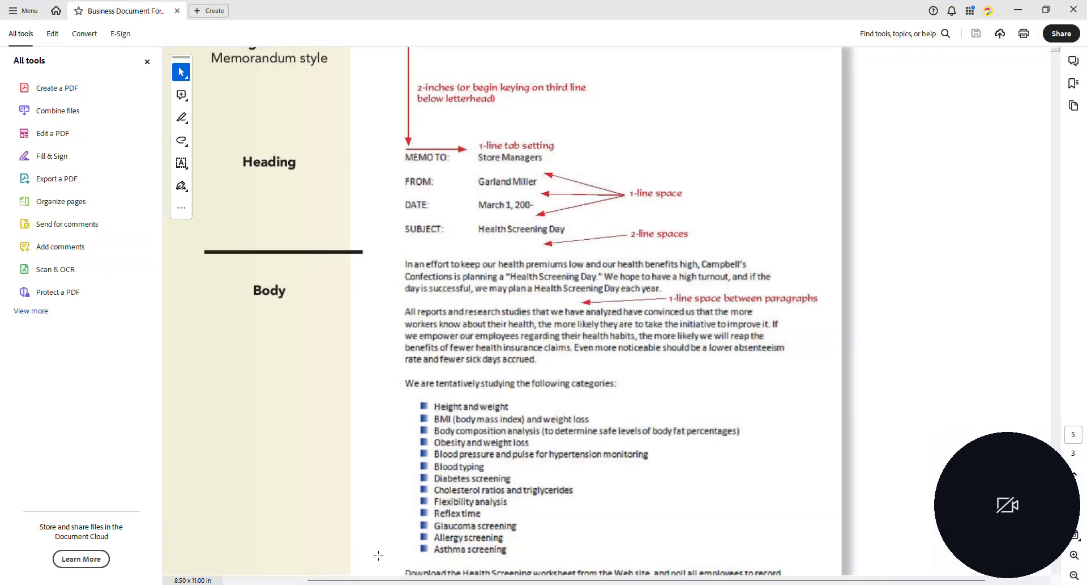
{"action": "left_click", "coordinate": [1073, 10]}
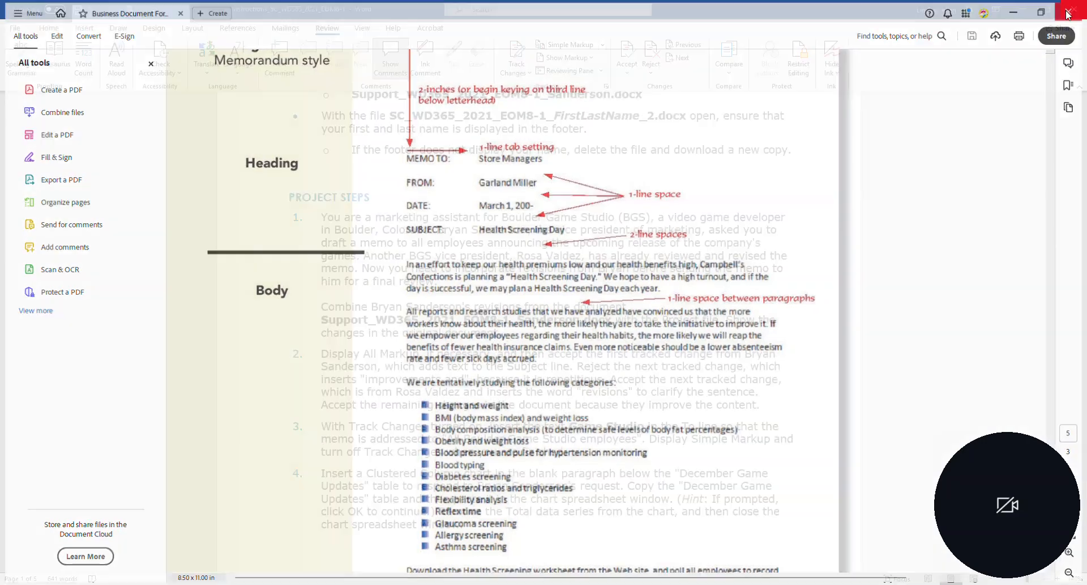
In the memo document, start combining documents and choose the SC_WD365_2021_EOM8-1 file ending in _2 from Downloads as the original document.
{"action": "mouse_move", "coordinate": [320, 584]}
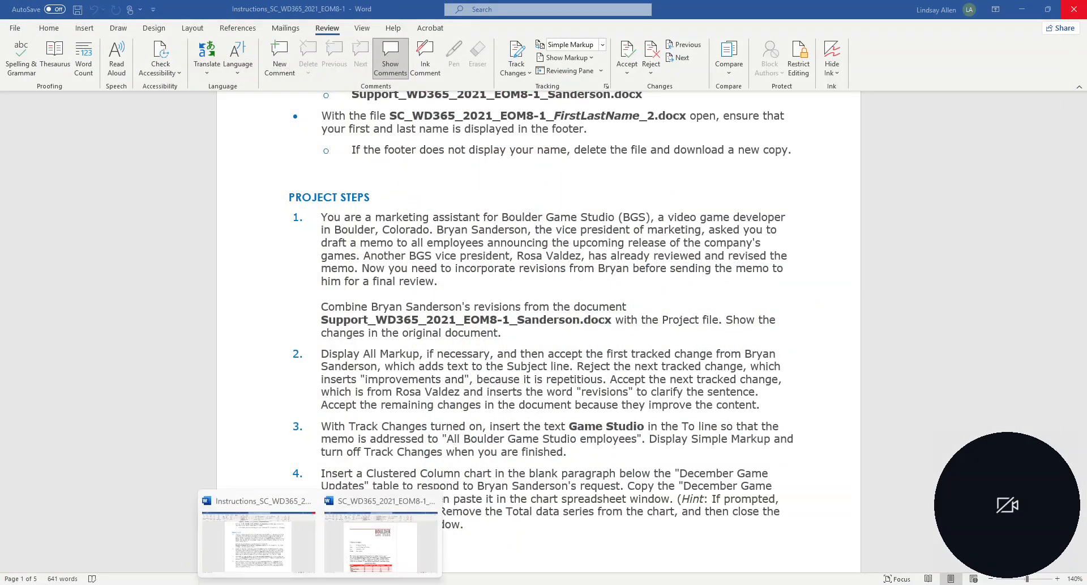
{"action": "left_click", "coordinate": [391, 543]}
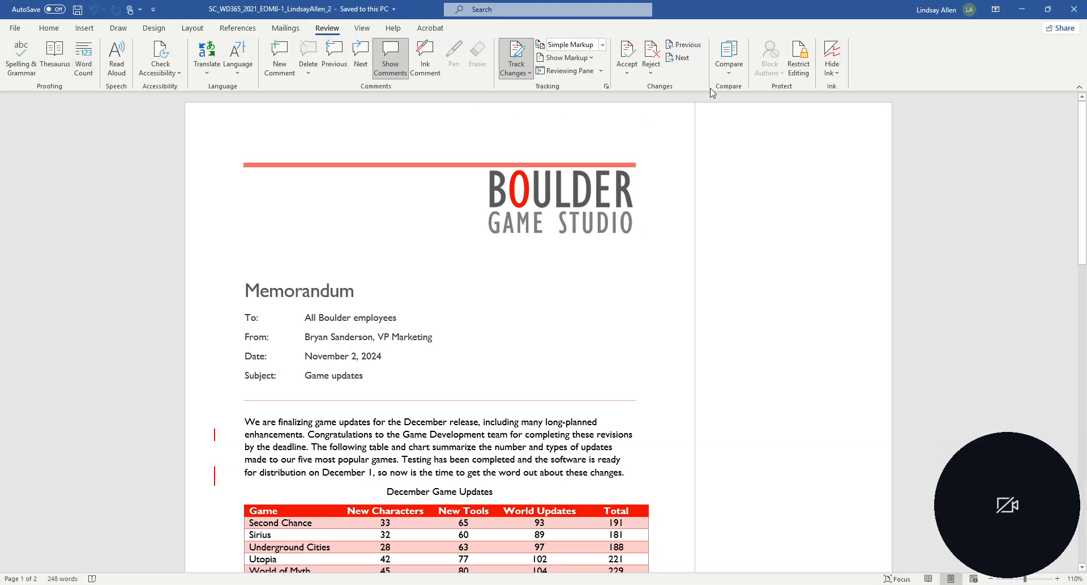
{"action": "left_click", "coordinate": [734, 77]}
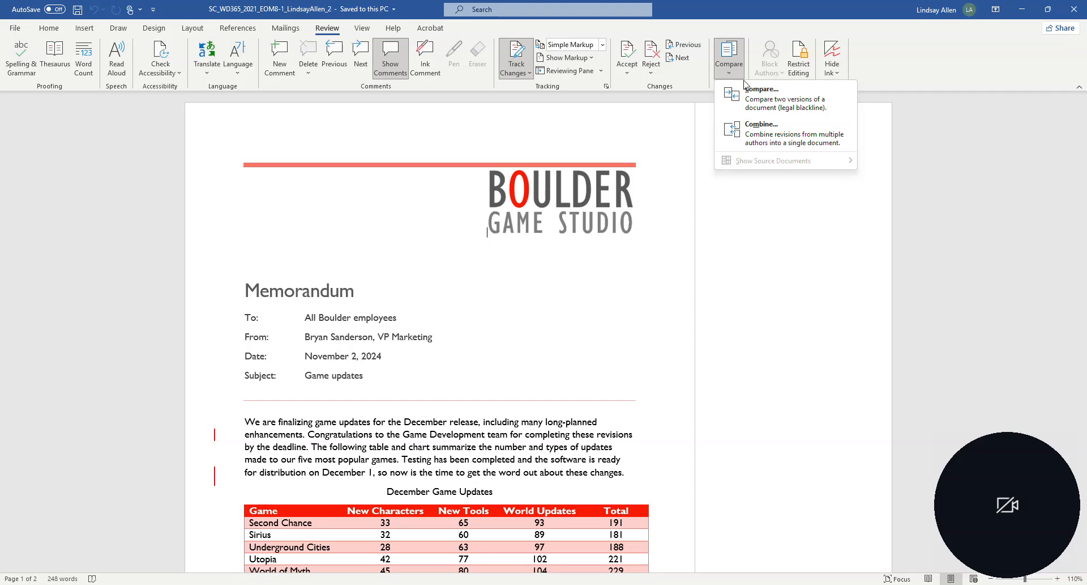
{"action": "left_click", "coordinate": [796, 138]}
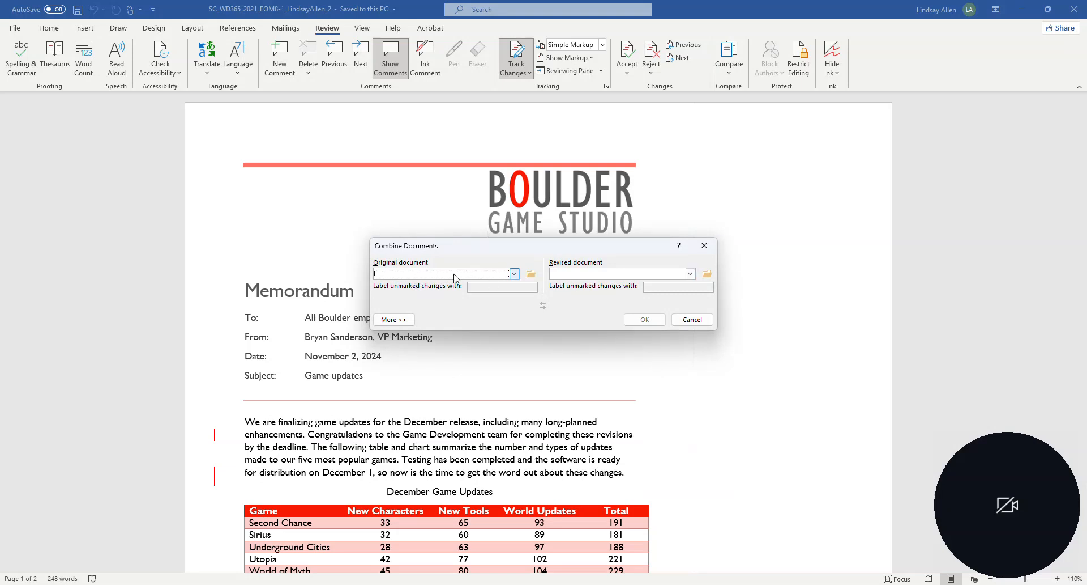
{"action": "left_click", "coordinate": [514, 274]}
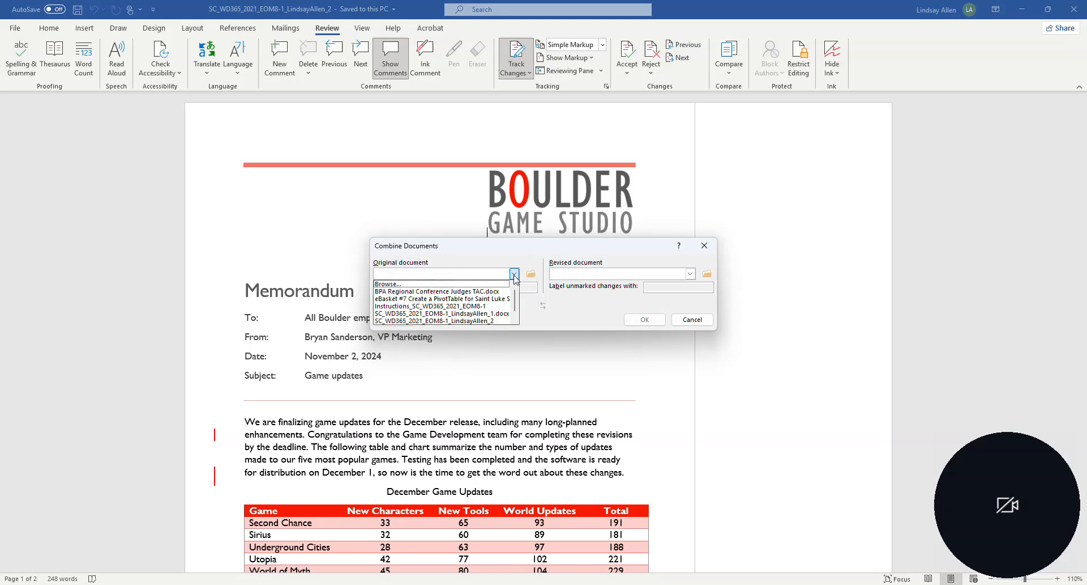
{"action": "left_click", "coordinate": [396, 284]}
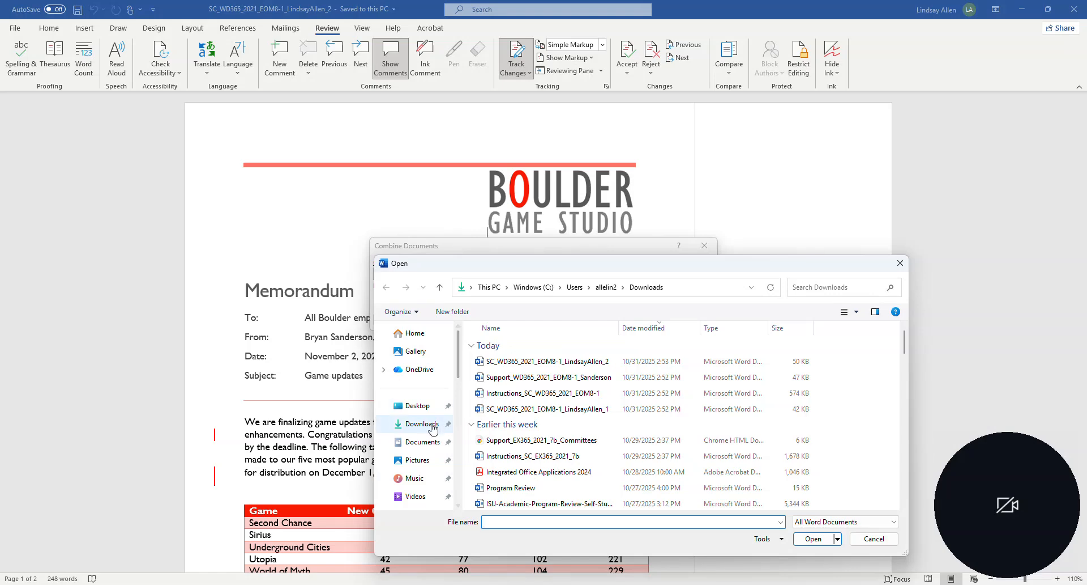
{"action": "left_click", "coordinate": [419, 424]}
{"action": "left_click", "coordinate": [555, 366]}
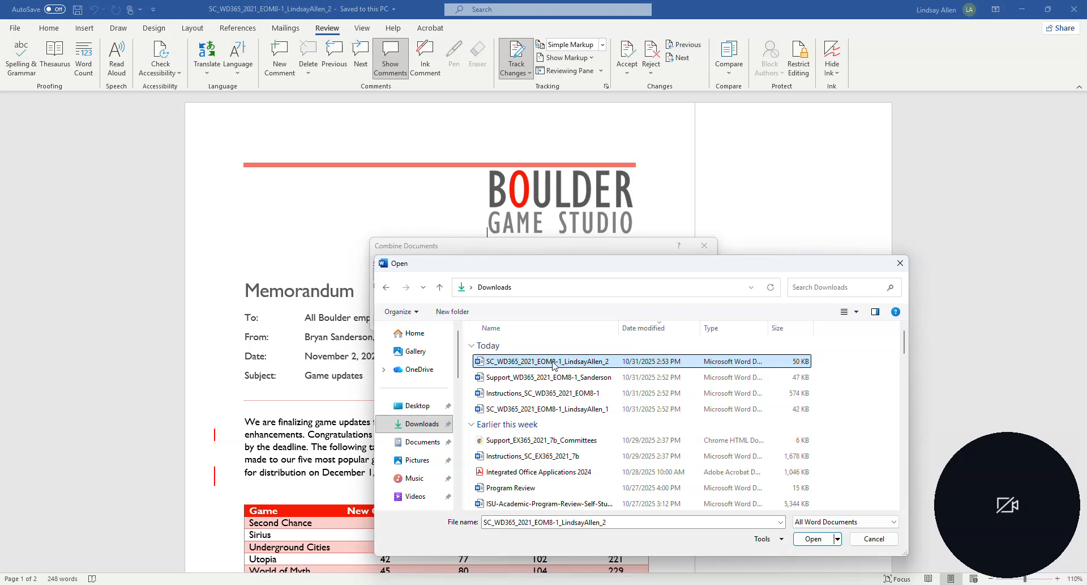
{"action": "left_click", "coordinate": [813, 538]}
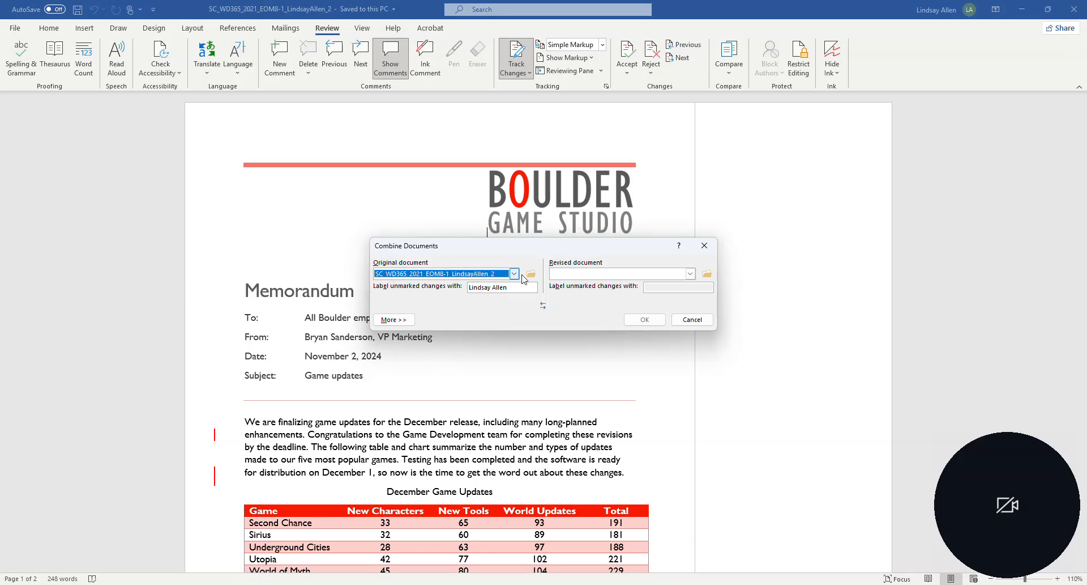
Choose the Support_WD365_2021_EOM8-1 Word file from Downloads as the revised document.
{"action": "left_click", "coordinate": [691, 273]}
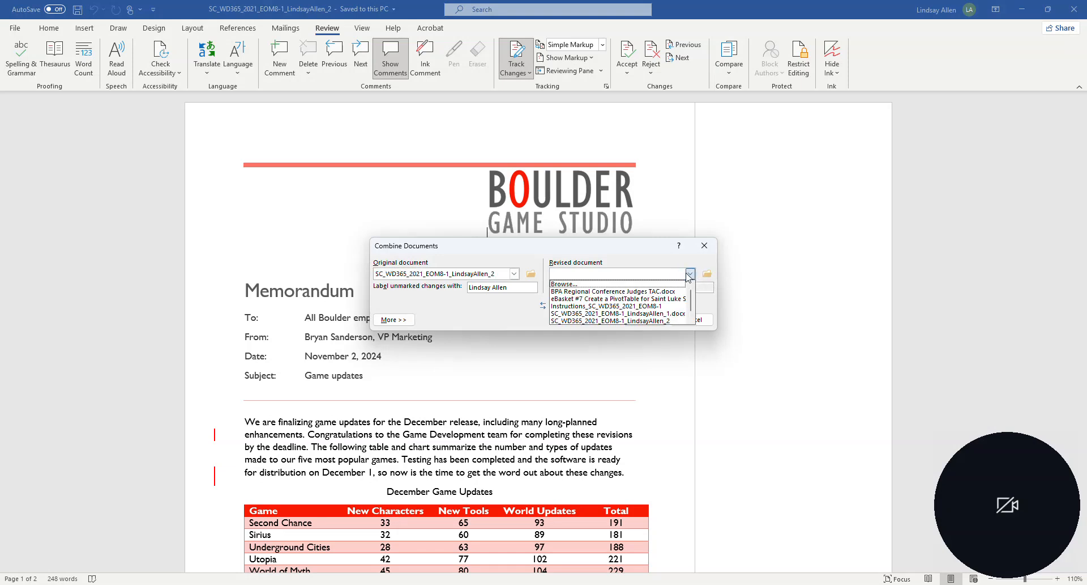
{"action": "left_click", "coordinate": [596, 285]}
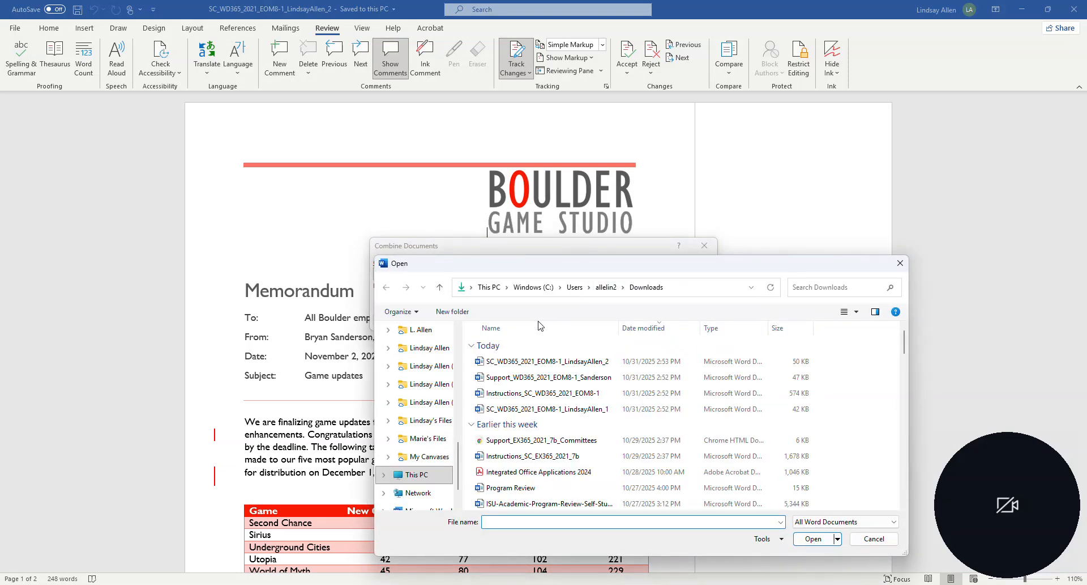
{"action": "scroll", "coordinate": [439, 397], "scroll_direction": "up", "scroll_amount": 5}
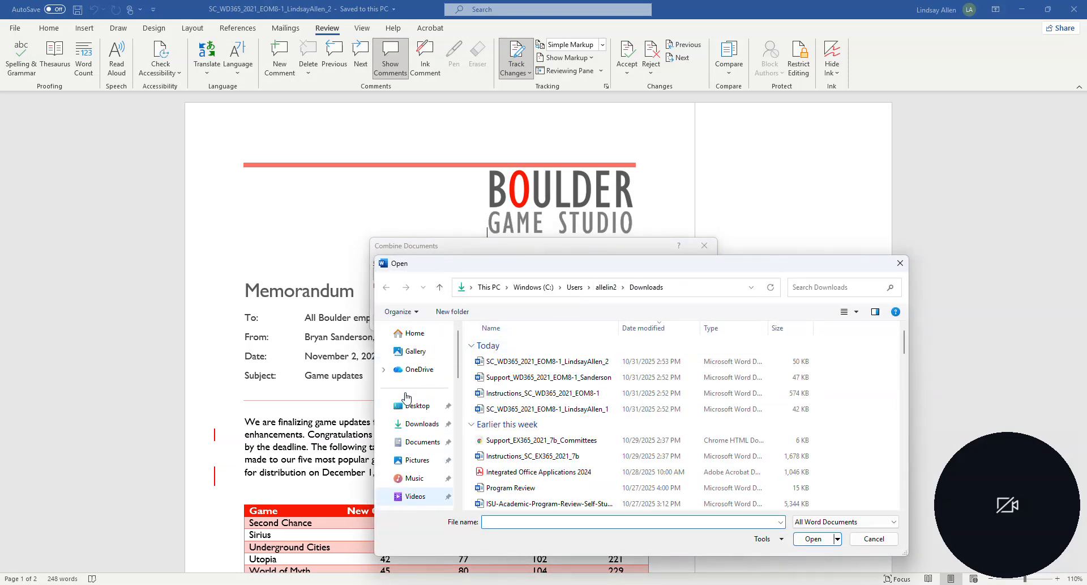
{"action": "left_click", "coordinate": [422, 423]}
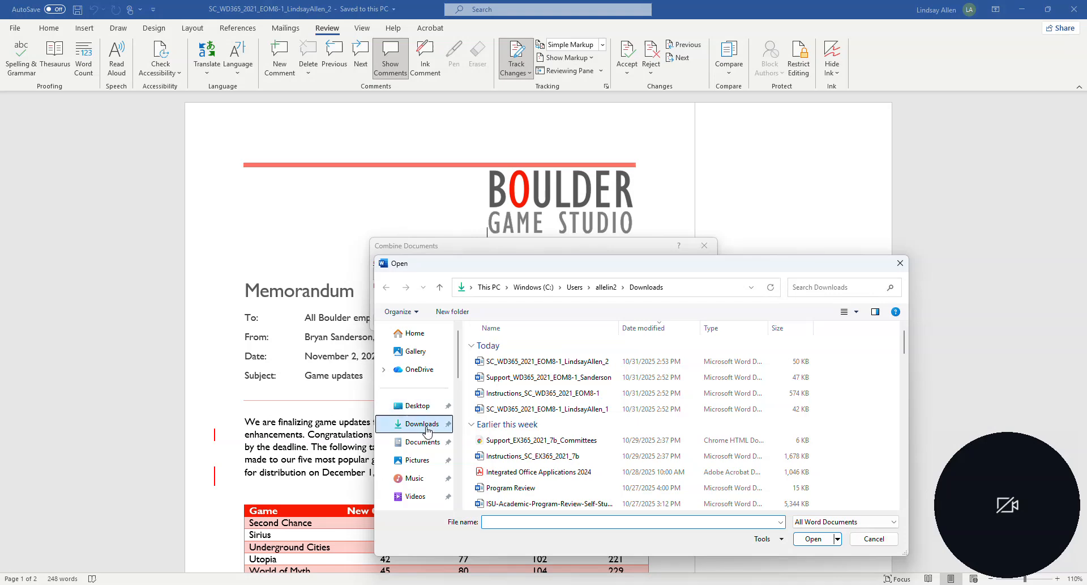
{"action": "left_click", "coordinate": [594, 378]}
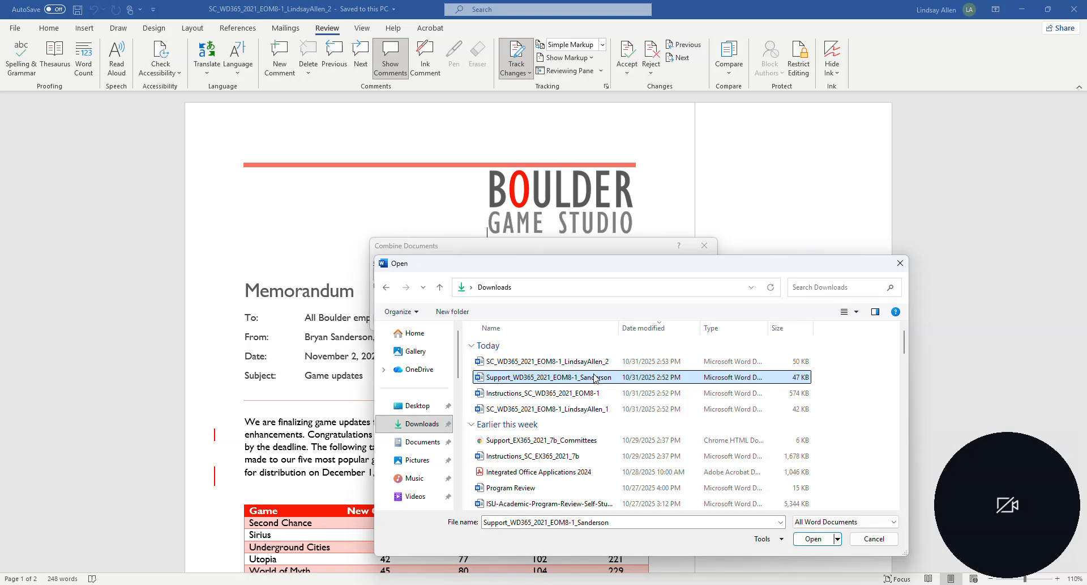
{"action": "left_click", "coordinate": [800, 536]}
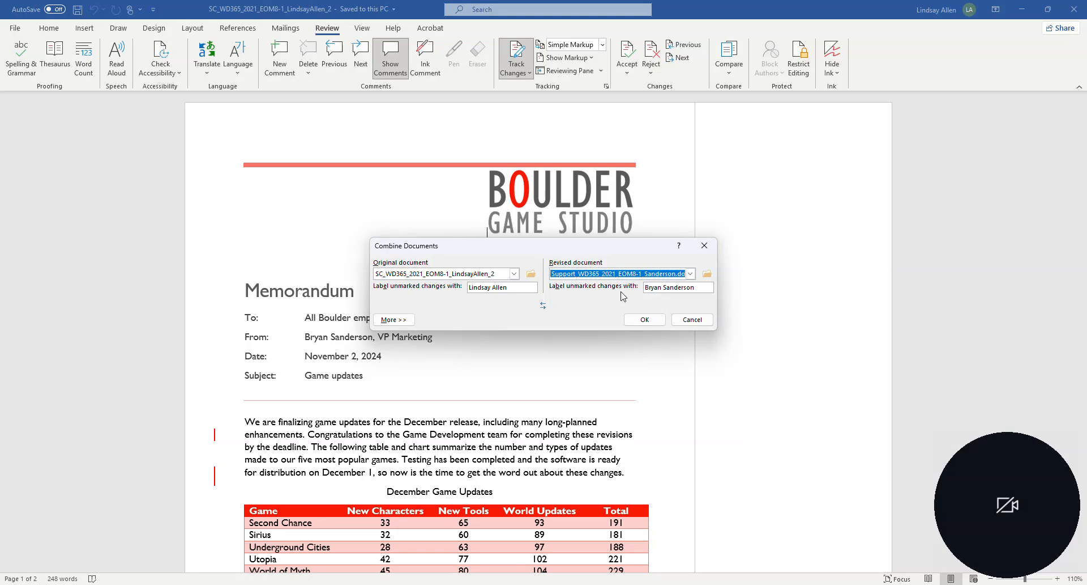
Show the changes in the original document and run the merge, keeping formatting changes from your document.
{"action": "left_click", "coordinate": [394, 320]}
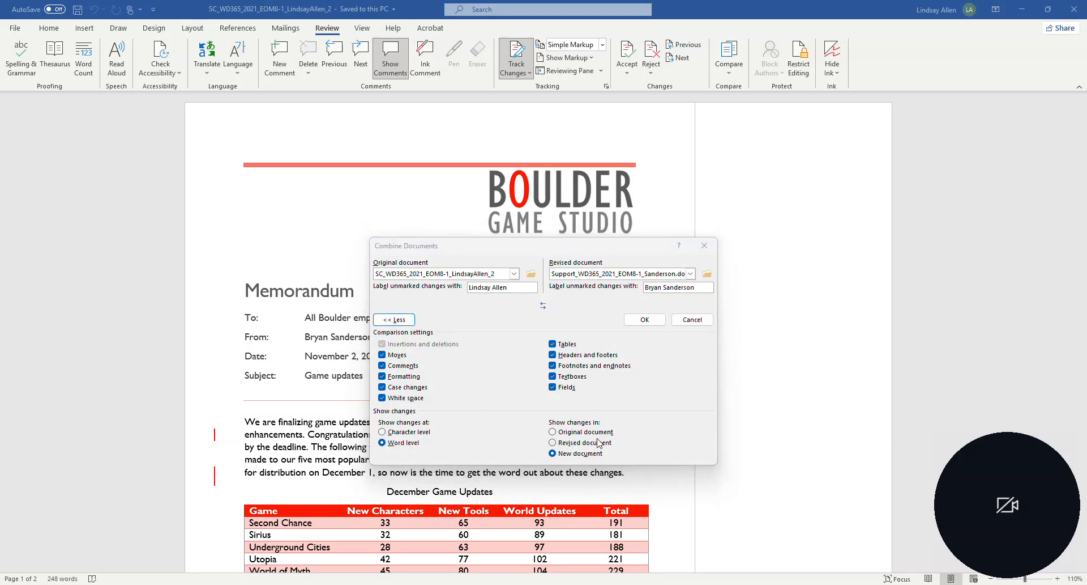
{"action": "left_click", "coordinate": [552, 431]}
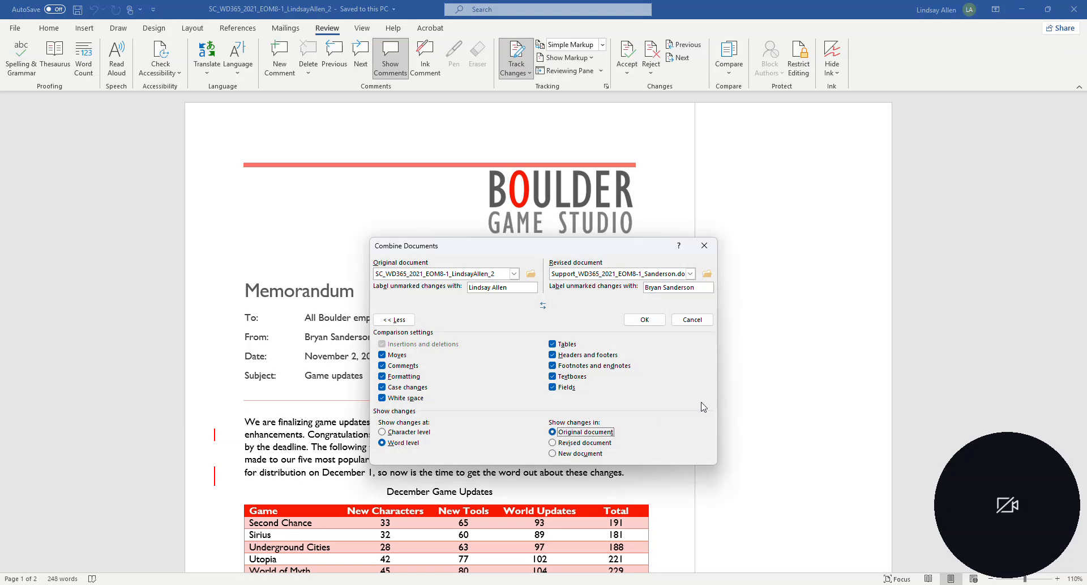
{"action": "left_click", "coordinate": [646, 320]}
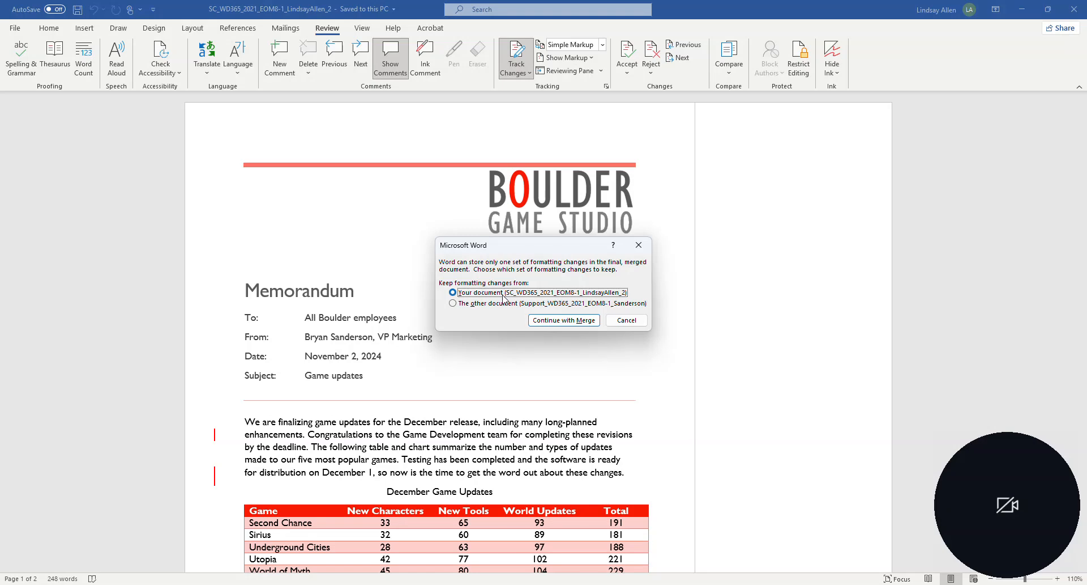
{"action": "left_click", "coordinate": [580, 321]}
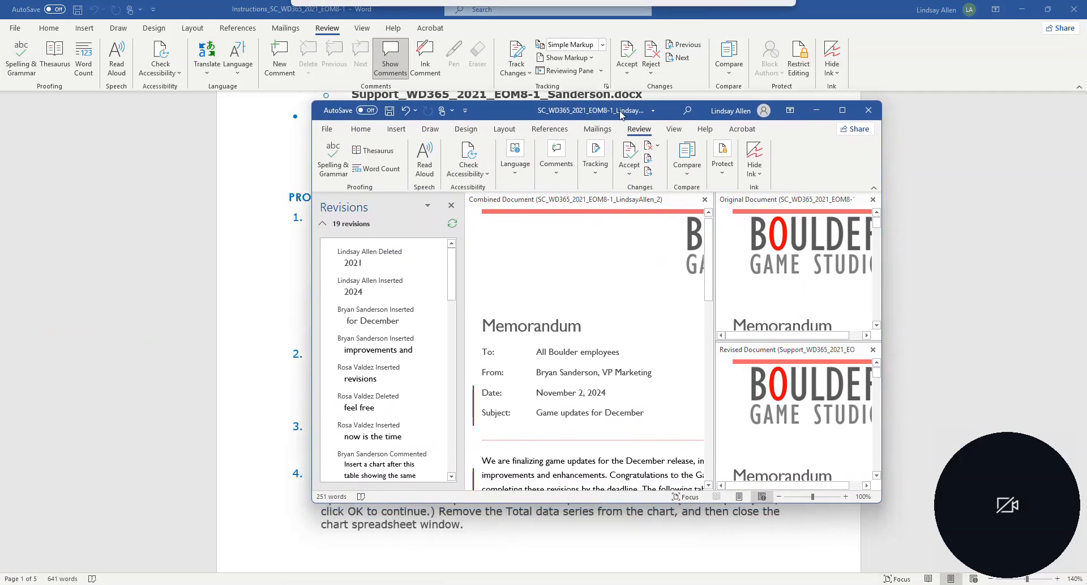
Maximize the combined memo window and close the original and revised source document views.
{"action": "left_click", "coordinate": [842, 111]}
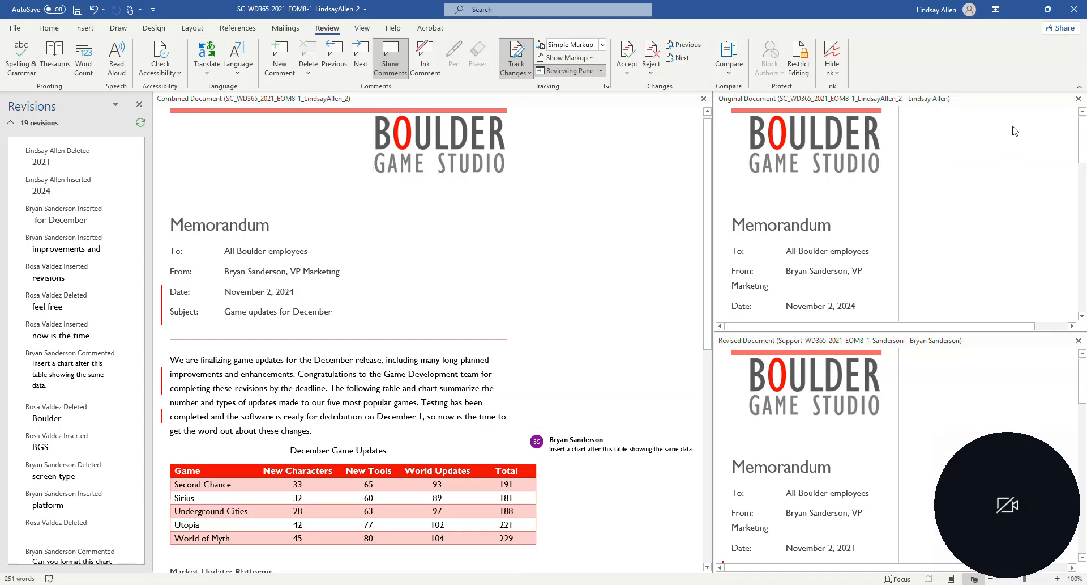
{"action": "left_click", "coordinate": [1077, 100]}
{"action": "left_click", "coordinate": [1078, 100]}
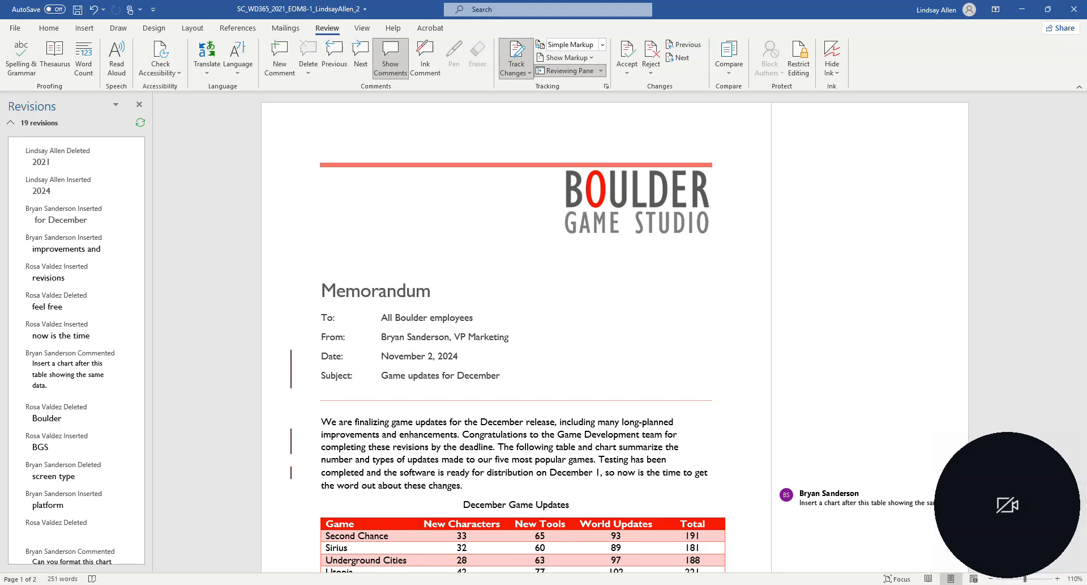
In the instructions document, highlight the text of project step 1 in yellow to mark it as done.
{"action": "mouse_move", "coordinate": [322, 581]}
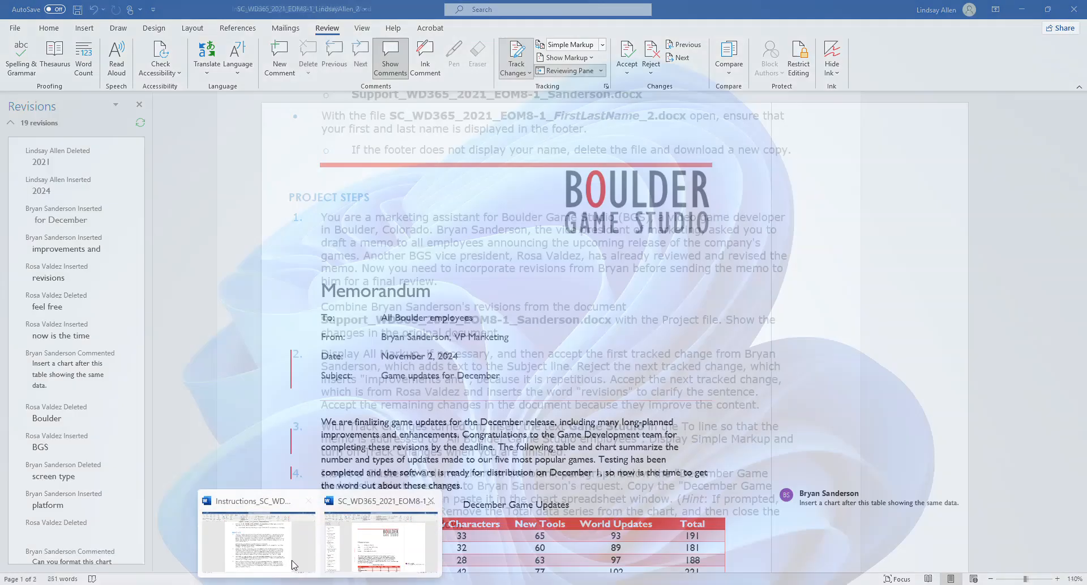
{"action": "left_click", "coordinate": [255, 561]}
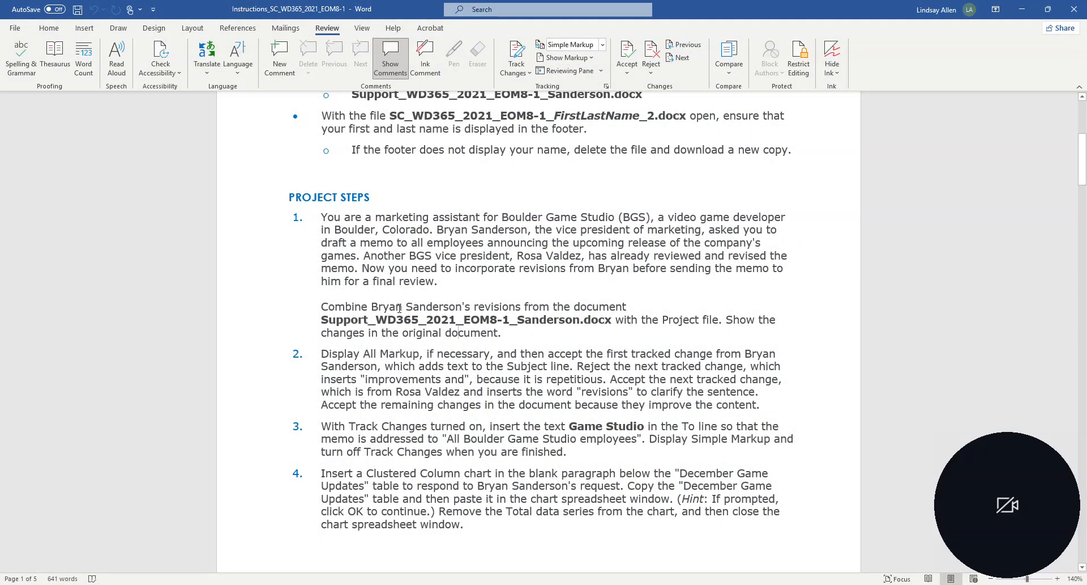
{"action": "left_click_drag", "start_coordinate": [498, 334], "coordinate": [320, 215]}
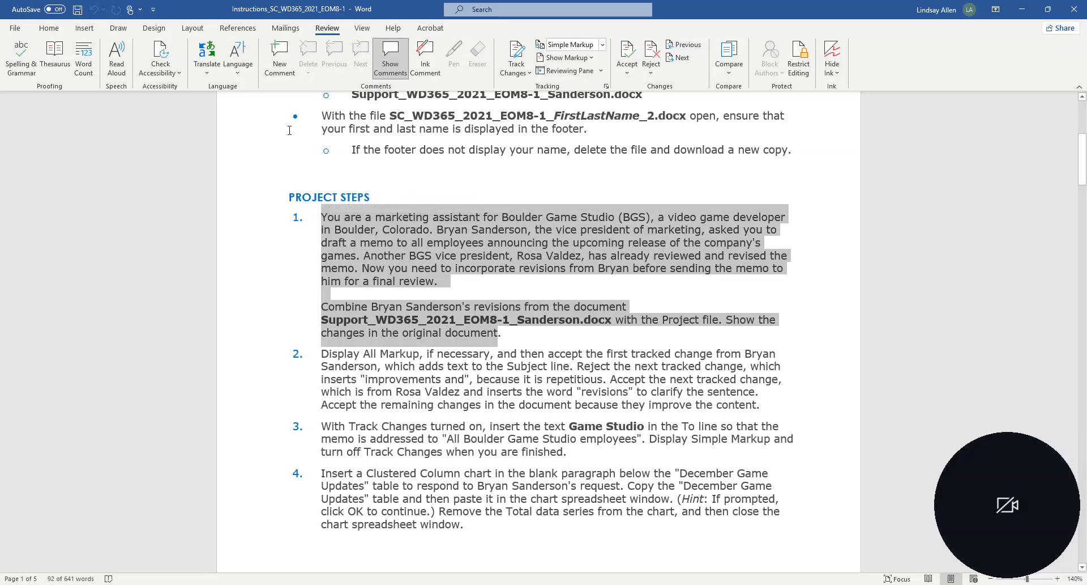
{"action": "left_click", "coordinate": [48, 27]}
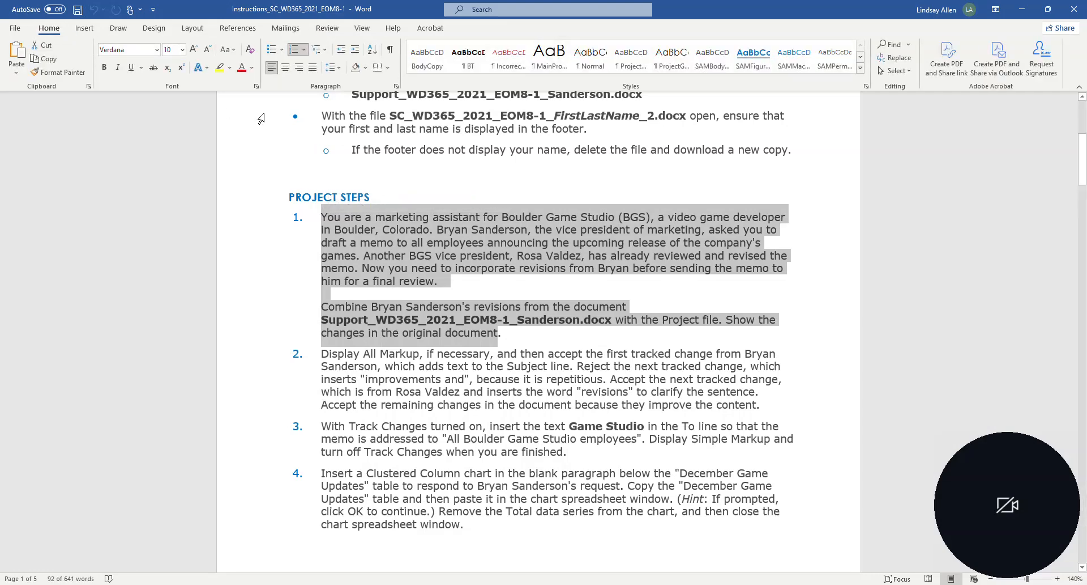
{"action": "left_click", "coordinate": [220, 68]}
{"action": "key", "text": "Left"}
{"action": "scroll", "coordinate": [542, 339], "scroll_direction": "down", "scroll_amount": 2}
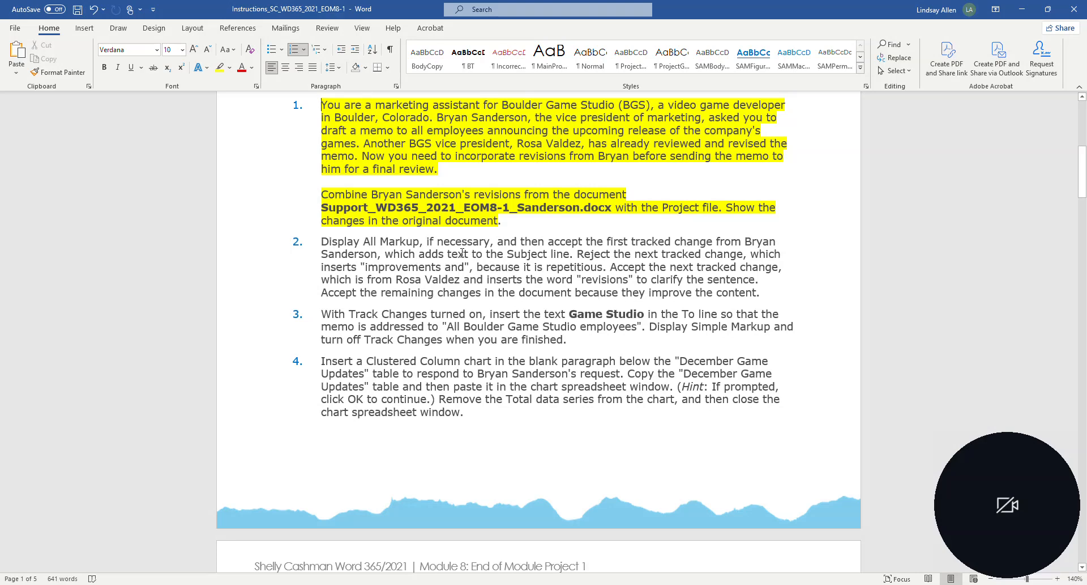
Return to the combined memo and set its tracked changes display to All Markup.
{"action": "left_click", "coordinate": [1023, 9]}
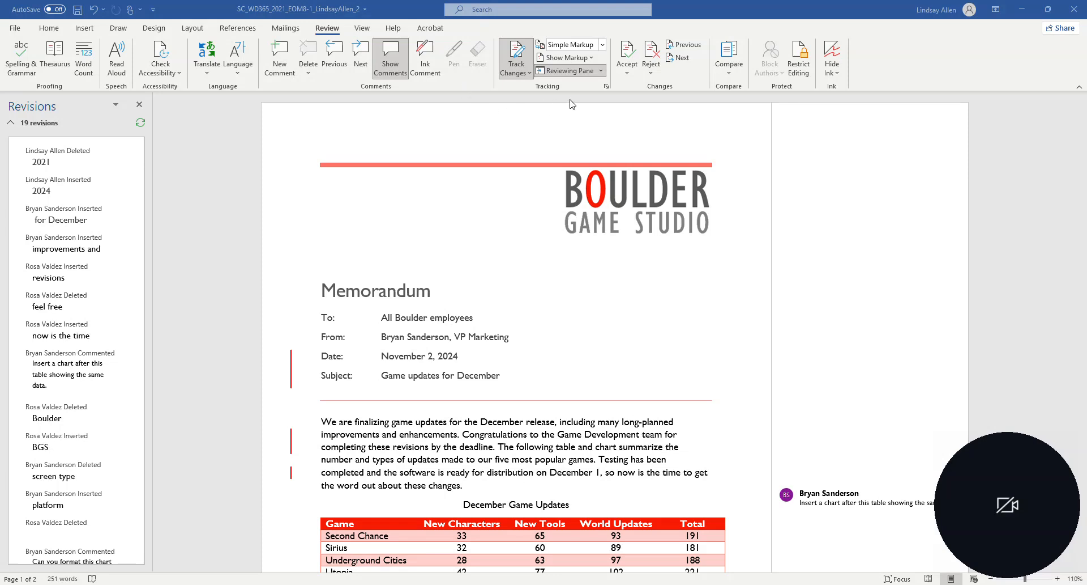
{"action": "left_click", "coordinate": [603, 45]}
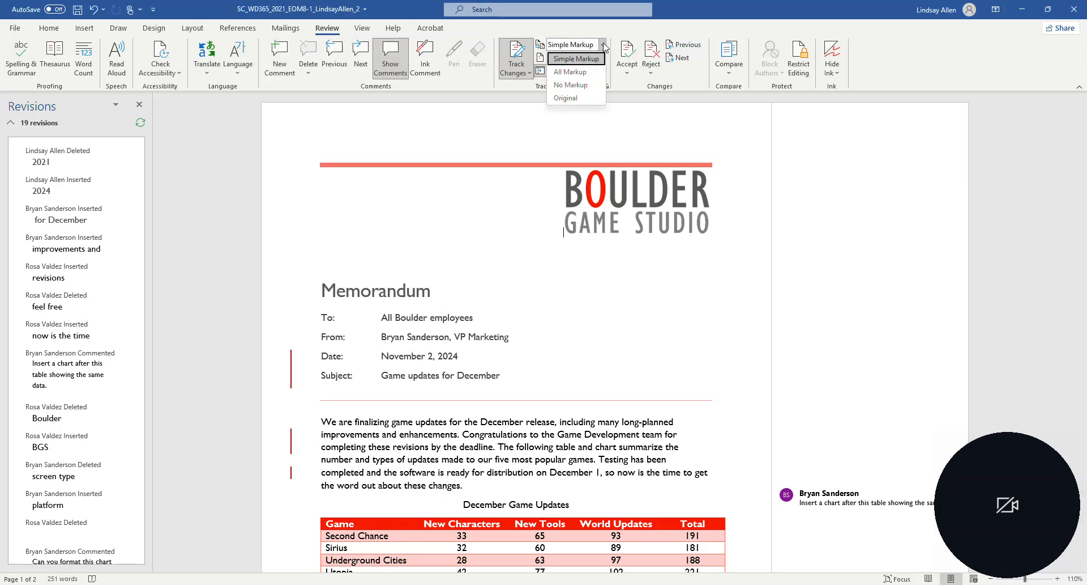
{"action": "left_click", "coordinate": [589, 71]}
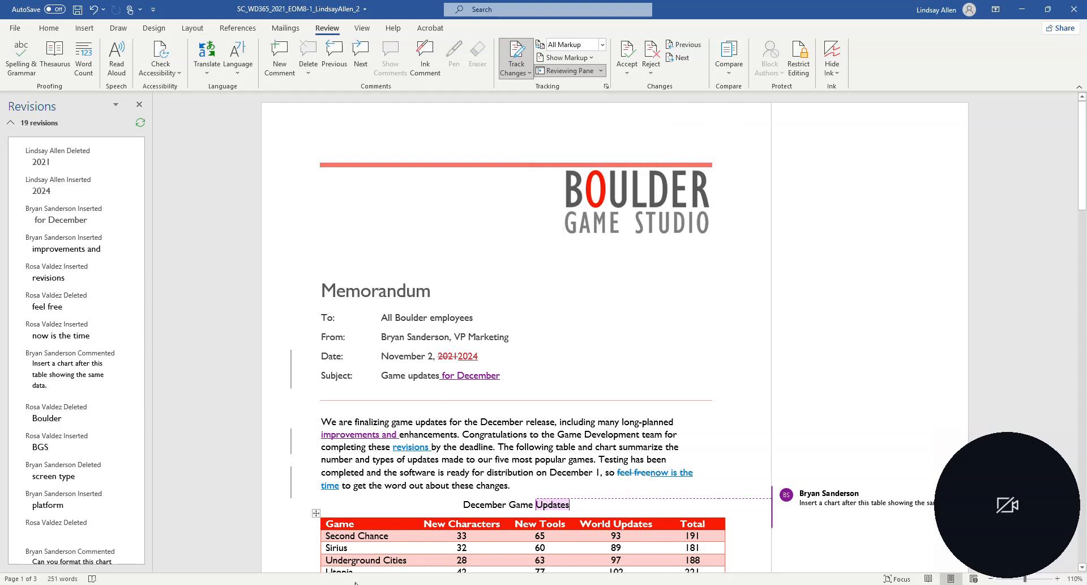
Compare project step 2 in the instructions document with the tracked changes and comments shown in the memo.
{"action": "mouse_move", "coordinate": [320, 584]}
{"action": "left_click", "coordinate": [265, 557]}
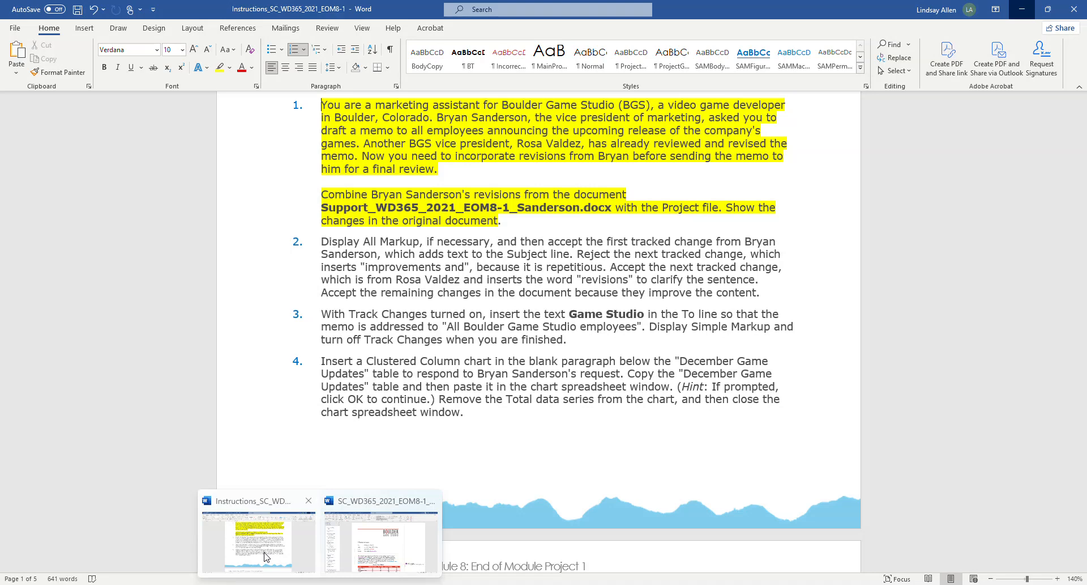
{"action": "left_click", "coordinate": [385, 538]}
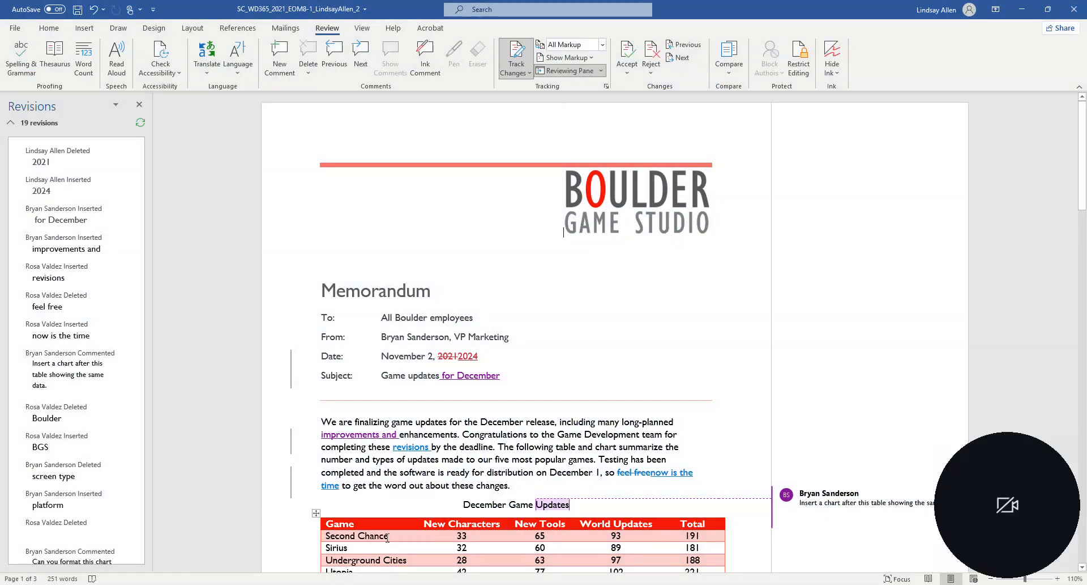
{"action": "scroll", "coordinate": [587, 407], "scroll_direction": "down", "scroll_amount": 2}
{"action": "left_click", "coordinate": [841, 401]}
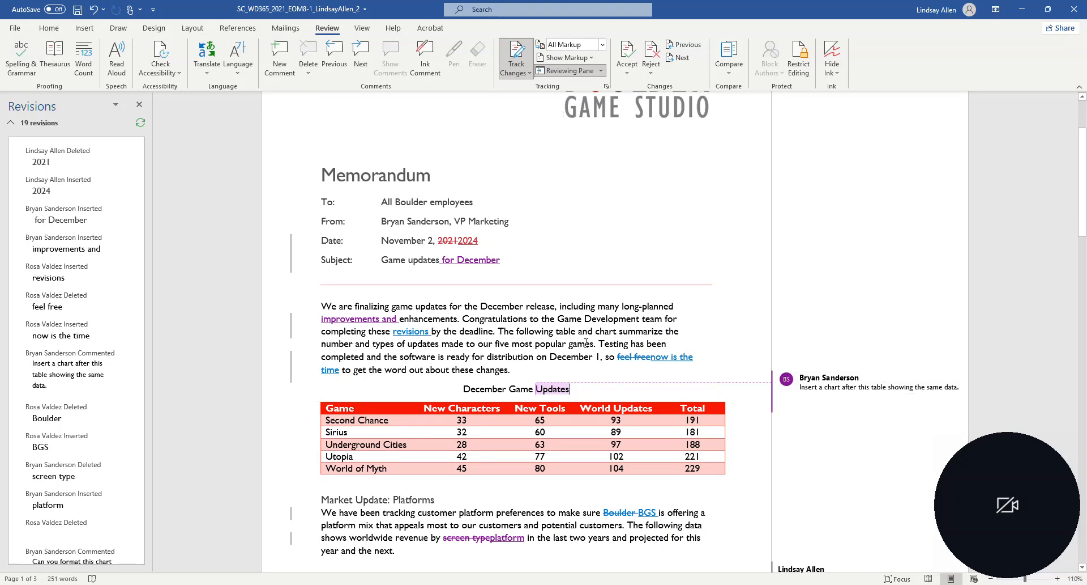
{"action": "mouse_move", "coordinate": [320, 582]}
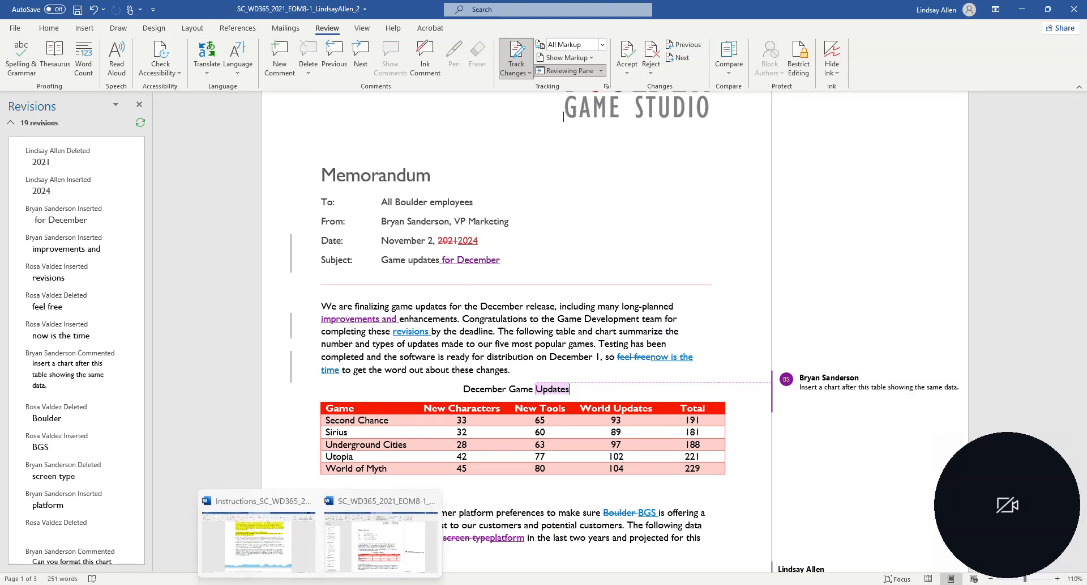
{"action": "mouse_move", "coordinate": [259, 556]}
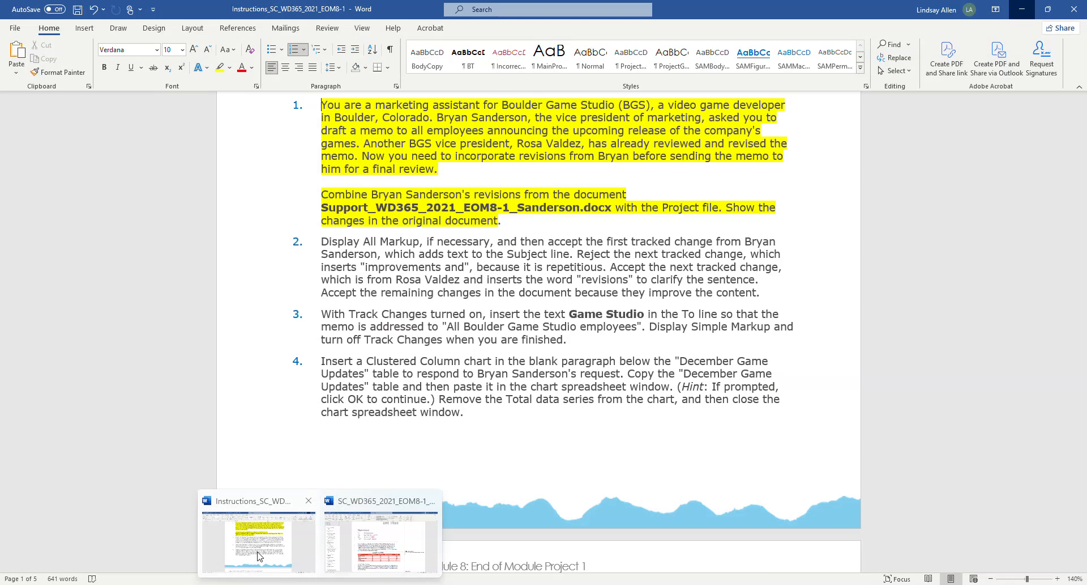
{"action": "left_click", "coordinate": [380, 541]}
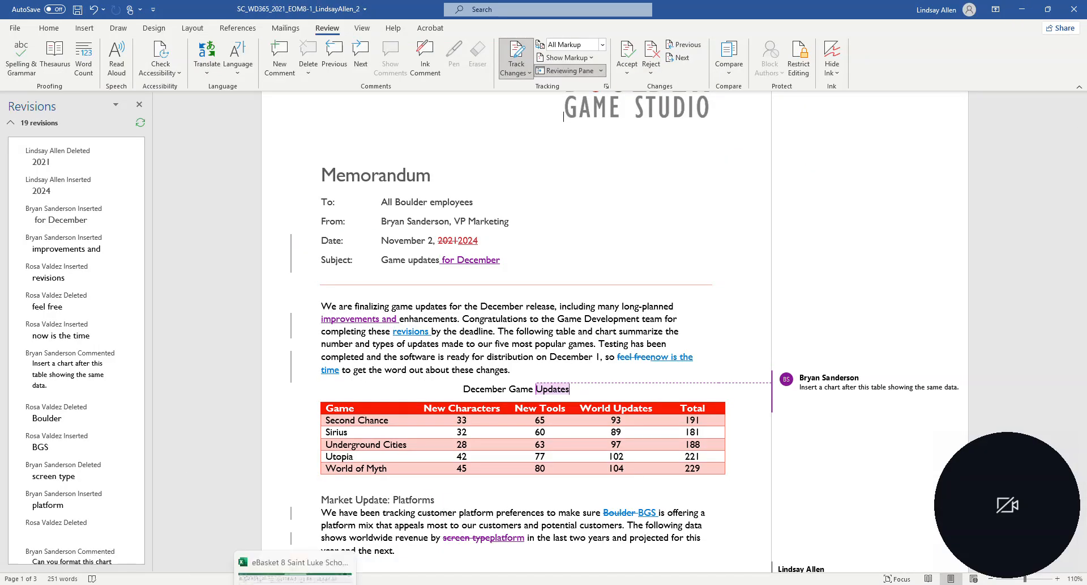
{"action": "mouse_move", "coordinate": [320, 582]}
{"action": "left_click", "coordinate": [261, 566]}
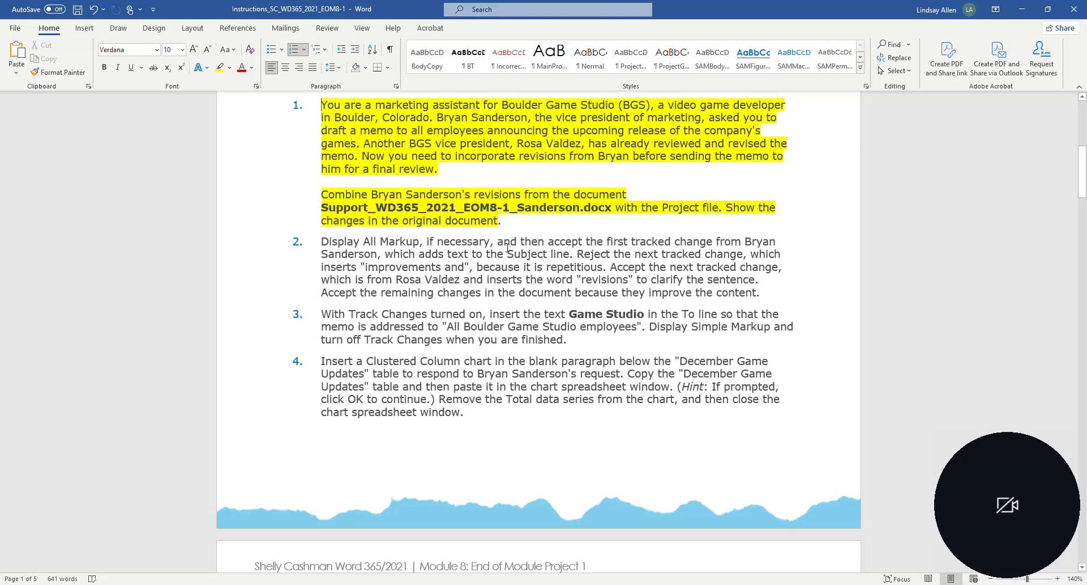
{"action": "mouse_move", "coordinate": [321, 582]}
{"action": "left_click", "coordinate": [380, 558]}
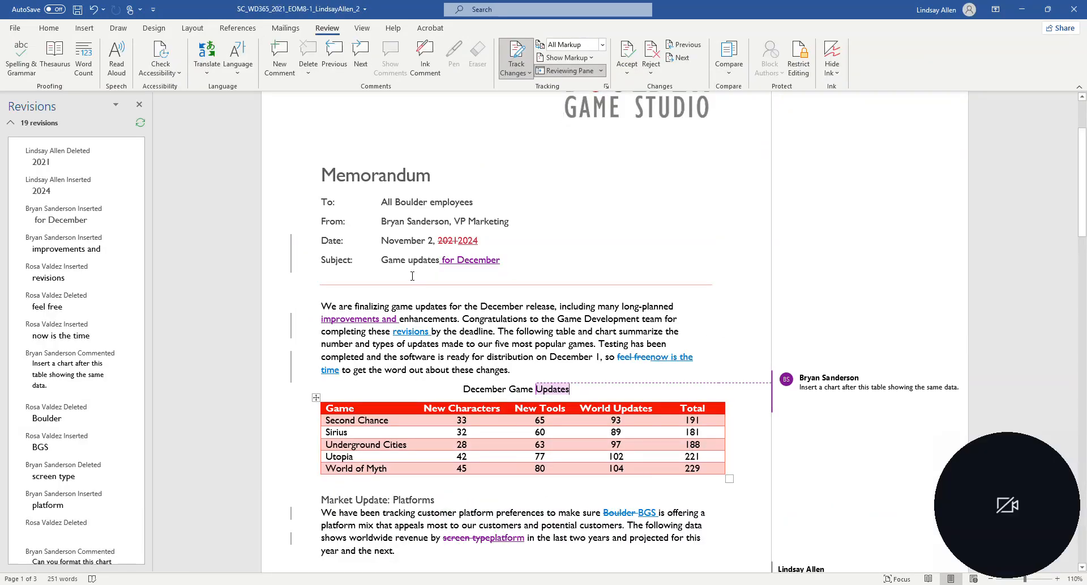
Accept the tracked insertion "for December" in the memo's Subject line.
{"action": "mouse_move", "coordinate": [473, 259]}
{"action": "mouse_move", "coordinate": [469, 241]}
{"action": "right_click", "coordinate": [474, 259]}
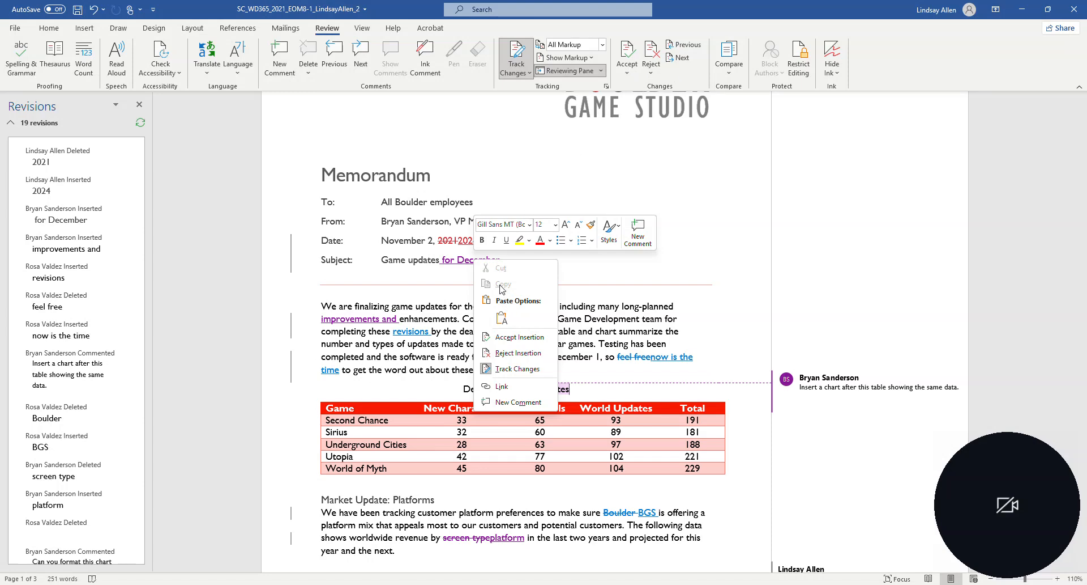
{"action": "left_click", "coordinate": [516, 338]}
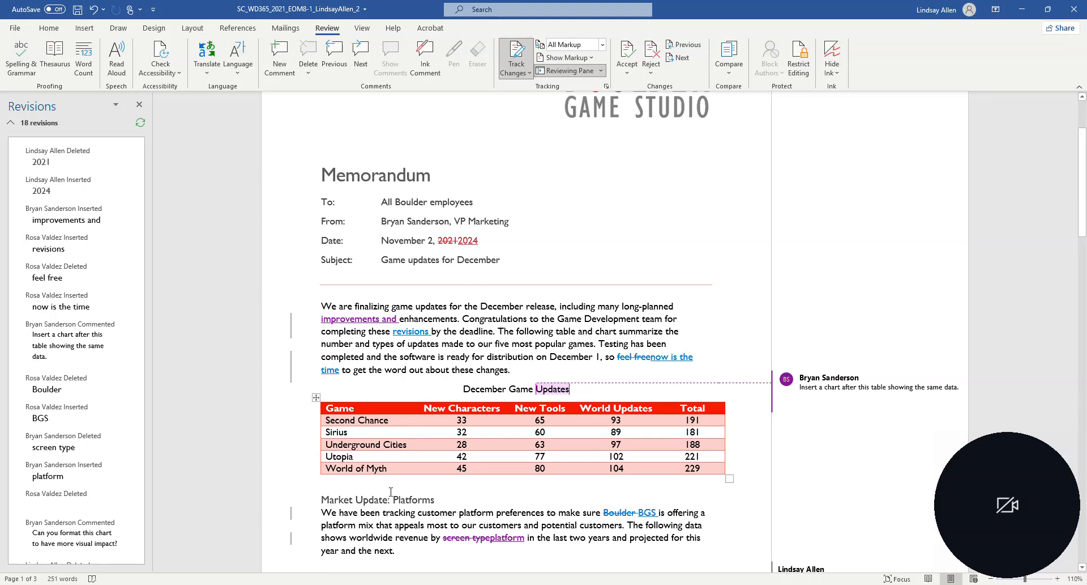
In the instructions document, highlight the first sentence of step 2, about All Markup and the Subject line change, in yellow.
{"action": "mouse_move", "coordinate": [320, 583]}
{"action": "left_click", "coordinate": [280, 554]}
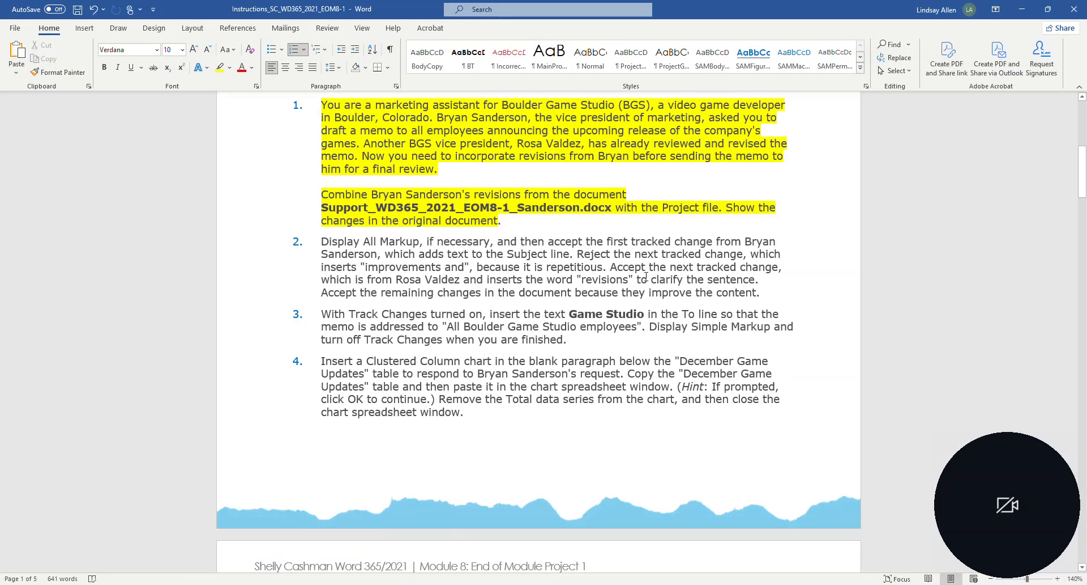
{"action": "left_click_drag", "start_coordinate": [574, 253], "coordinate": [321, 241]}
{"action": "left_click", "coordinate": [220, 67]}
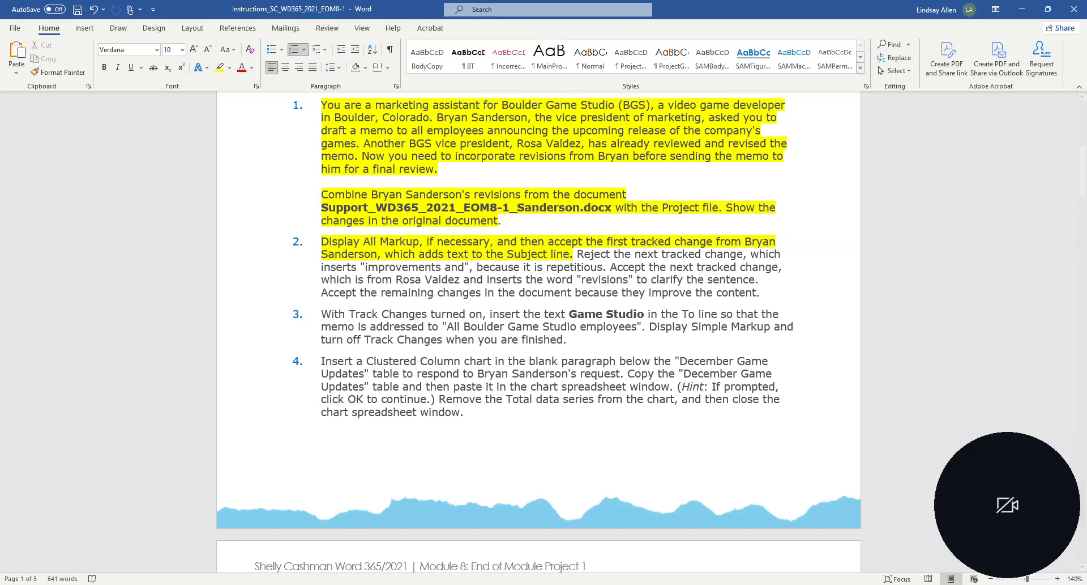
Return to the memo and reject the tracked insertion "improvements and" in the first body paragraph.
{"action": "left_click", "coordinate": [373, 570]}
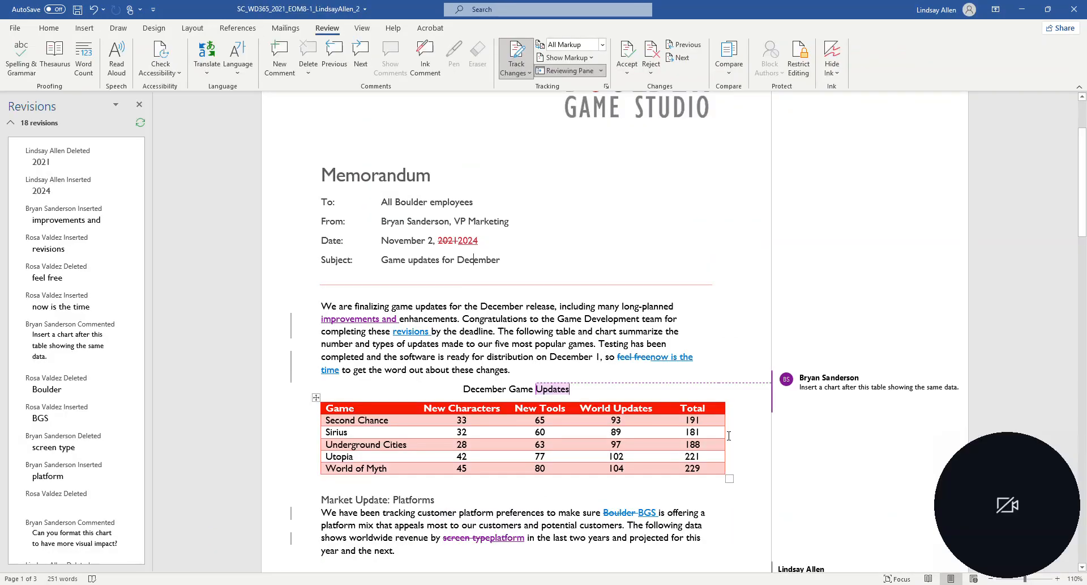
{"action": "scroll", "coordinate": [729, 435], "scroll_direction": "down", "scroll_amount": 1}
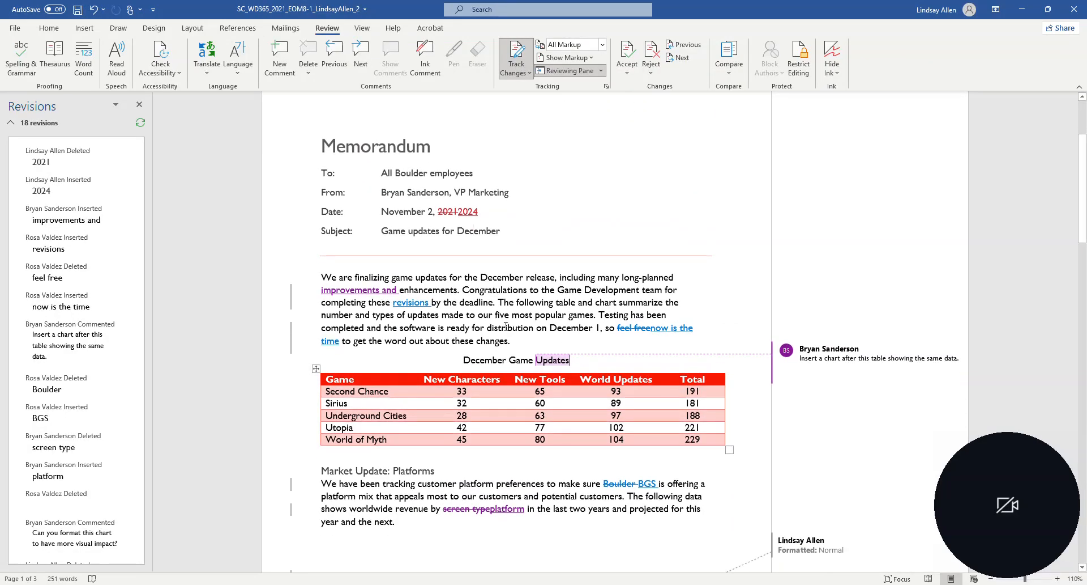
{"action": "right_click", "coordinate": [359, 289]}
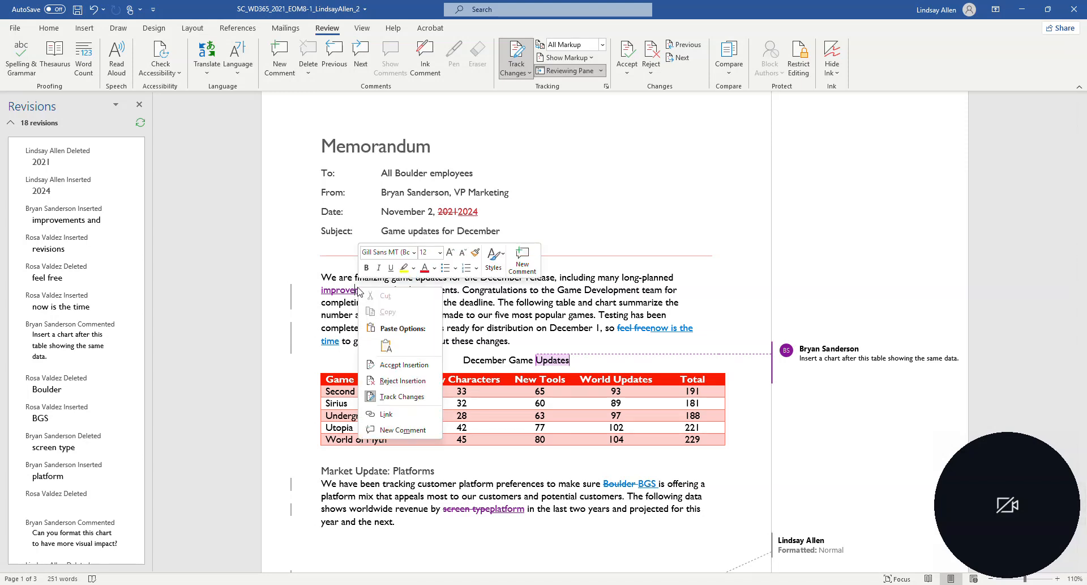
{"action": "left_click", "coordinate": [419, 380]}
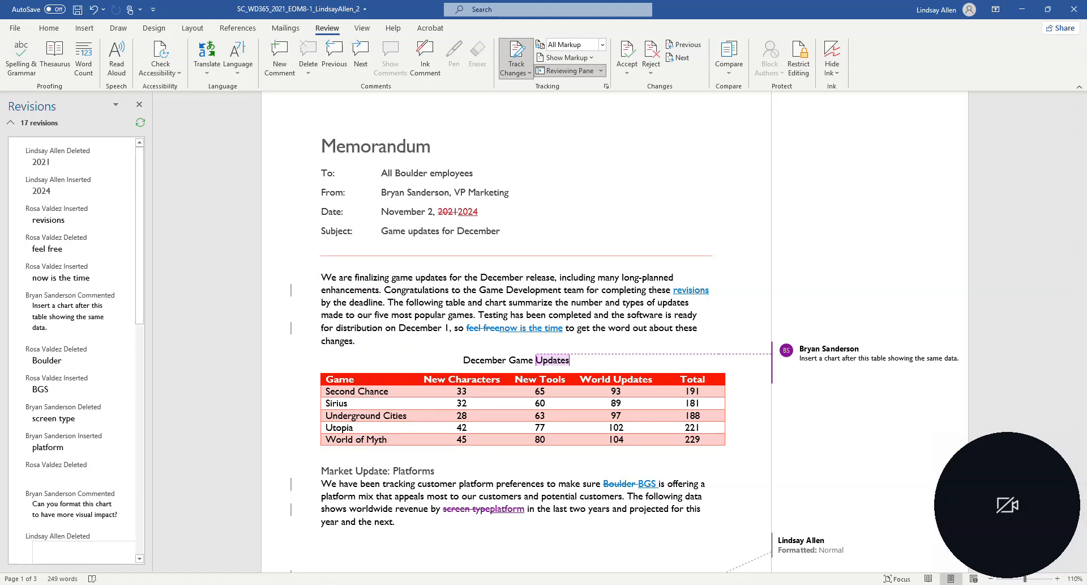
In the instructions document, highlight the step 2 sentence about rejecting "improvements and" in yellow.
{"action": "left_click", "coordinate": [320, 584]}
{"action": "left_click", "coordinate": [290, 561]}
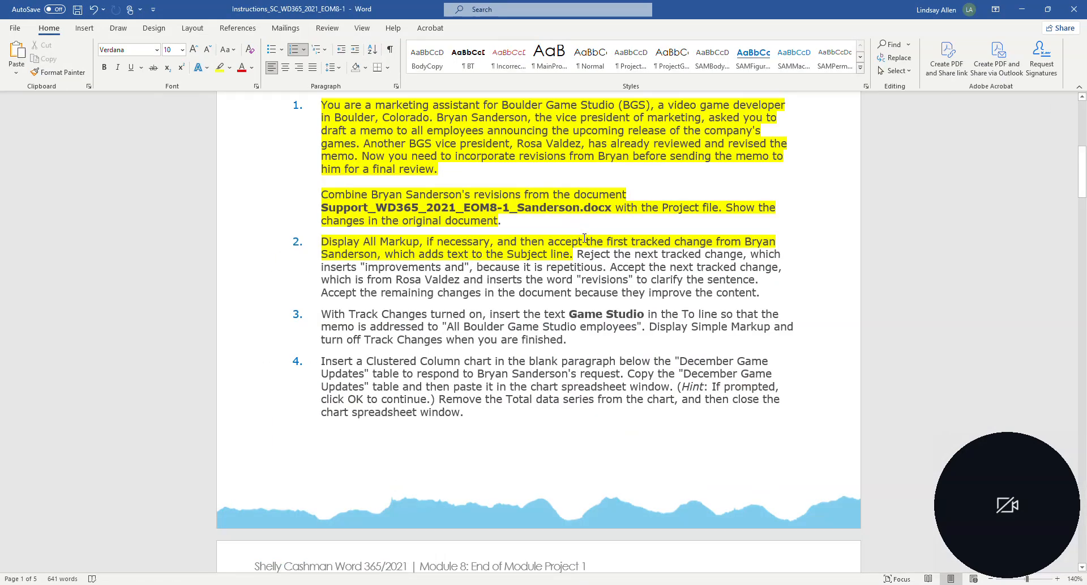
{"action": "mouse_move", "coordinate": [577, 254]}
{"action": "left_mouse_down"}
{"action": "mouse_move", "coordinate": [561, 270]}
{"action": "mouse_move", "coordinate": [573, 270]}
{"action": "left_mouse_up"}
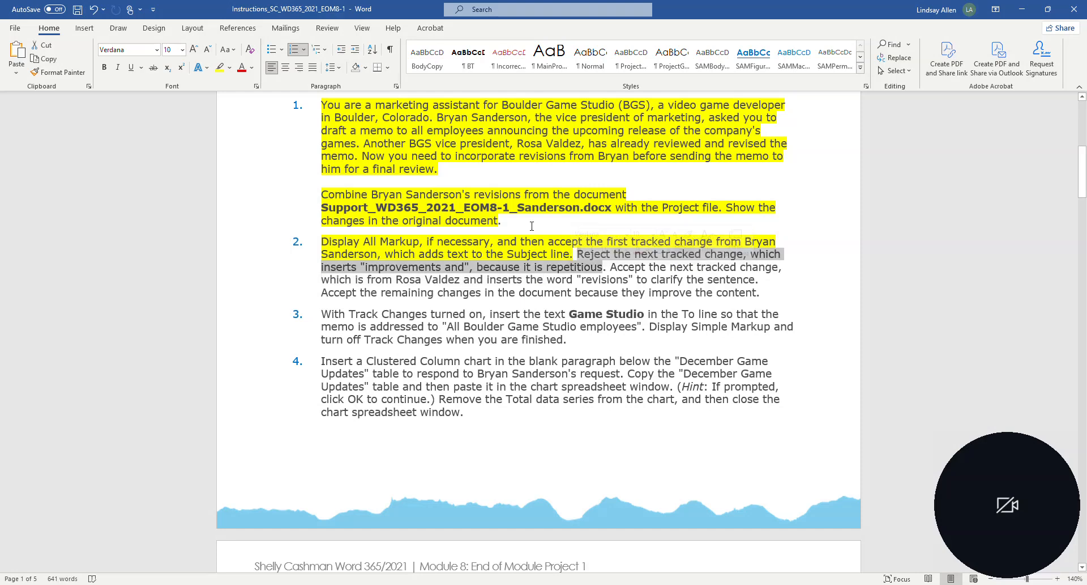
{"action": "left_click", "coordinate": [221, 69]}
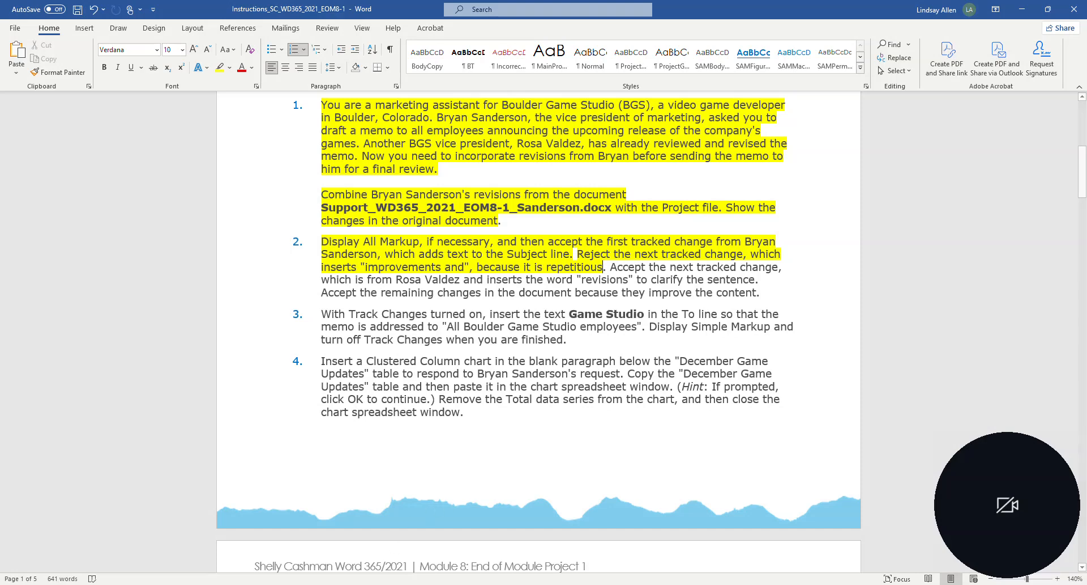
Return to the memo and accept the tracked insertion "revisions" in the first body paragraph.
{"action": "left_click", "coordinate": [377, 558]}
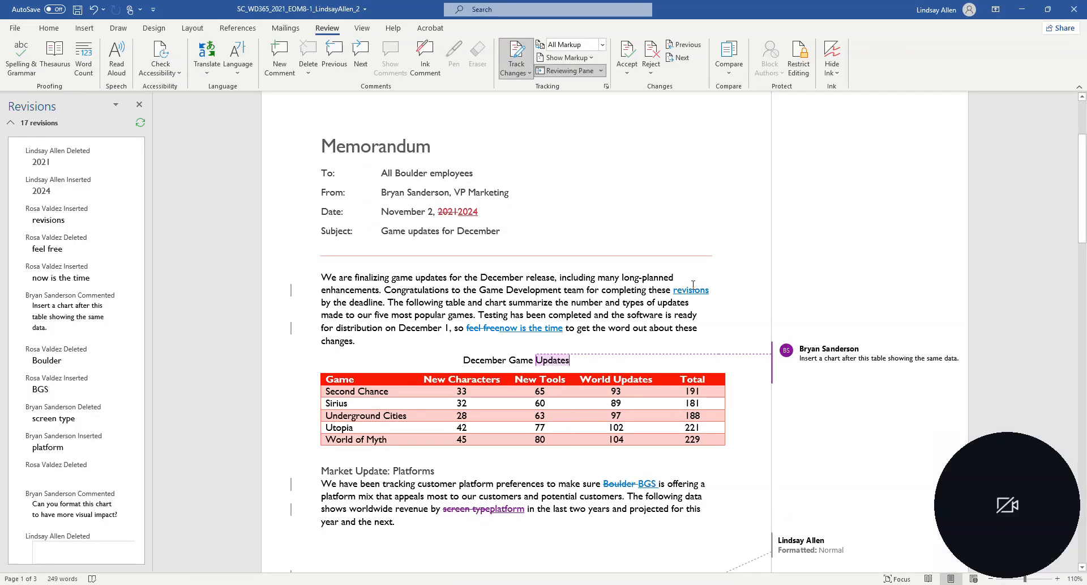
{"action": "mouse_move", "coordinate": [693, 284]}
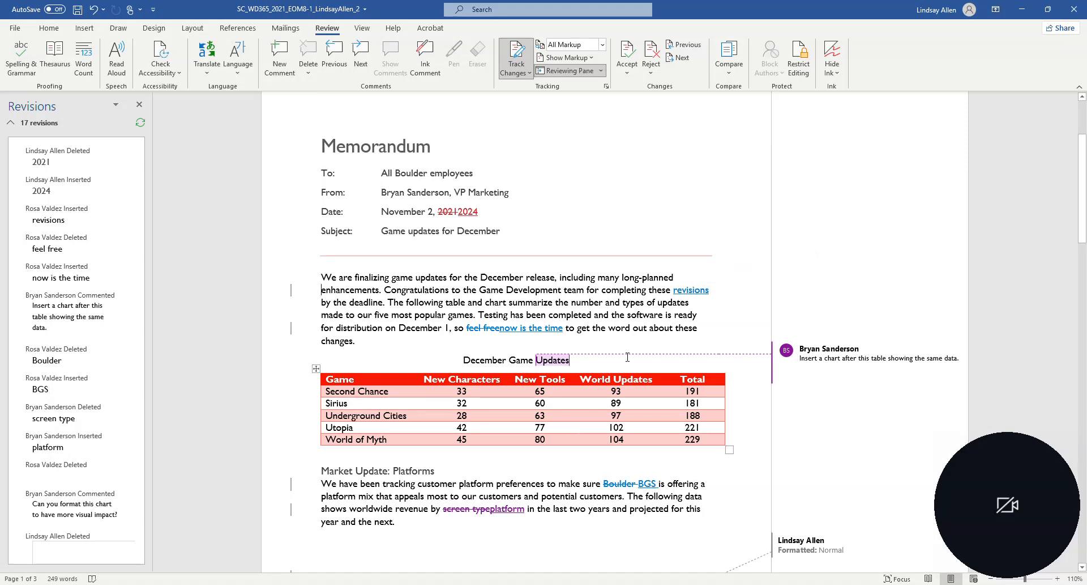
{"action": "right_click", "coordinate": [685, 289]}
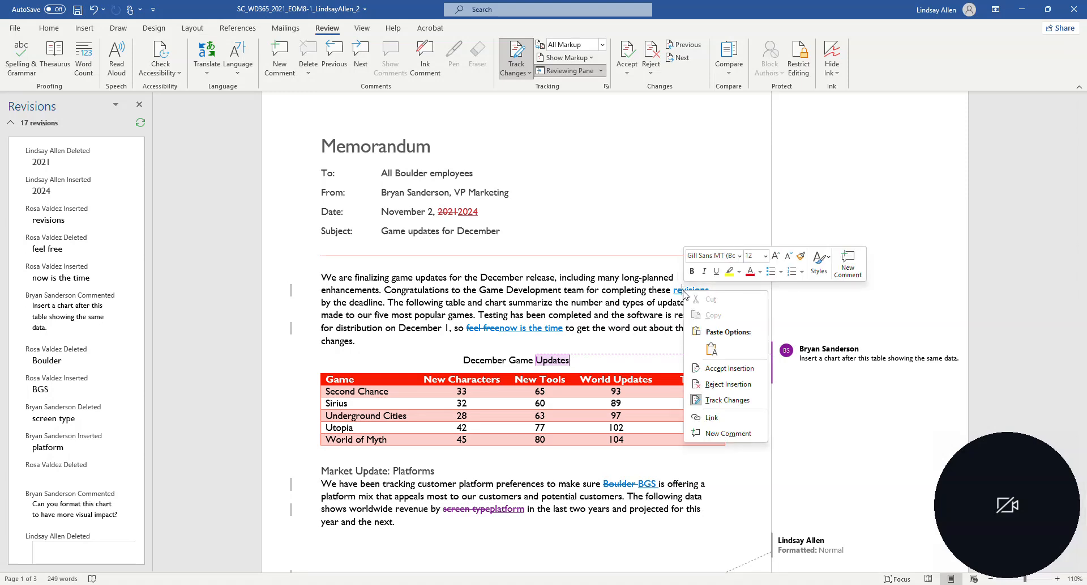
{"action": "left_click", "coordinate": [725, 368]}
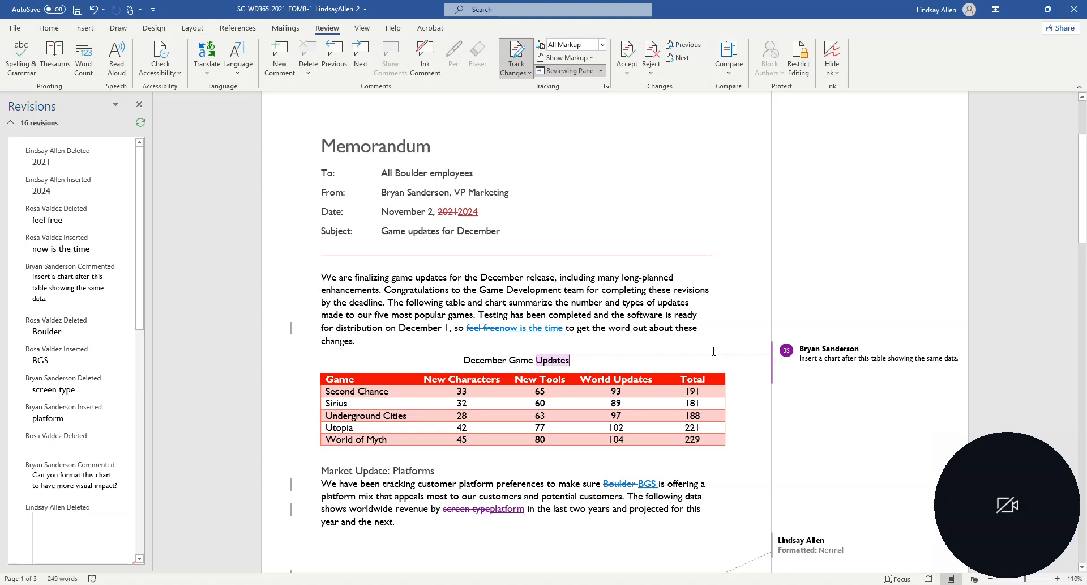
In the instructions document, highlight the step 2 sentence about accepting the word "revisions" in yellow.
{"action": "mouse_move", "coordinate": [322, 584]}
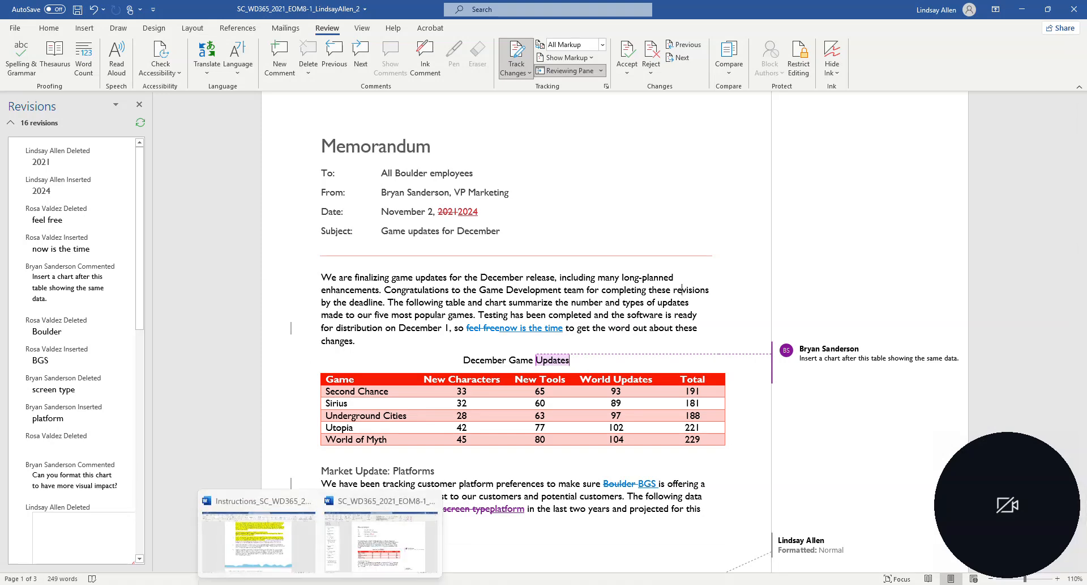
{"action": "left_click", "coordinate": [279, 554]}
{"action": "left_click_drag", "start_coordinate": [608, 267], "coordinate": [755, 280]}
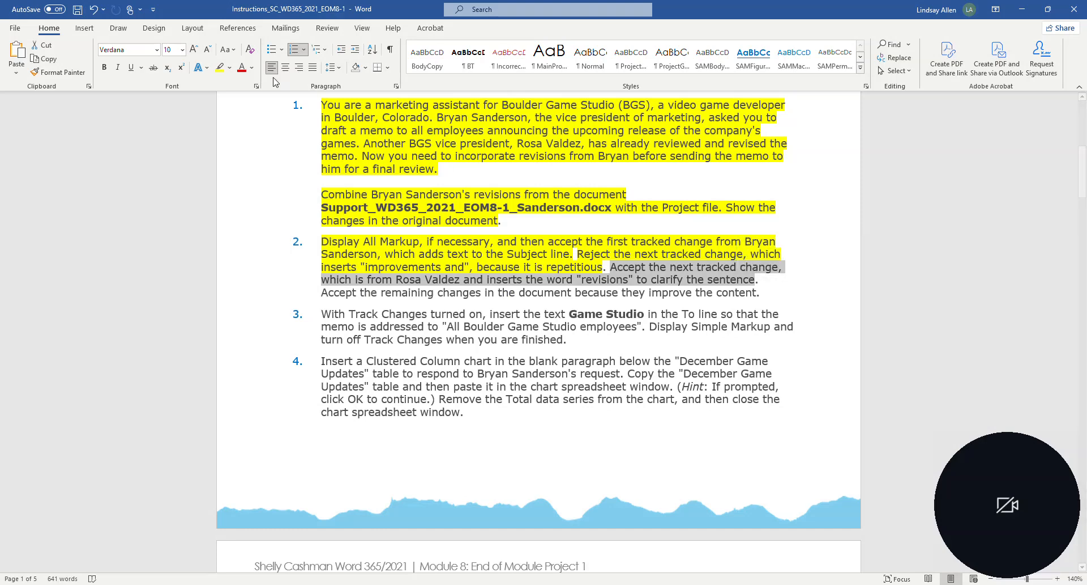
{"action": "left_click", "coordinate": [220, 67]}
{"action": "left_click", "coordinate": [507, 259]}
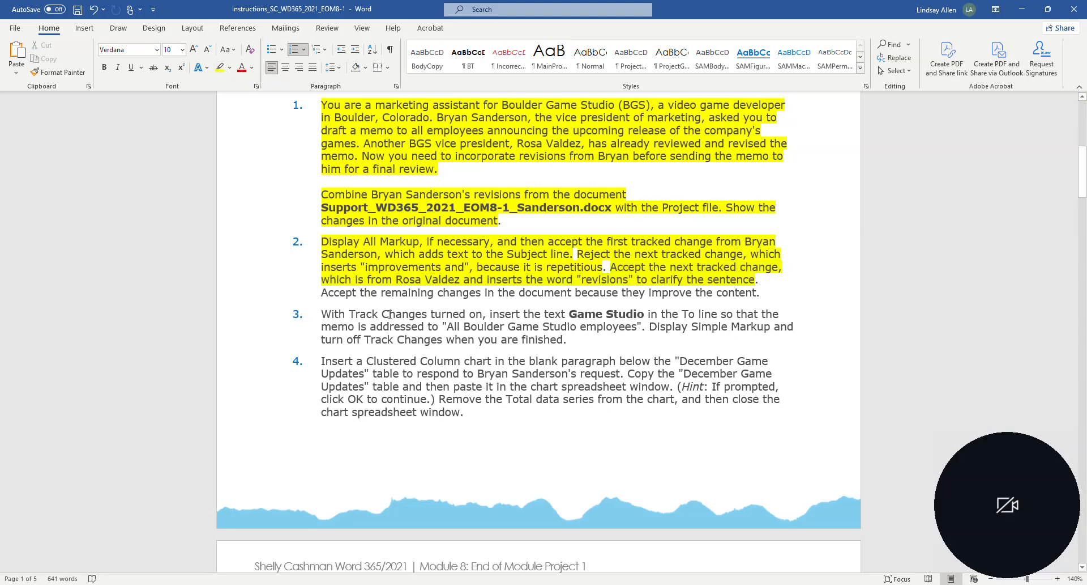
{"action": "scroll", "coordinate": [421, 301], "scroll_direction": "down", "scroll_amount": 1}
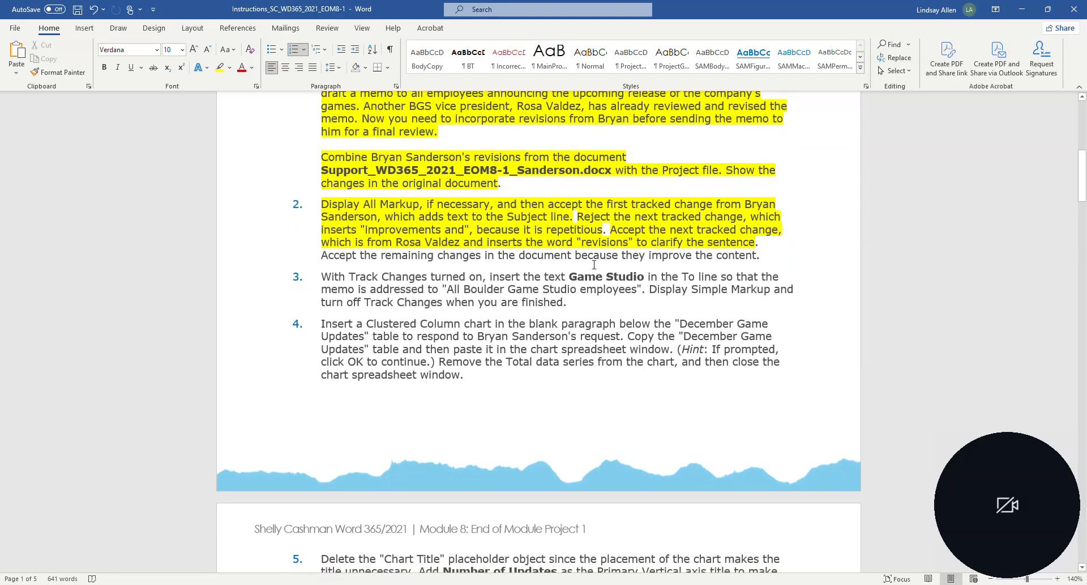
Return to the memo and accept all remaining tracked changes in the document, leaving change tracking on.
{"action": "mouse_move", "coordinate": [320, 583]}
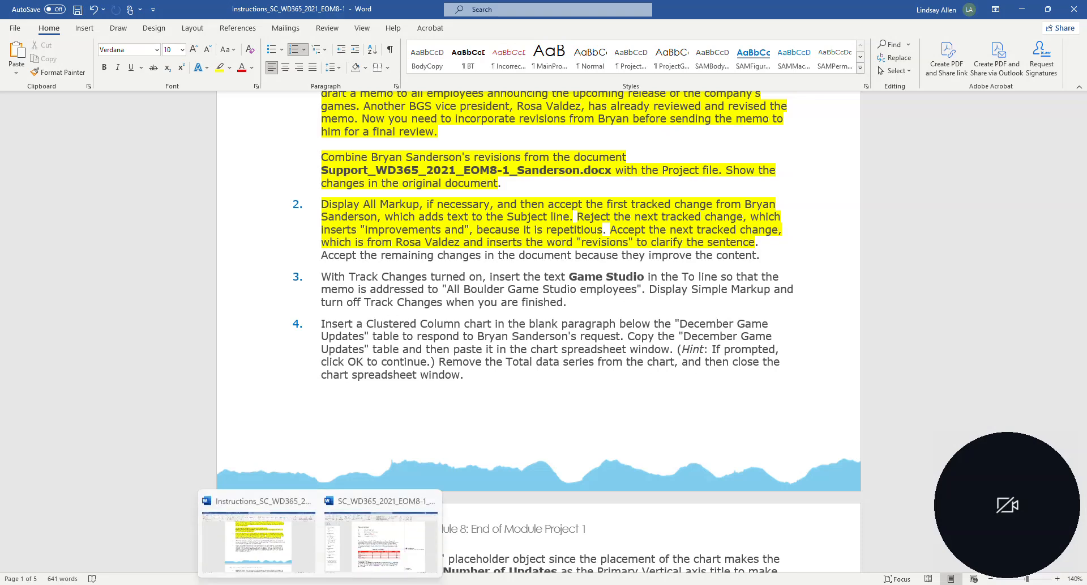
{"action": "left_click", "coordinate": [385, 563]}
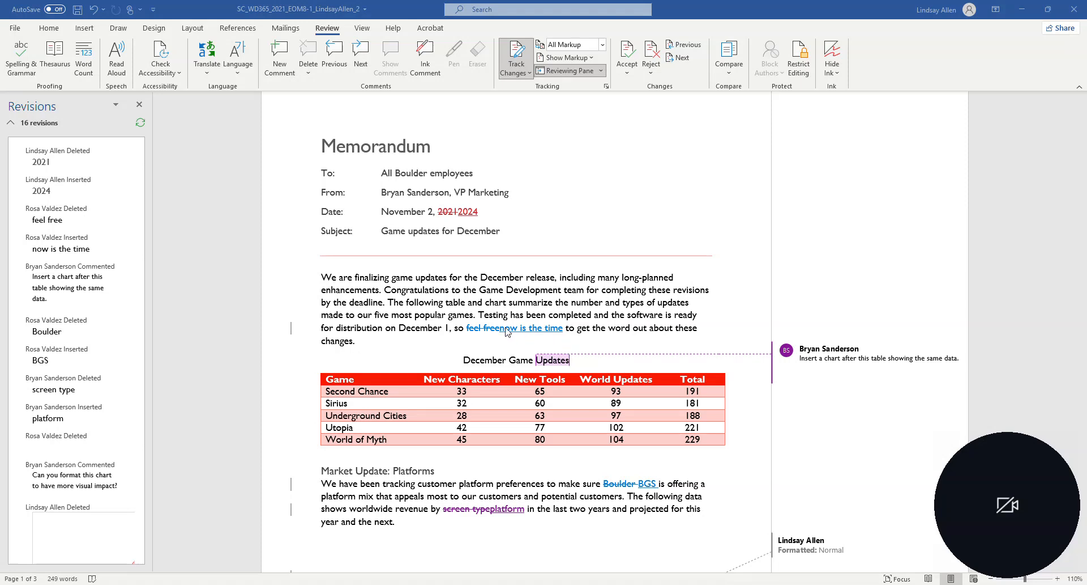
{"action": "left_click", "coordinate": [628, 76]}
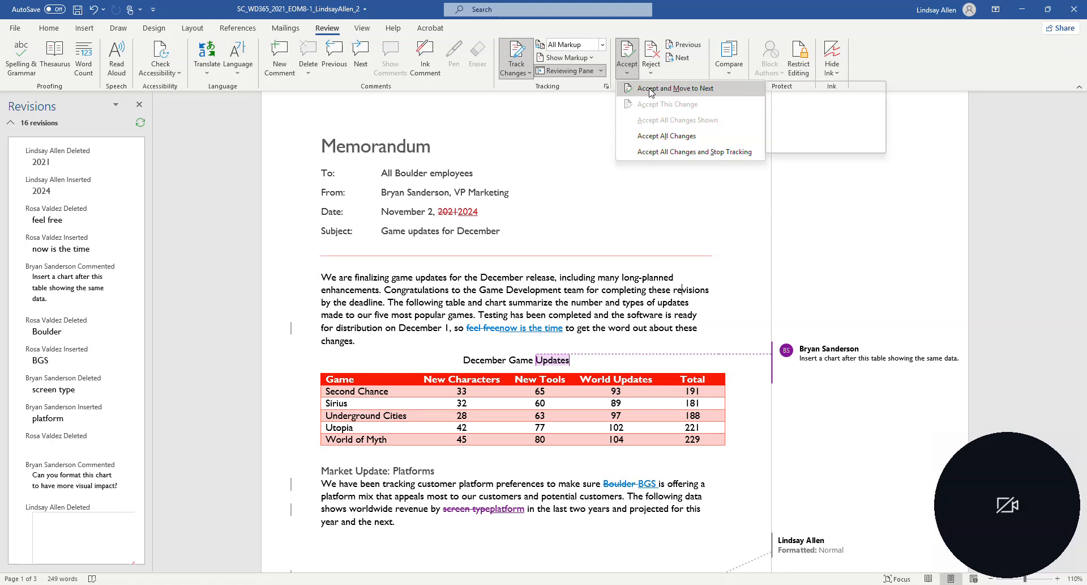
{"action": "left_click", "coordinate": [665, 136]}
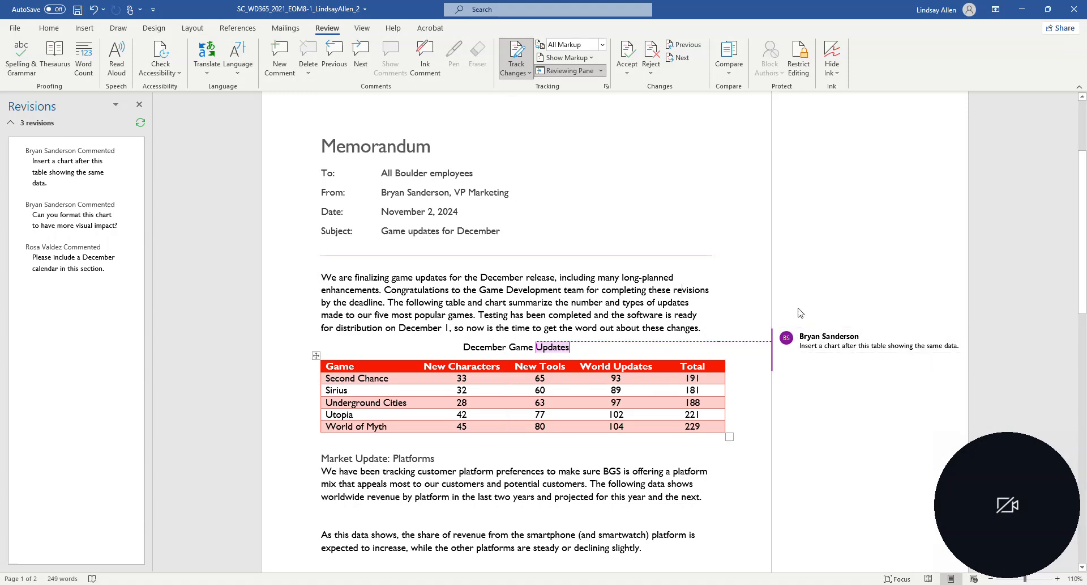
In the instructions document, highlight the last sentence of step 2, about accepting the remaining changes, in yellow.
{"action": "left_click", "coordinate": [1022, 9]}
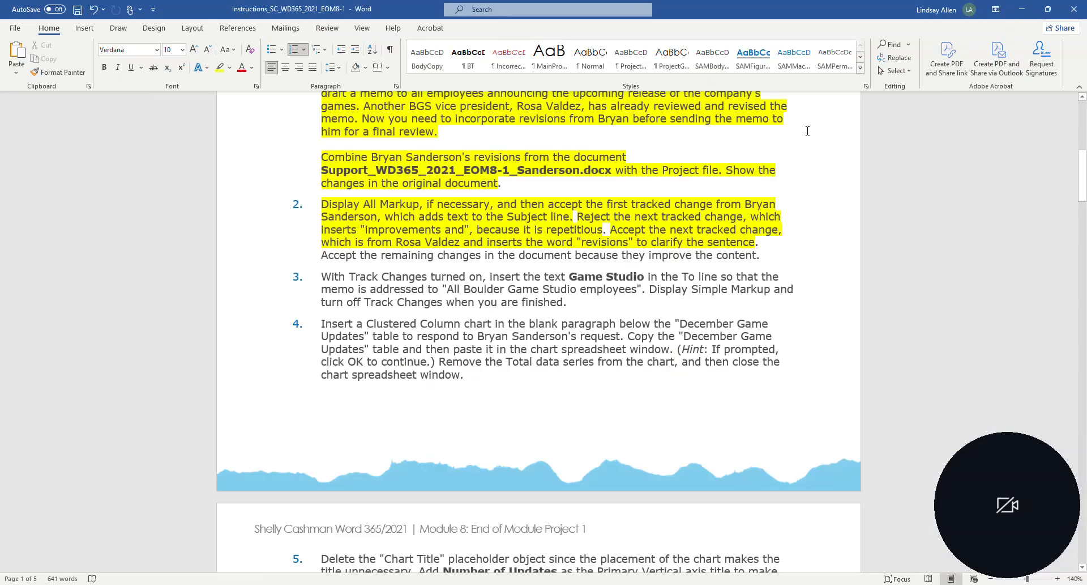
{"action": "left_click_drag", "start_coordinate": [762, 255], "coordinate": [321, 256]}
{"action": "left_click", "coordinate": [220, 68]}
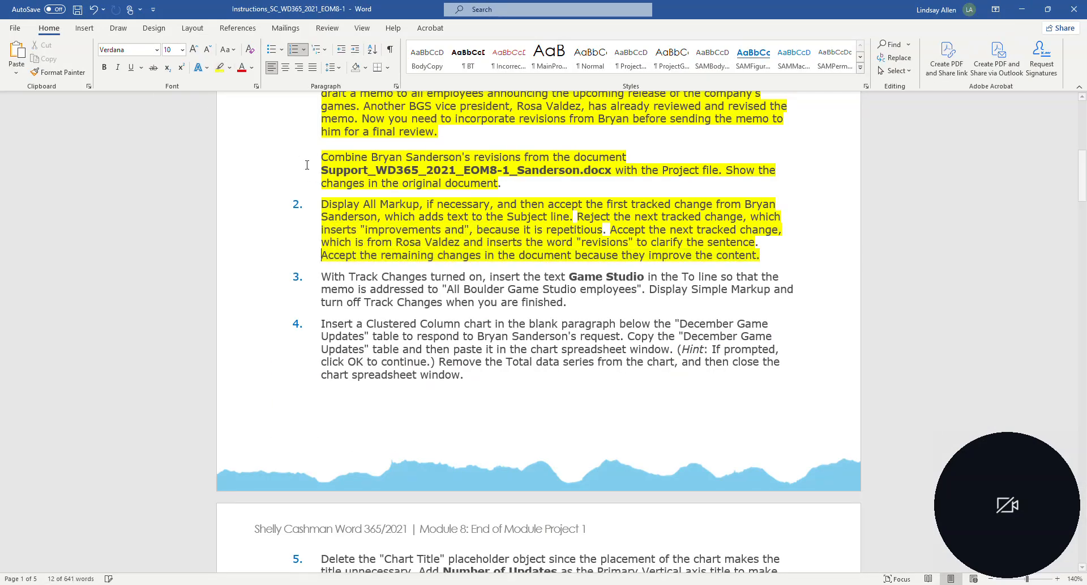
{"action": "left_click", "coordinate": [433, 252]}
{"action": "scroll", "coordinate": [433, 252], "scroll_direction": "down", "scroll_amount": 1}
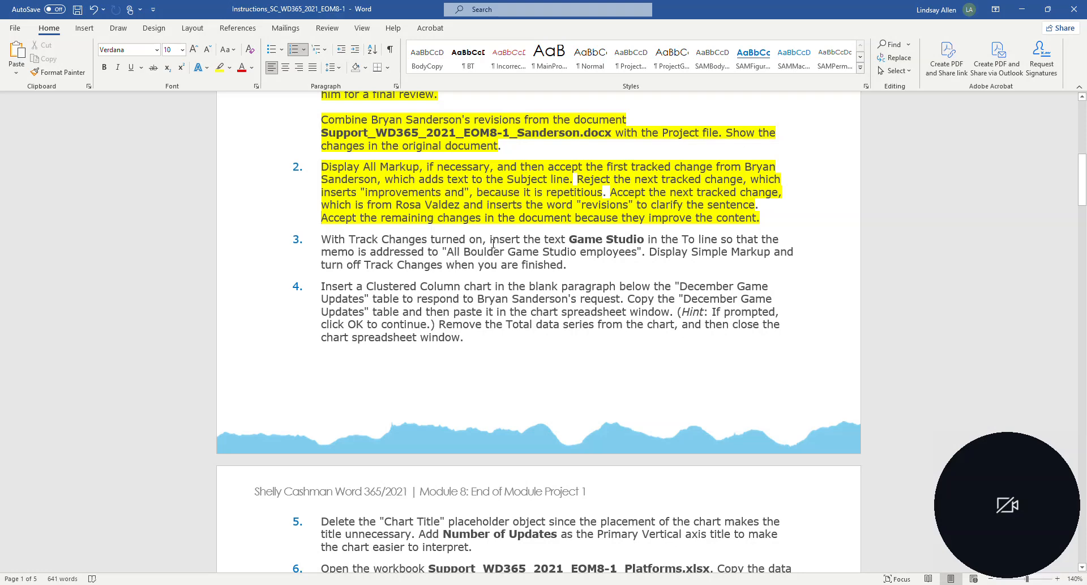
{"action": "mouse_move", "coordinate": [320, 583]}
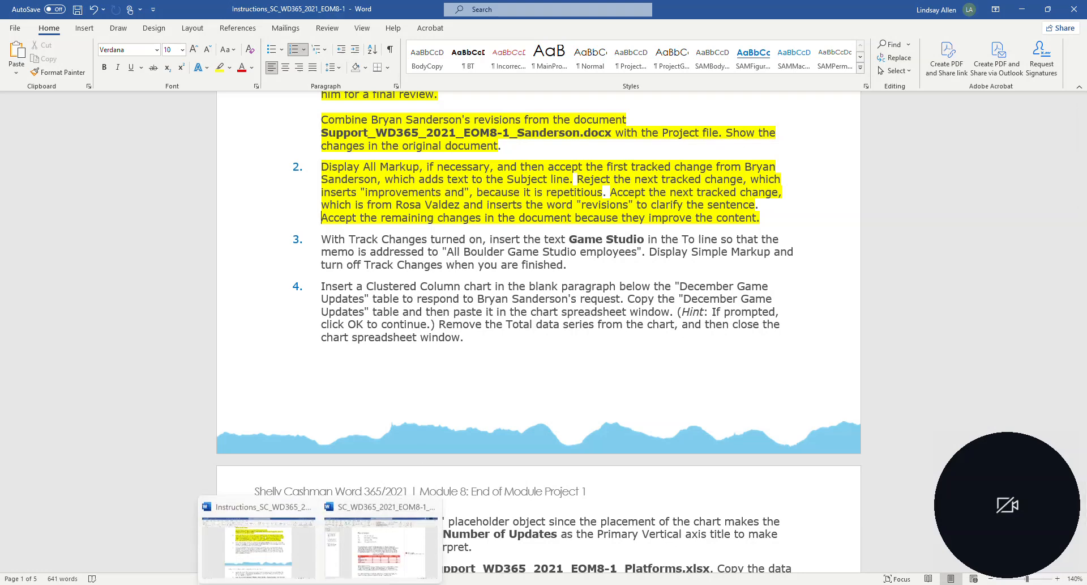
Return to the memo and, with change tracking on, insert "Game Studio" before "employees" in the To line.
{"action": "left_click", "coordinate": [374, 562]}
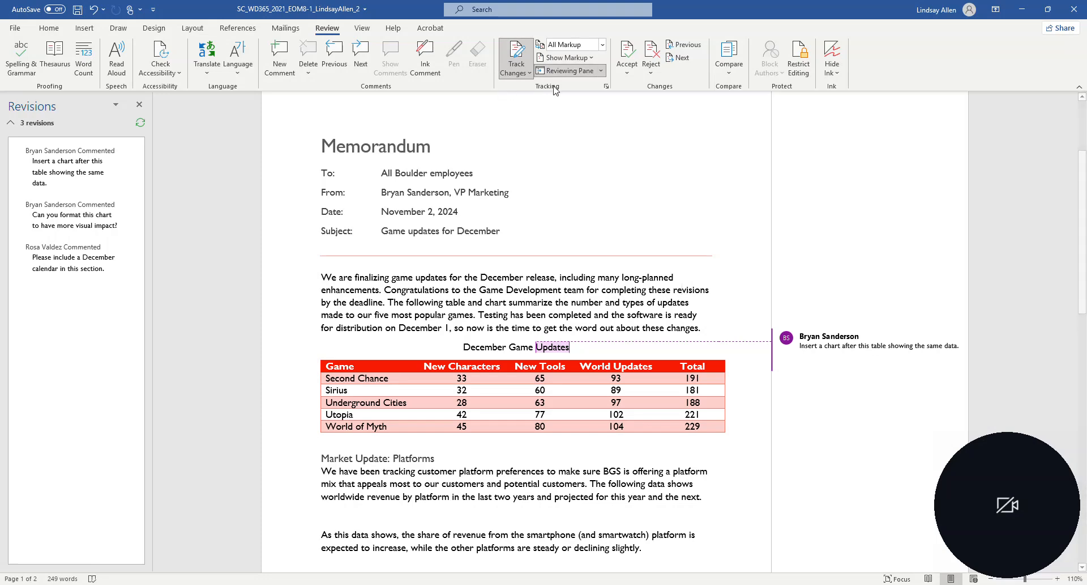
{"action": "left_click", "coordinate": [514, 71]}
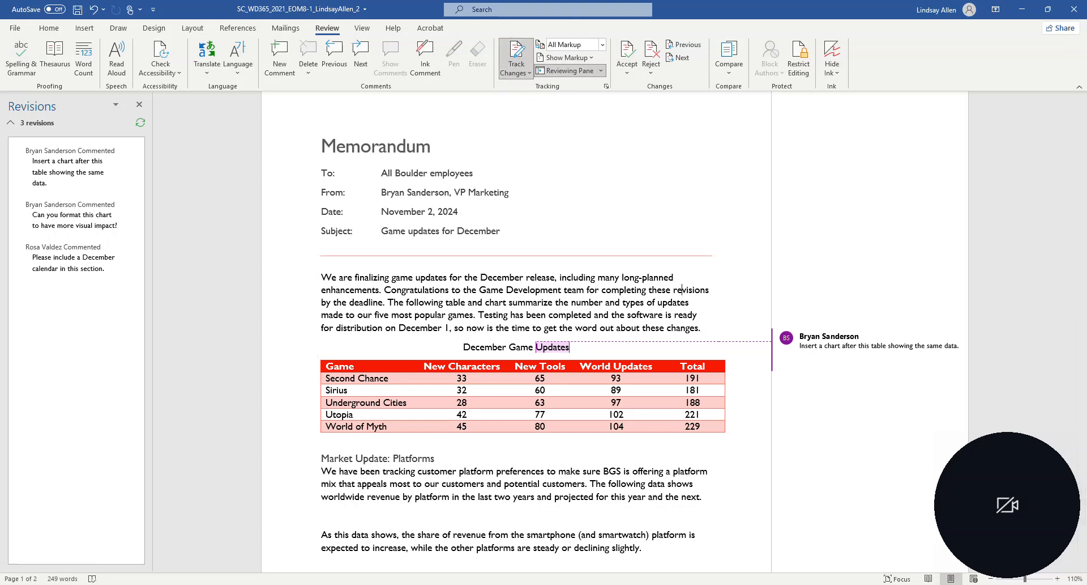
{"action": "left_click", "coordinate": [299, 527]}
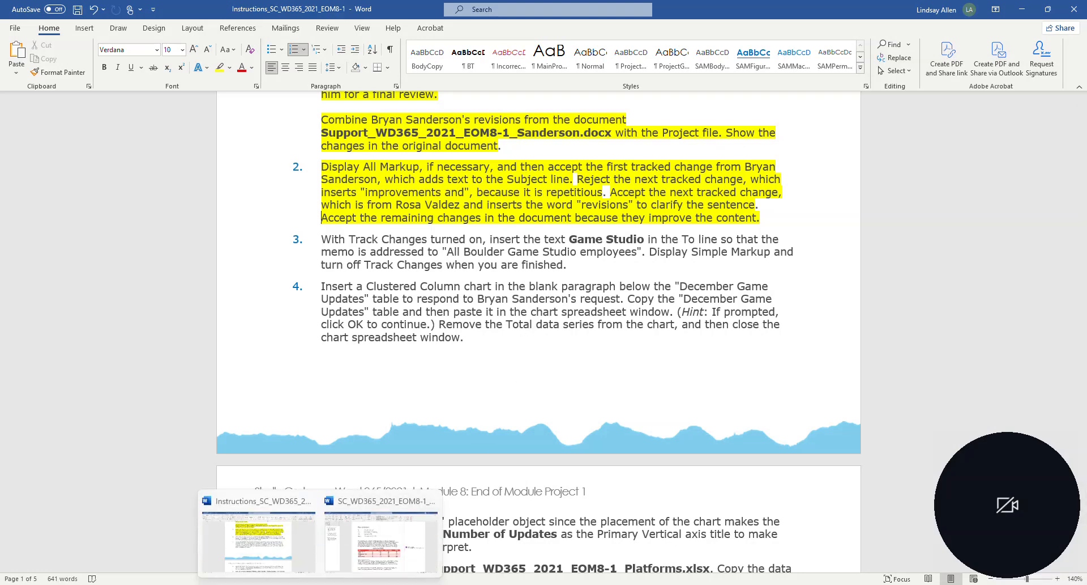
{"action": "left_click", "coordinate": [365, 575]}
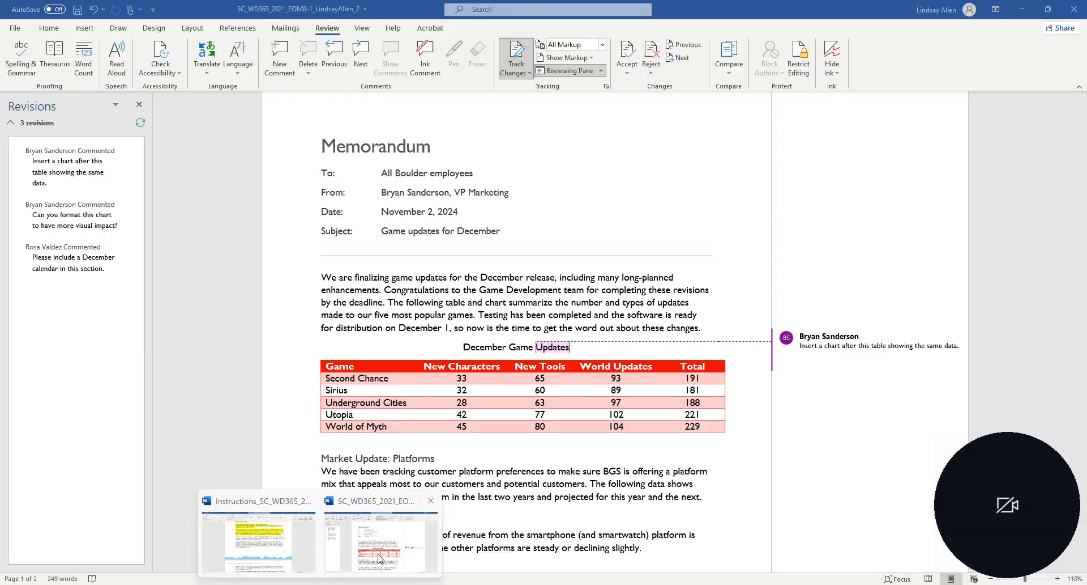
{"action": "left_click", "coordinate": [430, 173]}
{"action": "type", "text": "Game S"}
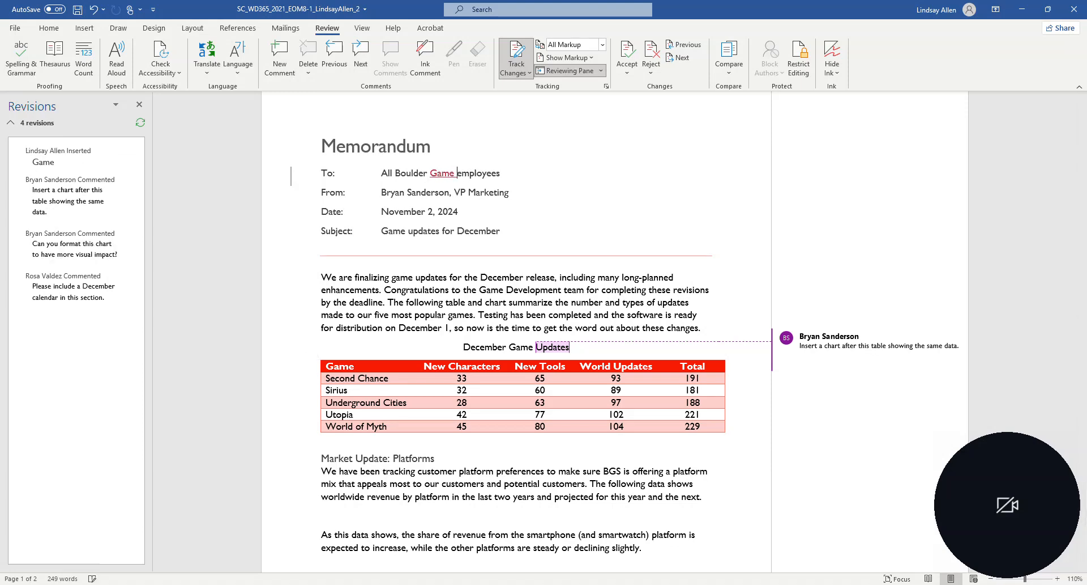
{"action": "type", "text": "tudio"}
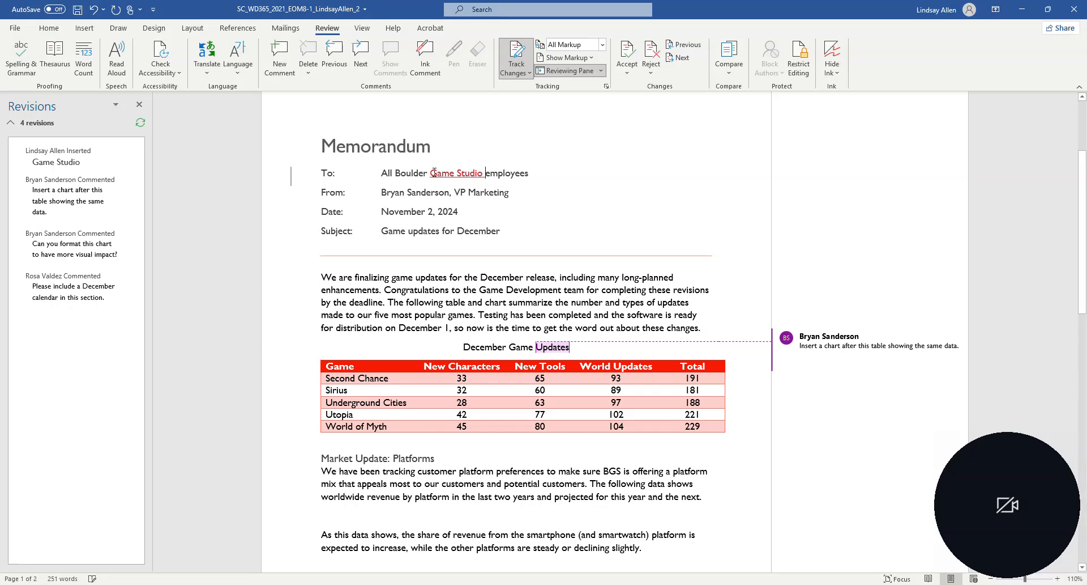
{"action": "mouse_move", "coordinate": [448, 176]}
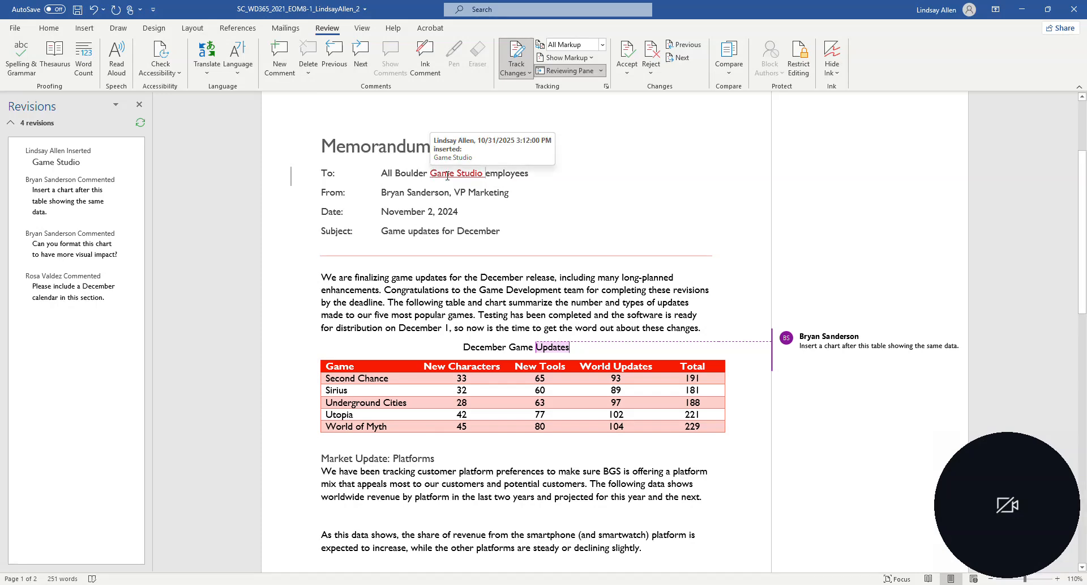
Check step 3 in the instructions document, and set the memo's markup display to Simple Markup.
{"action": "mouse_move", "coordinate": [320, 584]}
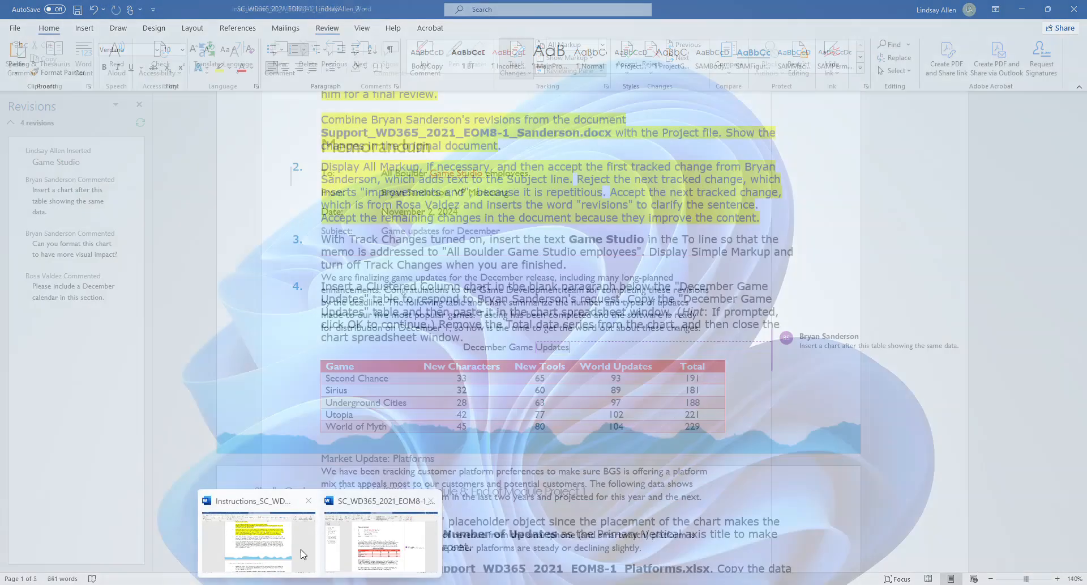
{"action": "left_click", "coordinate": [259, 535]}
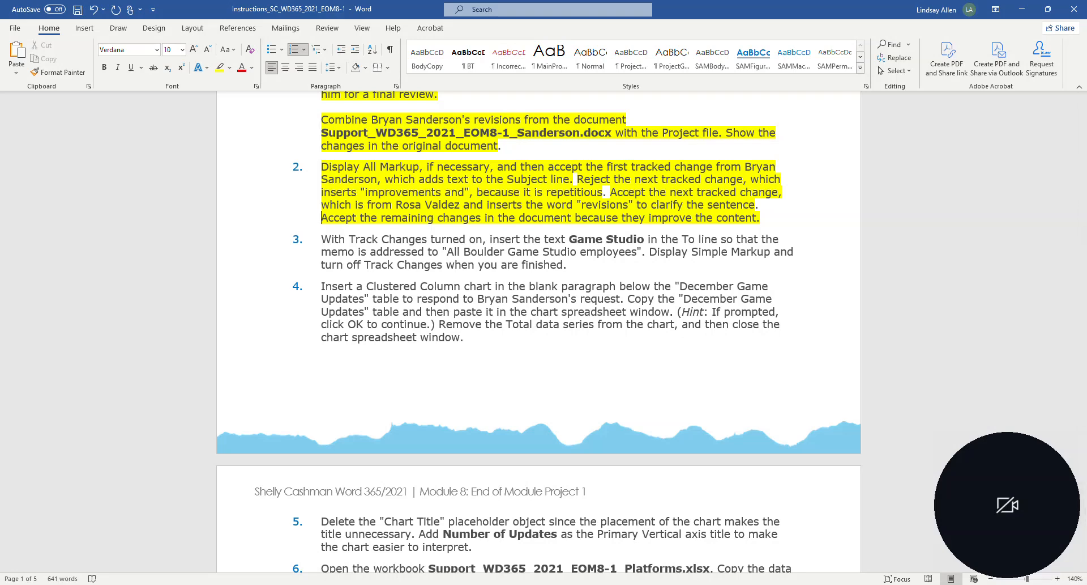
{"action": "mouse_move", "coordinate": [323, 584]}
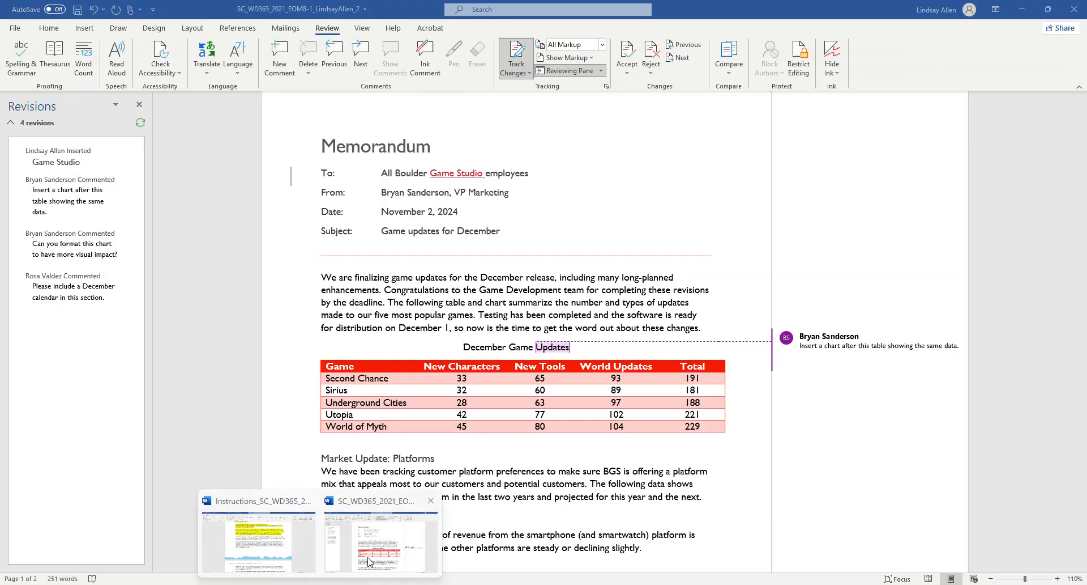
{"action": "left_click", "coordinate": [381, 538]}
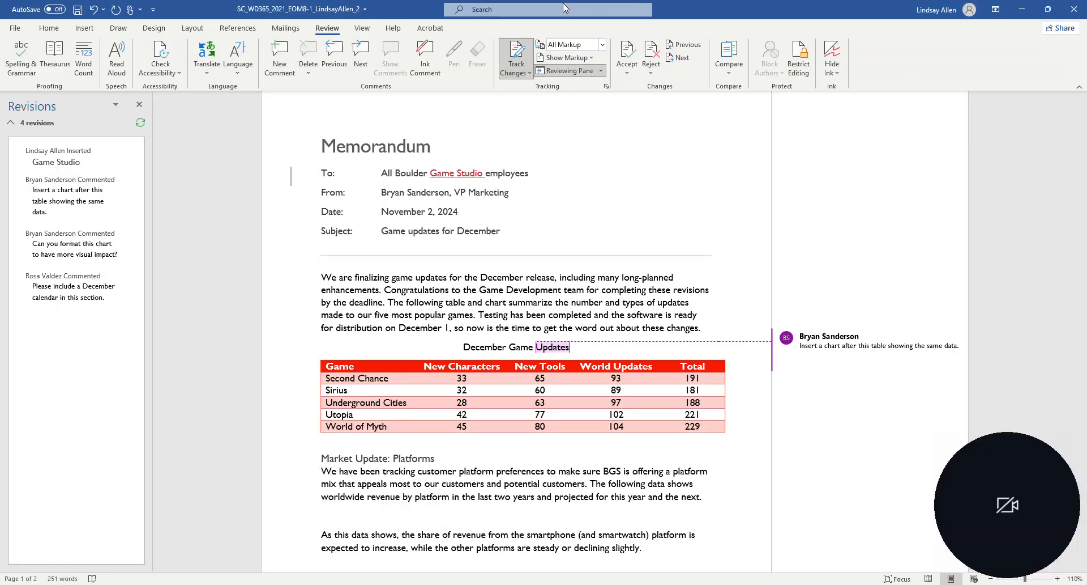
{"action": "left_click", "coordinate": [604, 45]}
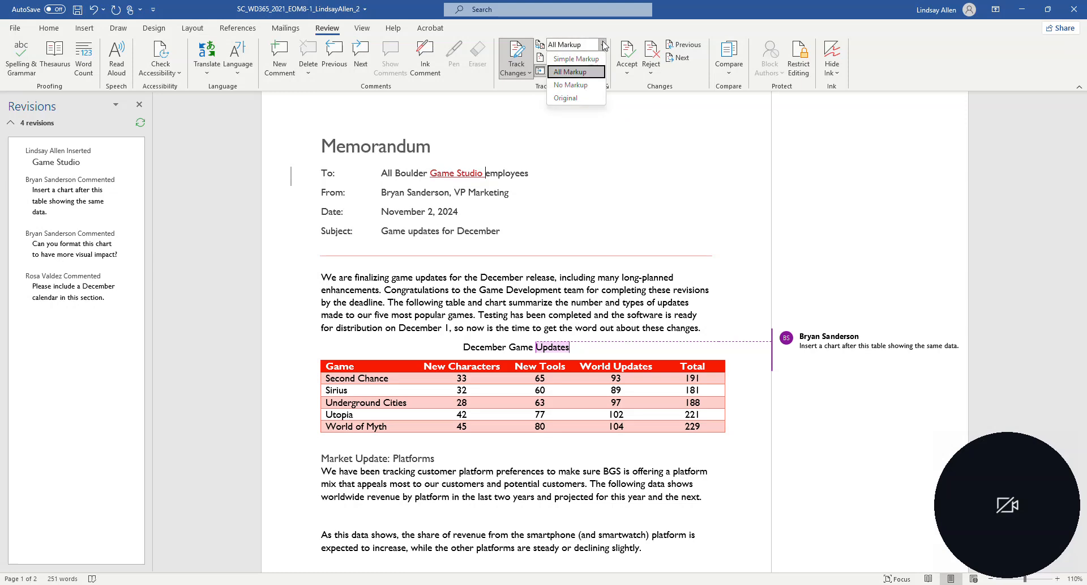
{"action": "left_click", "coordinate": [575, 59]}
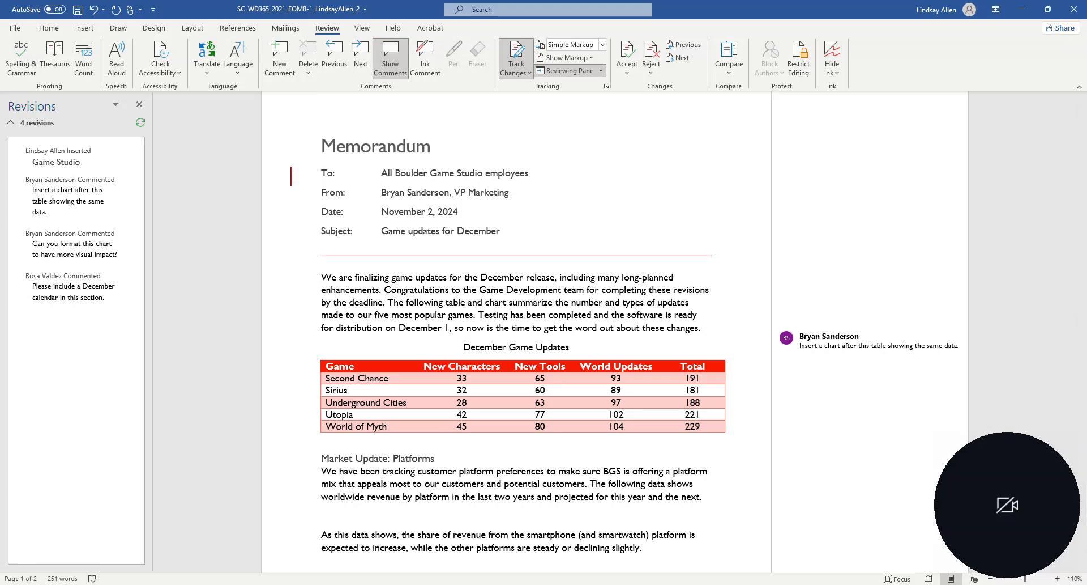
Check the end of step 3 in the instructions document, and turn off Track Changes in the memo.
{"action": "mouse_move", "coordinate": [320, 584]}
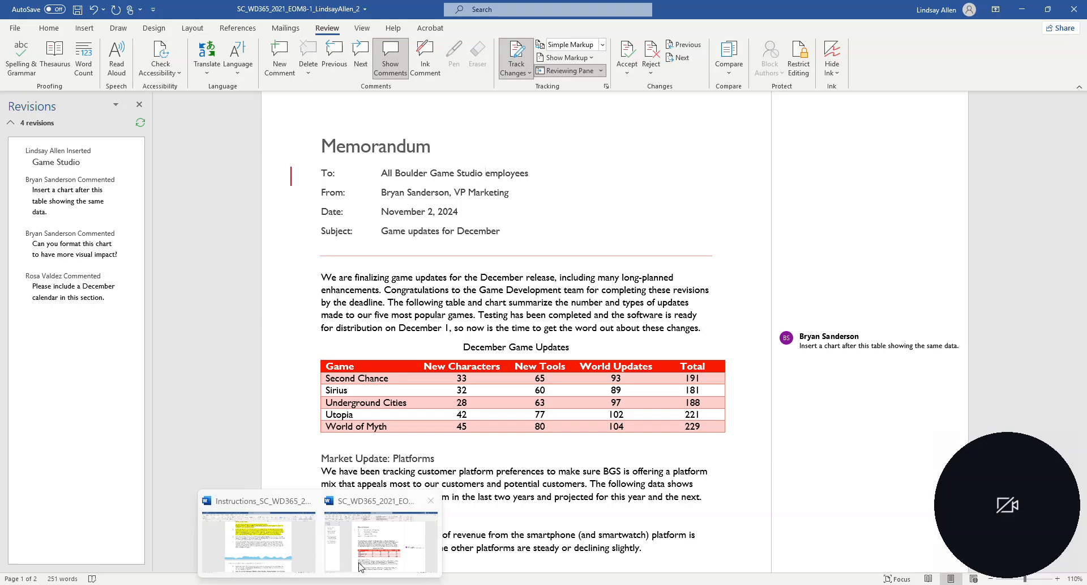
{"action": "left_click", "coordinate": [283, 558]}
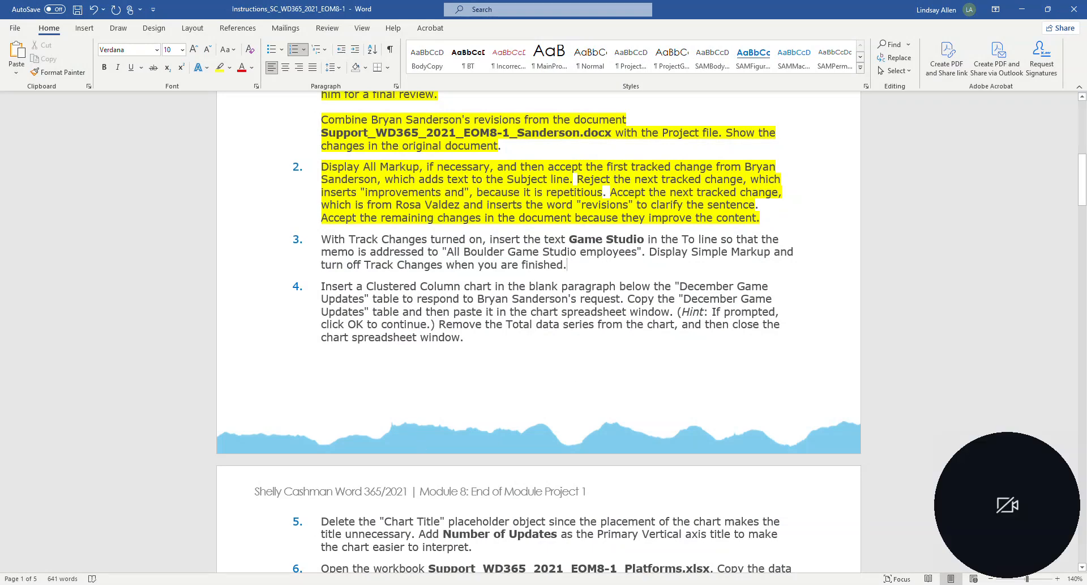
{"action": "left_click", "coordinate": [401, 553]}
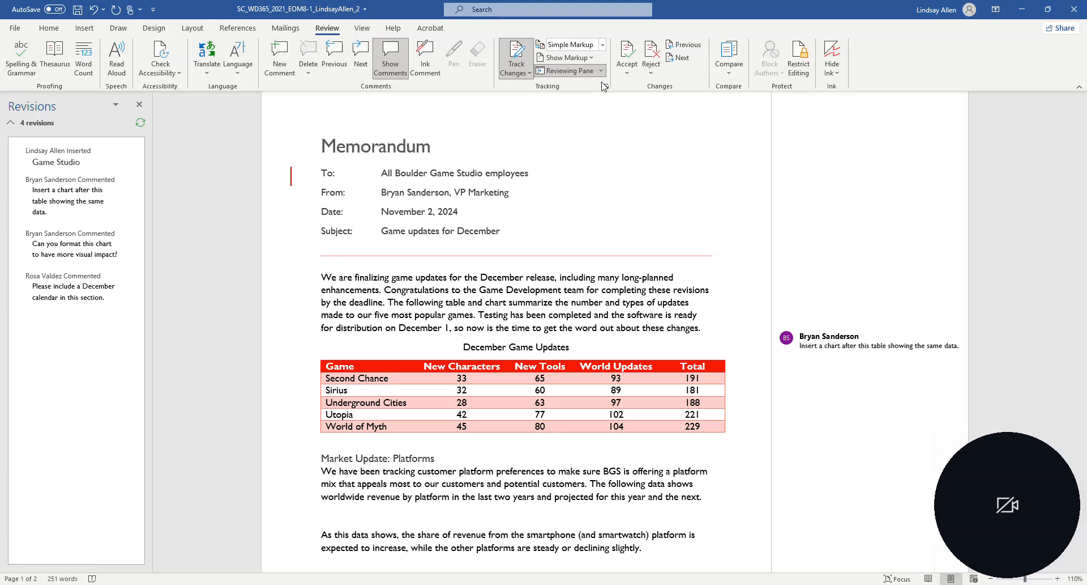
{"action": "left_click", "coordinate": [506, 67]}
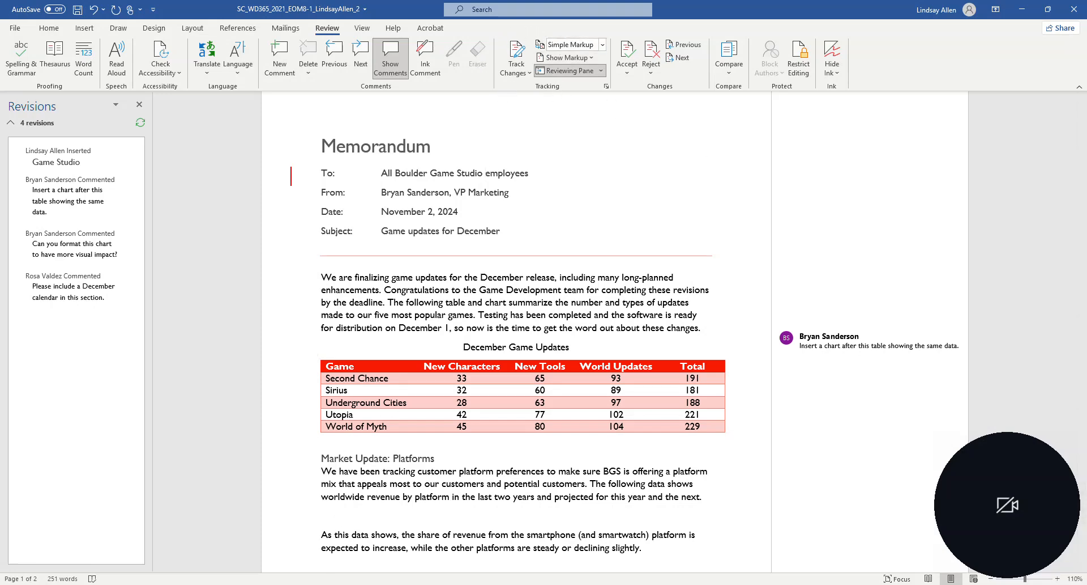
In the instructions document, highlight all of step 3 in yellow.
{"action": "left_click", "coordinate": [261, 558]}
{"action": "left_click_drag", "start_coordinate": [594, 269], "coordinate": [321, 239]}
{"action": "left_click", "coordinate": [220, 67]}
Read step 4 and insert a Clustered Column chart in the memo's blank paragraph below the "December Game Updates" table.
{"action": "scroll", "coordinate": [397, 226], "scroll_direction": "down", "scroll_amount": 2}
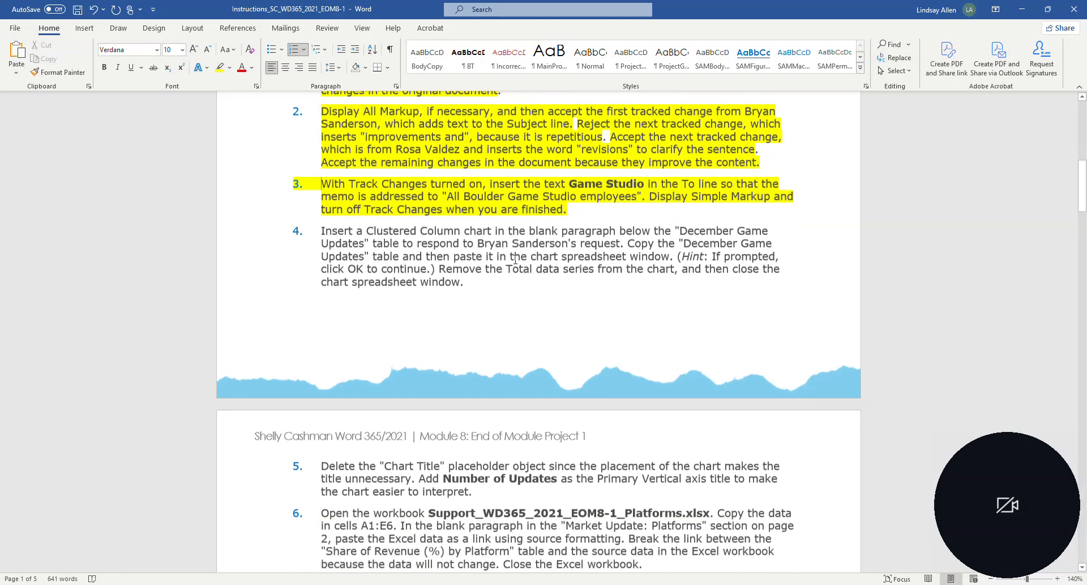
{"action": "left_click", "coordinate": [516, 260]}
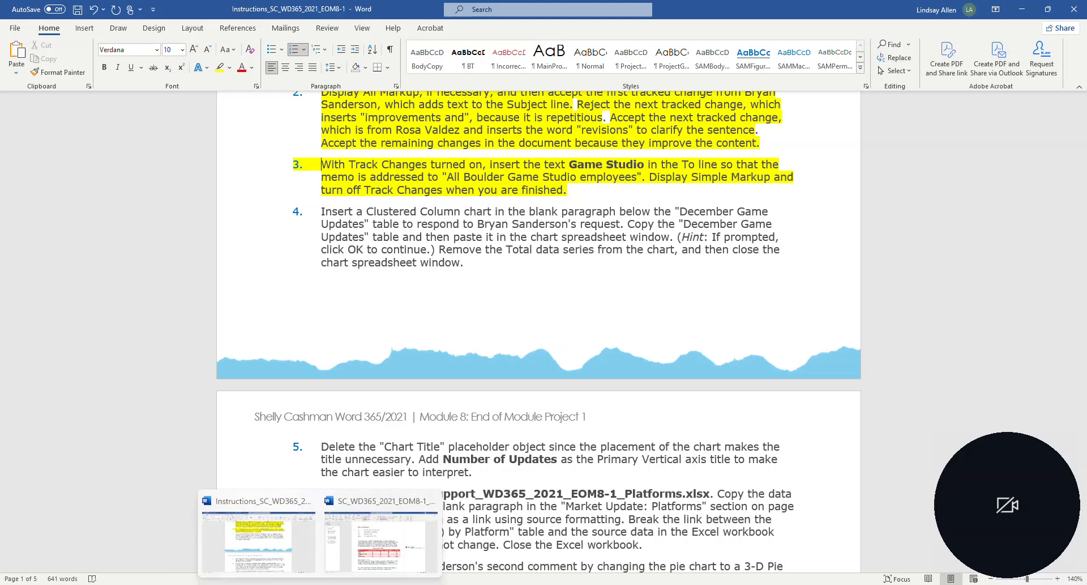
{"action": "left_click", "coordinate": [403, 564]}
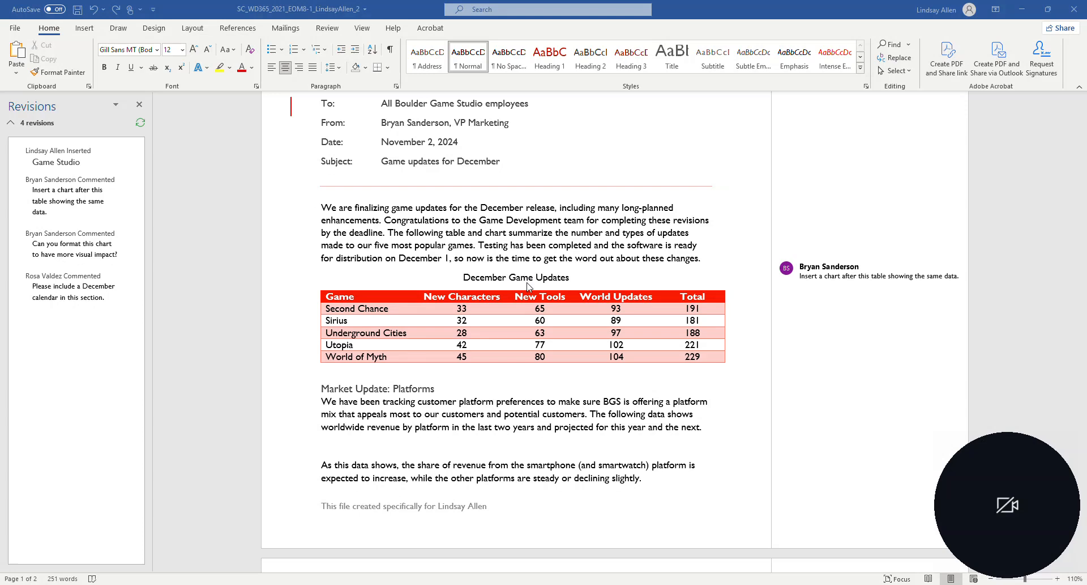
{"action": "left_click", "coordinate": [508, 371]}
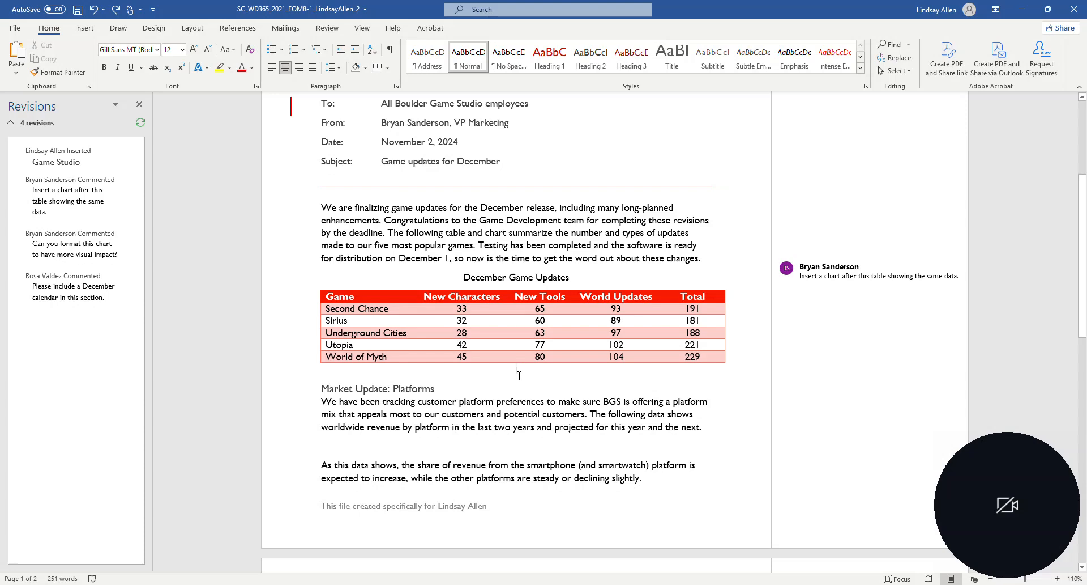
{"action": "left_click", "coordinate": [80, 30]}
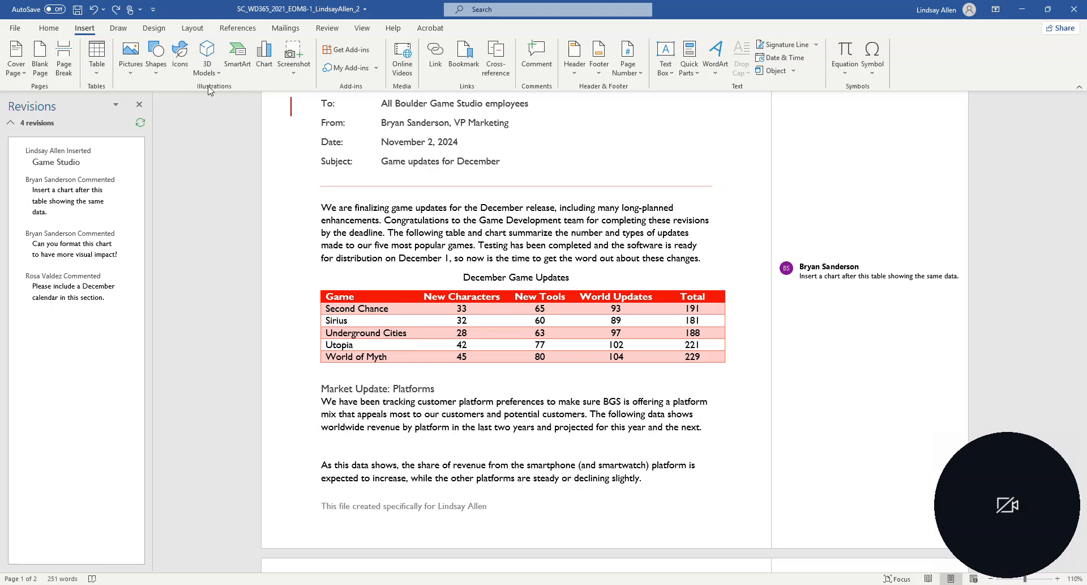
{"action": "left_click", "coordinate": [275, 56]}
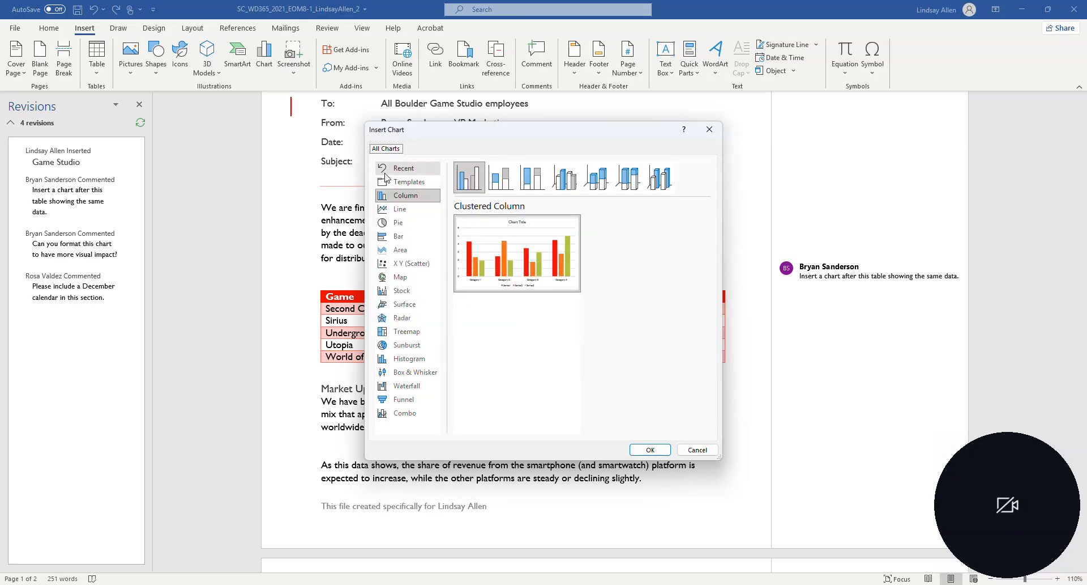
{"action": "mouse_move", "coordinate": [496, 250]}
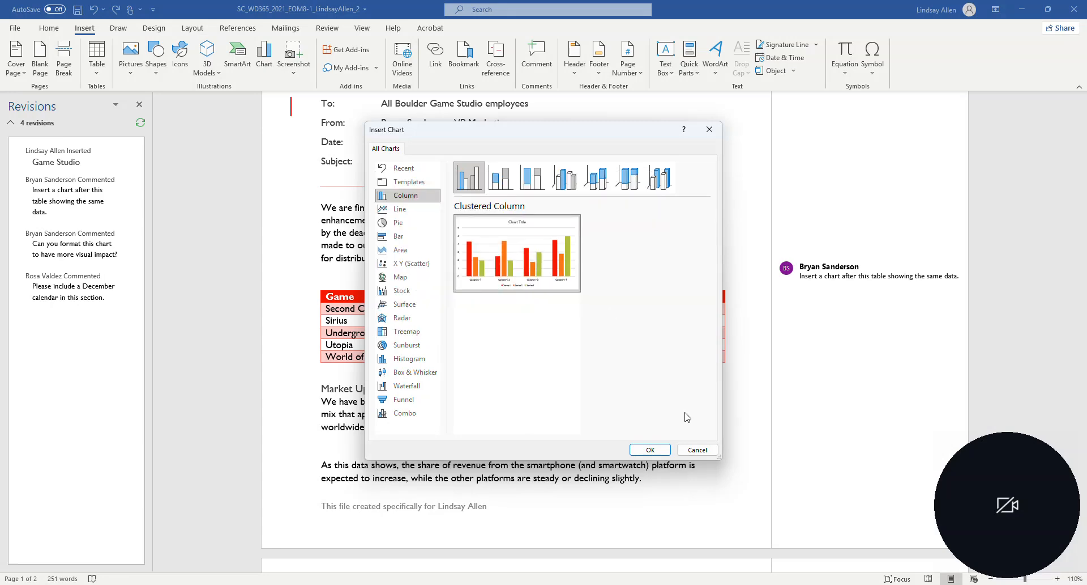
{"action": "left_click", "coordinate": [651, 449]}
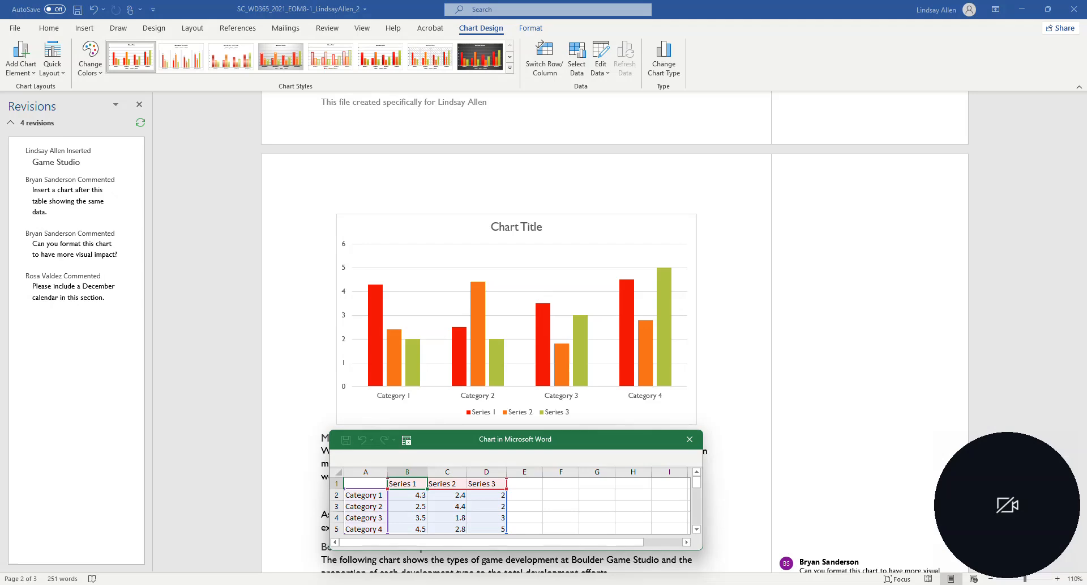
Recheck step 4 in the instructions document, and copy the entire "December Game Updates" table in the memo.
{"action": "left_click", "coordinate": [290, 566]}
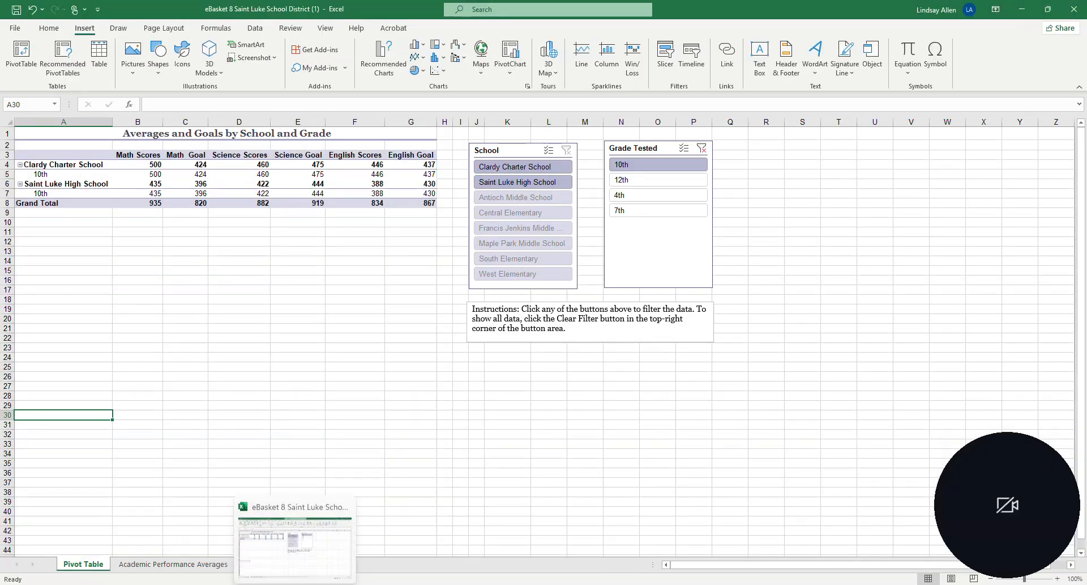
{"action": "left_click", "coordinate": [296, 583]}
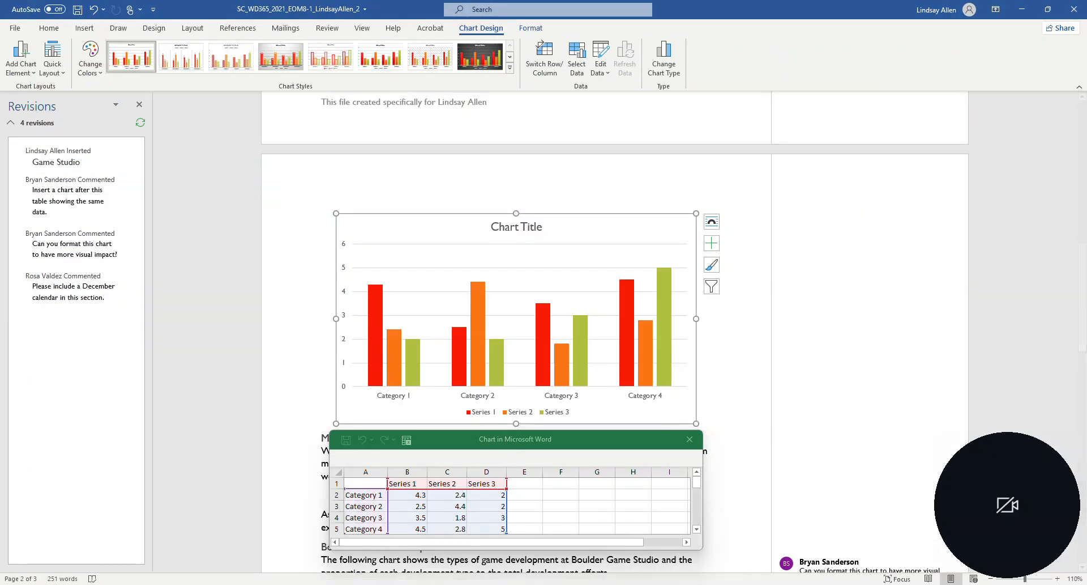
{"action": "mouse_move", "coordinate": [320, 584]}
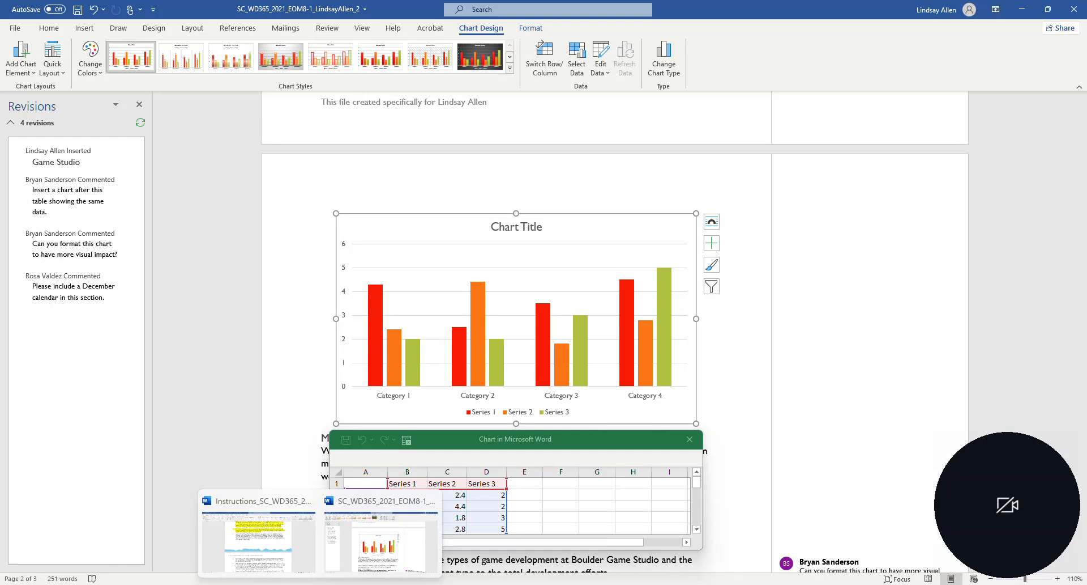
{"action": "left_click", "coordinate": [292, 555]}
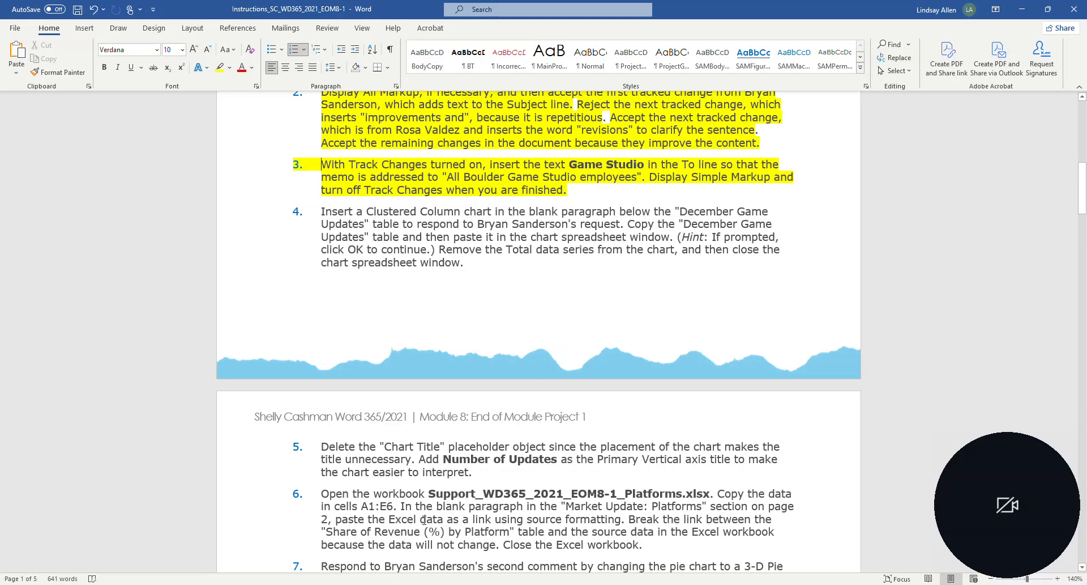
{"action": "mouse_move", "coordinate": [320, 584]}
{"action": "left_click", "coordinate": [396, 557]}
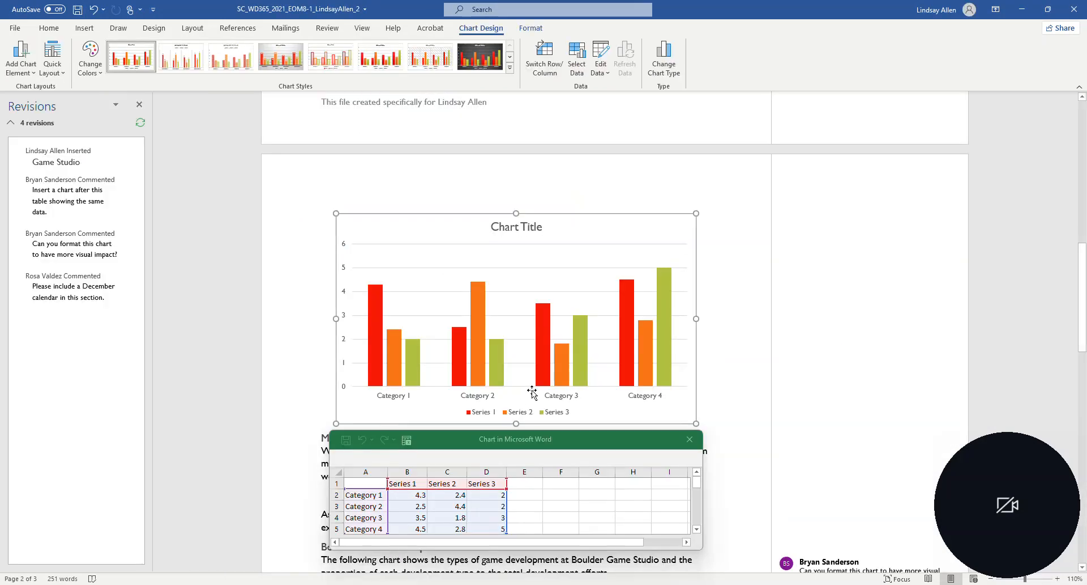
{"action": "scroll", "coordinate": [532, 390], "scroll_direction": "up", "scroll_amount": 10}
{"action": "left_click", "coordinate": [424, 264]}
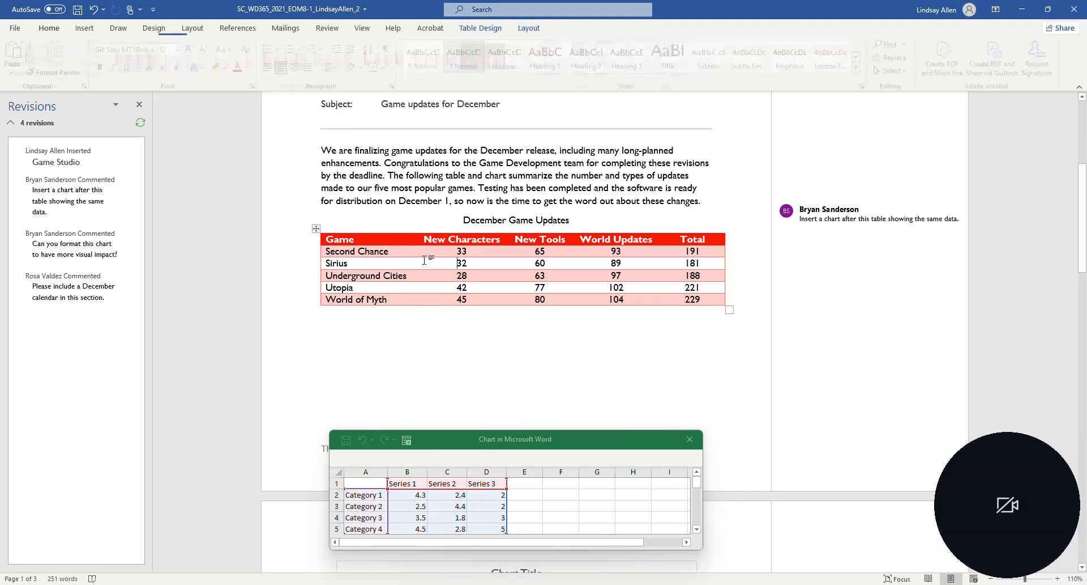
{"action": "left_click", "coordinate": [316, 228]}
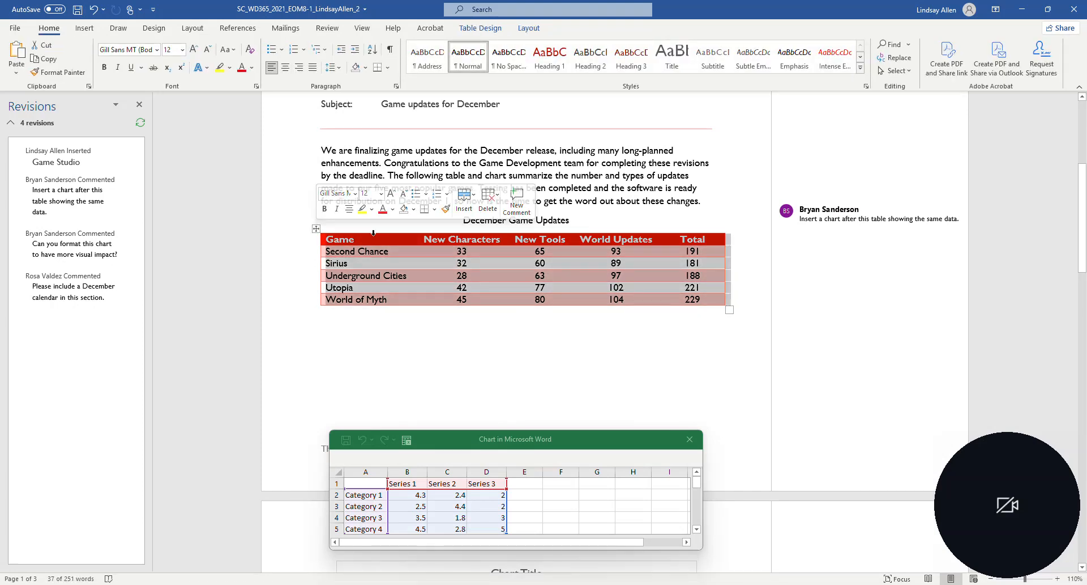
{"action": "right_click", "coordinate": [410, 246]}
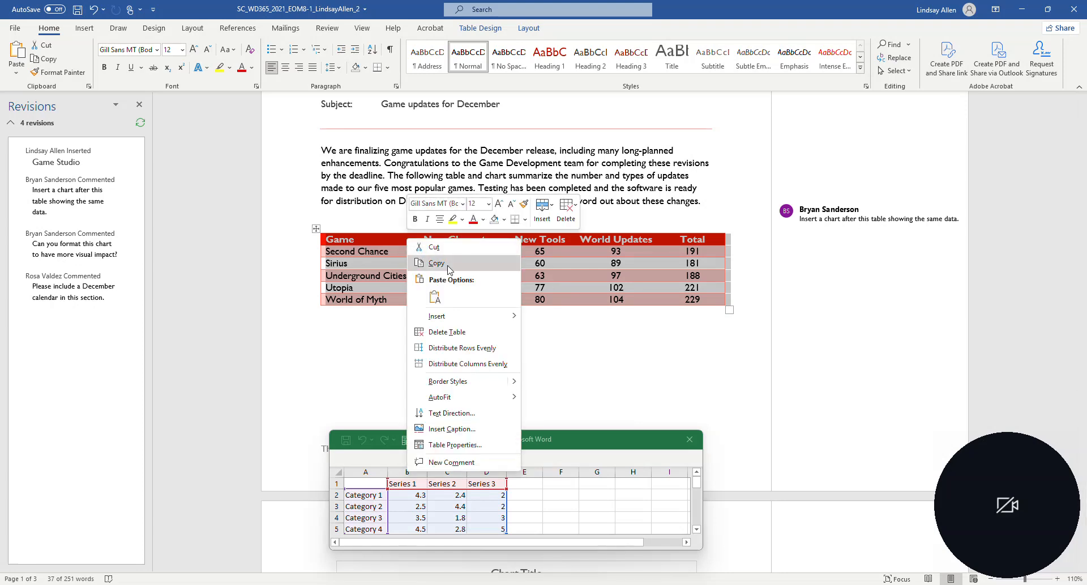
{"action": "left_click", "coordinate": [448, 265]}
Paste the copied table over the sample data in A1:D5 of the chart spreadsheet, and close the spreadsheet window.
{"action": "scroll", "coordinate": [615, 252], "scroll_direction": "down", "scroll_amount": 1}
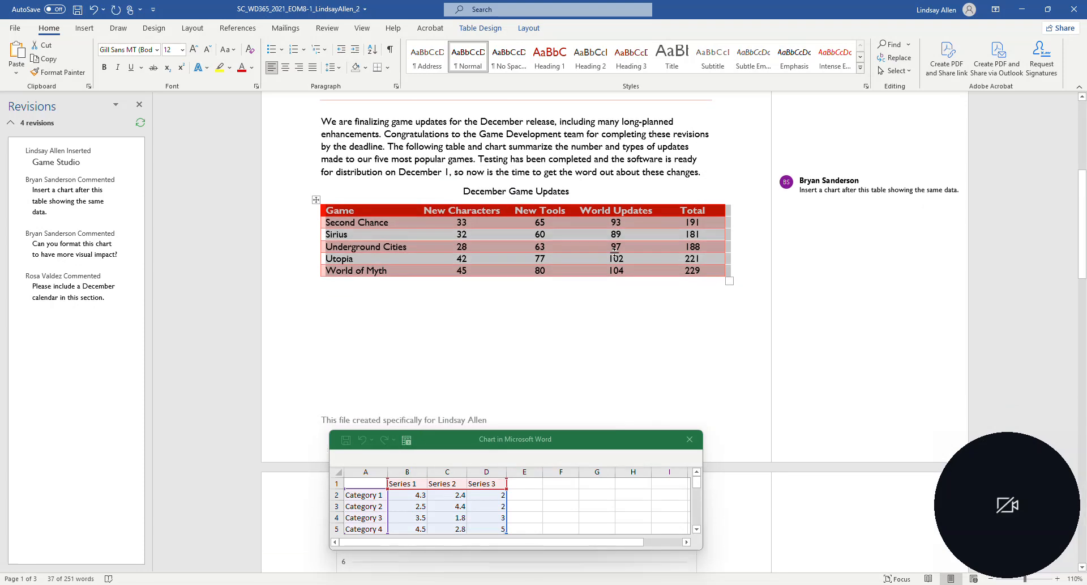
{"action": "scroll", "coordinate": [615, 252], "scroll_direction": "down", "scroll_amount": 2}
{"action": "double_click", "coordinate": [586, 439]}
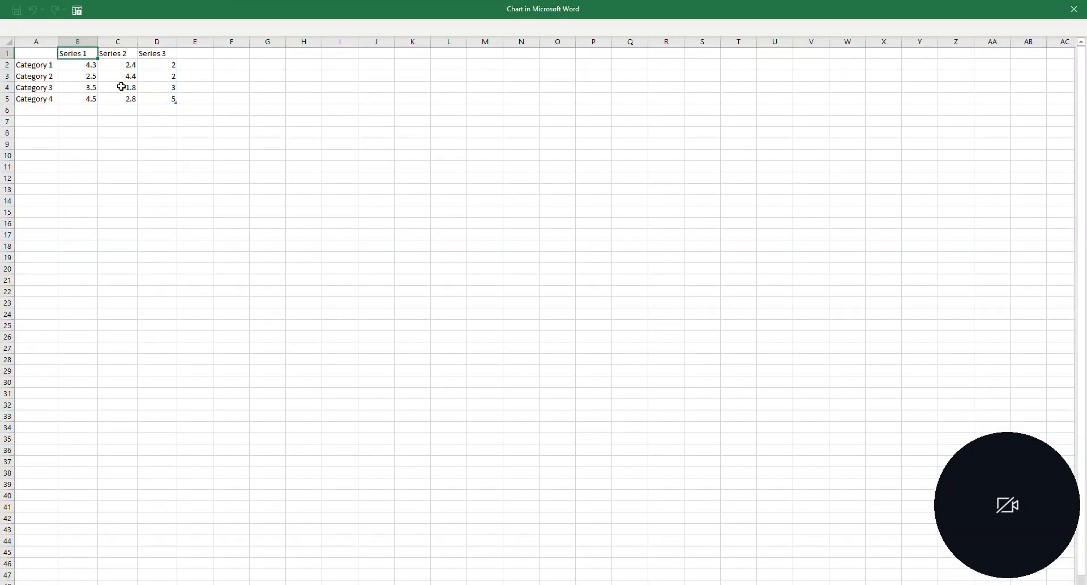
{"action": "left_click", "coordinate": [29, 49]}
{"action": "double_click", "coordinate": [26, 48]}
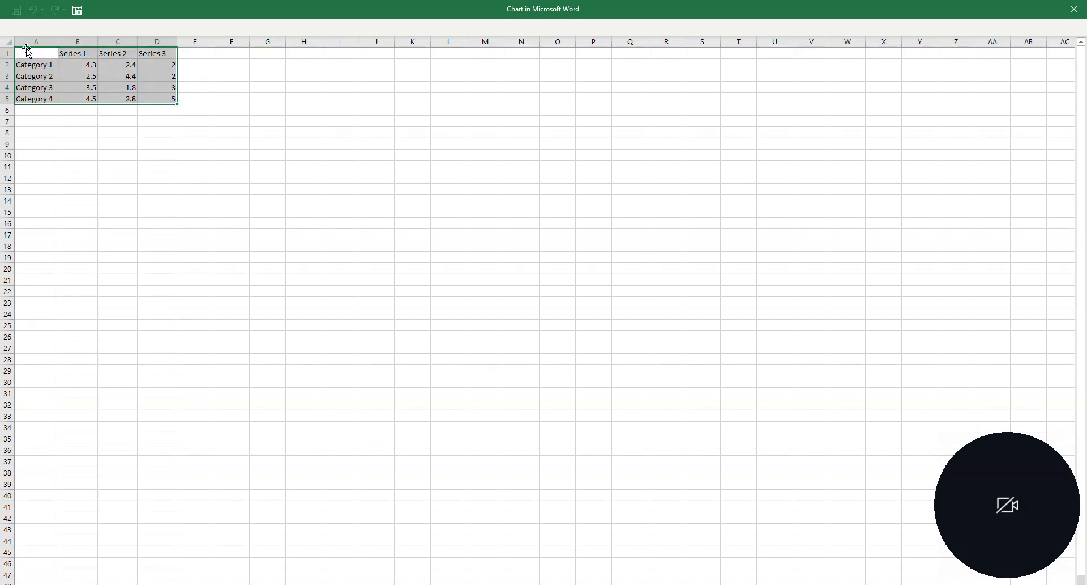
{"action": "key", "text": "ctrl+v"}
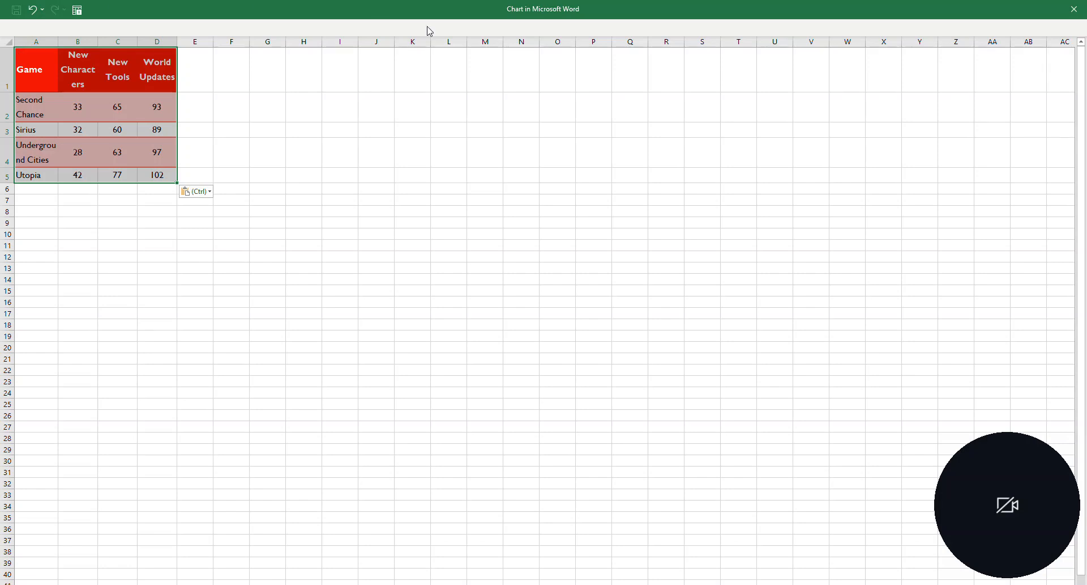
{"action": "left_click", "coordinate": [1075, 9]}
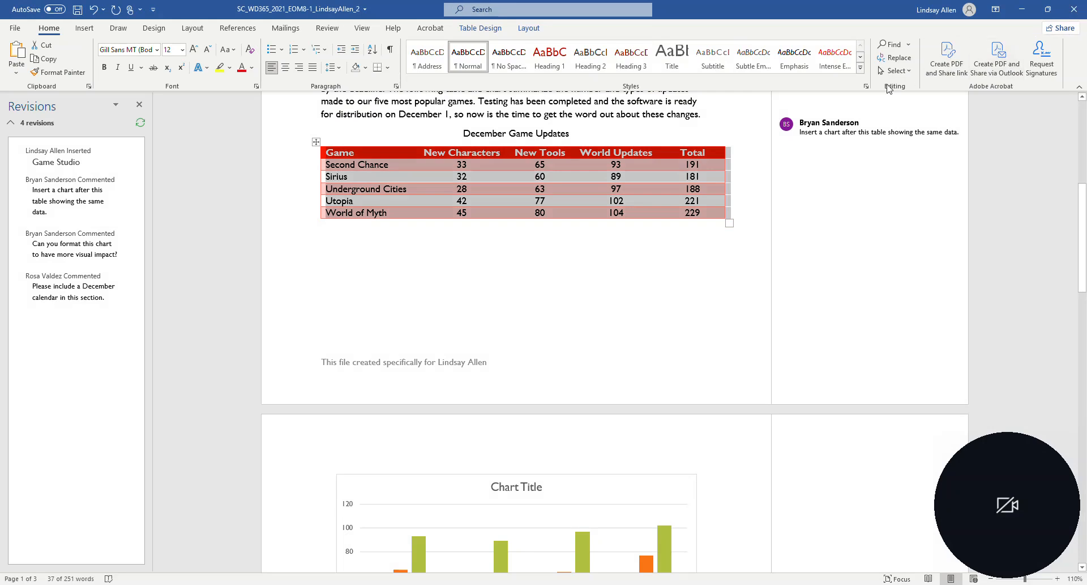
Examine the clustered column chart's games and data series on page 2, and close its chart area formatting options.
{"action": "scroll", "coordinate": [565, 374], "scroll_direction": "down", "scroll_amount": 5}
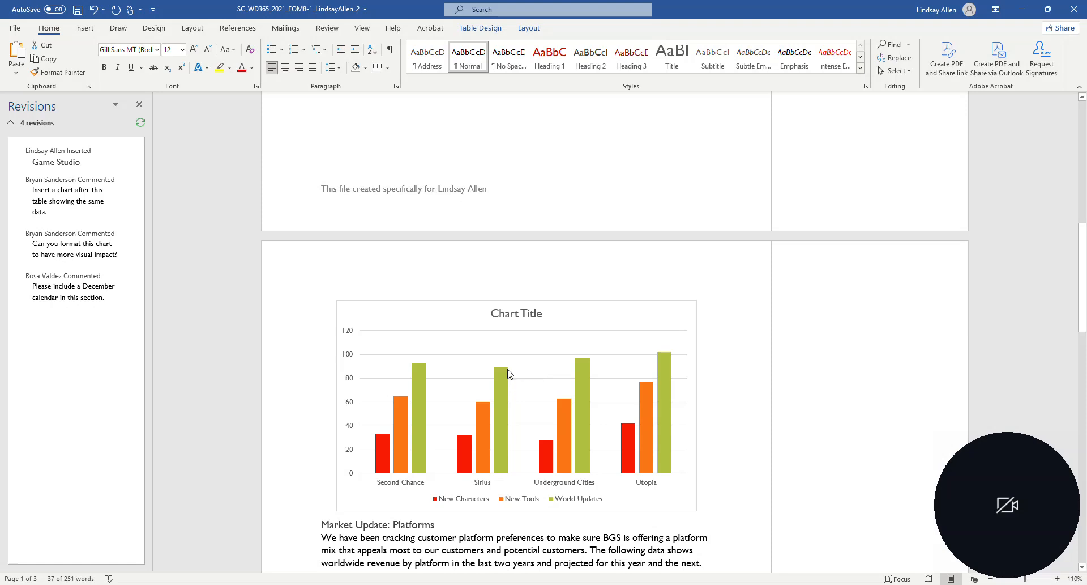
{"action": "mouse_move", "coordinate": [509, 373]}
{"action": "scroll", "coordinate": [508, 373], "scroll_direction": "down", "scroll_amount": 1}
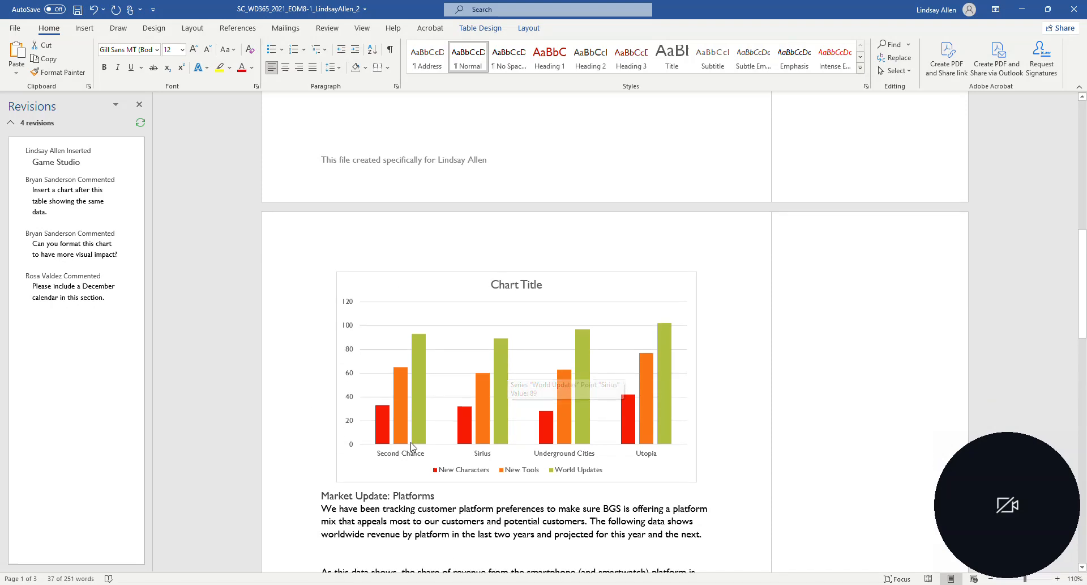
{"action": "scroll", "coordinate": [511, 381], "scroll_direction": "down", "scroll_amount": 1}
{"action": "double_click", "coordinate": [582, 264]}
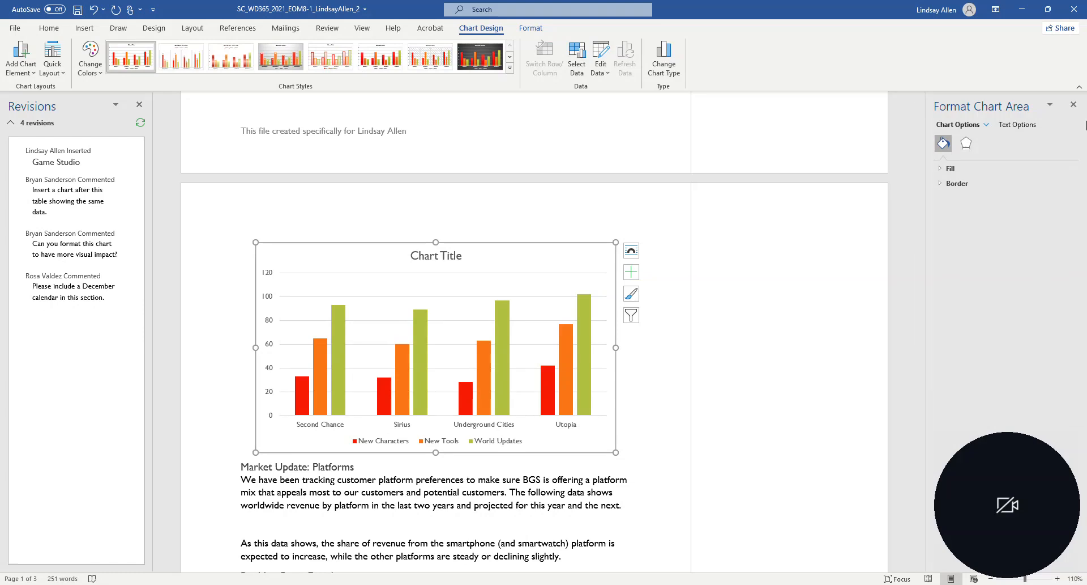
{"action": "left_click", "coordinate": [1073, 104]}
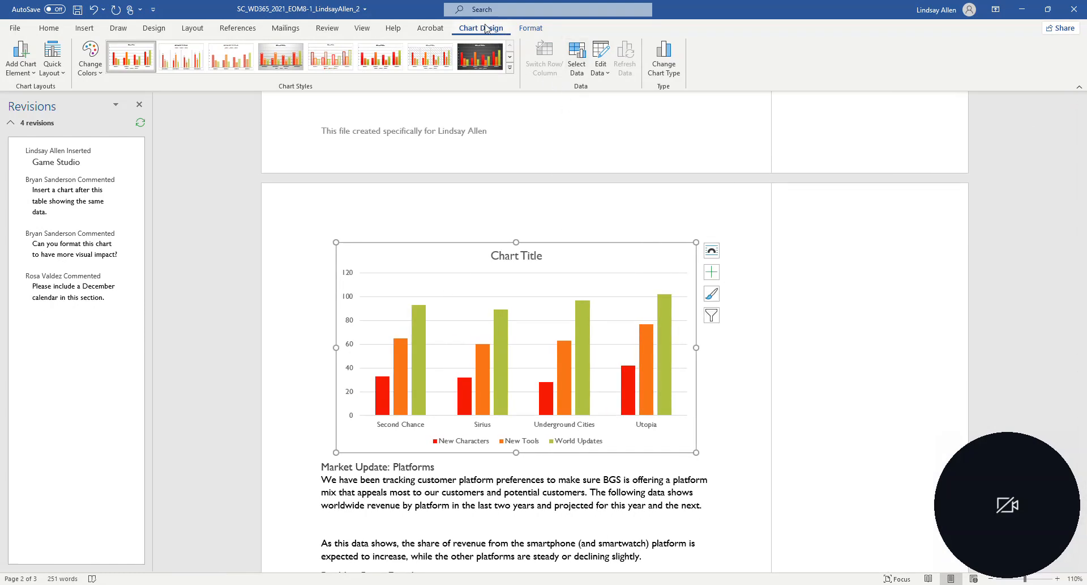
Reopen the chart's data sheet to check its columns for a Total series, and close it.
{"action": "left_click", "coordinate": [601, 75]}
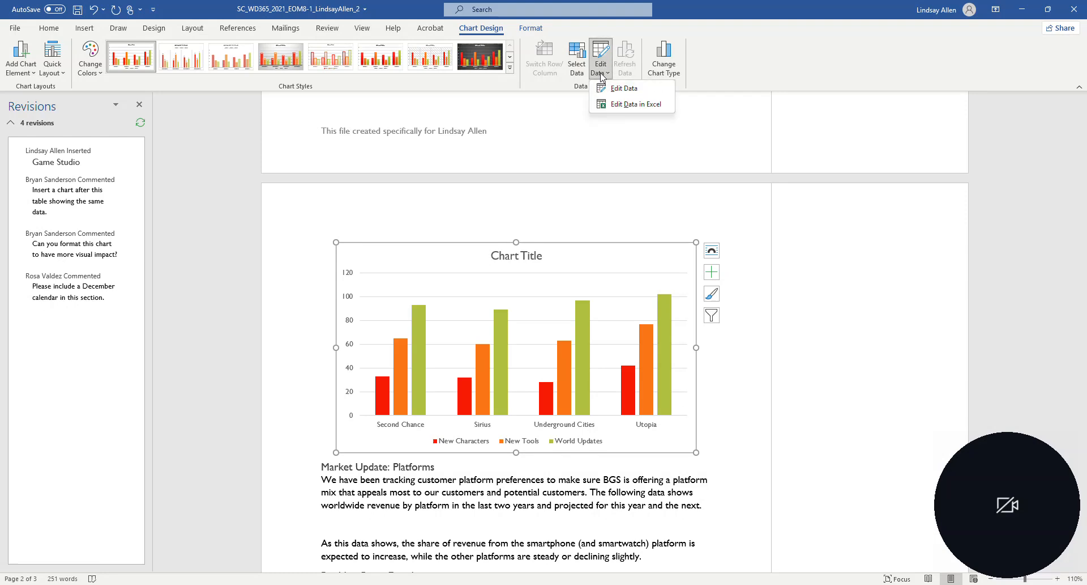
{"action": "left_click", "coordinate": [627, 89]}
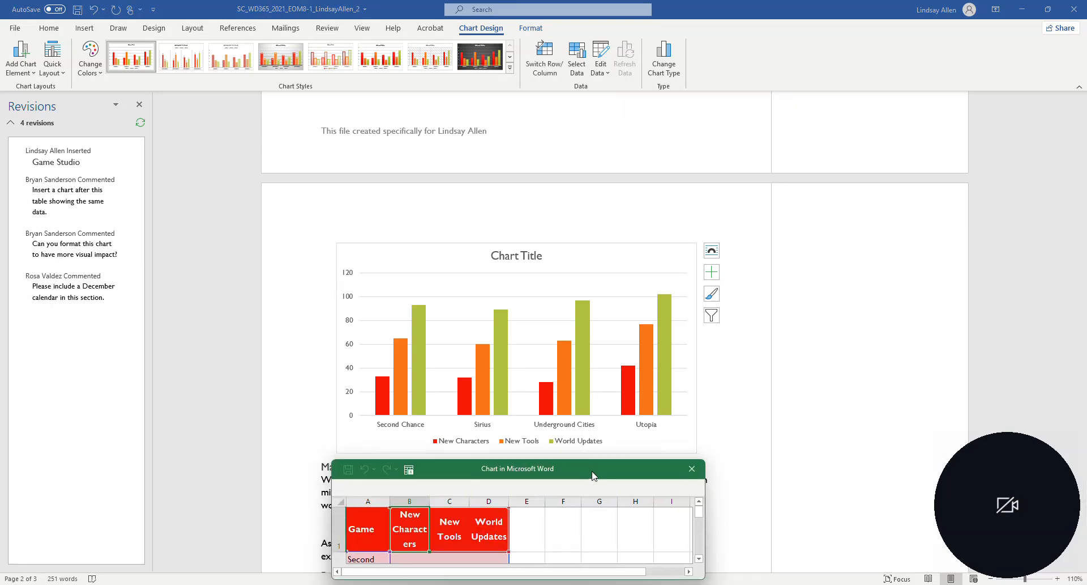
{"action": "left_click_drag", "start_coordinate": [590, 475], "coordinate": [775, 163]}
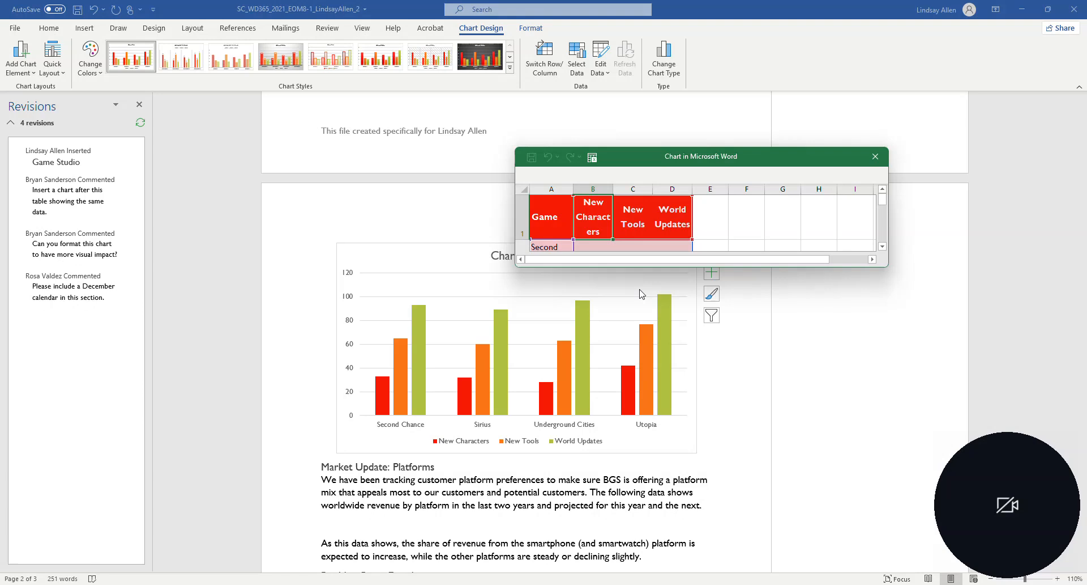
{"action": "left_click", "coordinate": [876, 157]}
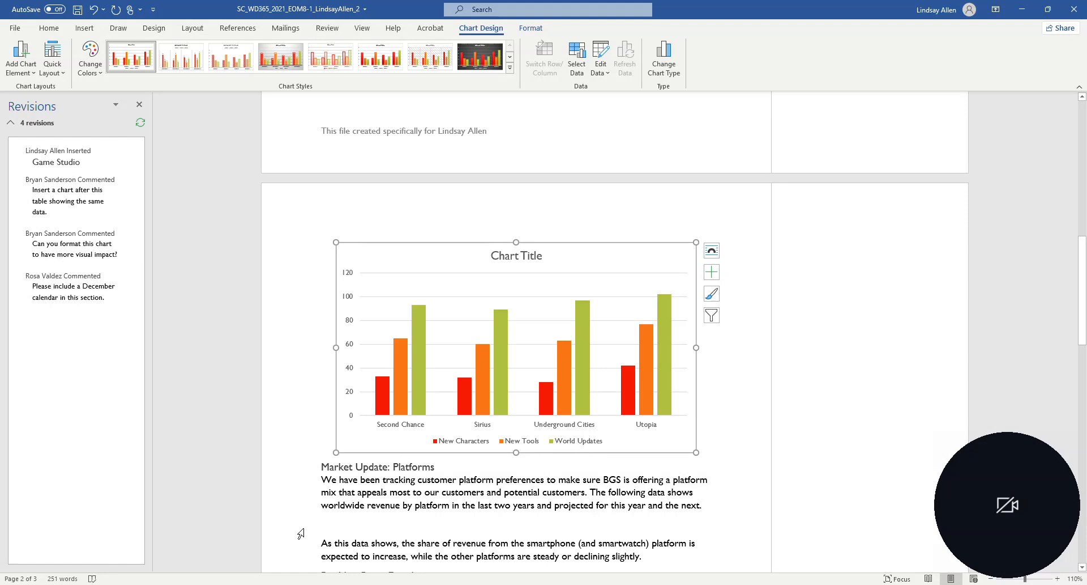
Recheck step 4 in the instructions document, and review the chart's series and categories in Select Data Source.
{"action": "left_click", "coordinate": [266, 541]}
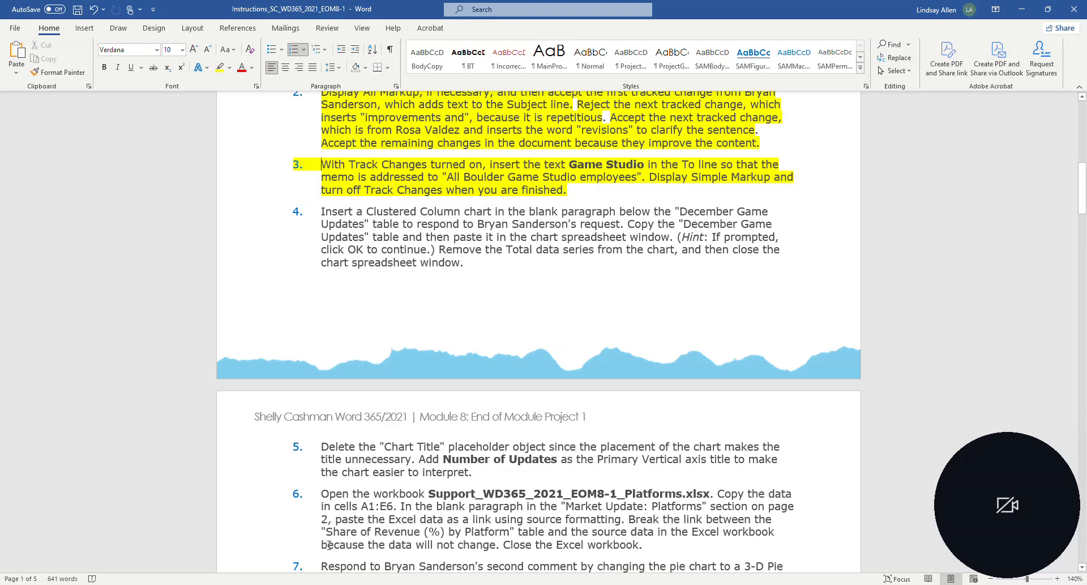
{"action": "mouse_move", "coordinate": [320, 584]}
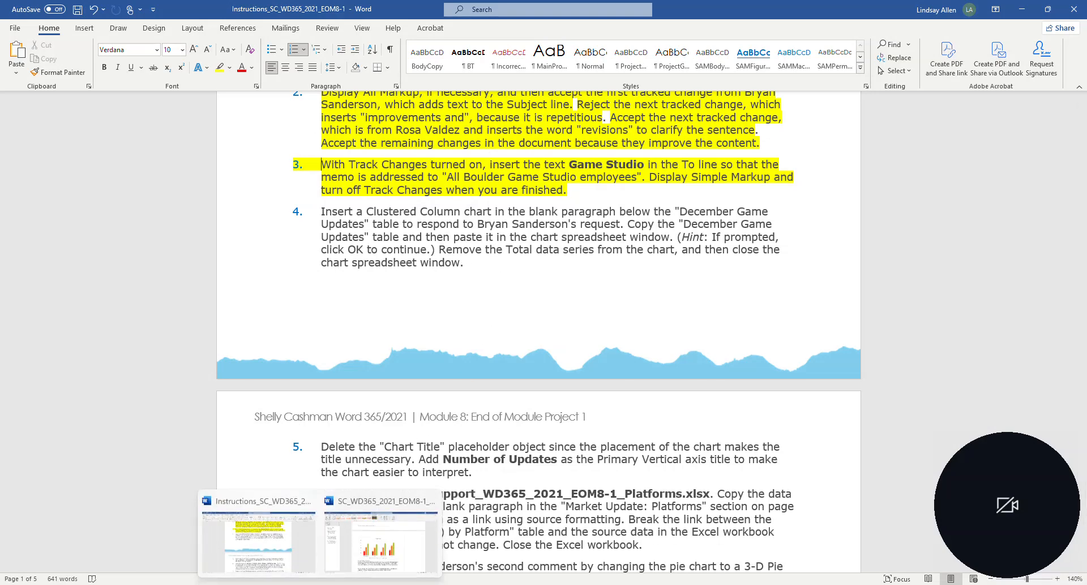
{"action": "left_click", "coordinate": [366, 573]}
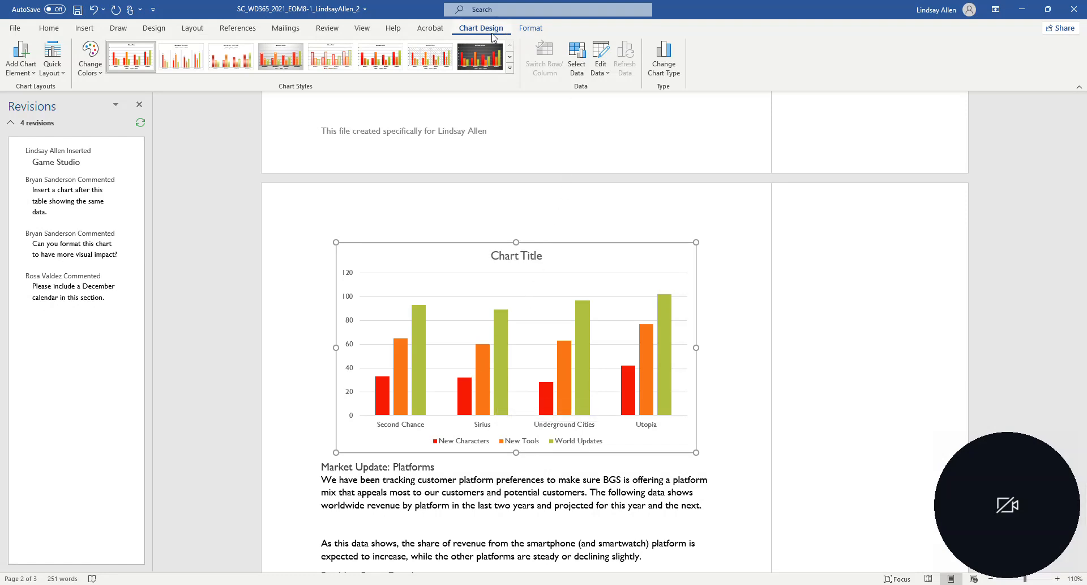
{"action": "left_click", "coordinate": [578, 66]}
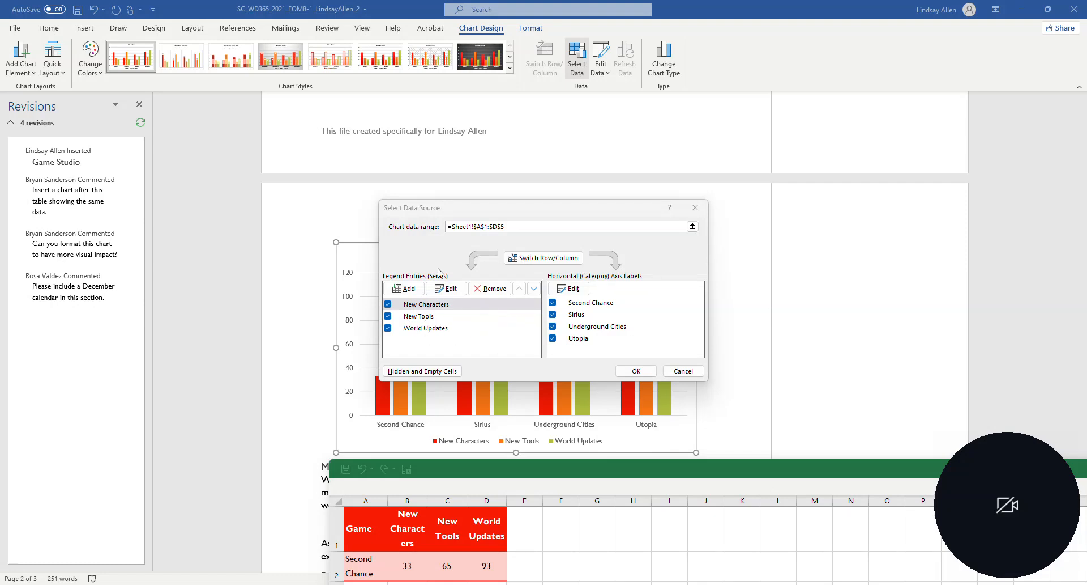
{"action": "left_click", "coordinate": [635, 371]}
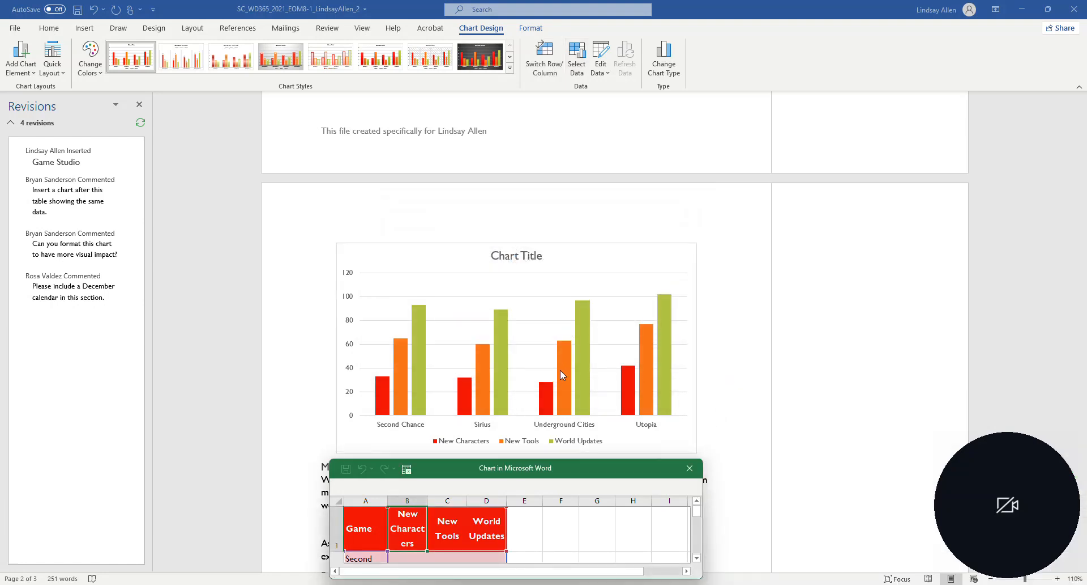
Compare the rows of the chart's data sheet with the "December Game Updates" table, and close the data sheet.
{"action": "scroll", "coordinate": [560, 369], "scroll_direction": "down", "scroll_amount": 1}
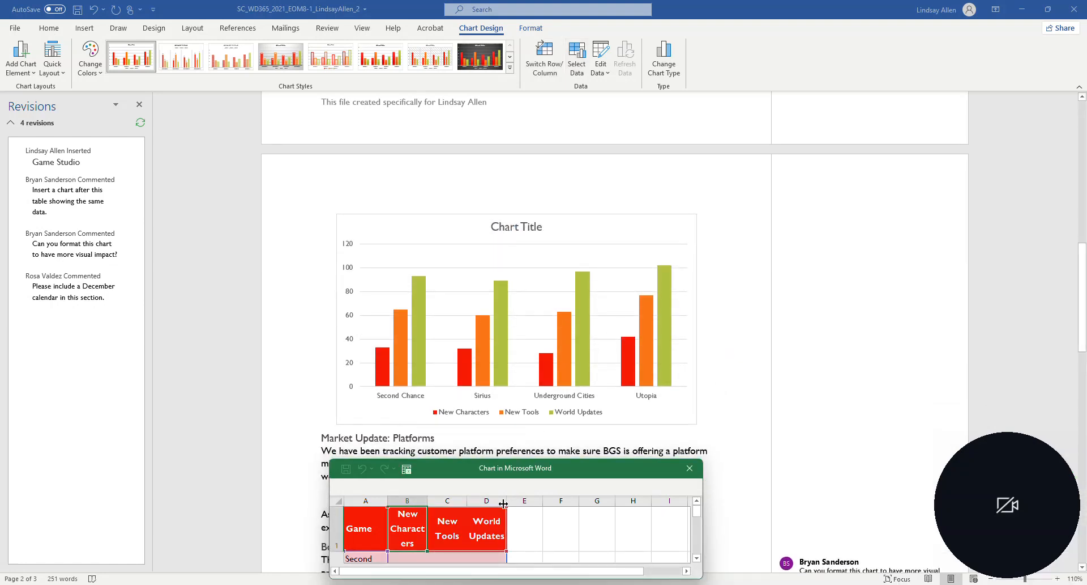
{"action": "scroll", "coordinate": [510, 504], "scroll_direction": "down", "scroll_amount": 1}
{"action": "scroll", "coordinate": [603, 348], "scroll_direction": "up", "scroll_amount": 9}
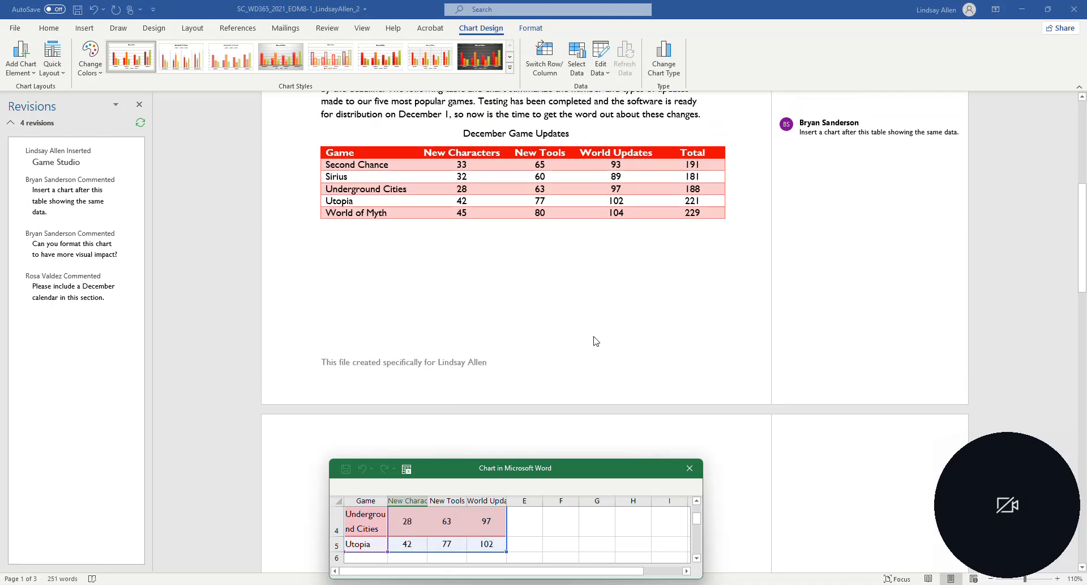
{"action": "scroll", "coordinate": [606, 442], "scroll_direction": "down", "scroll_amount": 3}
{"action": "left_click", "coordinate": [685, 469]}
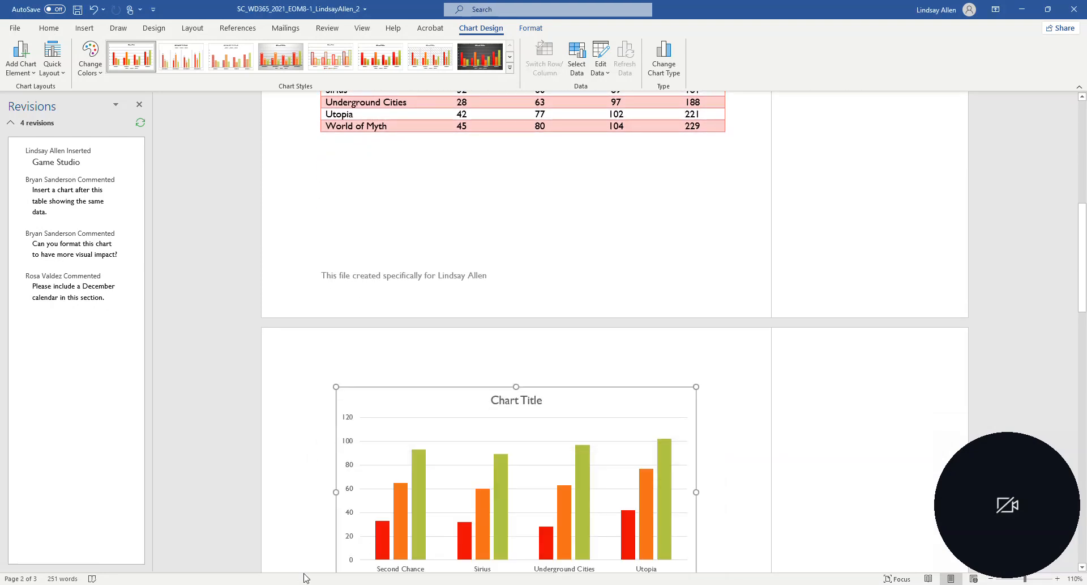
Compare the memo's column chart with the "December Game Updates" table and with step 4 of the instructions document.
{"action": "mouse_move", "coordinate": [295, 578]}
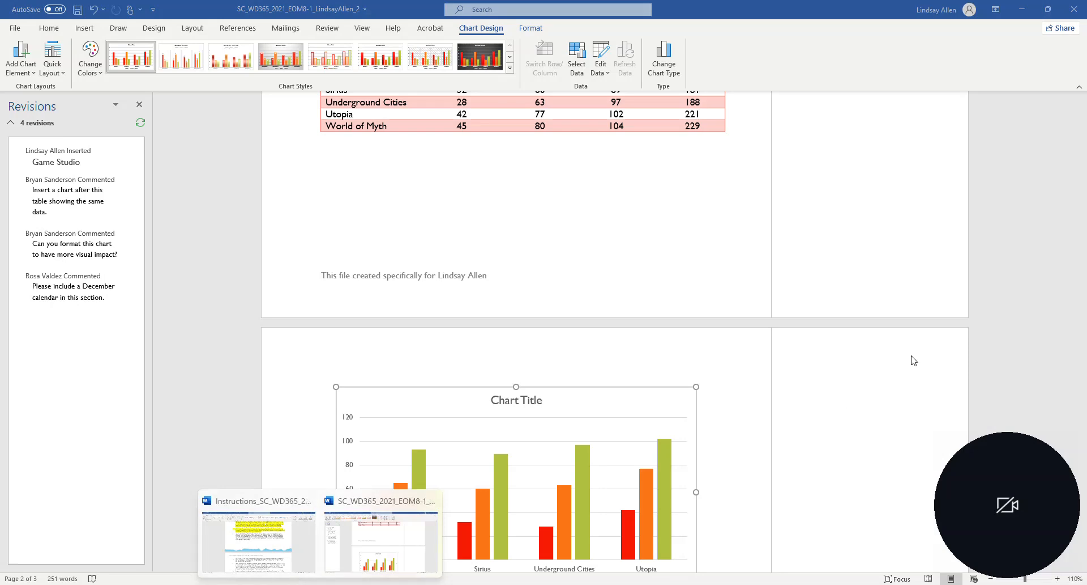
{"action": "left_click", "coordinate": [755, 450]}
{"action": "scroll", "coordinate": [626, 425], "scroll_direction": "down", "scroll_amount": 3}
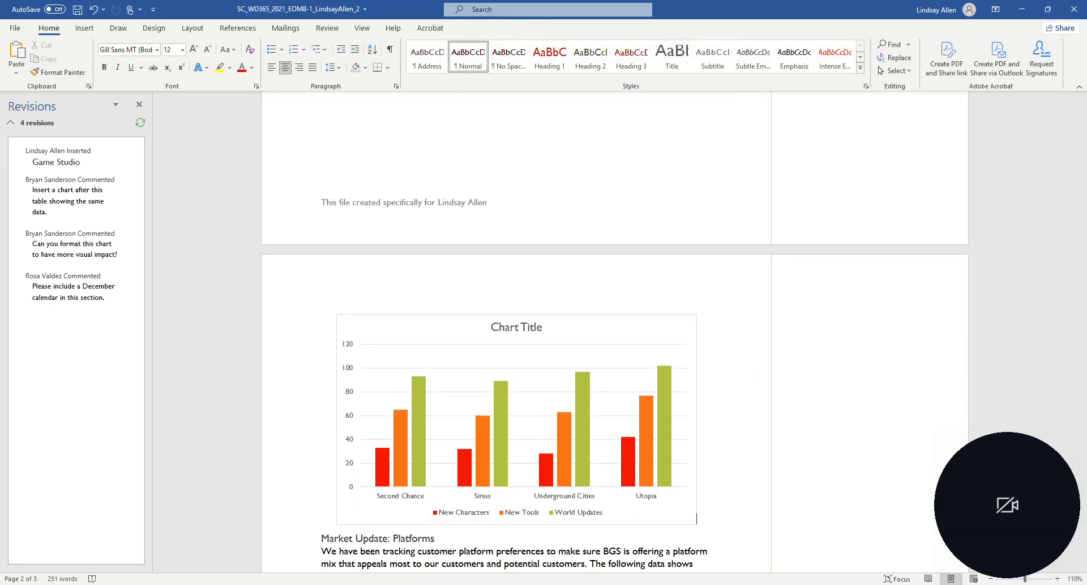
{"action": "mouse_move", "coordinate": [331, 578]}
{"action": "left_click", "coordinate": [266, 548]}
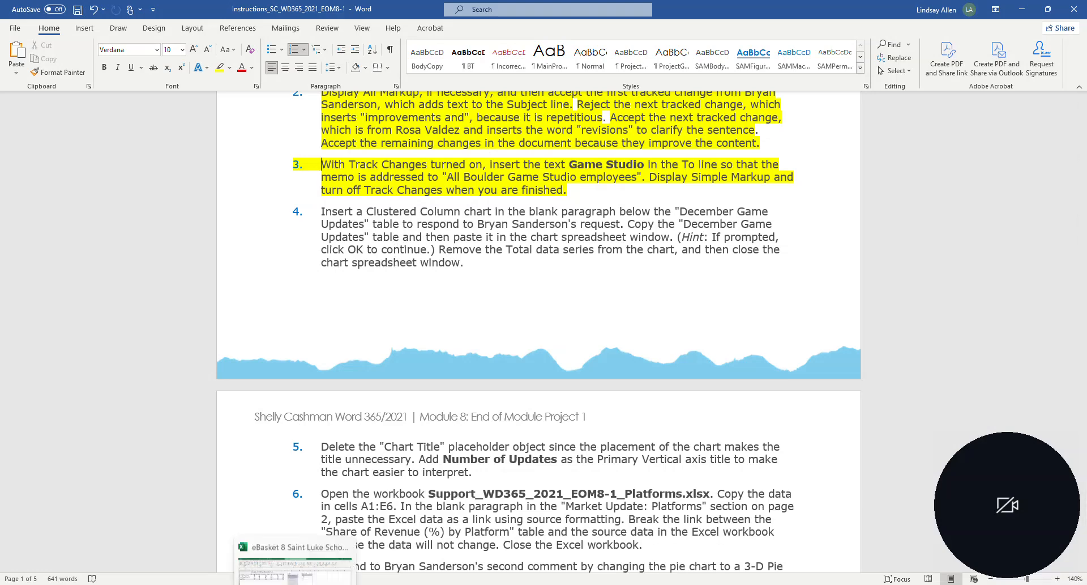
{"action": "mouse_move", "coordinate": [359, 582]}
{"action": "left_click", "coordinate": [381, 538]}
{"action": "scroll", "coordinate": [554, 470], "scroll_direction": "up", "scroll_amount": 10}
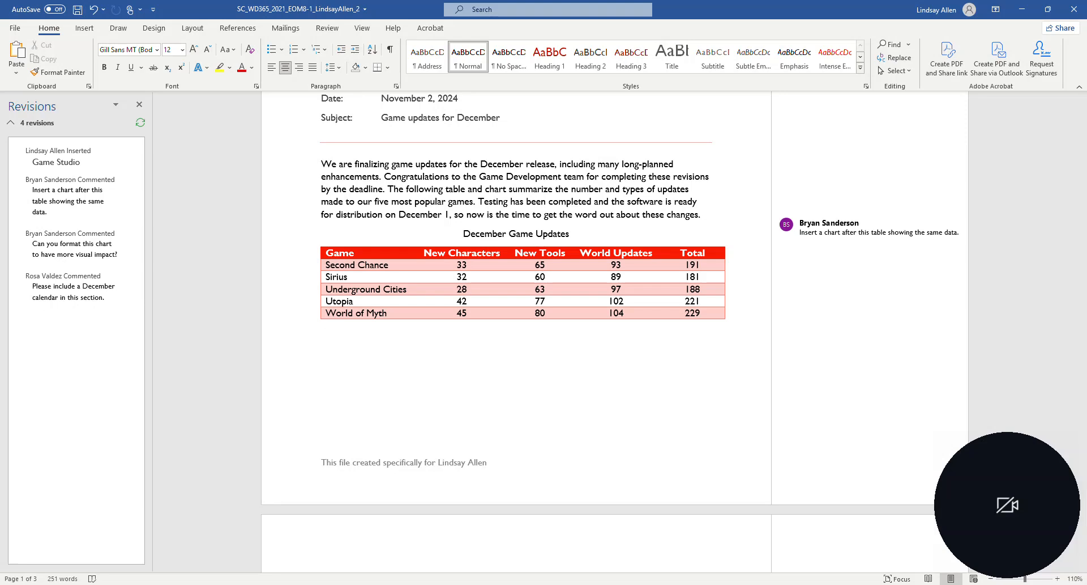
{"action": "mouse_move", "coordinate": [320, 581]}
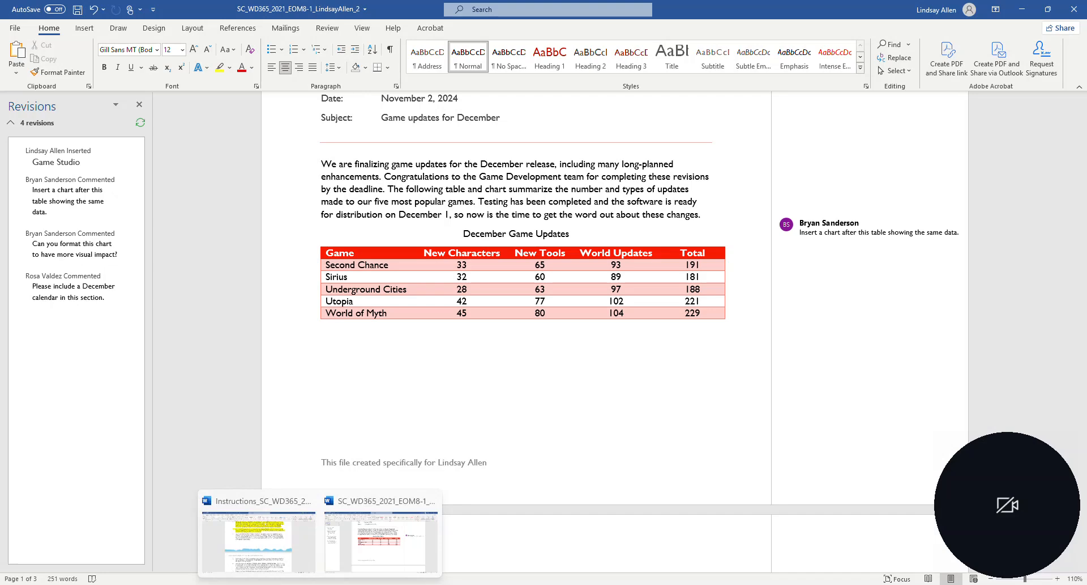
{"action": "left_click", "coordinate": [369, 573]}
{"action": "scroll", "coordinate": [655, 379], "scroll_direction": "down", "scroll_amount": 5}
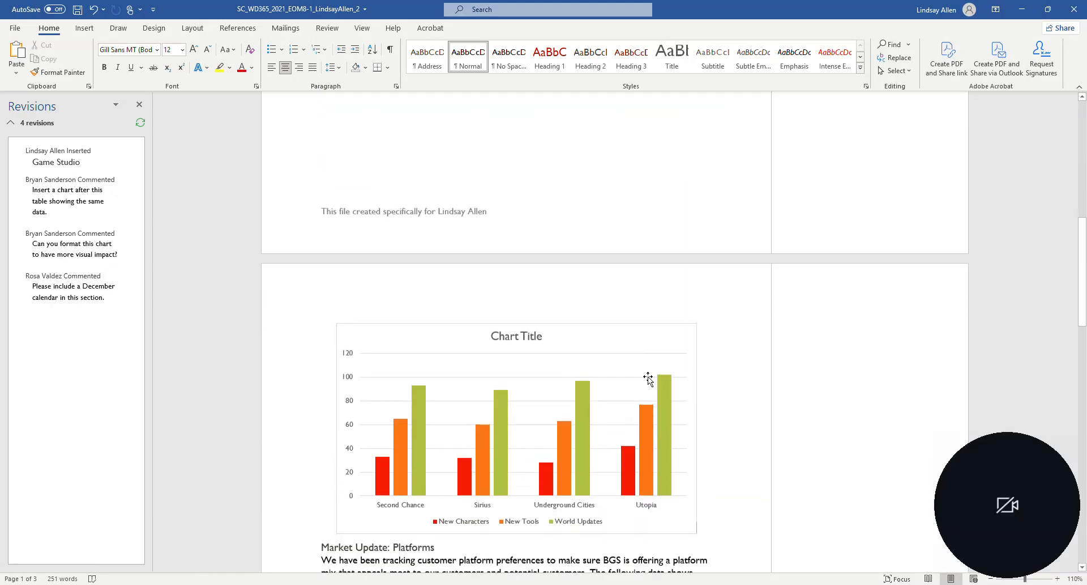
{"action": "scroll", "coordinate": [619, 318], "scroll_direction": "up", "scroll_amount": 4}
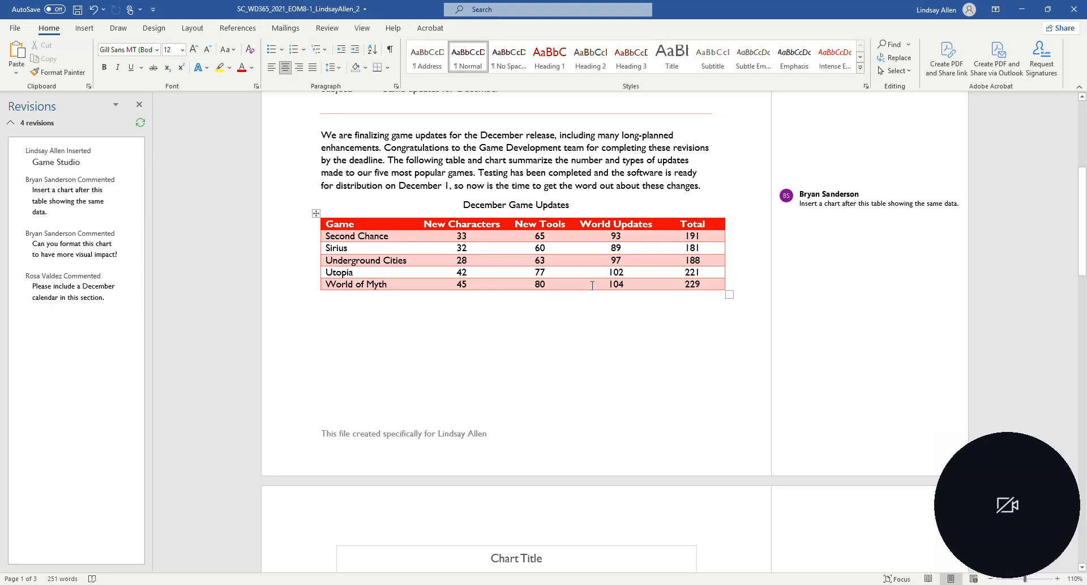
{"action": "scroll", "coordinate": [566, 332], "scroll_direction": "down", "scroll_amount": 5}
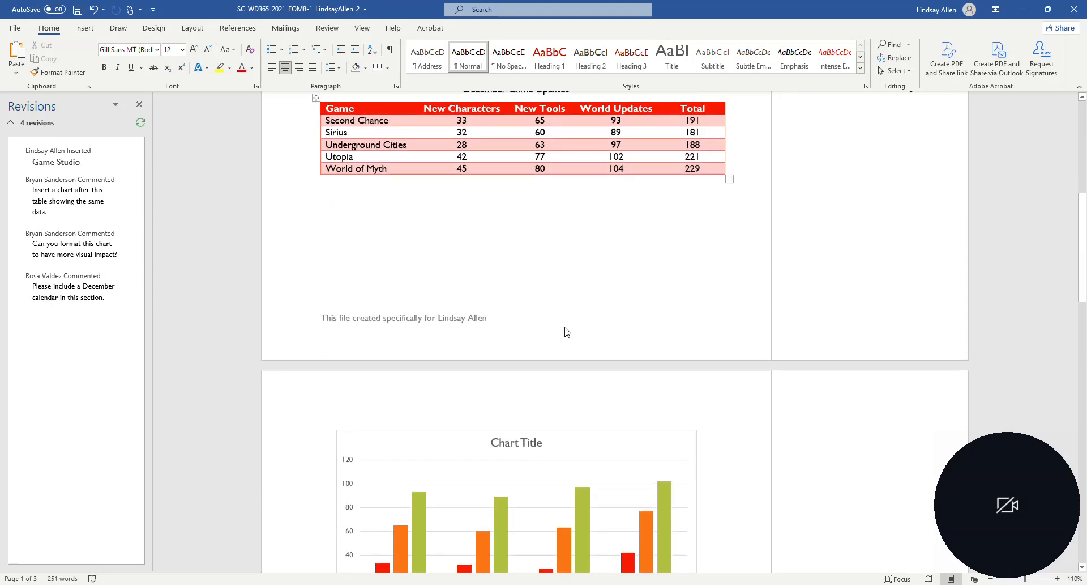
{"action": "scroll", "coordinate": [549, 396], "scroll_direction": "down", "scroll_amount": 1}
{"action": "mouse_move", "coordinate": [266, 580]}
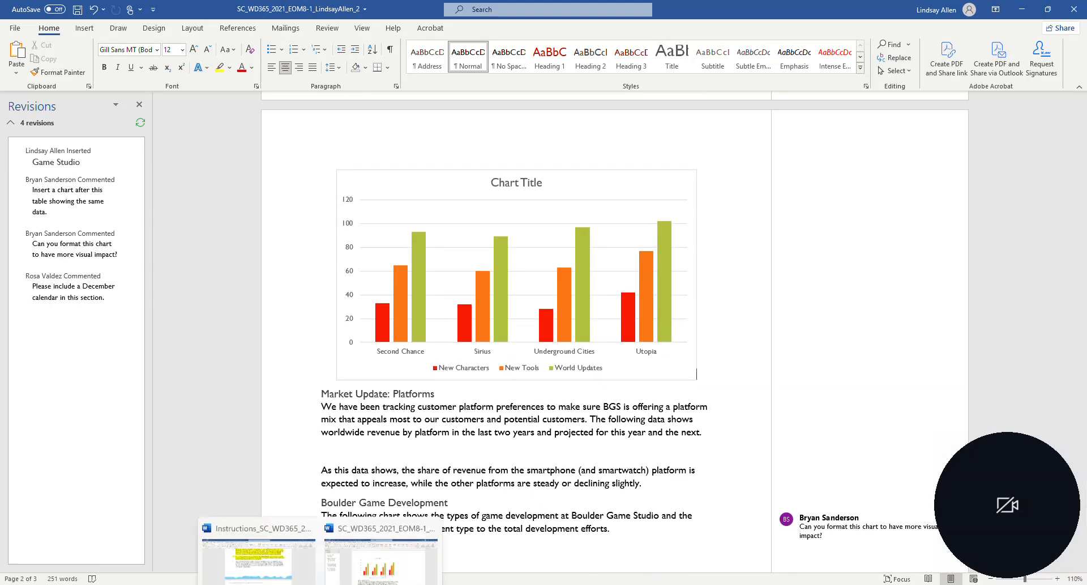
In the instructions document, highlight all of step 4 in yellow and bring up step 5.
{"action": "left_click", "coordinate": [280, 562]}
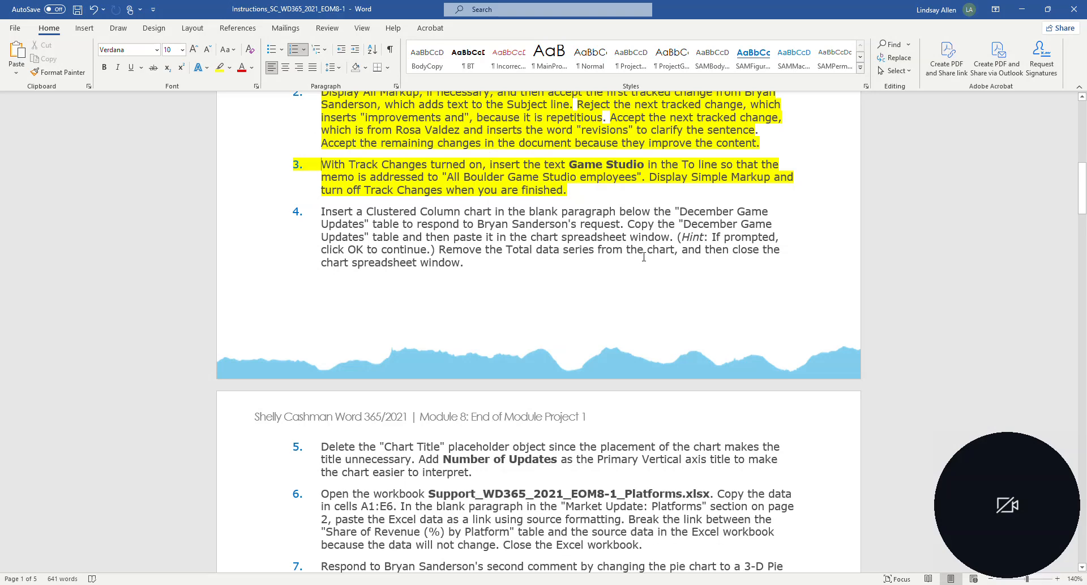
{"action": "scroll", "coordinate": [644, 257], "scroll_direction": "down", "scroll_amount": 1}
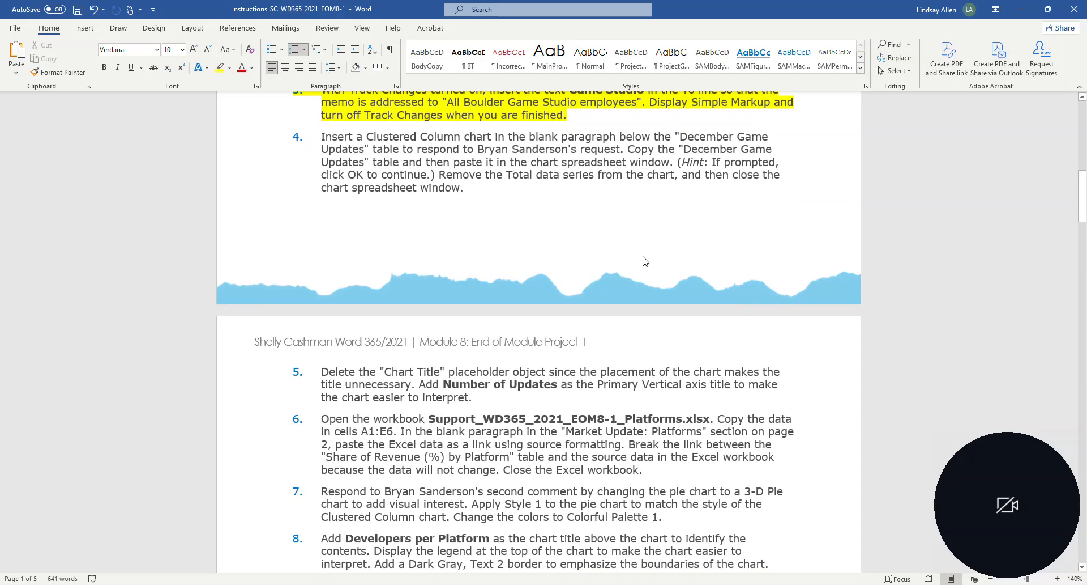
{"action": "scroll", "coordinate": [644, 262], "scroll_direction": "down", "scroll_amount": 2}
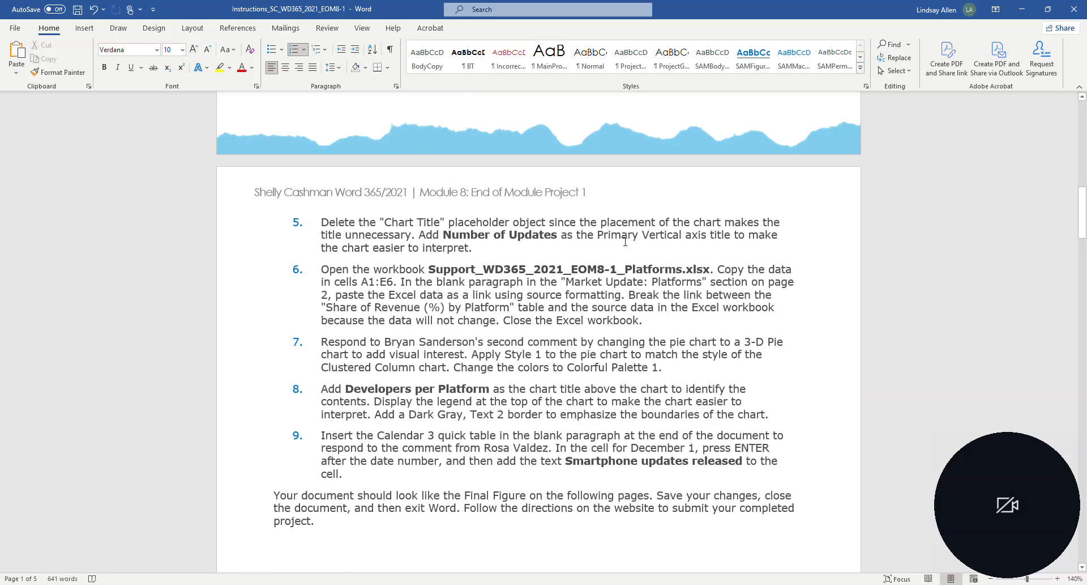
{"action": "scroll", "coordinate": [626, 242], "scroll_direction": "up", "scroll_amount": 3}
{"action": "left_click_drag", "start_coordinate": [474, 227], "coordinate": [330, 173]}
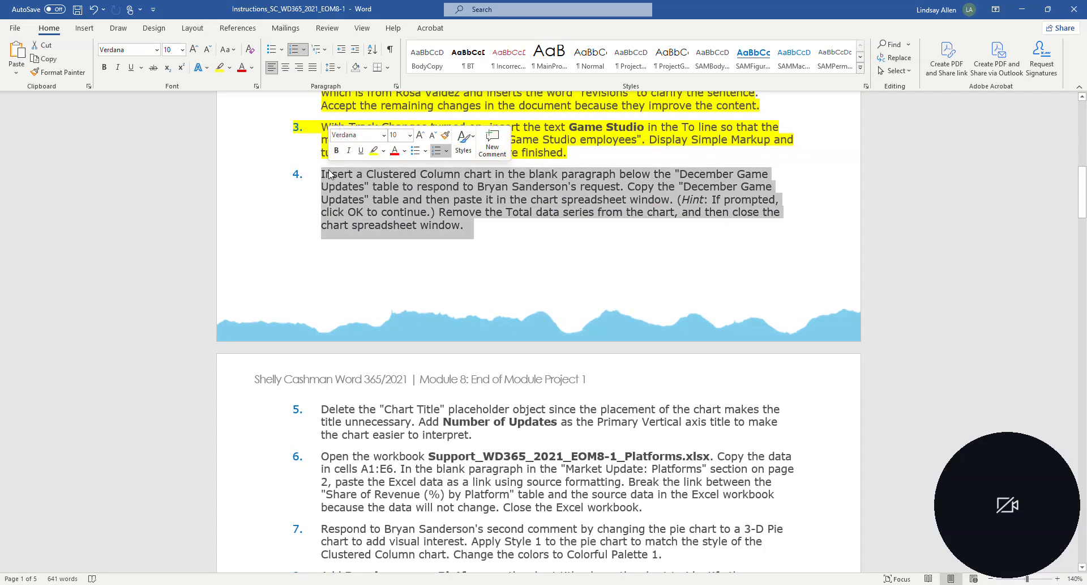
{"action": "left_click", "coordinate": [220, 67]}
{"action": "left_click", "coordinate": [341, 306]}
{"action": "scroll", "coordinate": [340, 306], "scroll_direction": "down", "scroll_amount": 2}
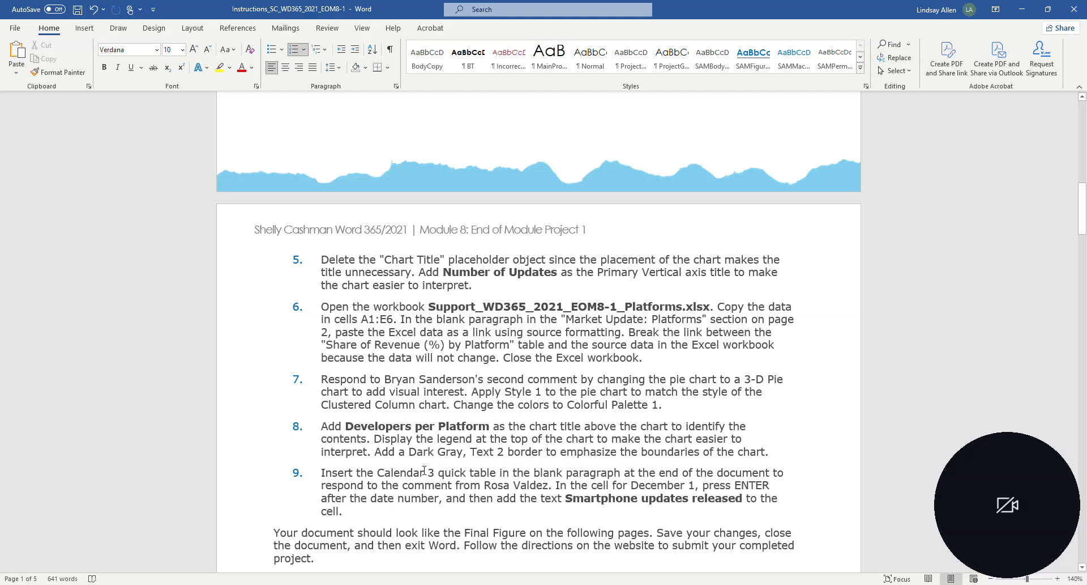
In the memo, remove the "Chart Title" placeholder from the December game updates column chart.
{"action": "left_click", "coordinate": [386, 565]}
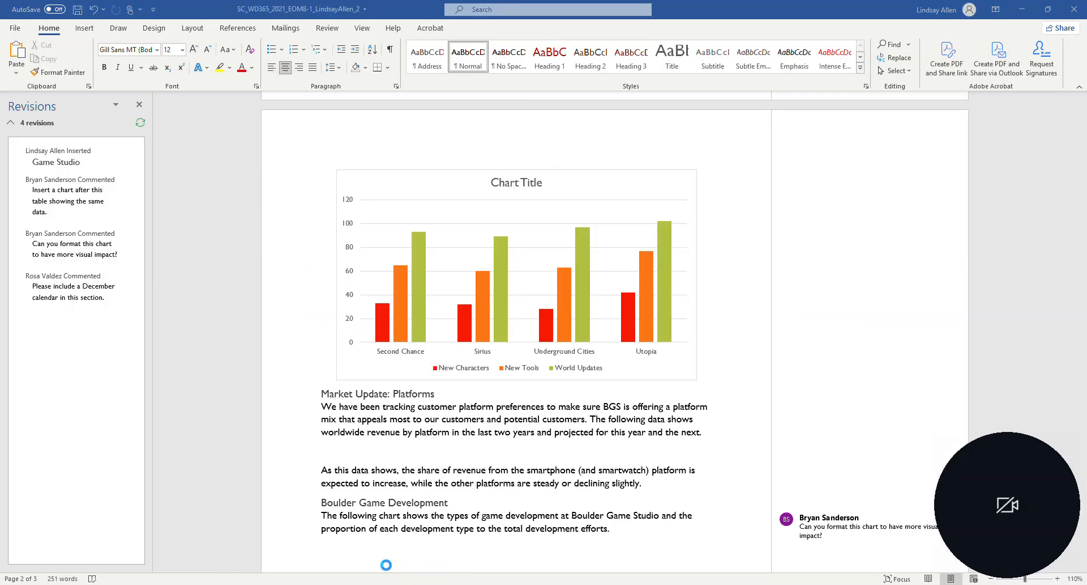
{"action": "scroll", "coordinate": [586, 287], "scroll_direction": "up", "scroll_amount": 1}
{"action": "left_click", "coordinate": [526, 241]}
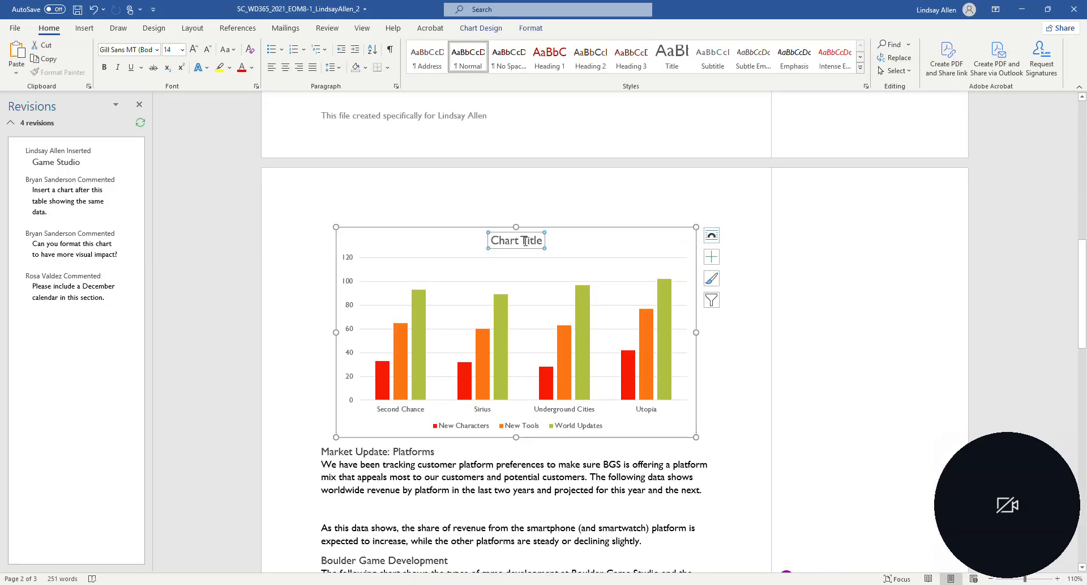
{"action": "left_click", "coordinate": [713, 259]}
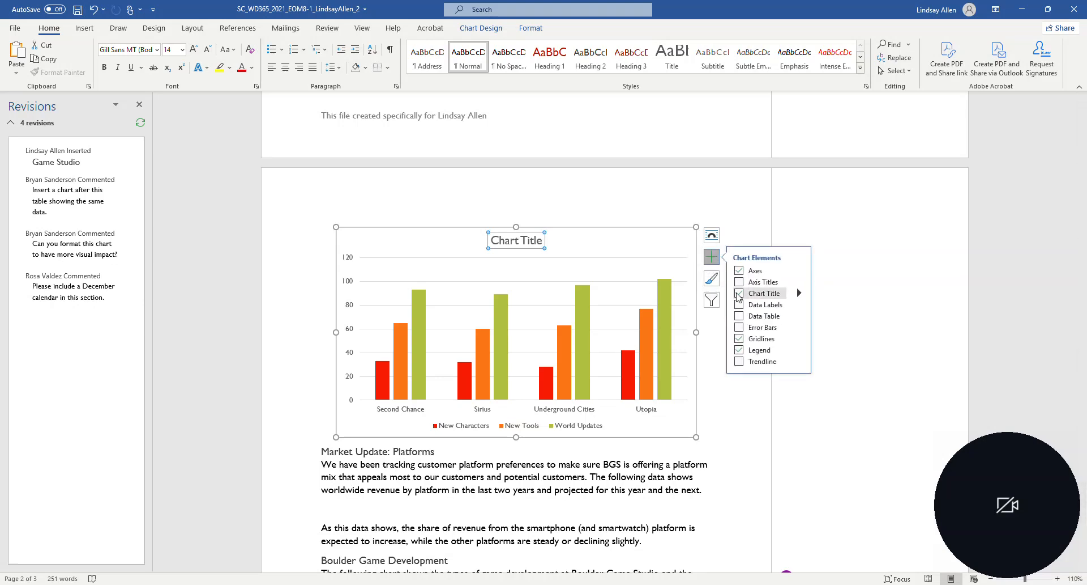
{"action": "left_click", "coordinate": [738, 293]}
{"action": "left_click", "coordinate": [739, 283]}
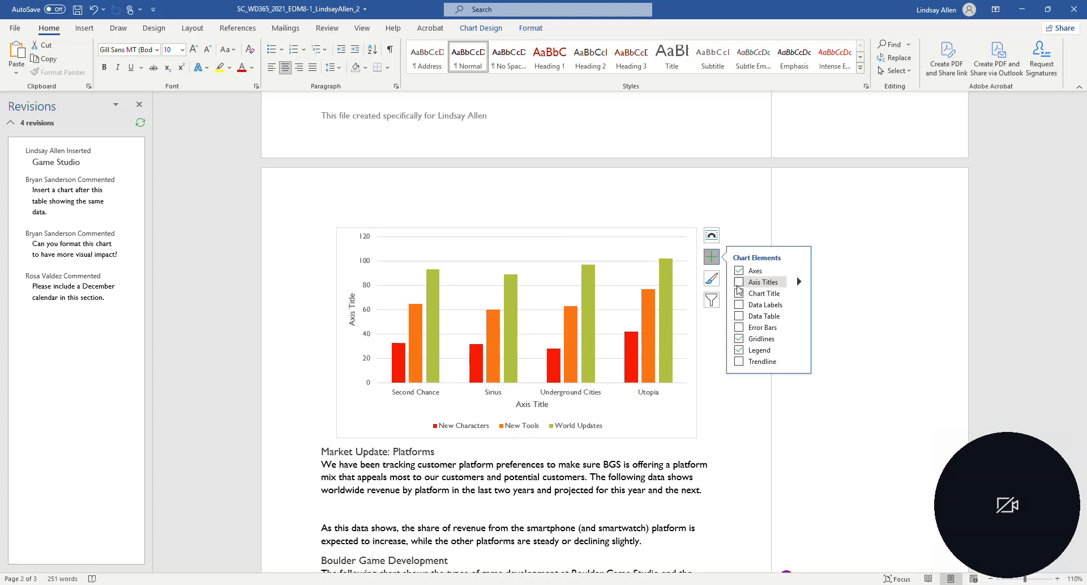
{"action": "left_click", "coordinate": [676, 185]}
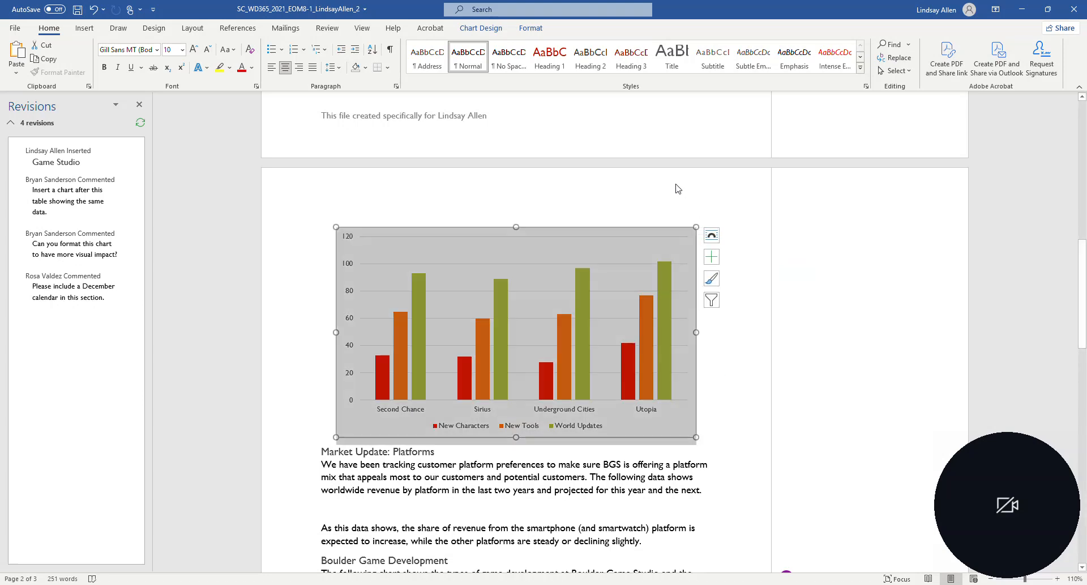
{"action": "left_click", "coordinate": [704, 188]}
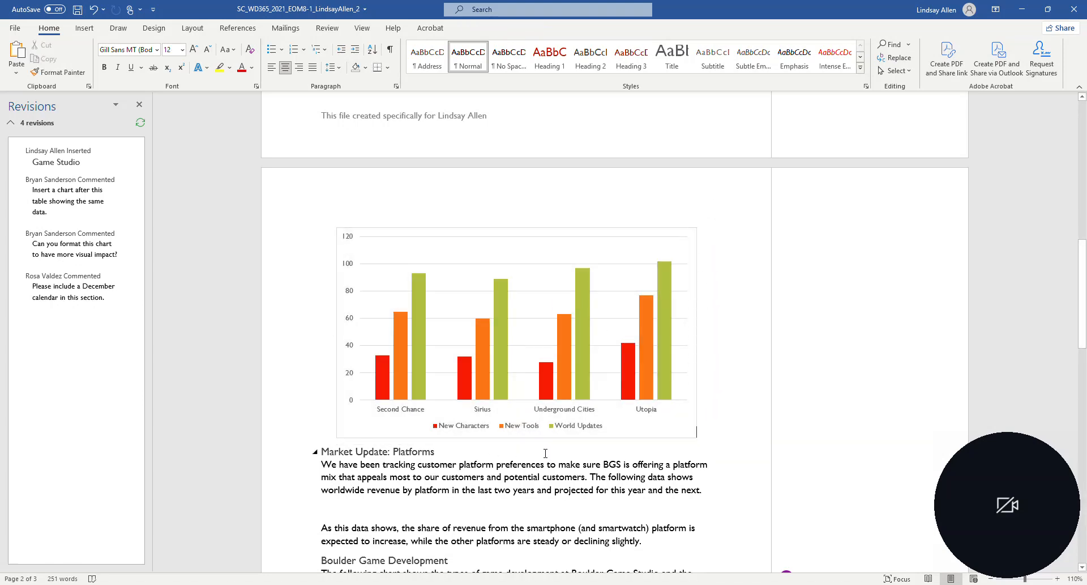
In the instructions document, highlight step 5's first sentence, about deleting the "Chart Title" placeholder, in yellow.
{"action": "scroll", "coordinate": [510, 428], "scroll_direction": "up", "scroll_amount": 1}
{"action": "scroll", "coordinate": [522, 369], "scroll_direction": "up", "scroll_amount": 7}
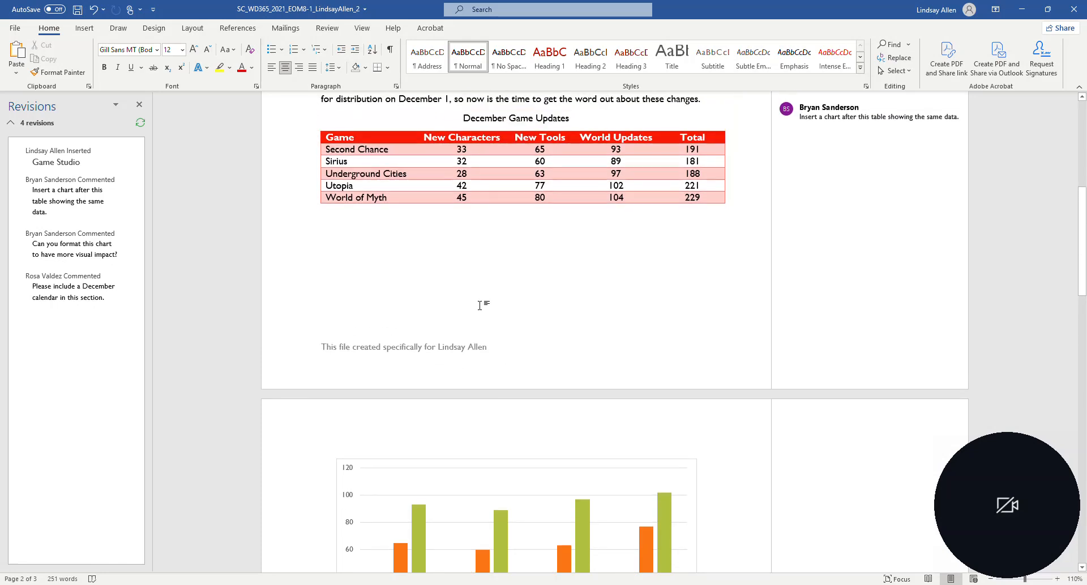
{"action": "scroll", "coordinate": [545, 294], "scroll_direction": "down", "scroll_amount": 8}
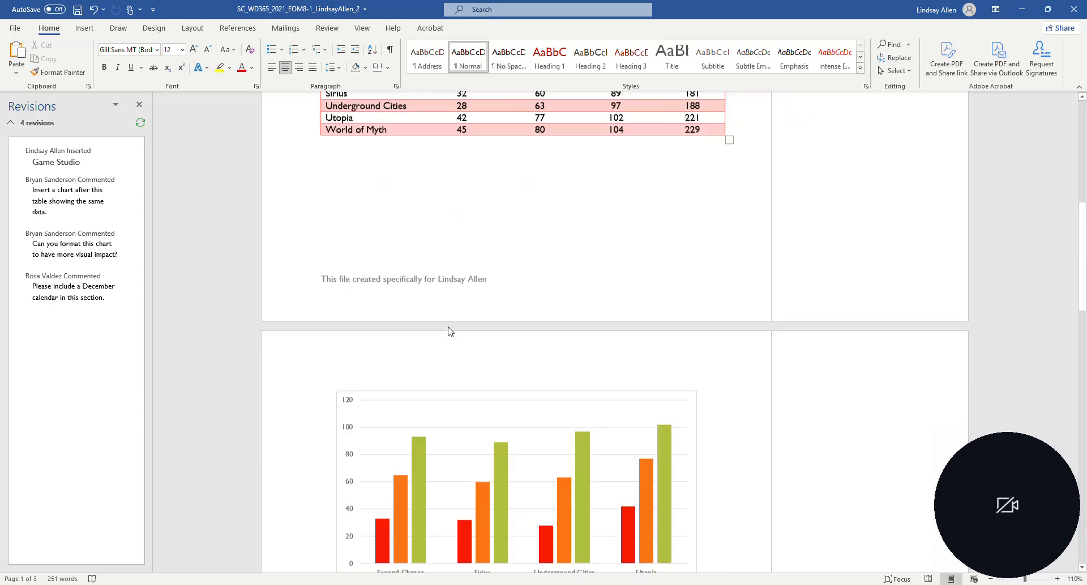
{"action": "scroll", "coordinate": [477, 351], "scroll_direction": "down", "scroll_amount": 2}
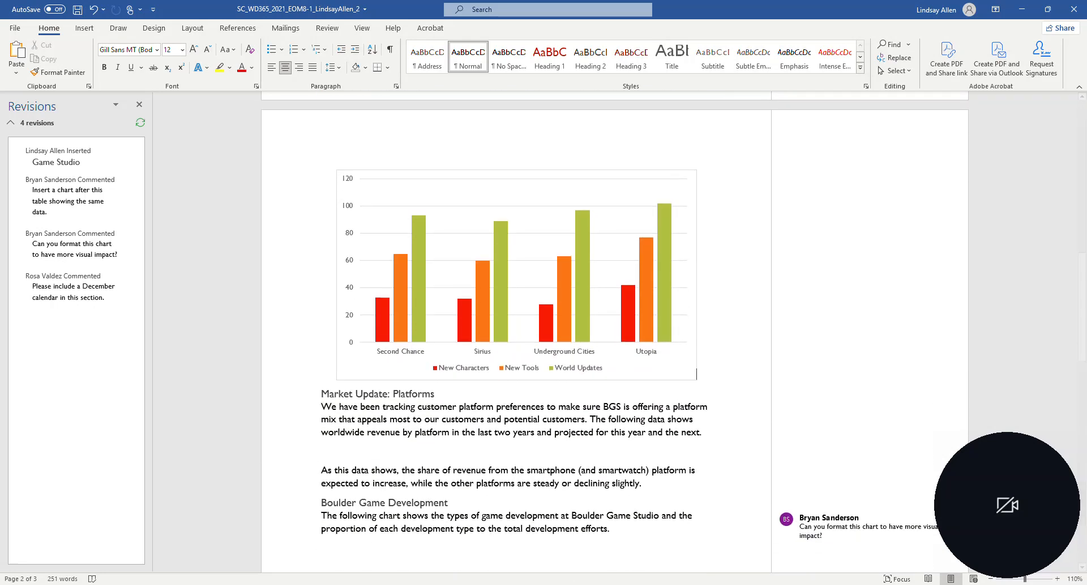
{"action": "mouse_move", "coordinate": [320, 584]}
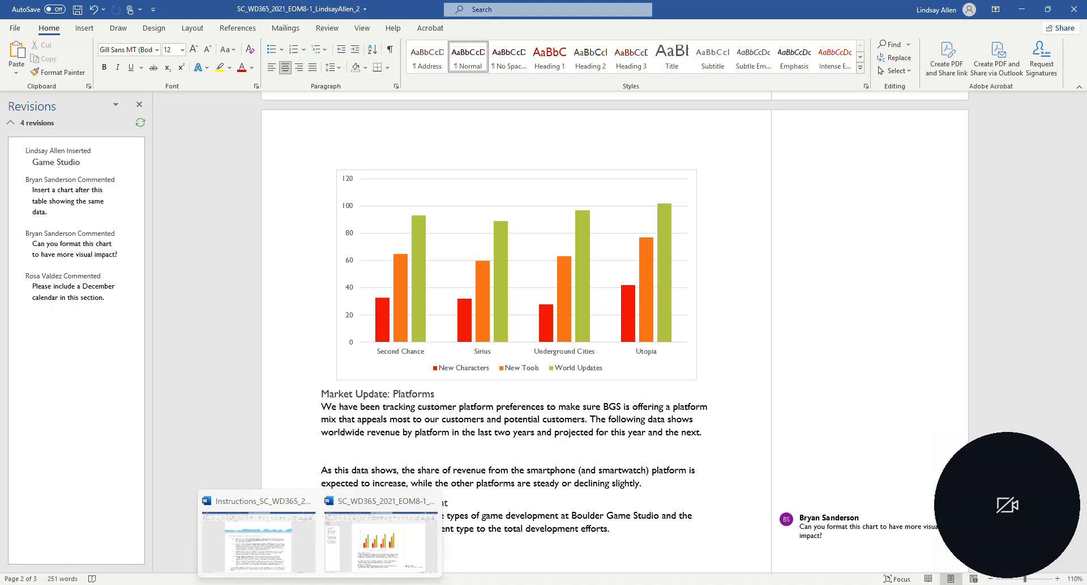
{"action": "left_click", "coordinate": [284, 551]}
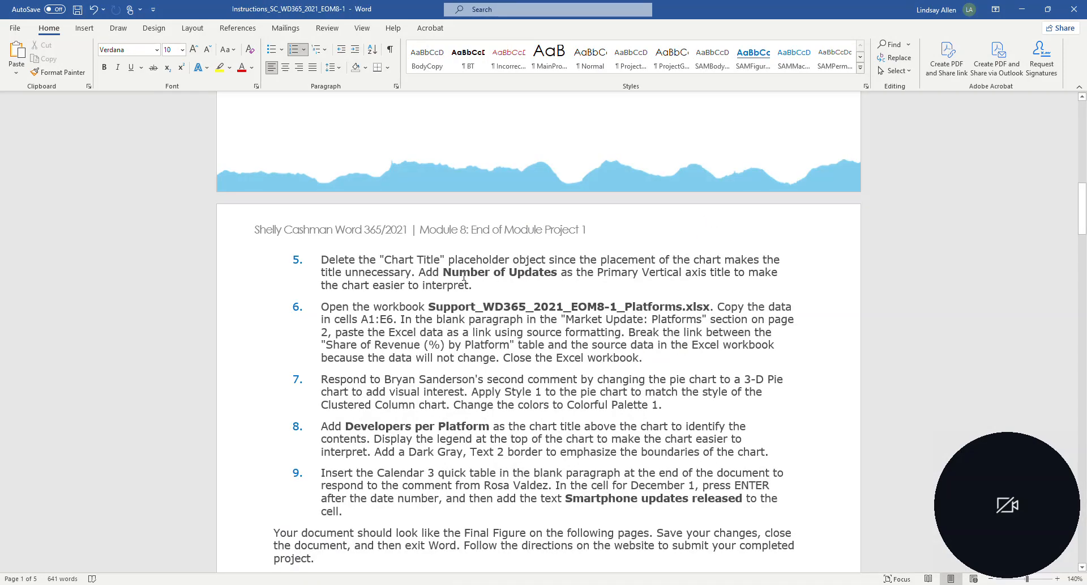
{"action": "left_click_drag", "start_coordinate": [412, 272], "coordinate": [321, 259]}
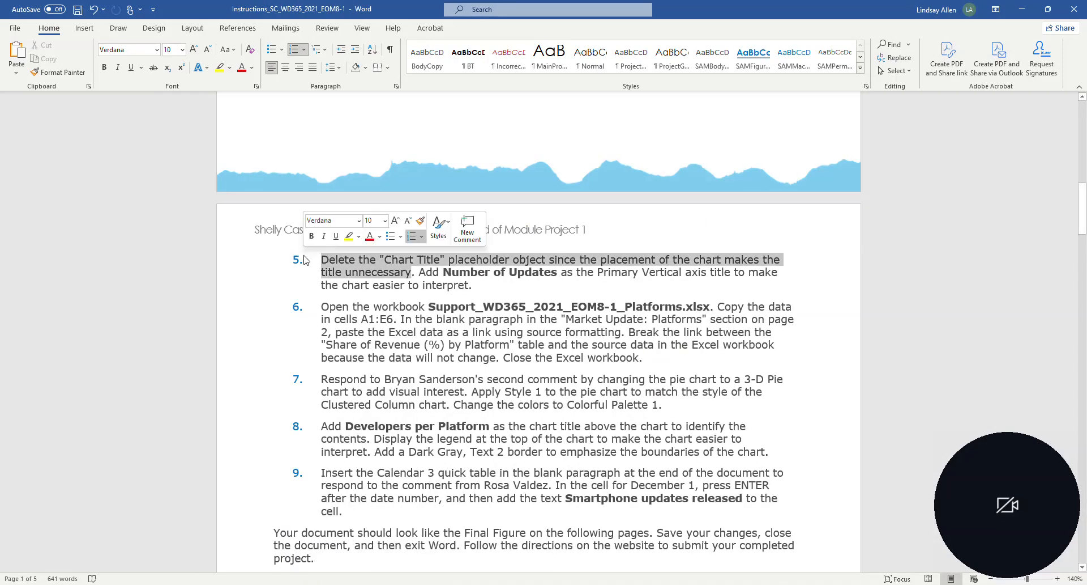
{"action": "left_click", "coordinate": [220, 68]}
{"action": "left_click", "coordinate": [471, 318]}
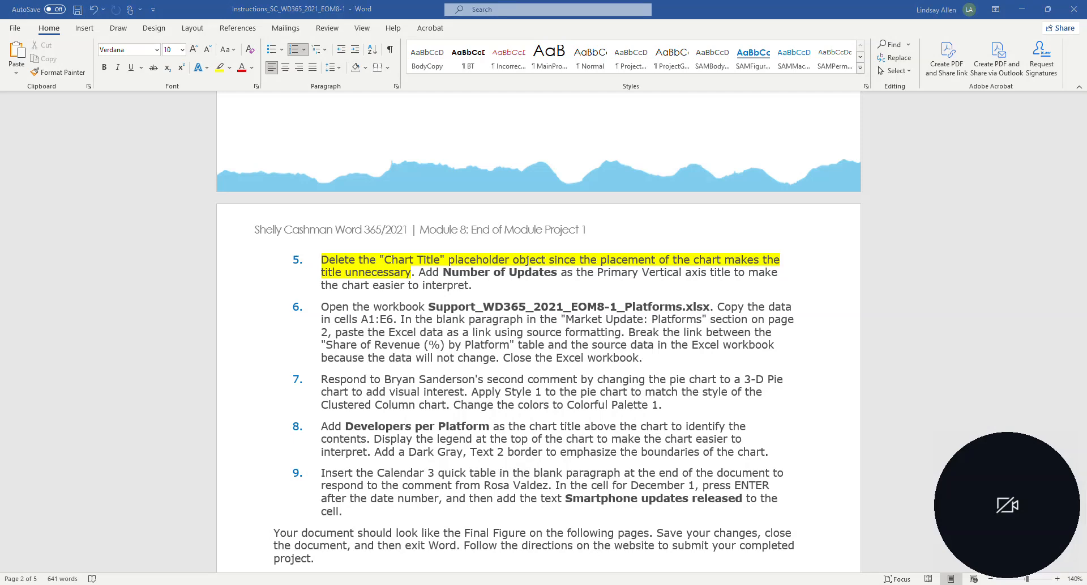
Add only a Primary Vertical axis title to the memo's column chart.
{"action": "key", "text": "alt+Tab"}
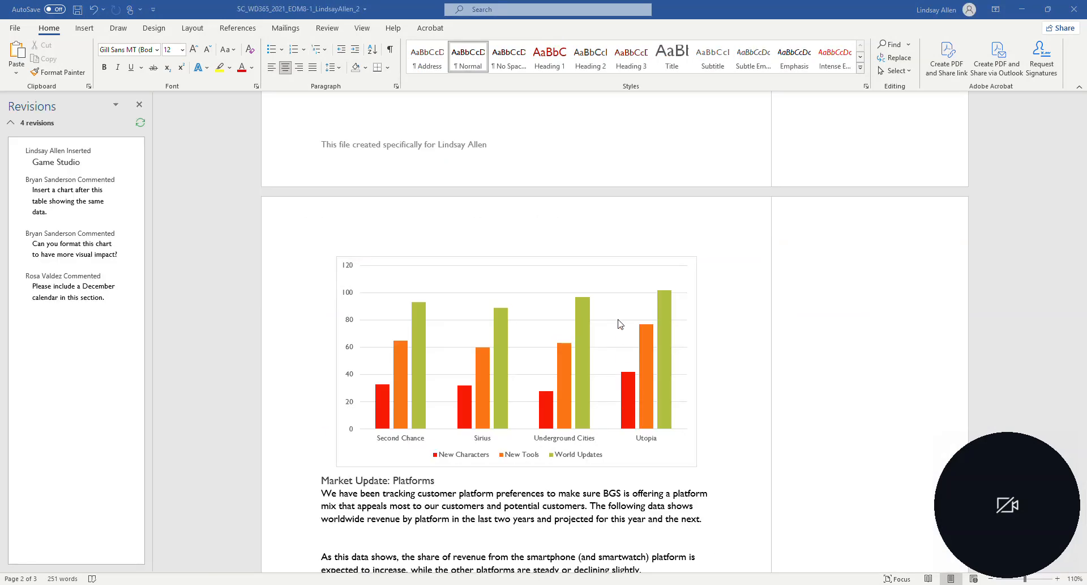
{"action": "left_click", "coordinate": [624, 280]}
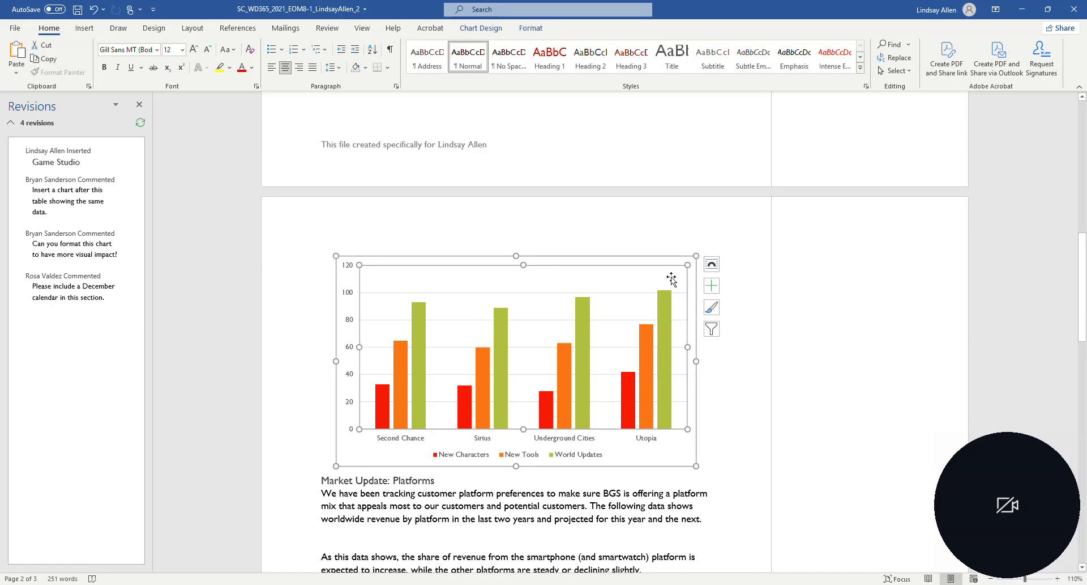
{"action": "left_click", "coordinate": [712, 286]}
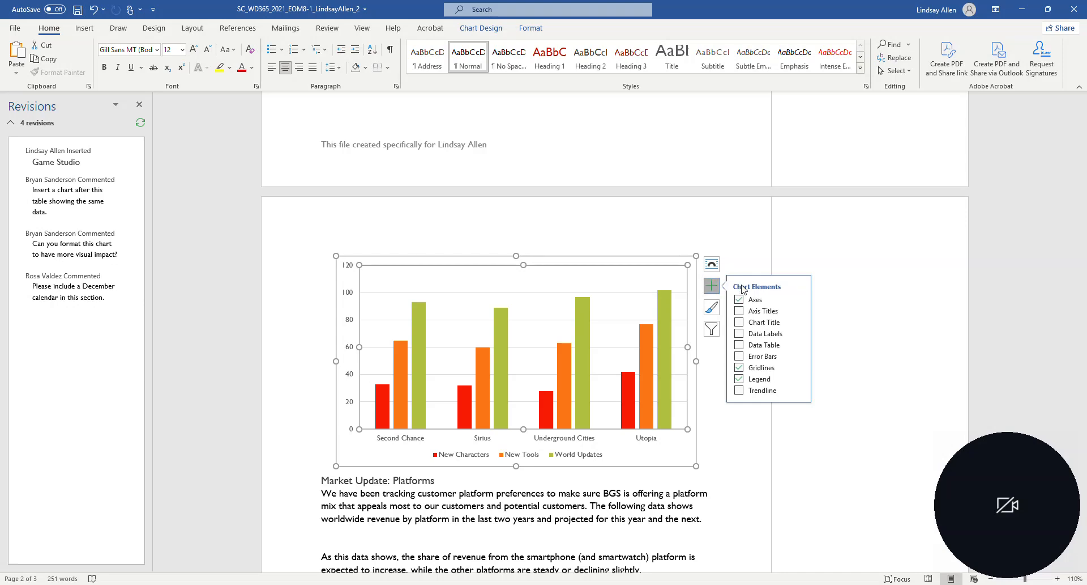
{"action": "left_click", "coordinate": [745, 311]}
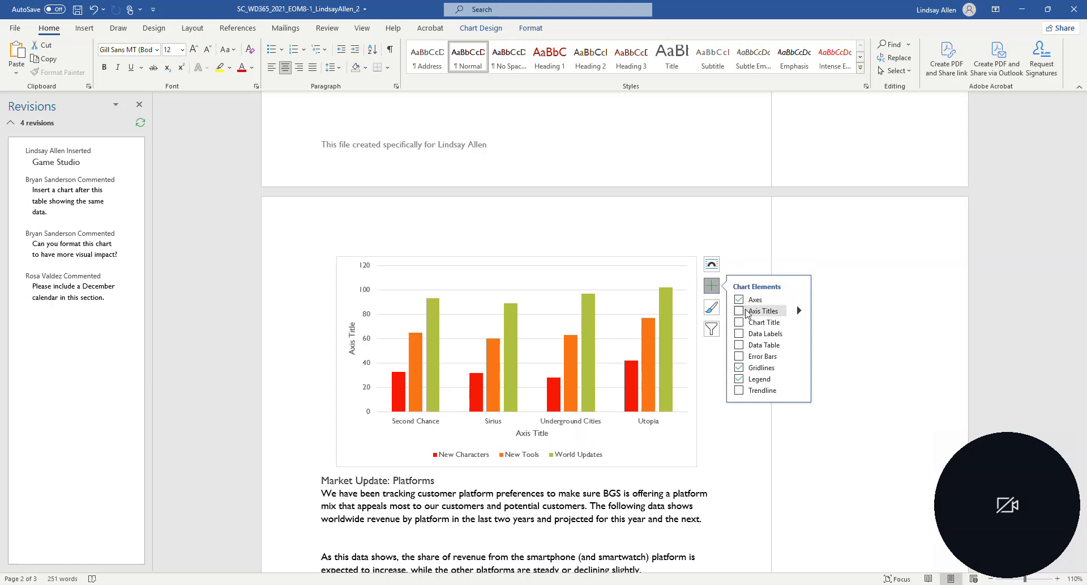
{"action": "left_click", "coordinate": [787, 311]}
{"action": "left_click", "coordinate": [799, 311]}
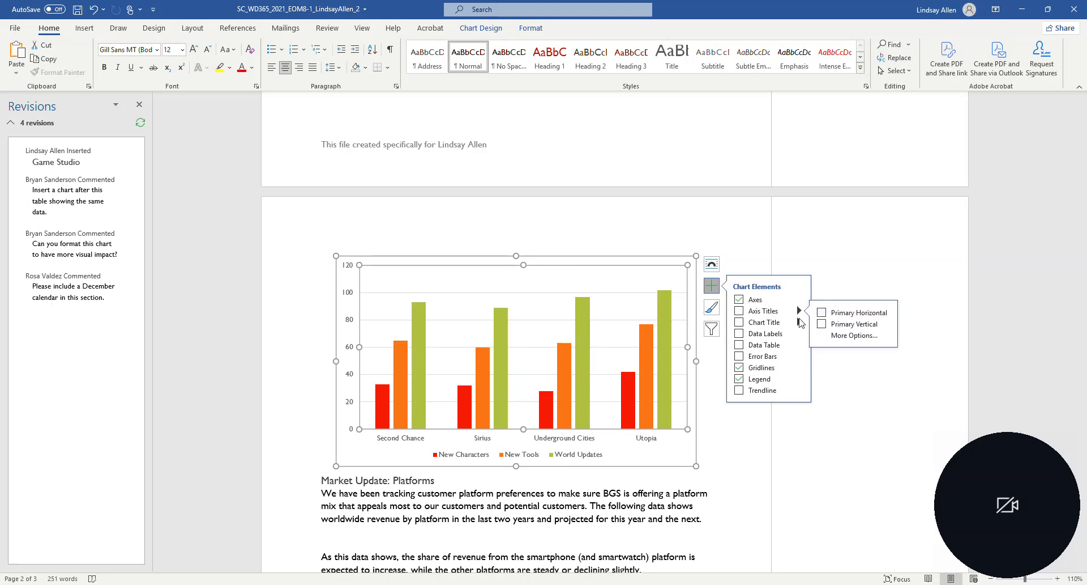
{"action": "mouse_move", "coordinate": [320, 584]}
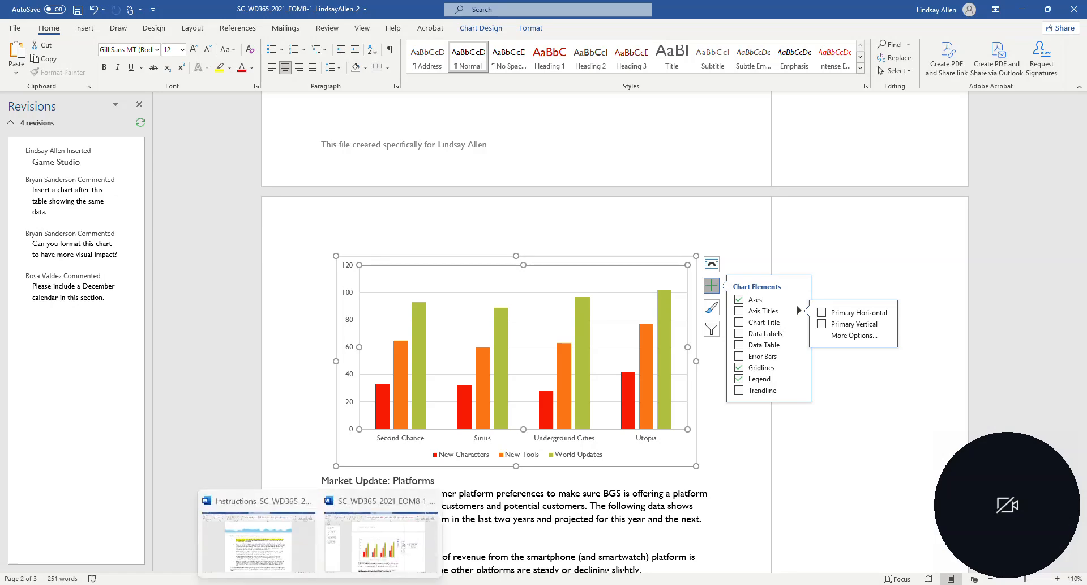
{"action": "mouse_move", "coordinate": [288, 568]}
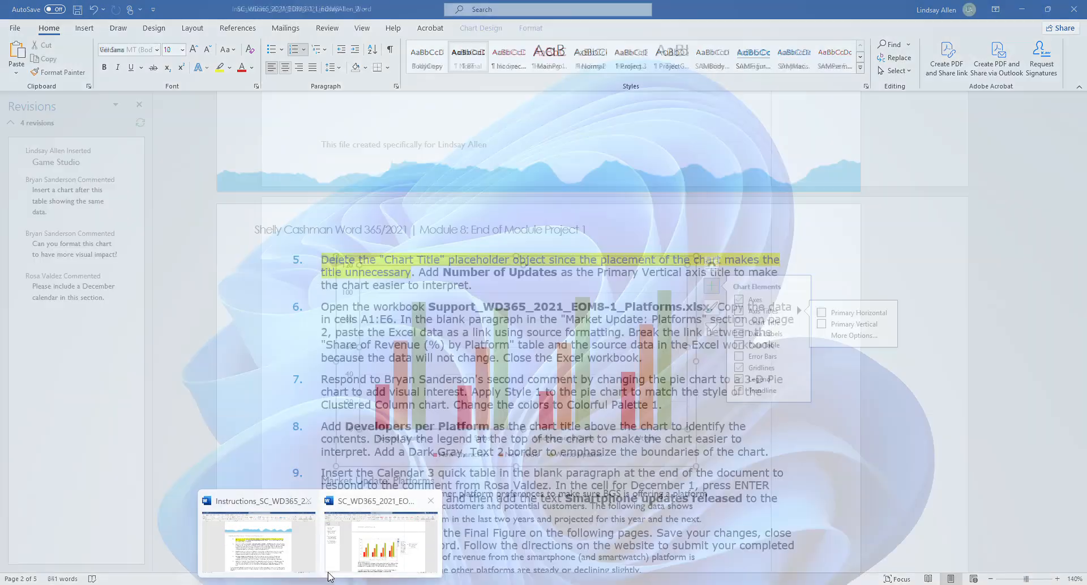
{"action": "mouse_move", "coordinate": [399, 566]}
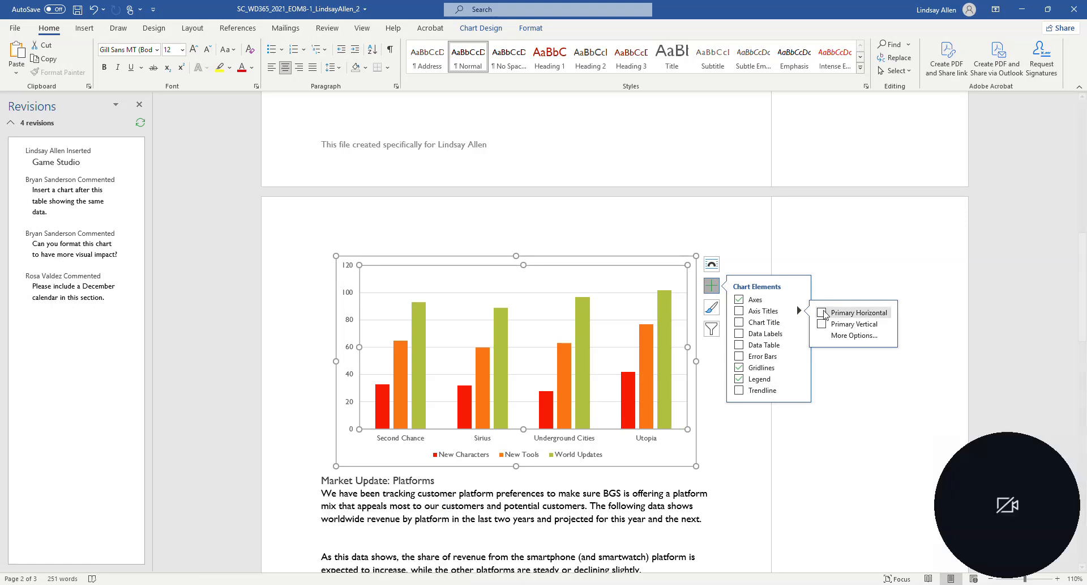
{"action": "left_click", "coordinate": [822, 323]}
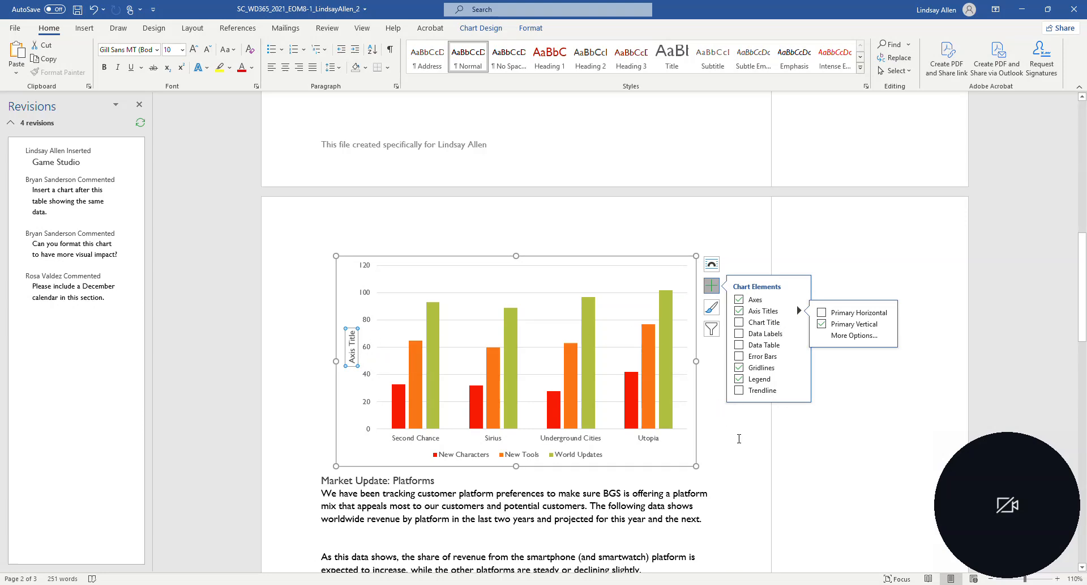
{"action": "left_click", "coordinate": [739, 438]}
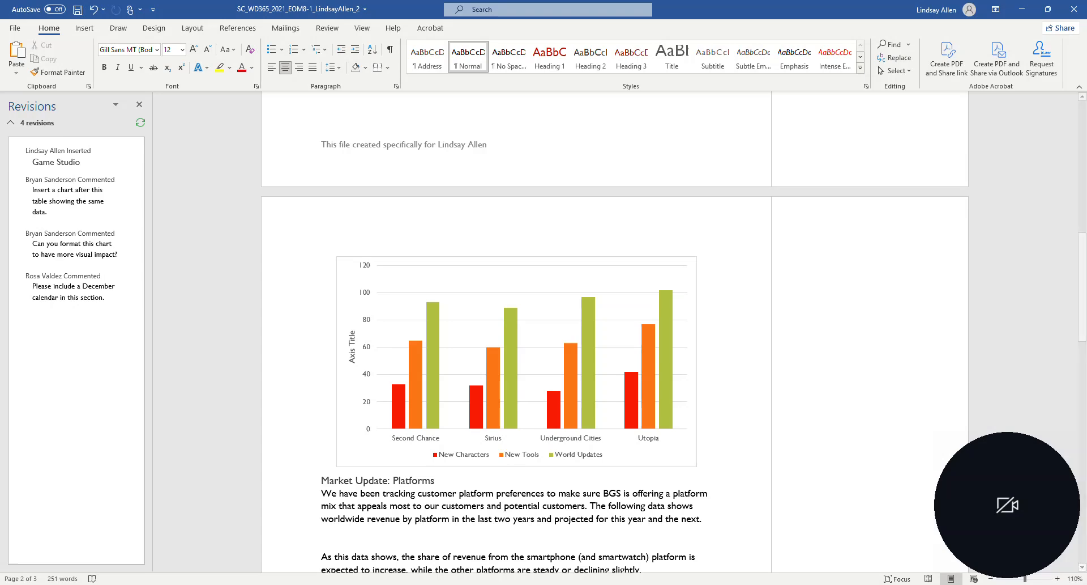
Replace the vertical axis title's placeholder text with "Number of Updates" and check it against step 5 of the instructions.
{"action": "left_click", "coordinate": [270, 543]}
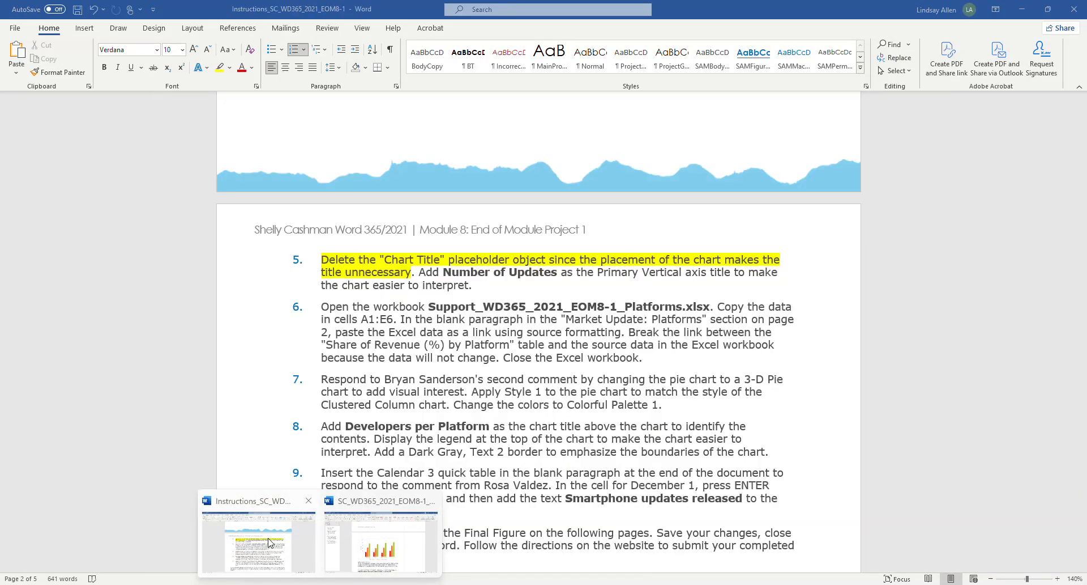
{"action": "left_click", "coordinate": [381, 541]}
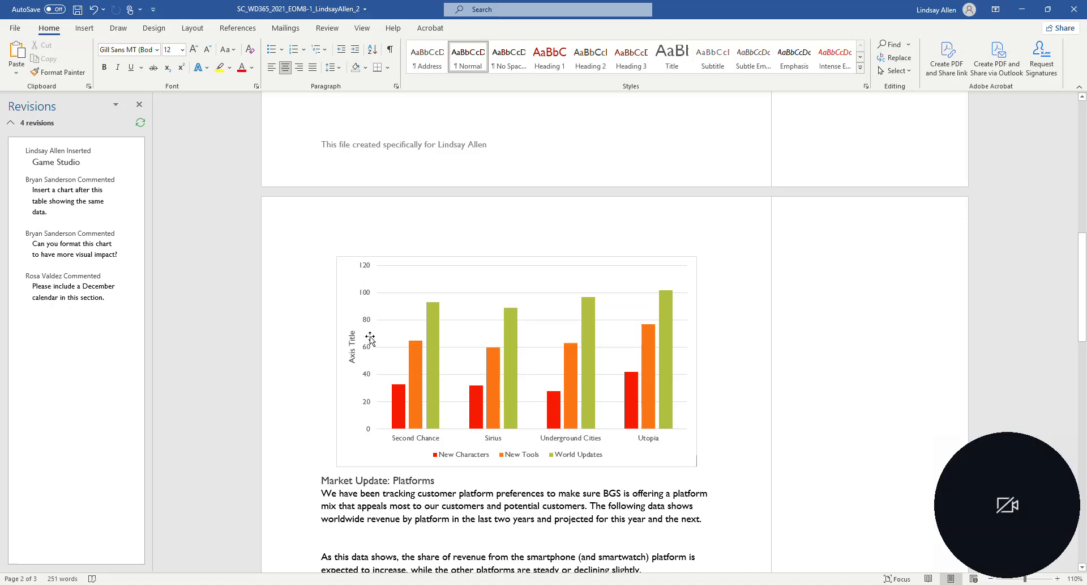
{"action": "left_click", "coordinate": [352, 338]}
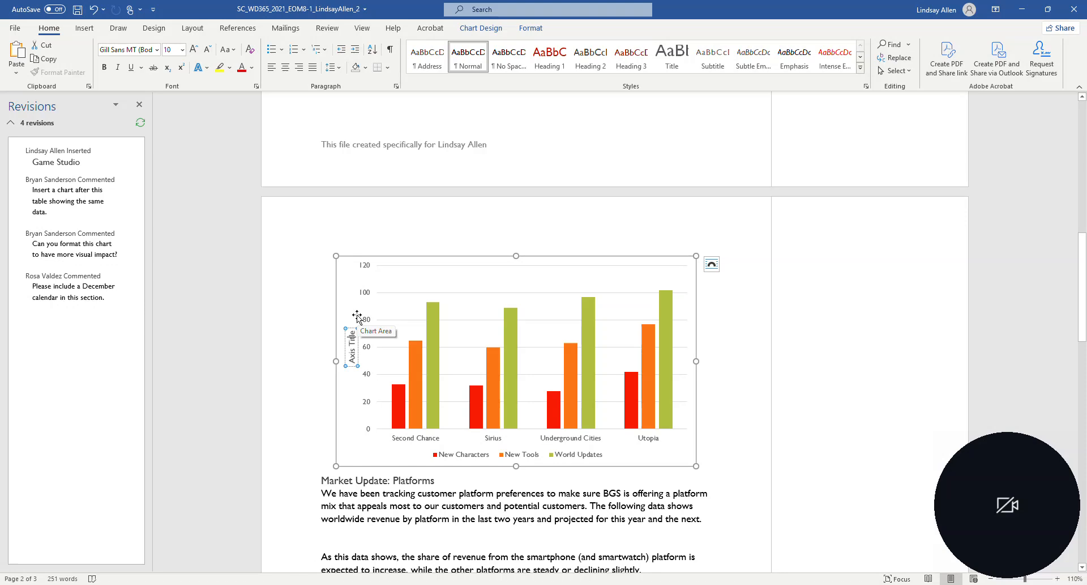
{"action": "key", "text": "BackSpace"}
{"action": "key", "text": "BackSpace"}
{"action": "key", "text": "BackSpace"}
{"action": "key", "text": "BackSpace"}
{"action": "key", "text": "BackSpace"}
{"action": "key", "text": "BackSpace"}
{"action": "key", "text": "BackSpace"}
{"action": "key", "text": "BackSpace"}
{"action": "key", "text": "BackSpace"}
{"action": "key", "text": "BackSpace"}
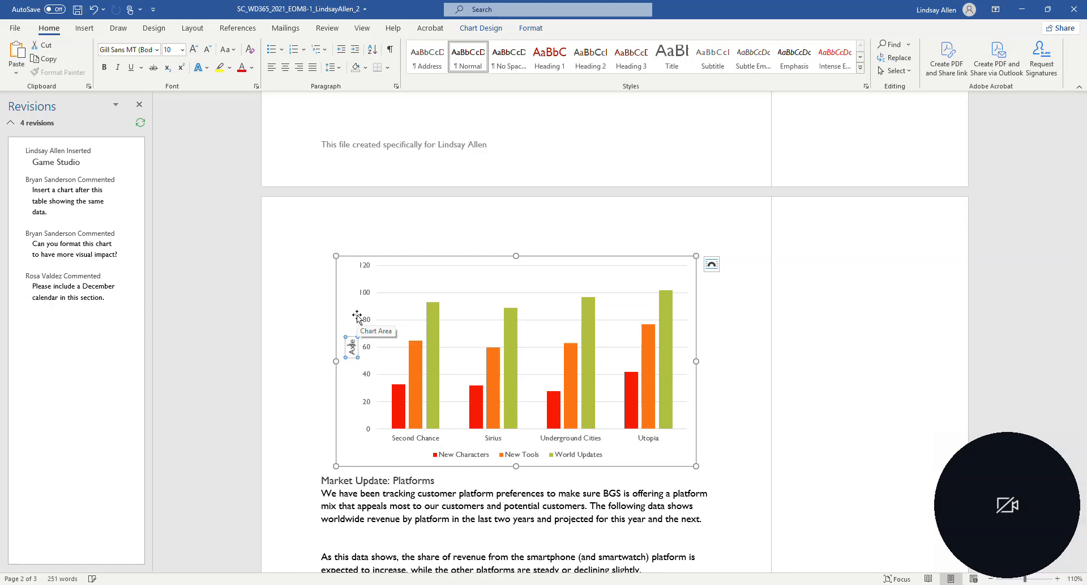
{"action": "type", "text": "Number of Updates"}
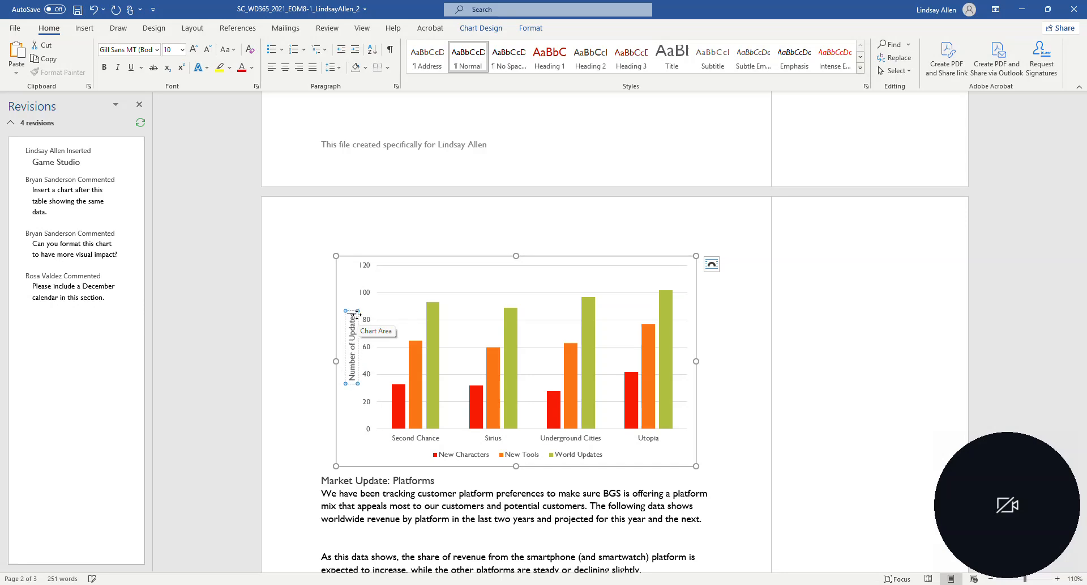
{"action": "mouse_move", "coordinate": [299, 559]}
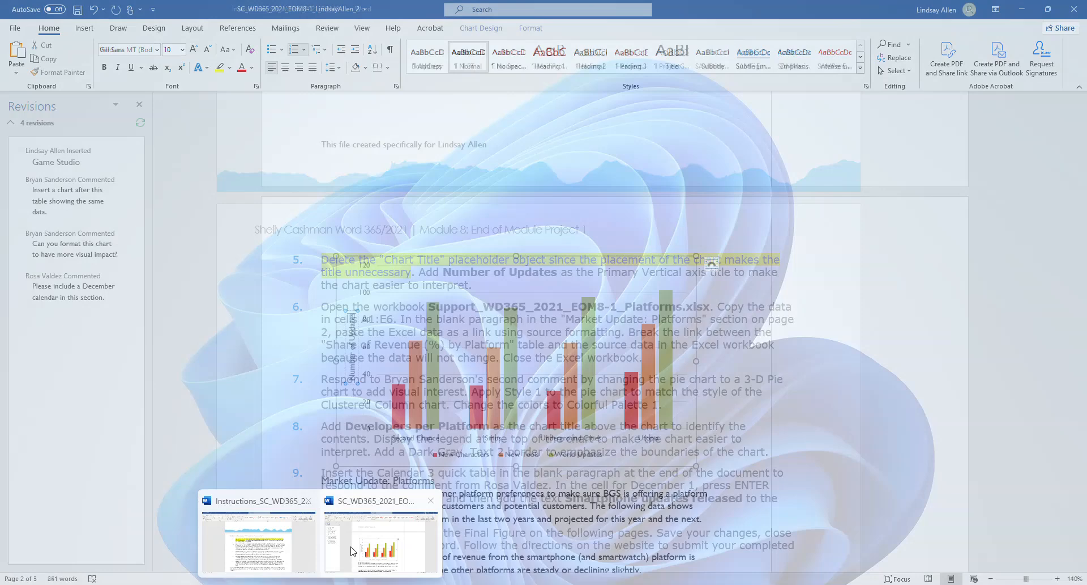
{"action": "left_click", "coordinate": [383, 560]}
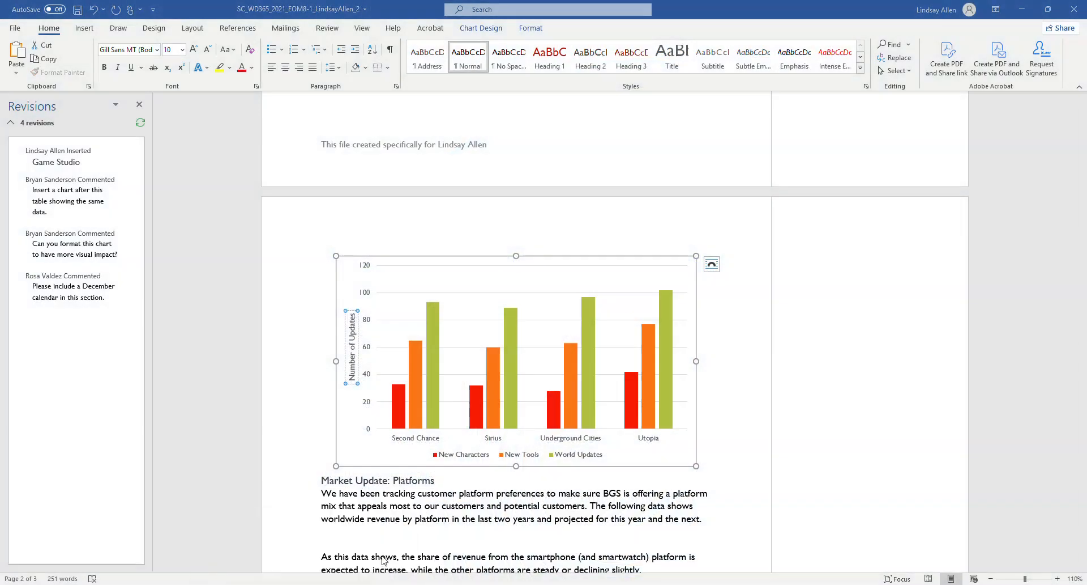
{"action": "left_click", "coordinate": [749, 493]}
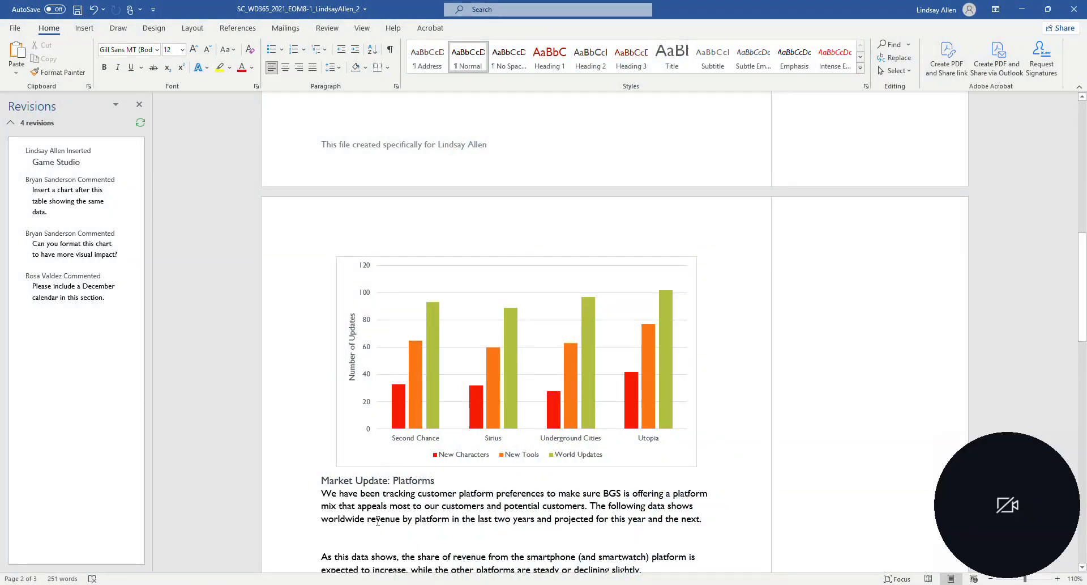
In the instructions document, highlight the rest of step 5, about adding the Primary Vertical axis title, in yellow.
{"action": "mouse_move", "coordinate": [315, 583]}
{"action": "left_click", "coordinate": [258, 539]}
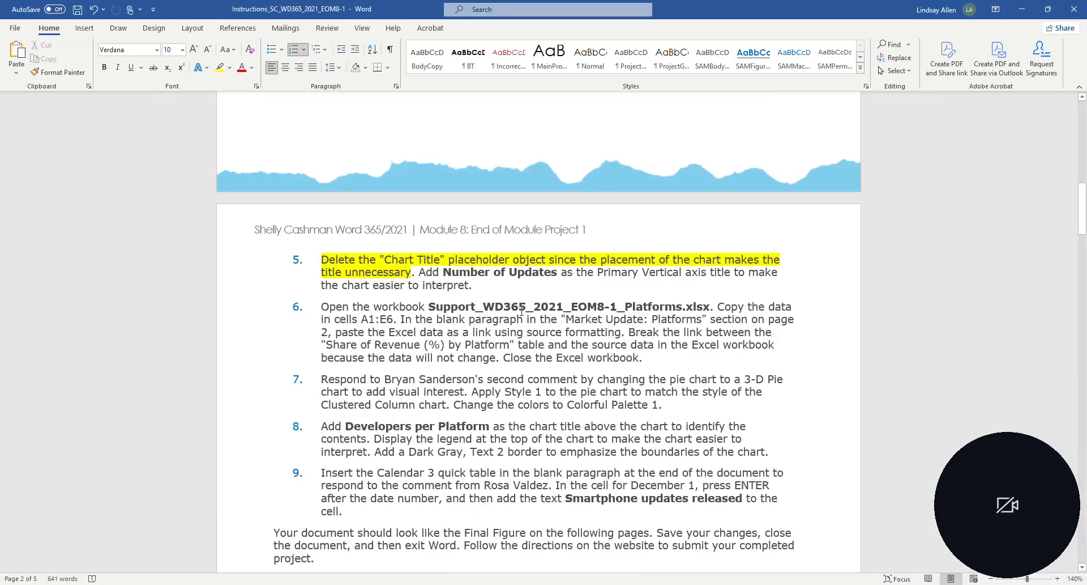
{"action": "left_click_drag", "start_coordinate": [472, 285], "coordinate": [413, 273]}
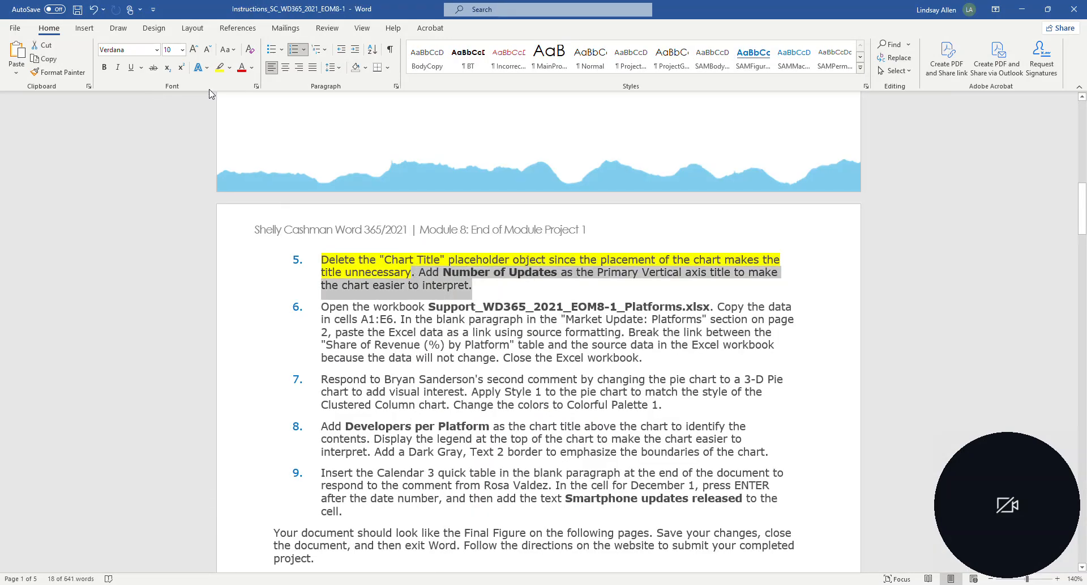
{"action": "left_click", "coordinate": [412, 272]}
Open the Support_WD365_2021_EOM8-1_Platforms workbook from the Downloads folder in Excel and enable editing.
{"action": "scroll", "coordinate": [423, 389], "scroll_direction": "down", "scroll_amount": 1}
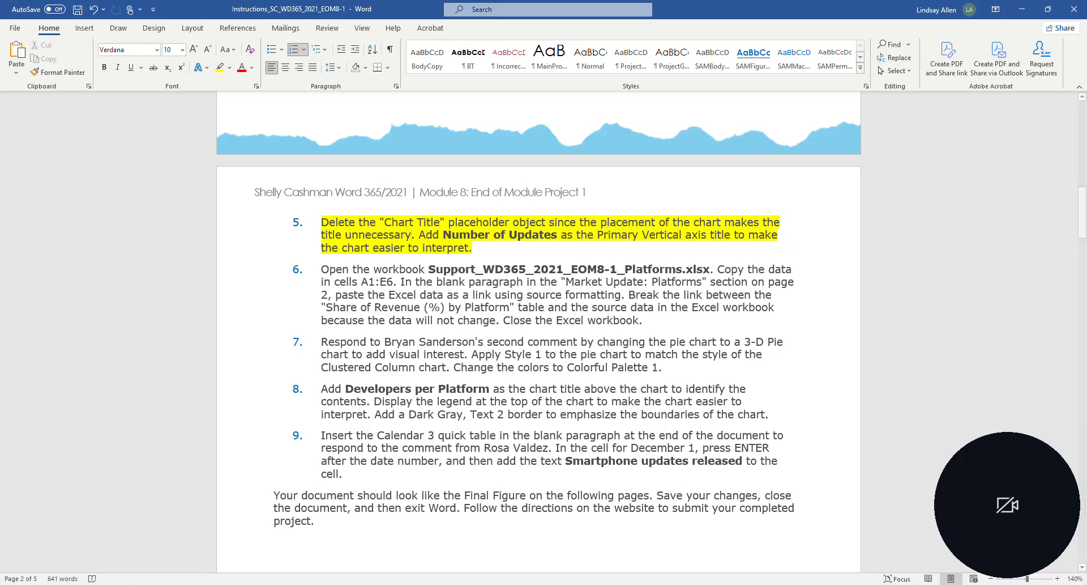
{"action": "key", "text": "super+e"}
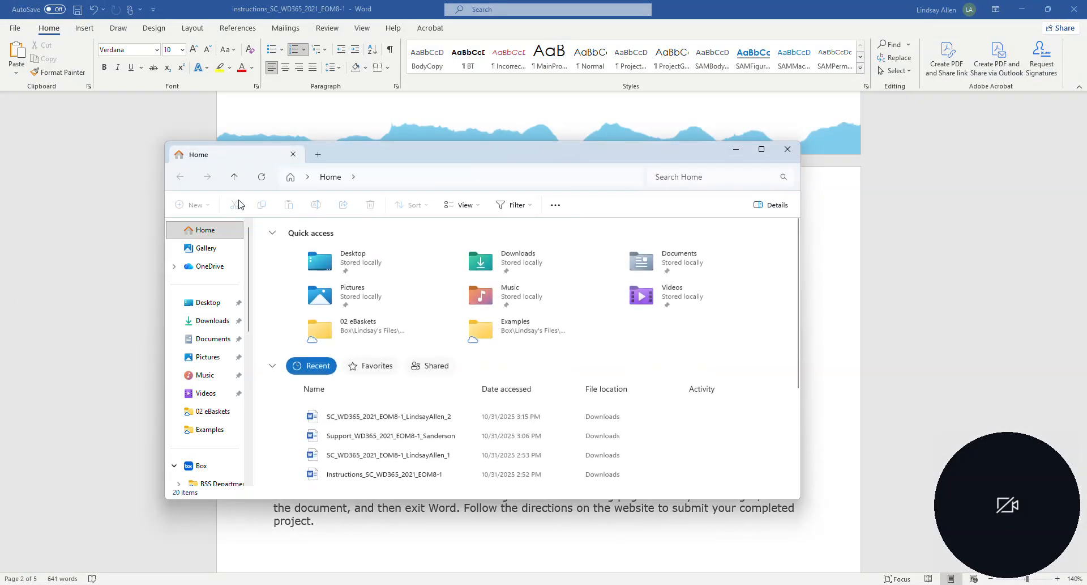
{"action": "left_click", "coordinate": [212, 320]}
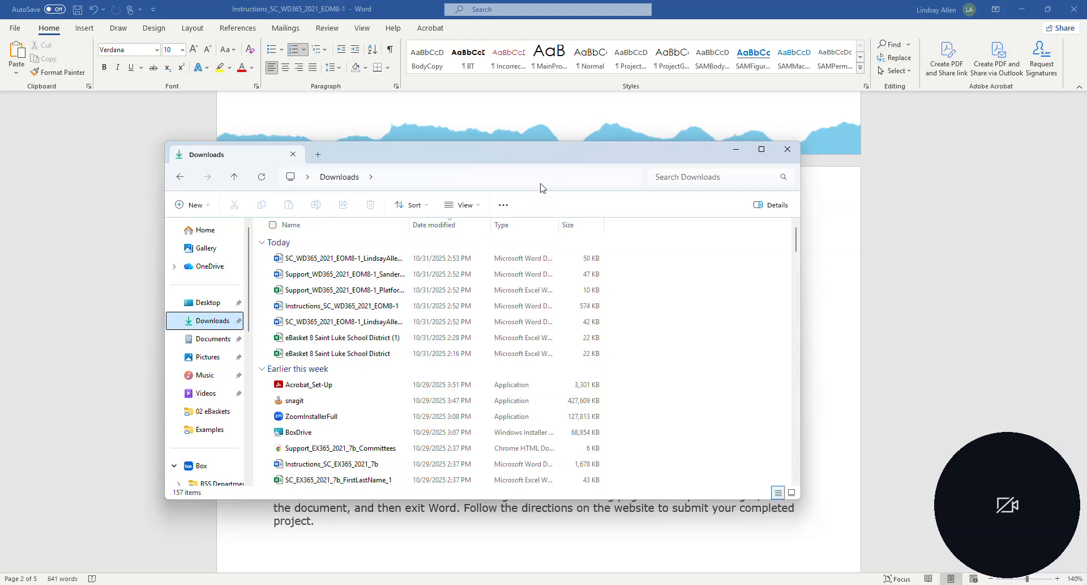
{"action": "left_click", "coordinate": [388, 290]}
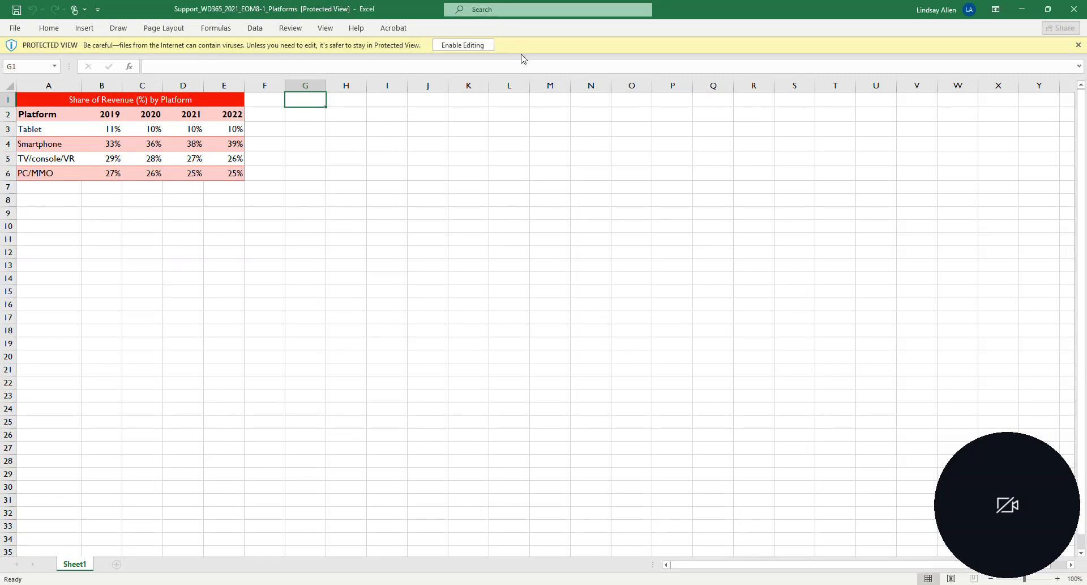
{"action": "left_click", "coordinate": [483, 44]}
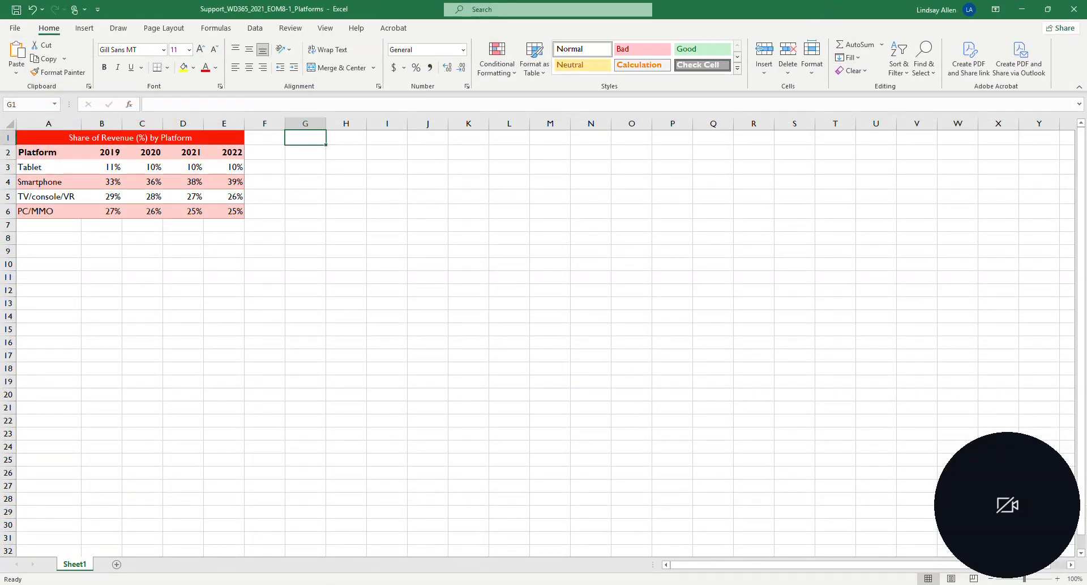
Check step 6 of the instructions and copy cells A1:E6 in the Platforms workbook.
{"action": "left_click", "coordinate": [295, 553]}
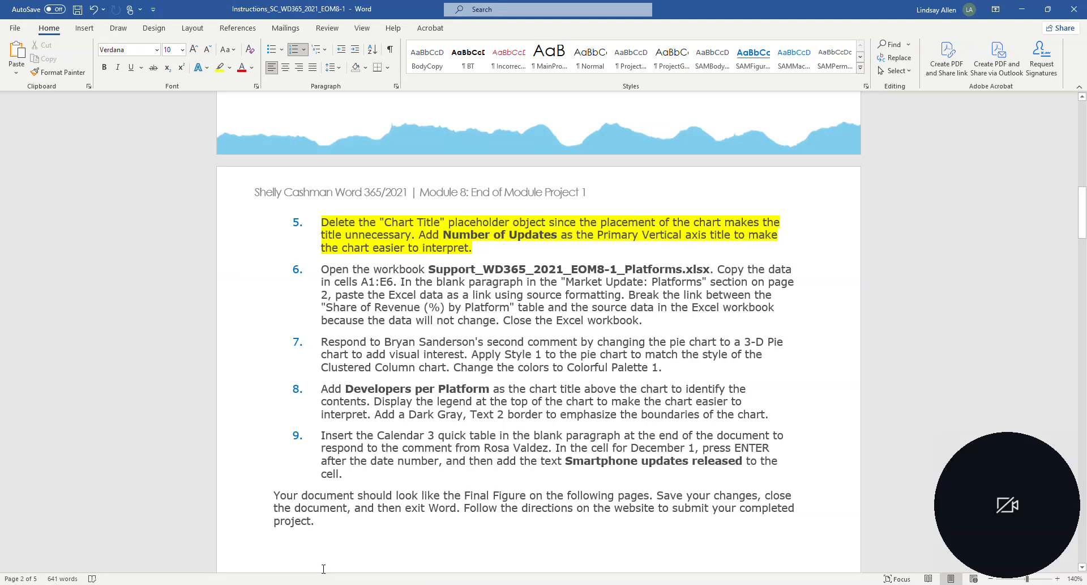
{"action": "mouse_move", "coordinate": [321, 583]}
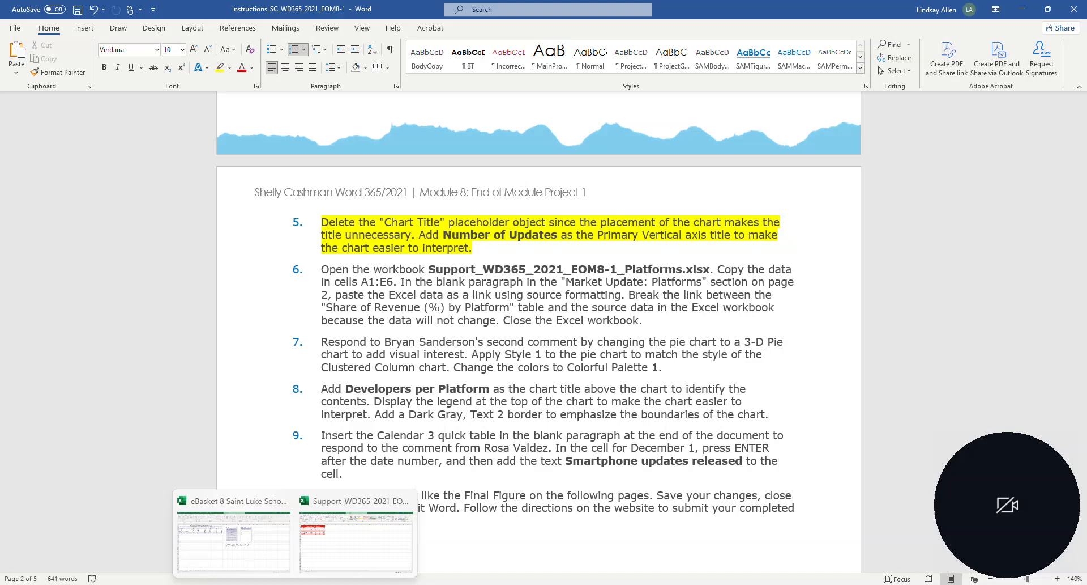
{"action": "left_click", "coordinate": [350, 543]}
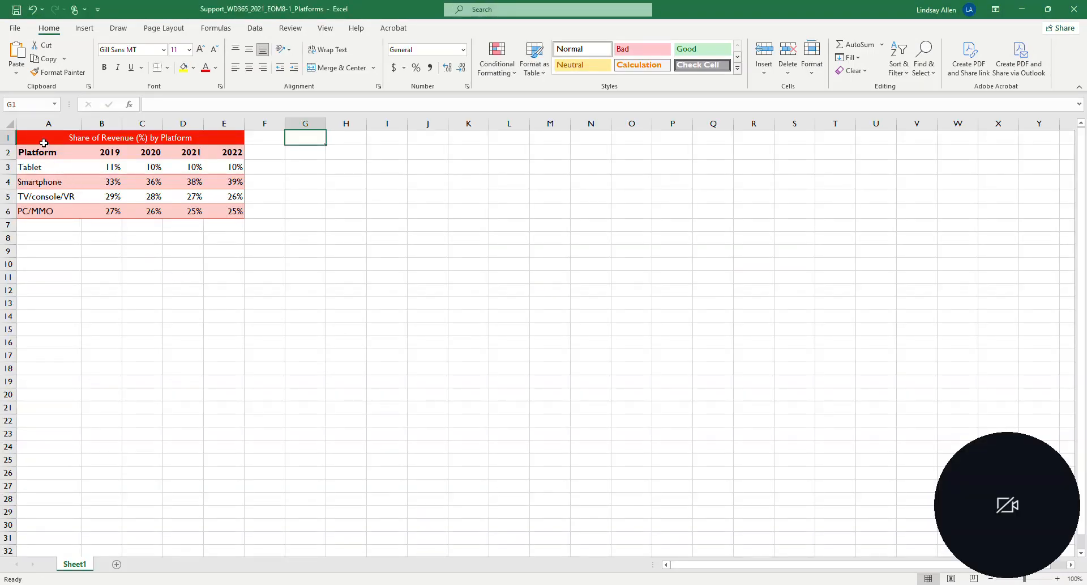
{"action": "left_click_drag", "start_coordinate": [42, 140], "coordinate": [42, 208]}
{"action": "right_click", "coordinate": [100, 163]}
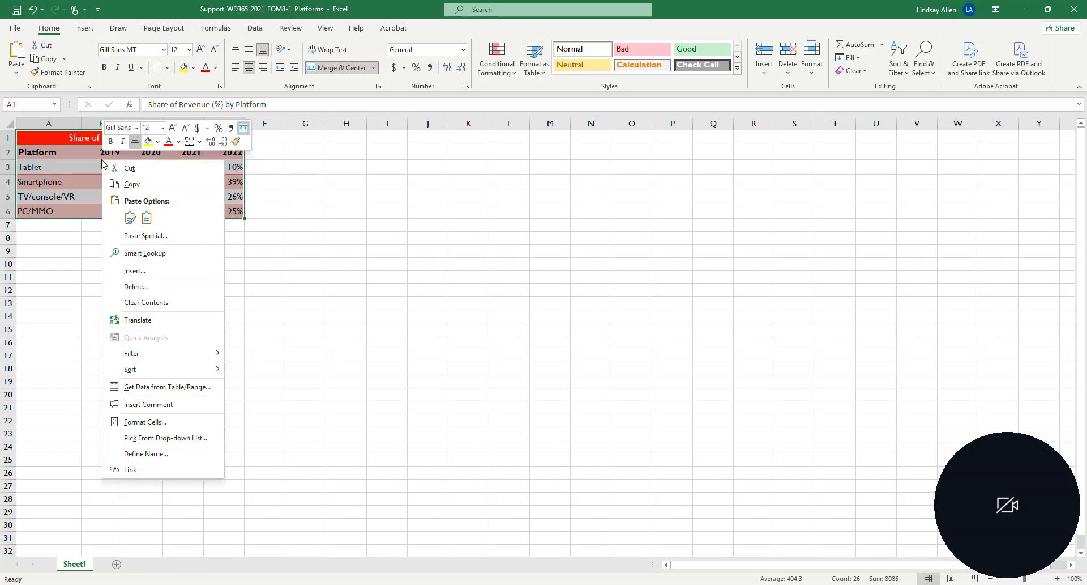
{"action": "left_click", "coordinate": [142, 188]}
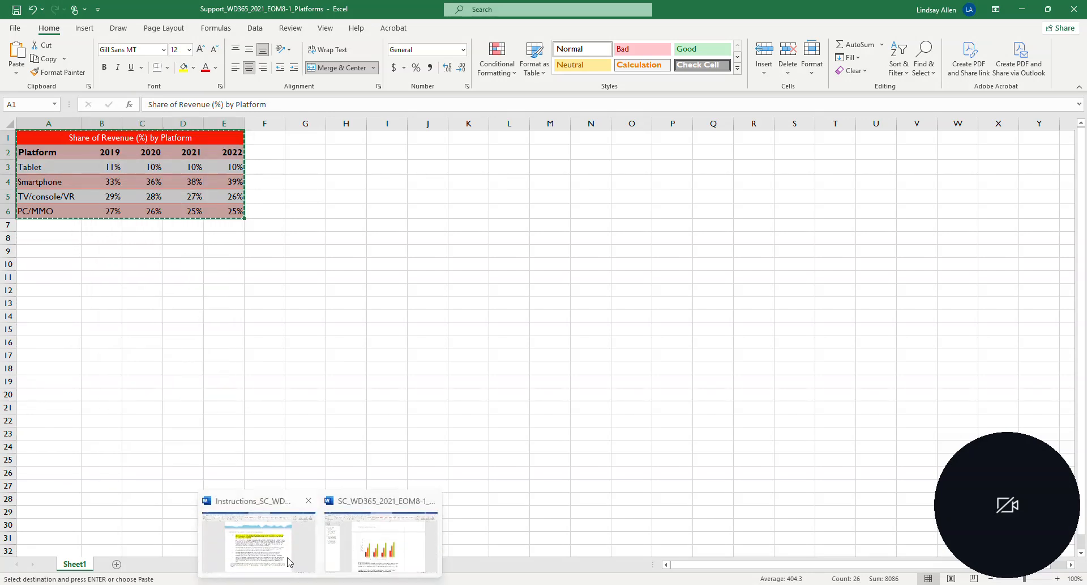
Switch to the memo in Word and paste the copied data as a source-formatted link in the blank "Market Update: Platforms" paragraph.
{"action": "mouse_move", "coordinate": [289, 561]}
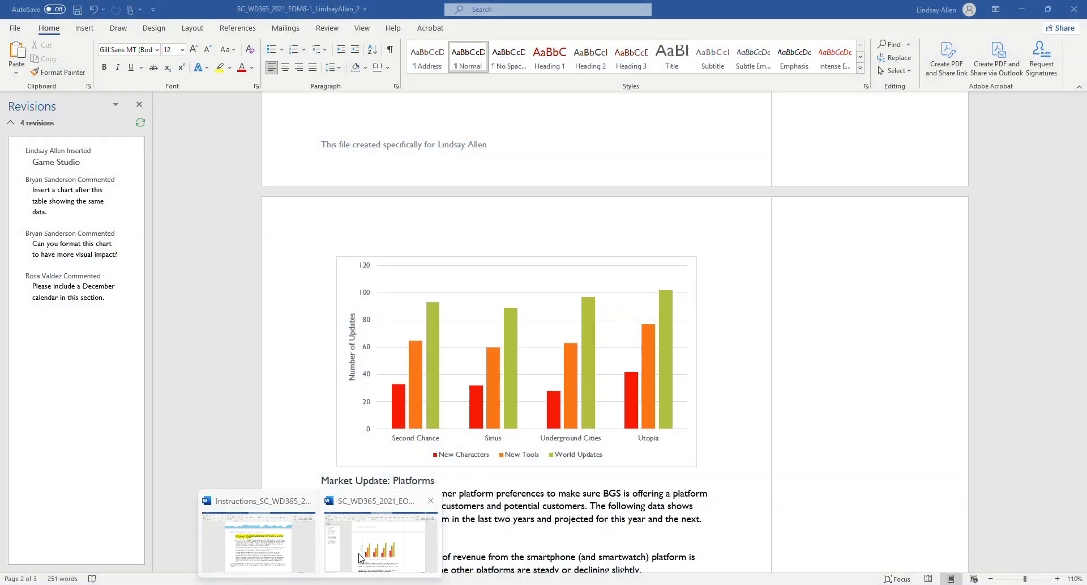
{"action": "left_click", "coordinate": [360, 557]}
{"action": "scroll", "coordinate": [414, 397], "scroll_direction": "down", "scroll_amount": 2}
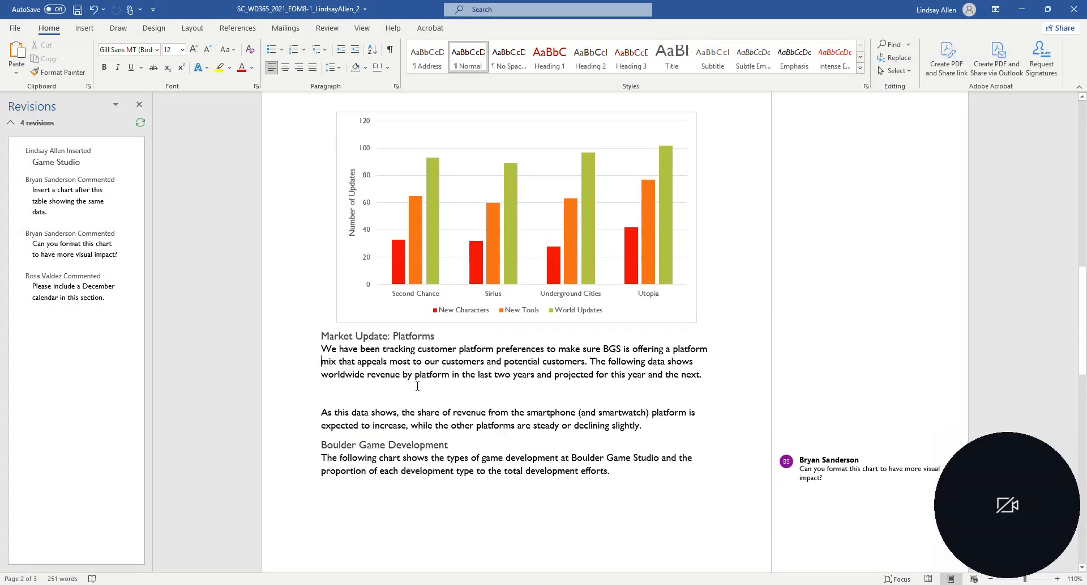
{"action": "left_click", "coordinate": [332, 389]}
{"action": "left_click", "coordinate": [19, 69]}
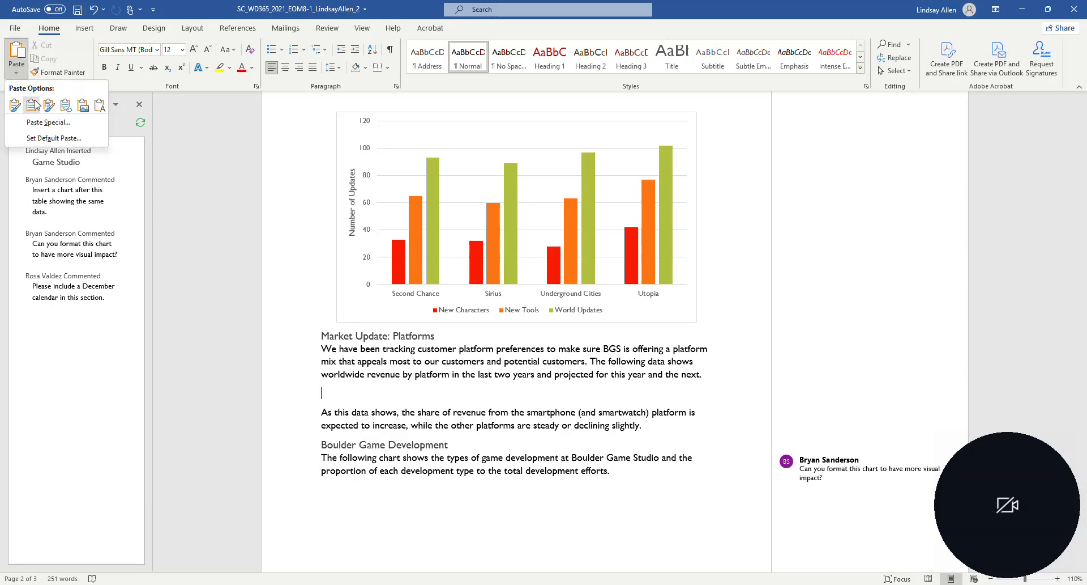
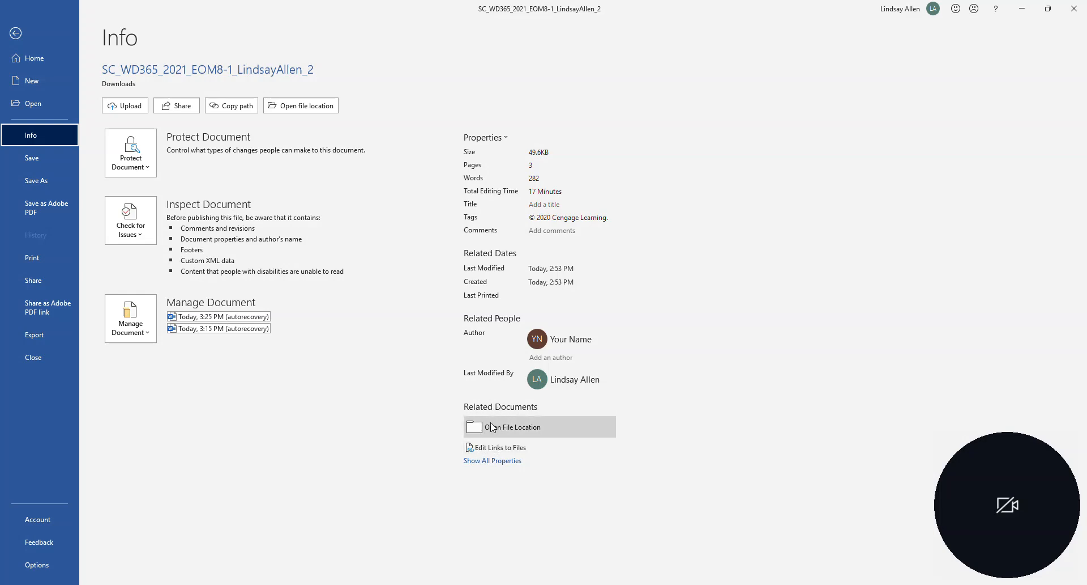
Break the link between the memo's "Share of Revenue (%) by Platform" table and the Excel workbook, and return to the document.
{"action": "left_click", "coordinate": [495, 447]}
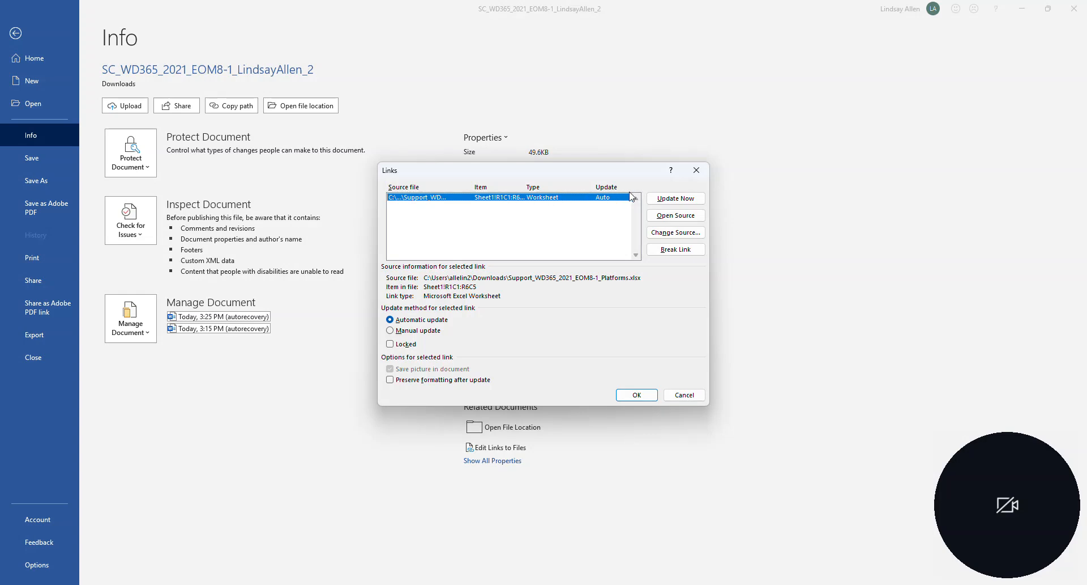
{"action": "left_click", "coordinate": [691, 251]}
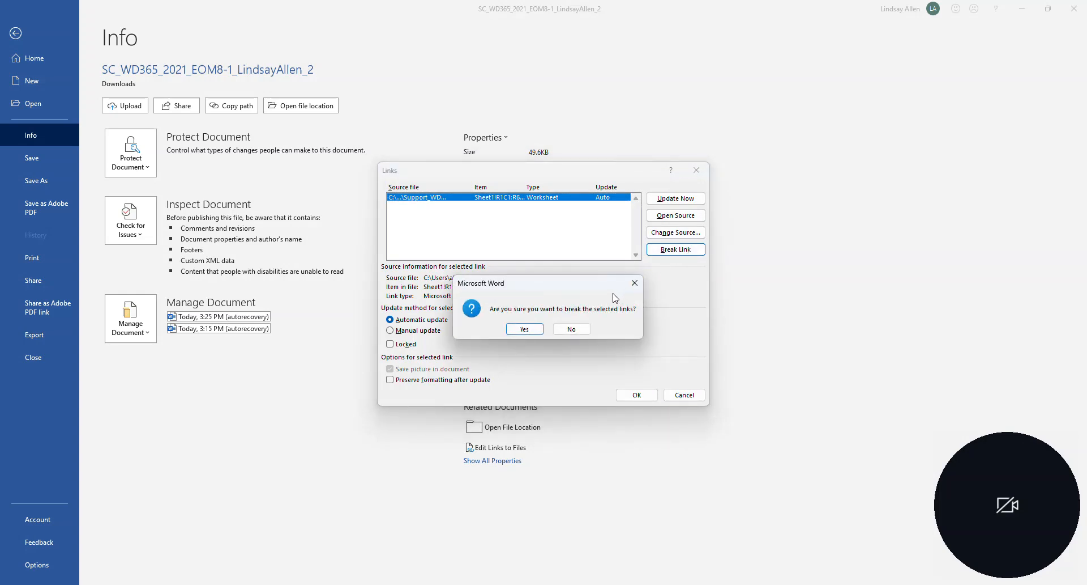
{"action": "left_click", "coordinate": [525, 329]}
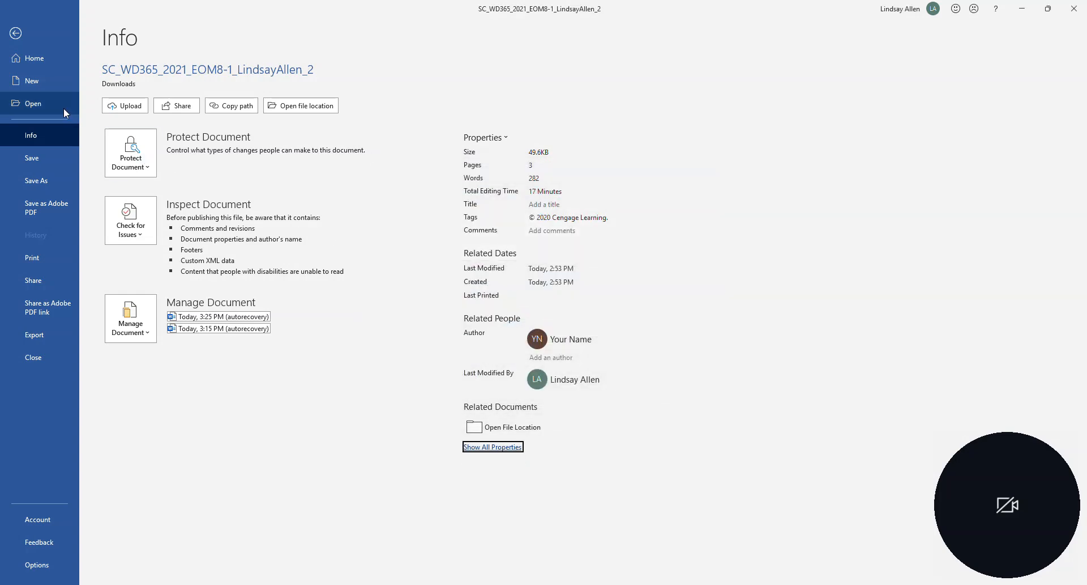
{"action": "left_click", "coordinate": [32, 58]}
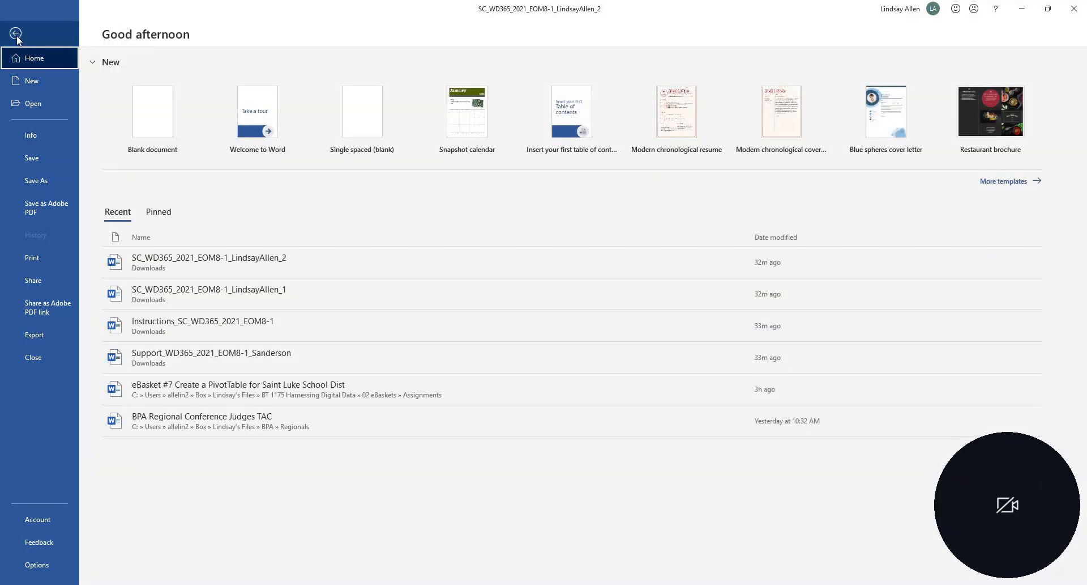
{"action": "left_click", "coordinate": [16, 35]}
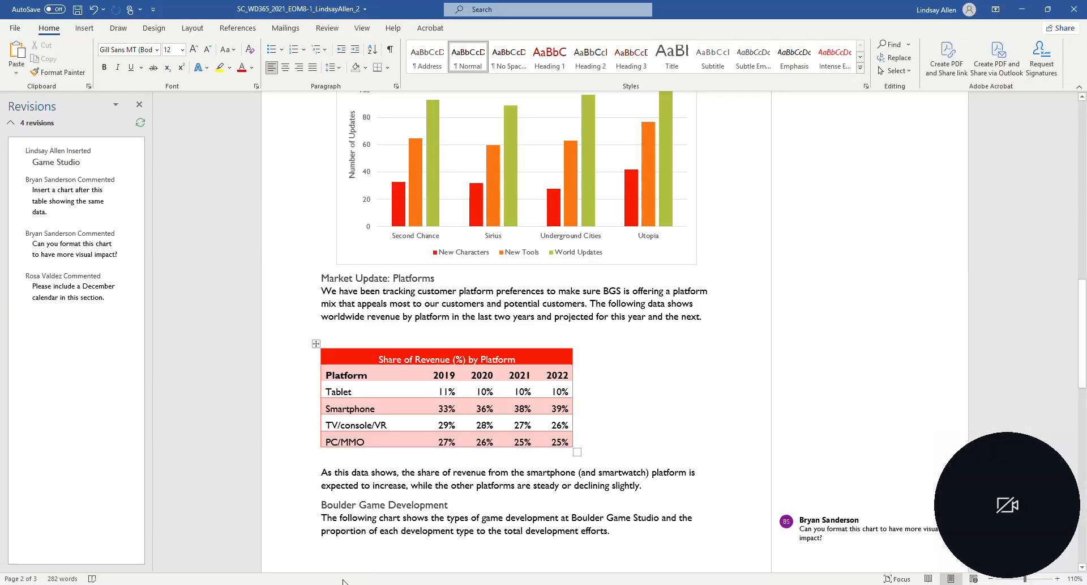
Return to the instructions document and close the Support_WD365_2021_EOM8-1_Platforms workbook in Excel.
{"action": "left_click", "coordinate": [245, 556]}
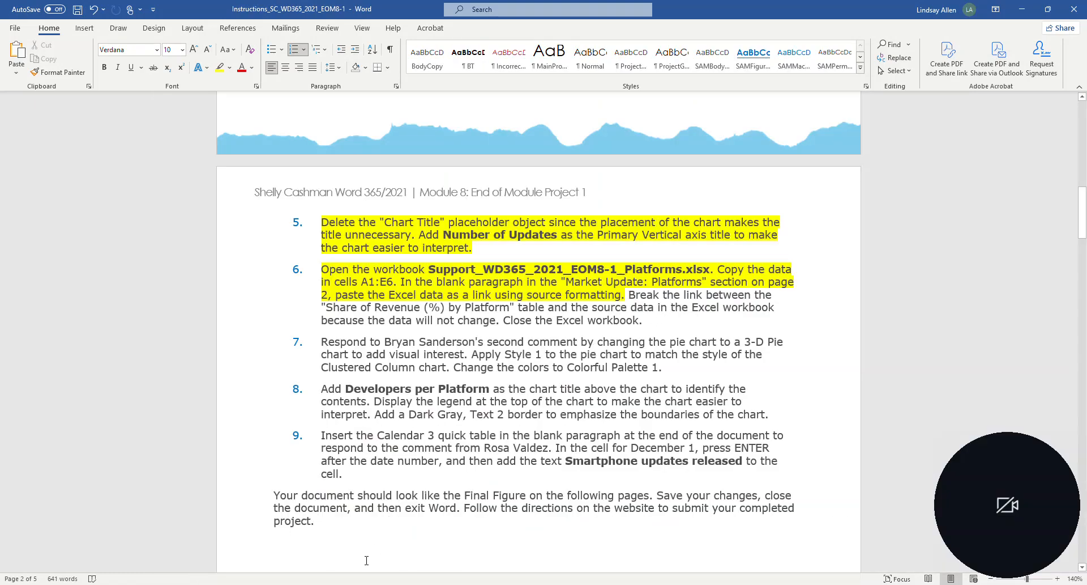
{"action": "mouse_move", "coordinate": [347, 575]}
{"action": "mouse_move", "coordinate": [369, 546]}
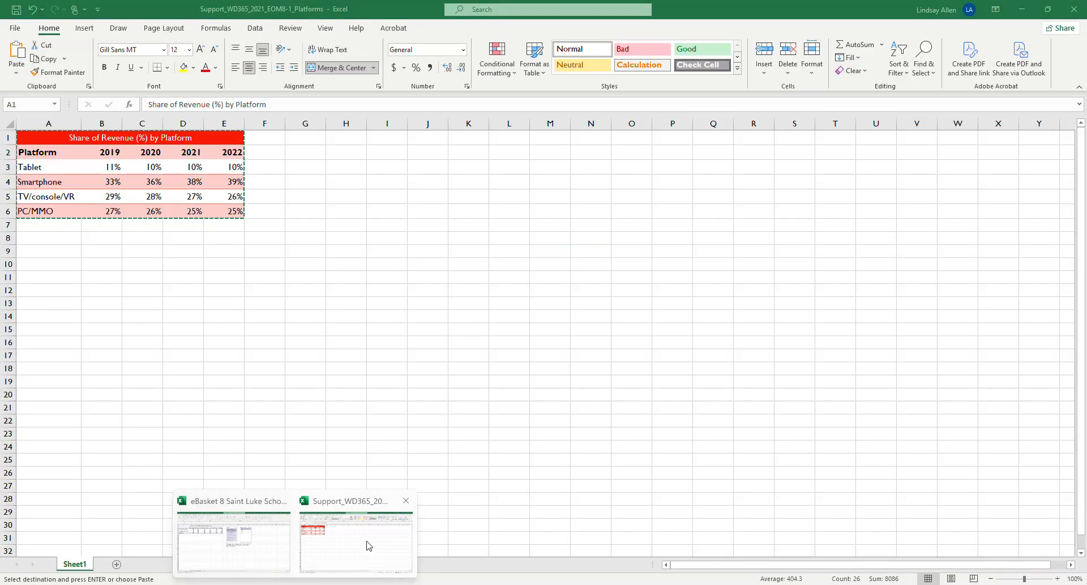
{"action": "left_click", "coordinate": [406, 500]}
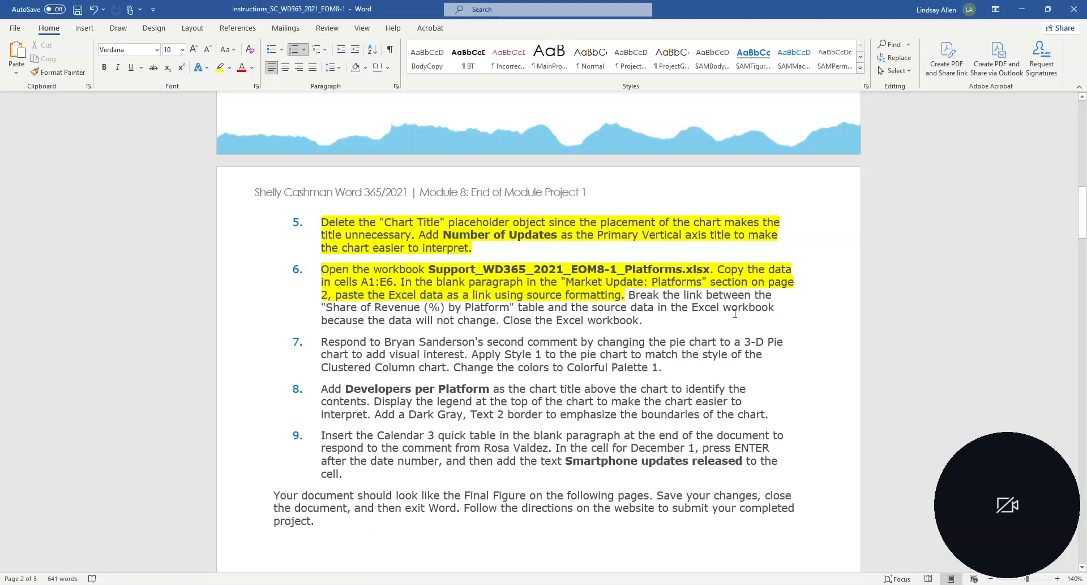
In the instructions document, highlight the rest of step 6, about breaking the link and closing the workbook, in yellow.
{"action": "left_click_drag", "start_coordinate": [671, 328], "coordinate": [617, 291]}
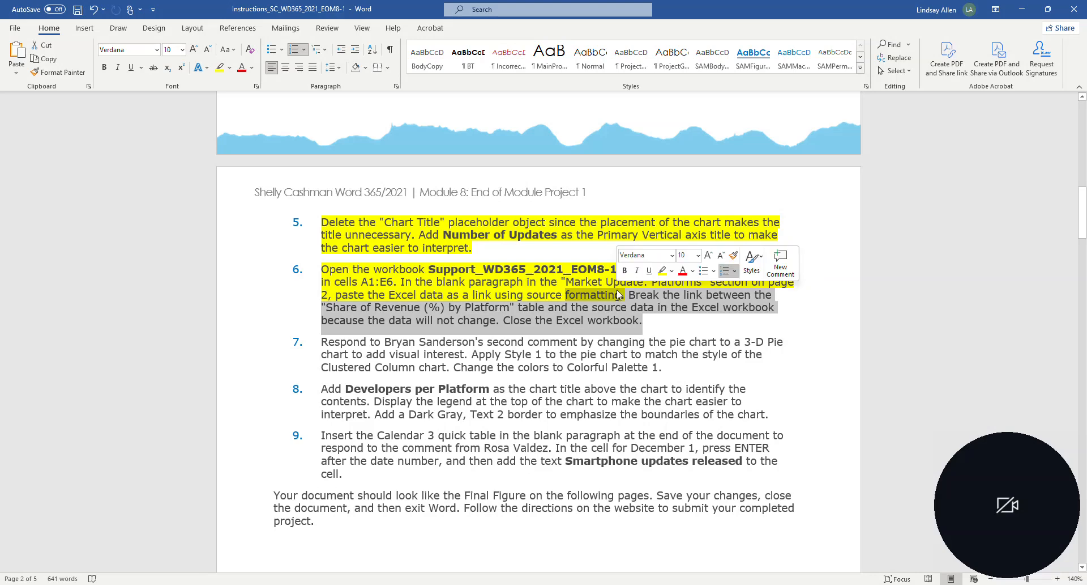
{"action": "left_click", "coordinate": [218, 67]}
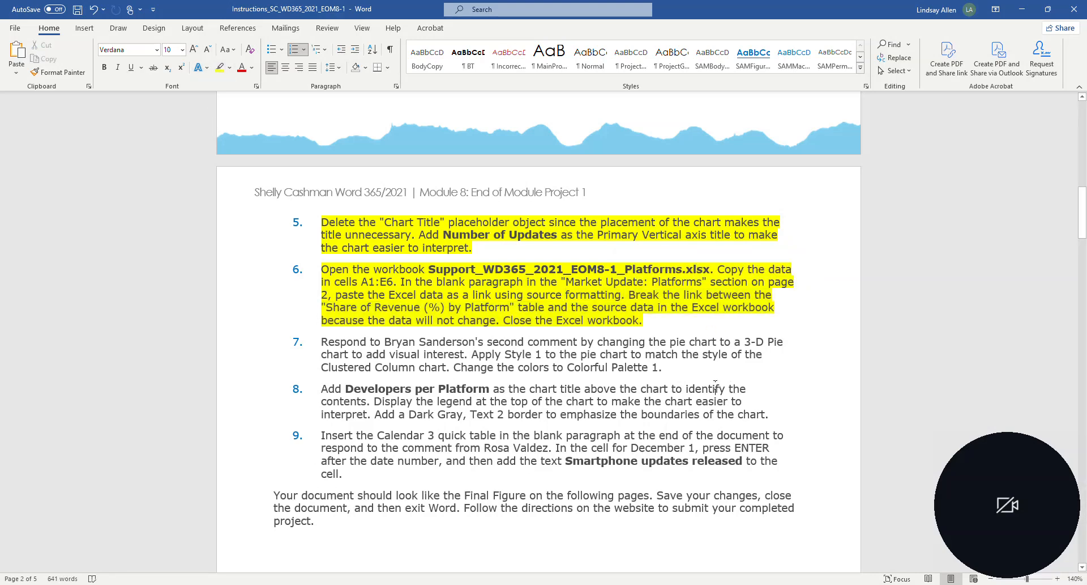
{"action": "scroll", "coordinate": [715, 388], "scroll_direction": "down", "scroll_amount": 2}
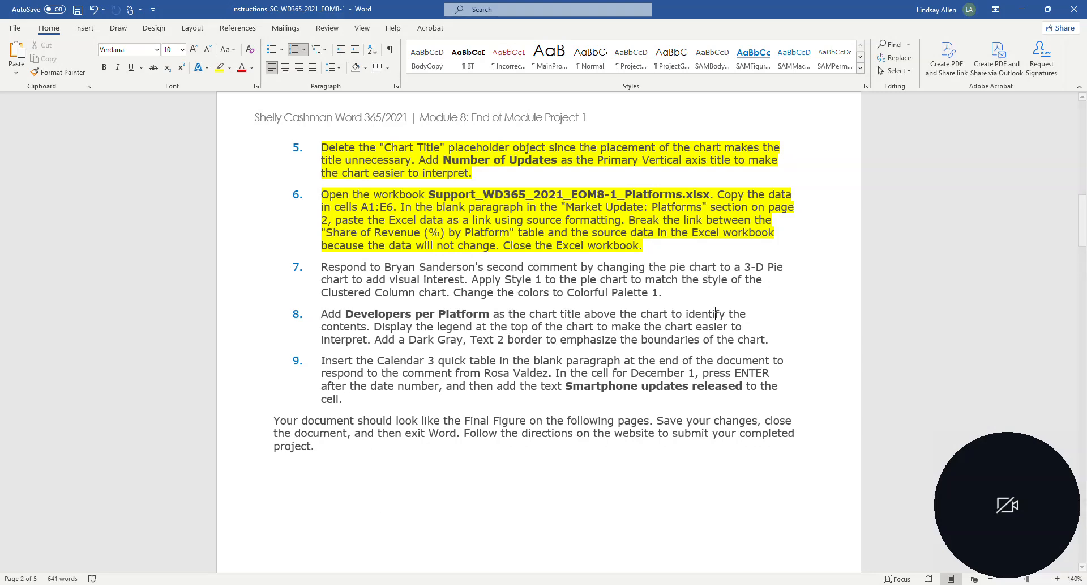
Switch to the memo and change the pie chart in the Boulder Game Development section to a 3-D Pie.
{"action": "mouse_move", "coordinate": [320, 584]}
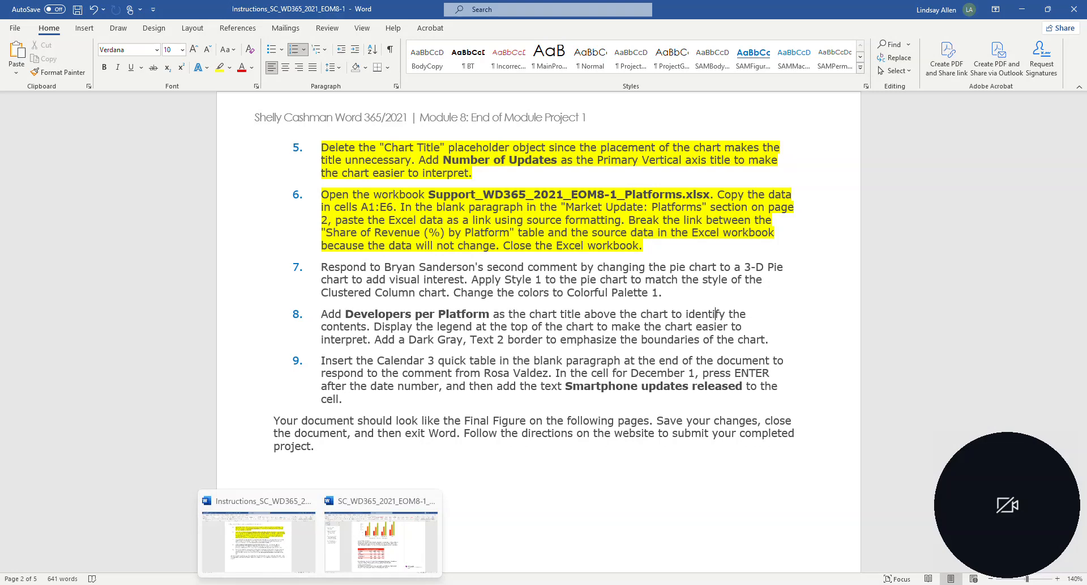
{"action": "left_click", "coordinate": [376, 538]}
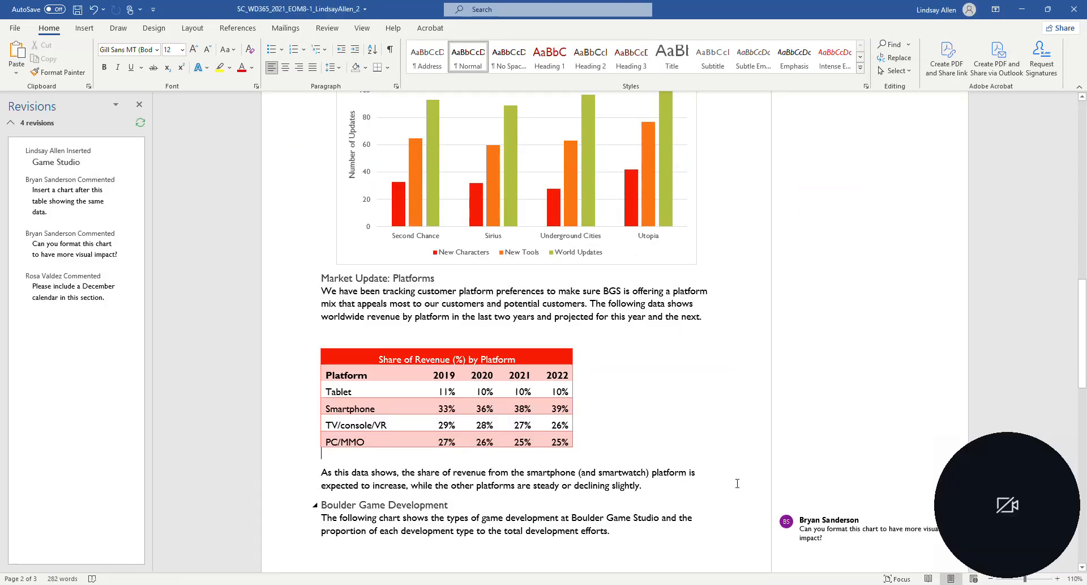
{"action": "scroll", "coordinate": [861, 448], "scroll_direction": "down", "scroll_amount": 2}
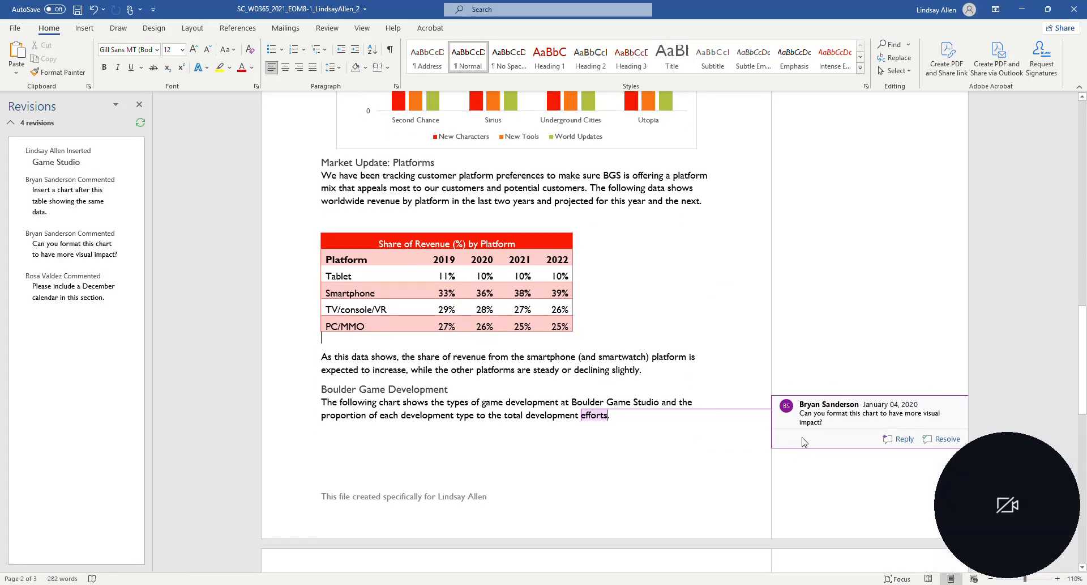
{"action": "scroll", "coordinate": [883, 414], "scroll_direction": "down", "scroll_amount": 1}
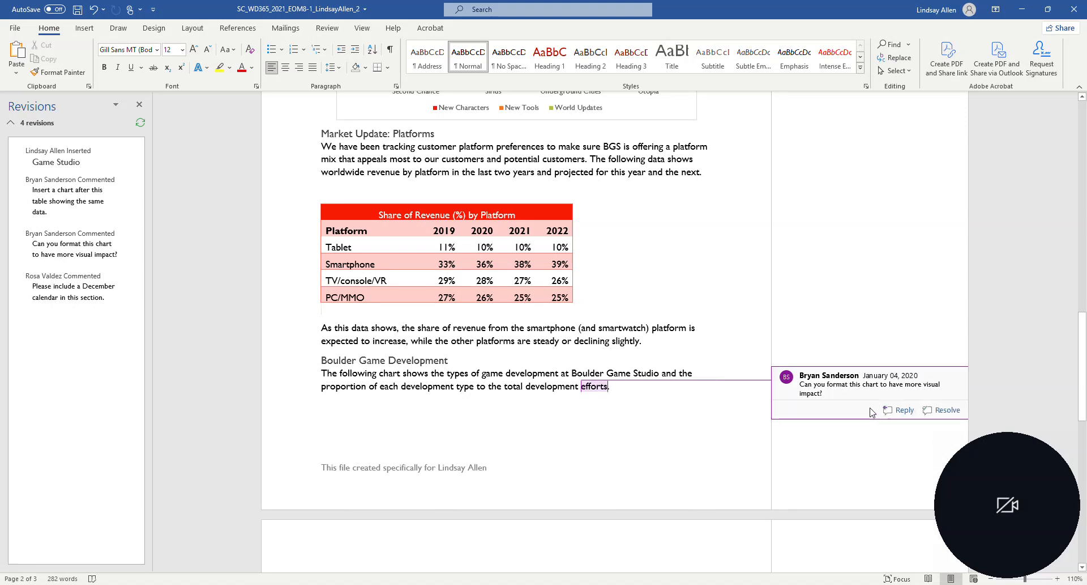
{"action": "scroll", "coordinate": [848, 381], "scroll_direction": "down", "scroll_amount": 8}
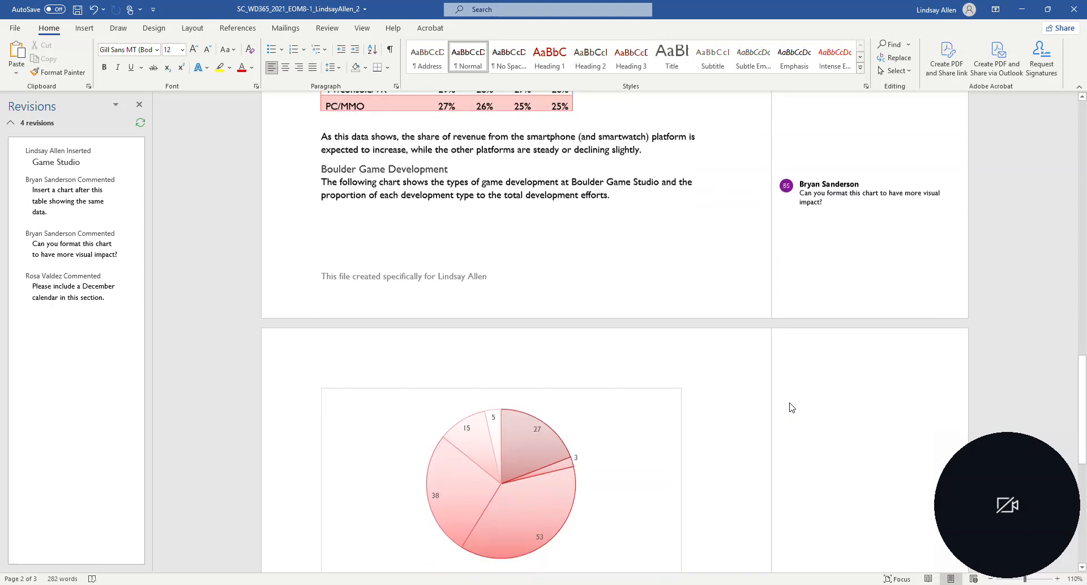
{"action": "scroll", "coordinate": [623, 402], "scroll_direction": "down", "scroll_amount": 1}
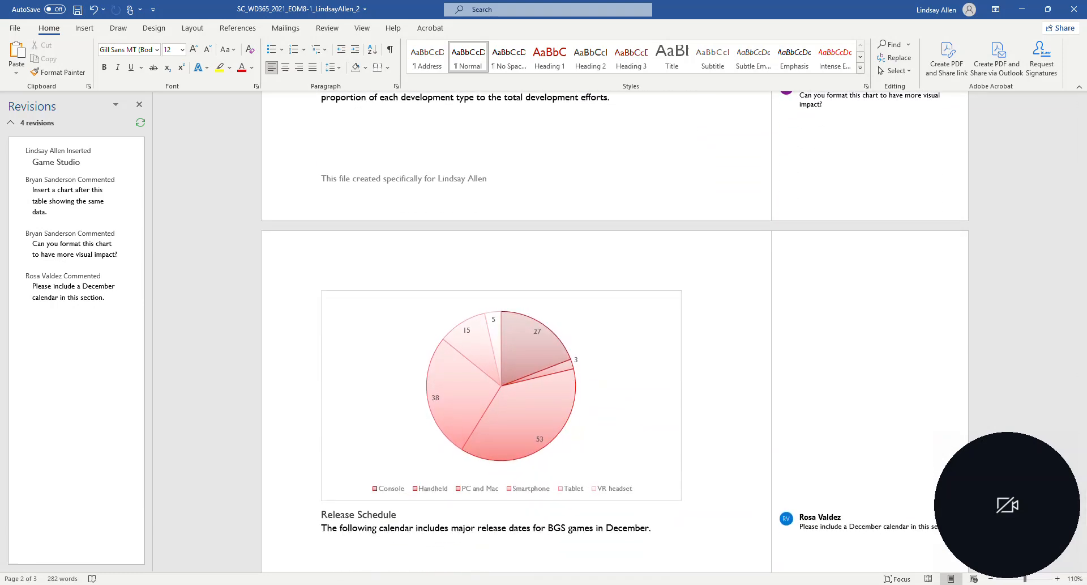
{"action": "left_click", "coordinate": [273, 556]}
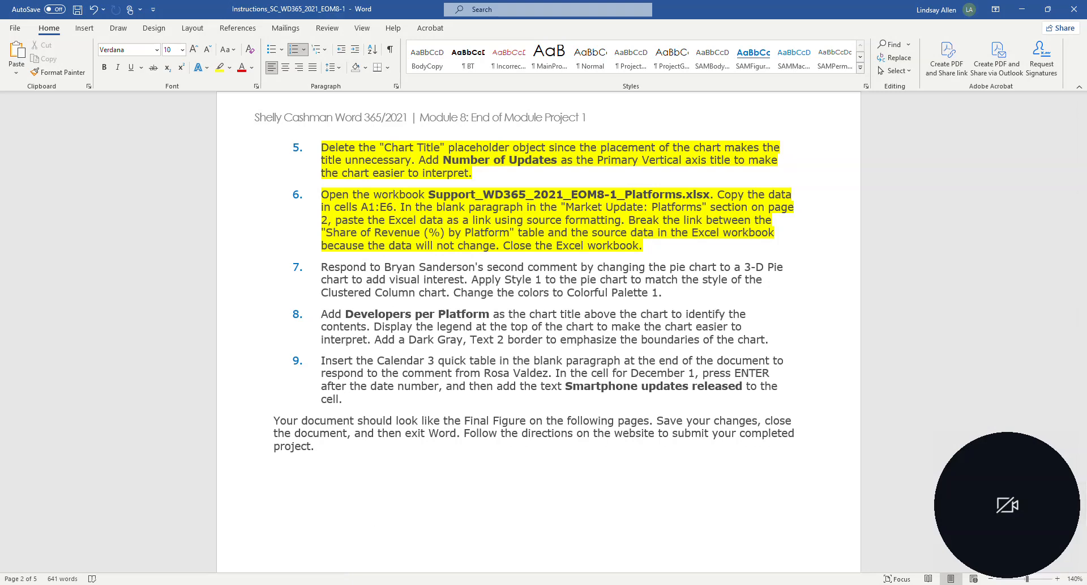
{"action": "left_click", "coordinate": [367, 555]}
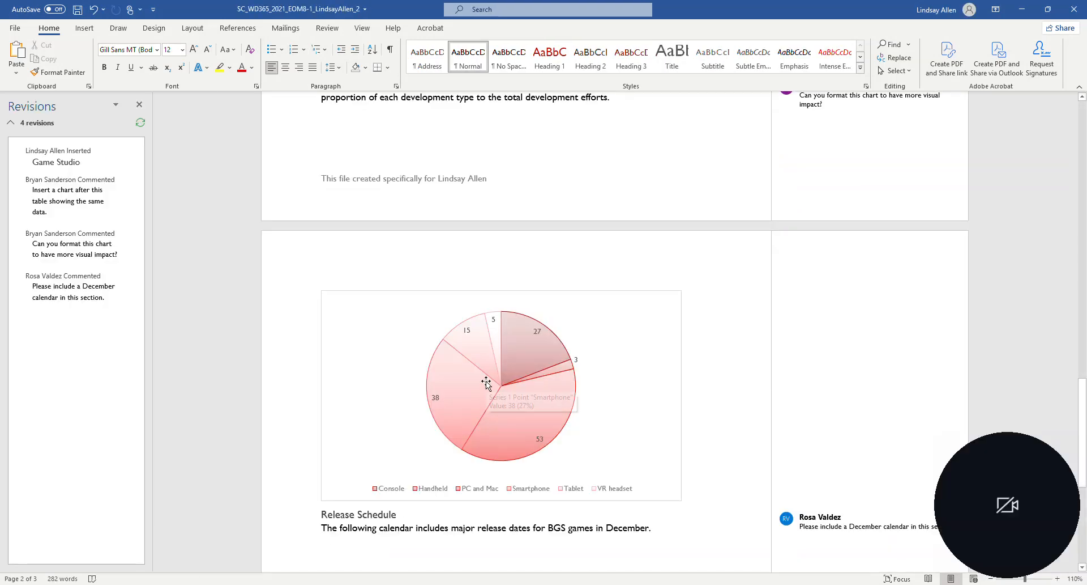
{"action": "left_click", "coordinate": [591, 334]}
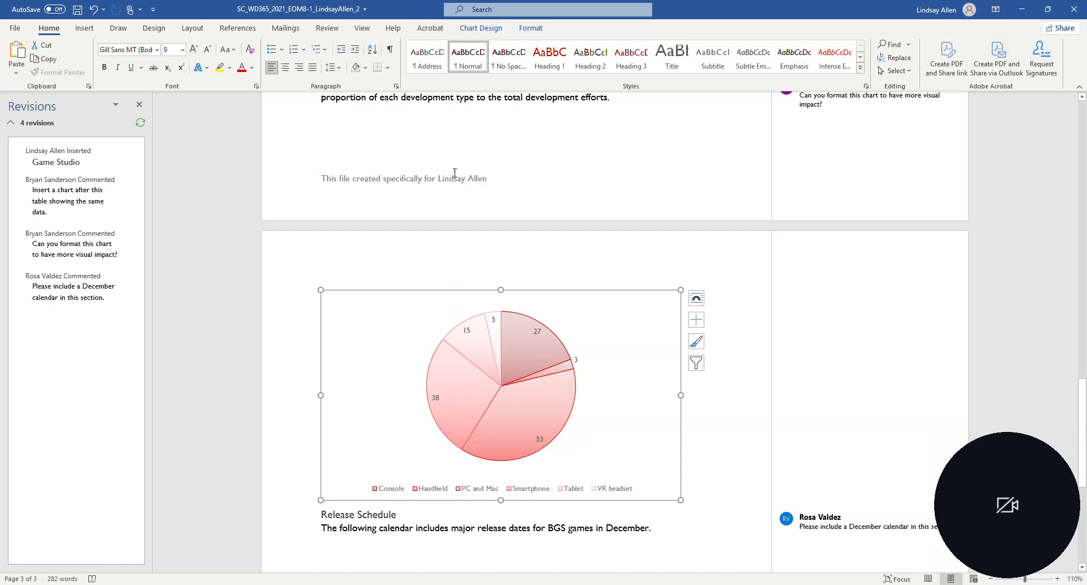
{"action": "left_click", "coordinate": [481, 29]}
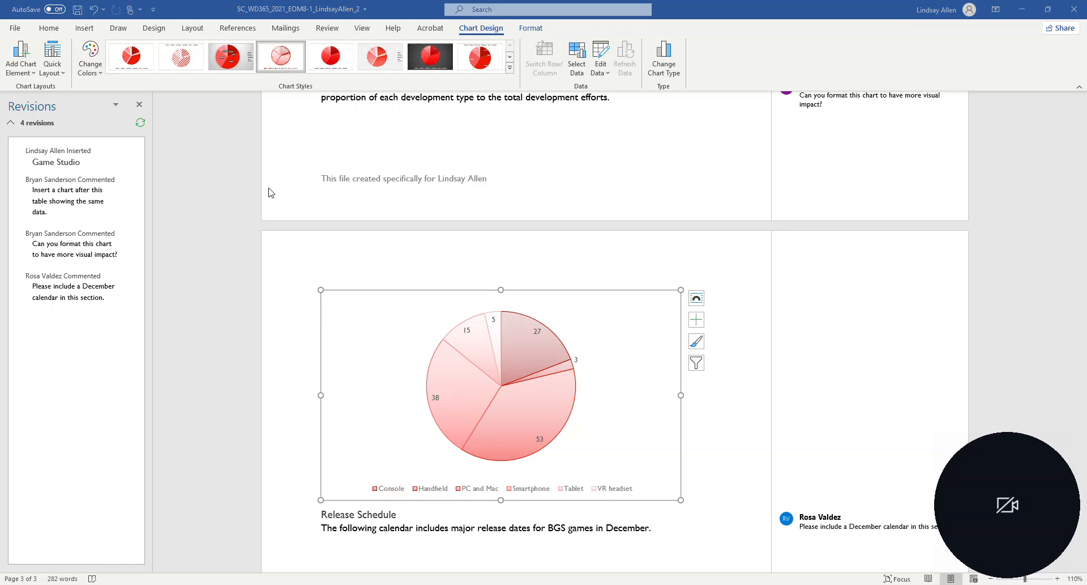
{"action": "left_click", "coordinate": [661, 72]}
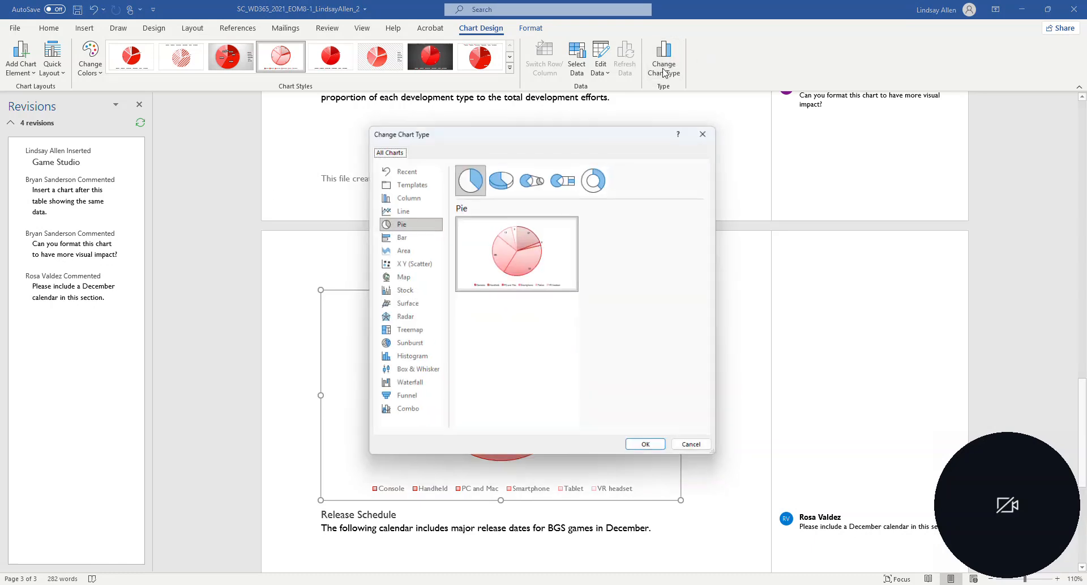
{"action": "mouse_move", "coordinate": [508, 233]}
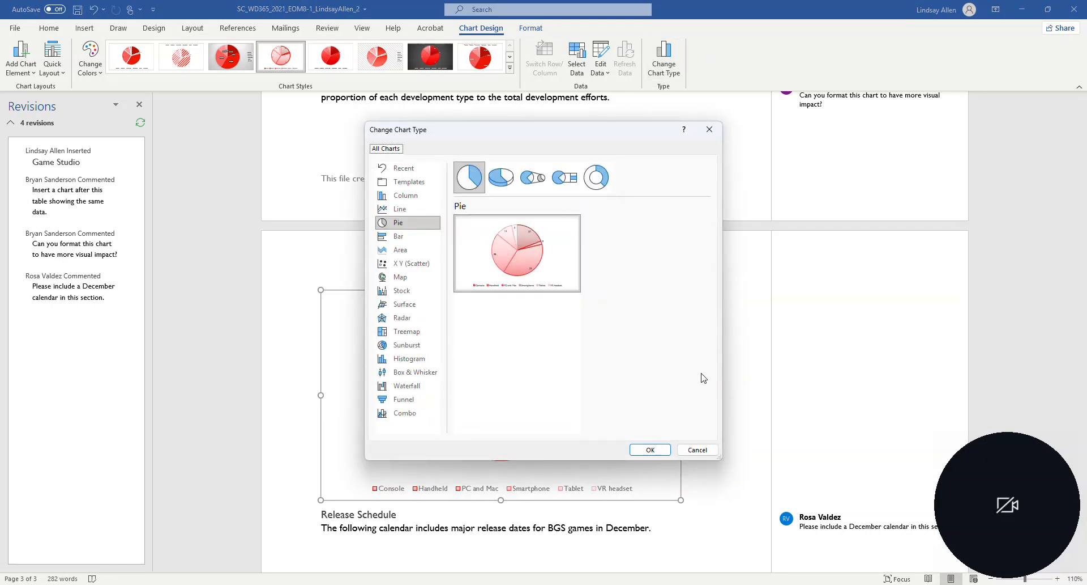
{"action": "mouse_move", "coordinate": [515, 268]}
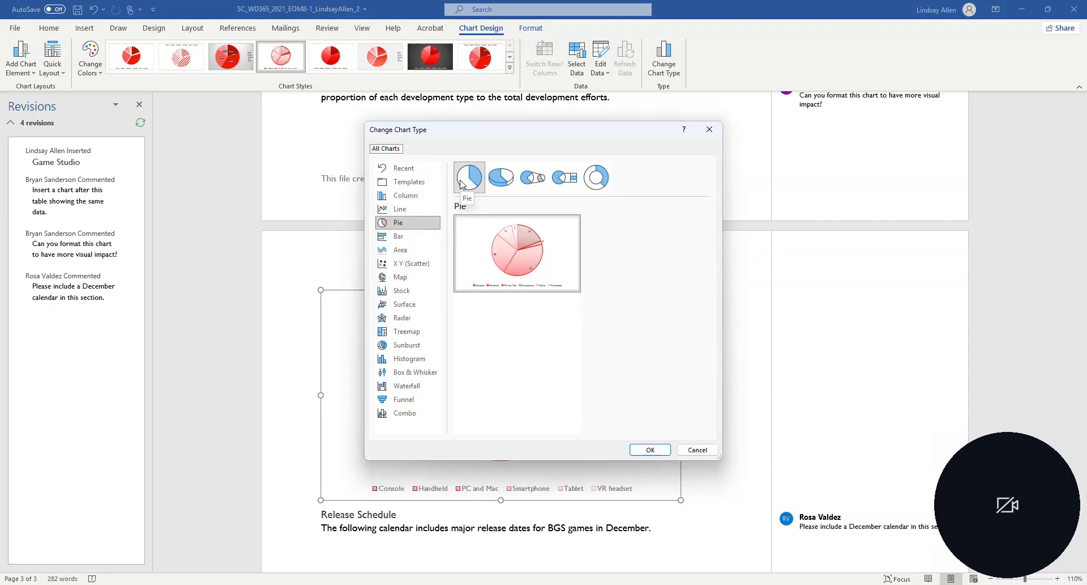
{"action": "left_click", "coordinate": [501, 178]}
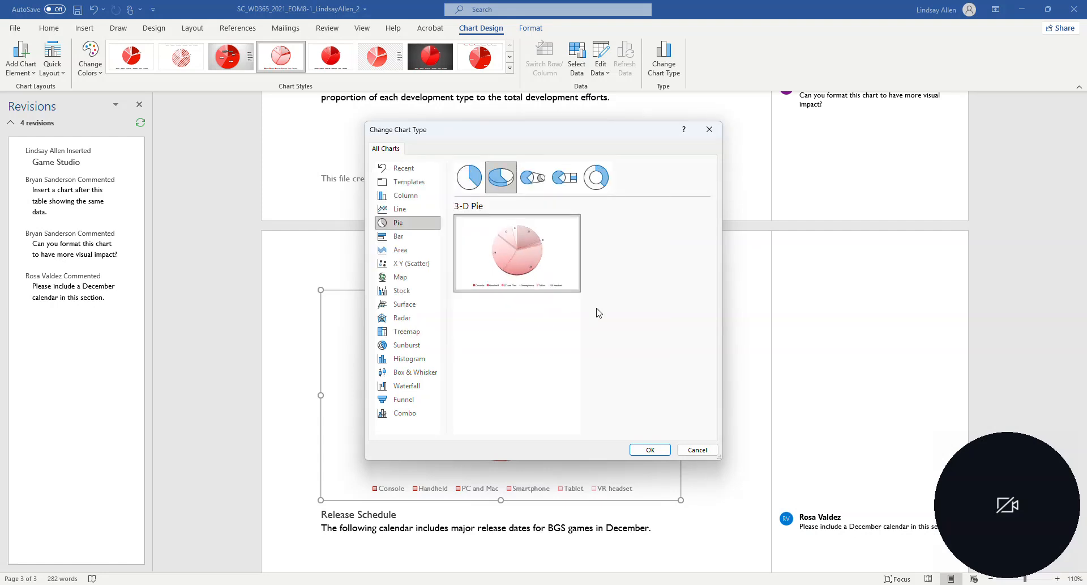
{"action": "left_click", "coordinate": [651, 450]}
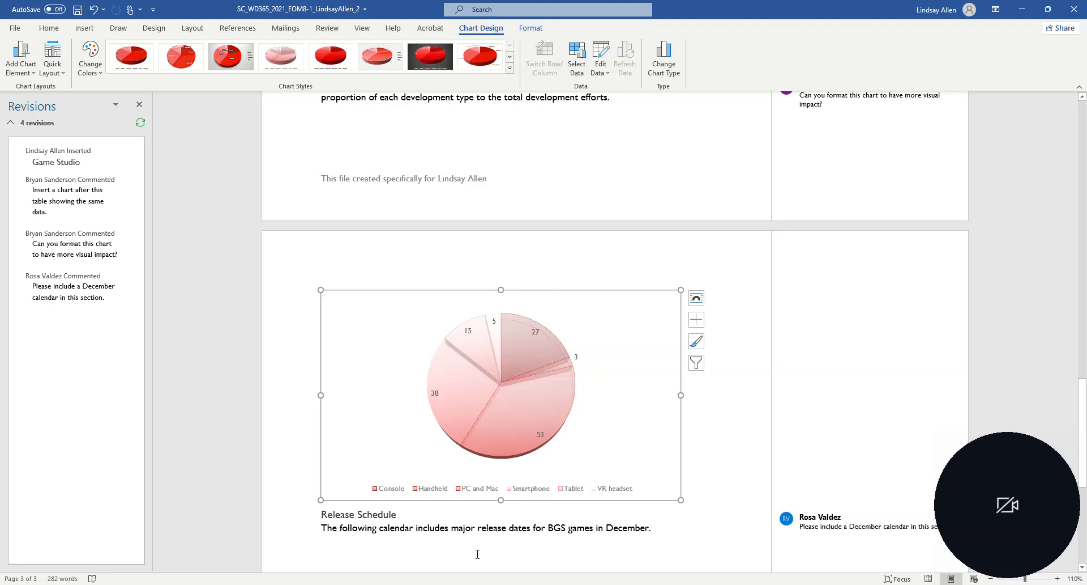
Following instruction step 7, apply Style 1 to the pie chart and change its colors to Colorful Palette 1.
{"action": "mouse_move", "coordinate": [320, 583]}
{"action": "left_click", "coordinate": [270, 562]}
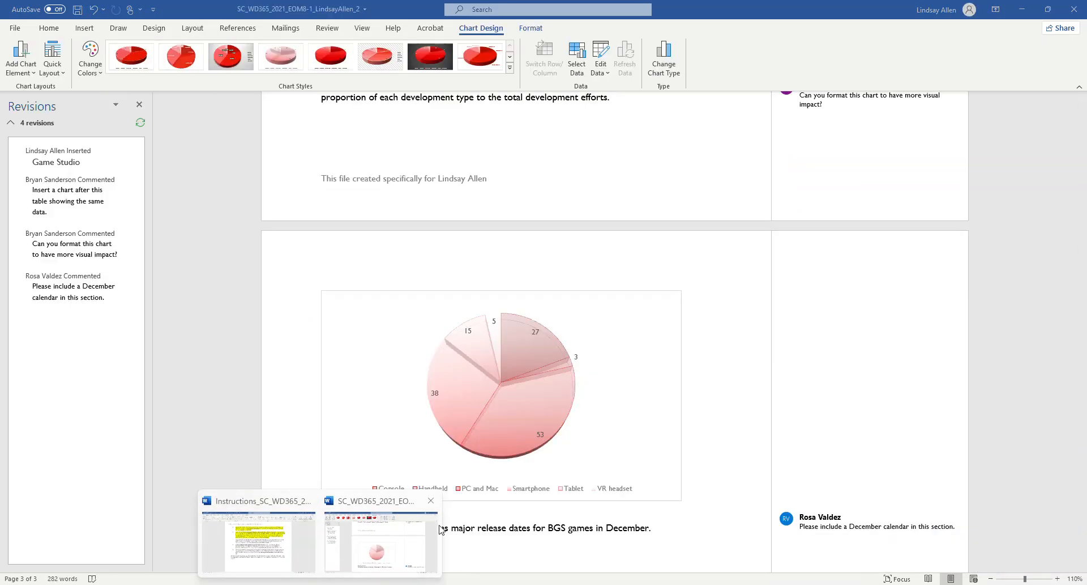
{"action": "left_click", "coordinate": [419, 535]}
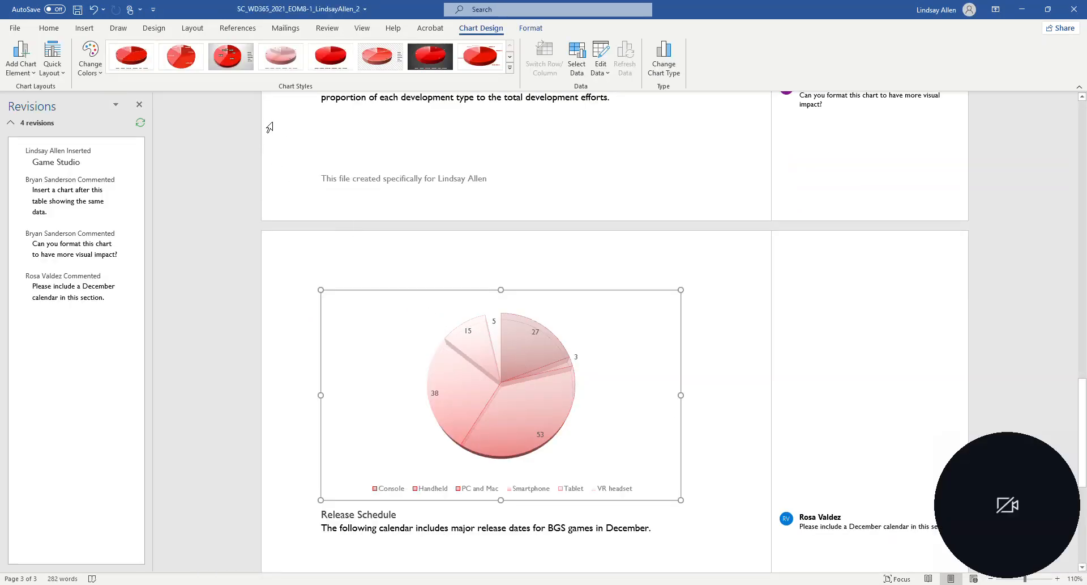
{"action": "left_click", "coordinate": [125, 66]}
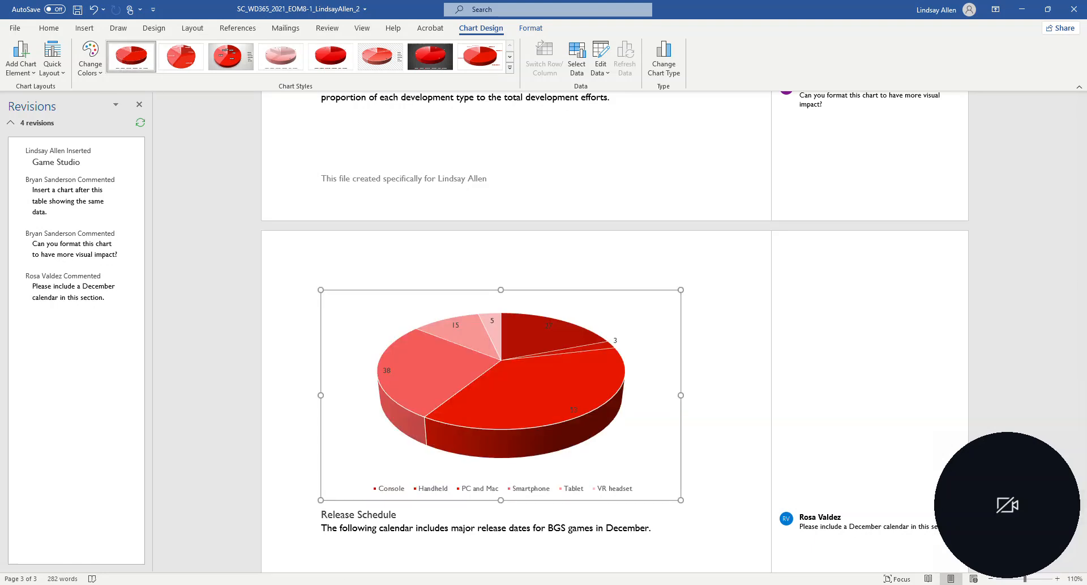
{"action": "left_click", "coordinate": [268, 554]}
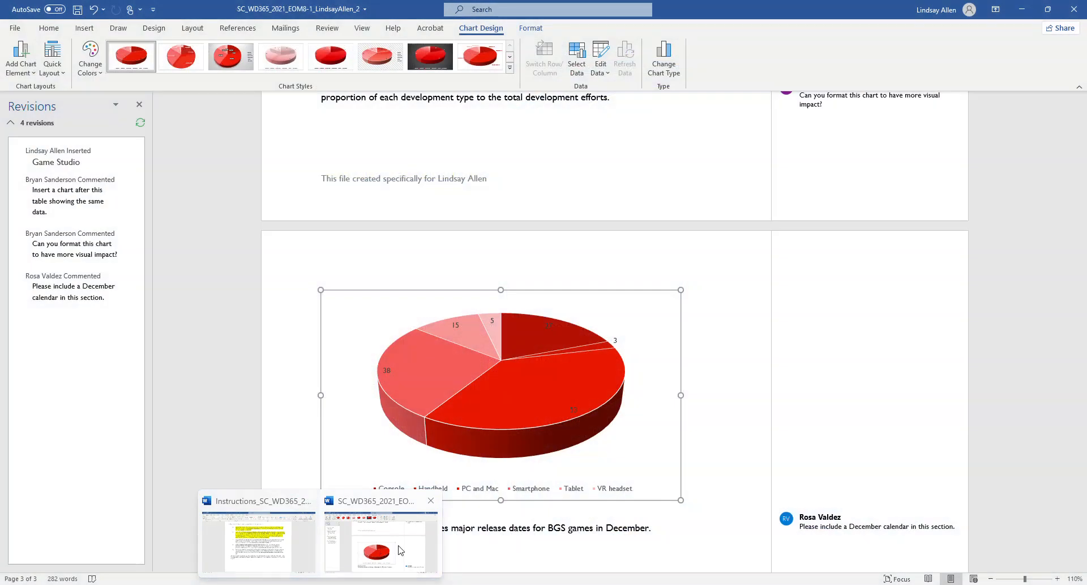
{"action": "left_click", "coordinate": [351, 547]}
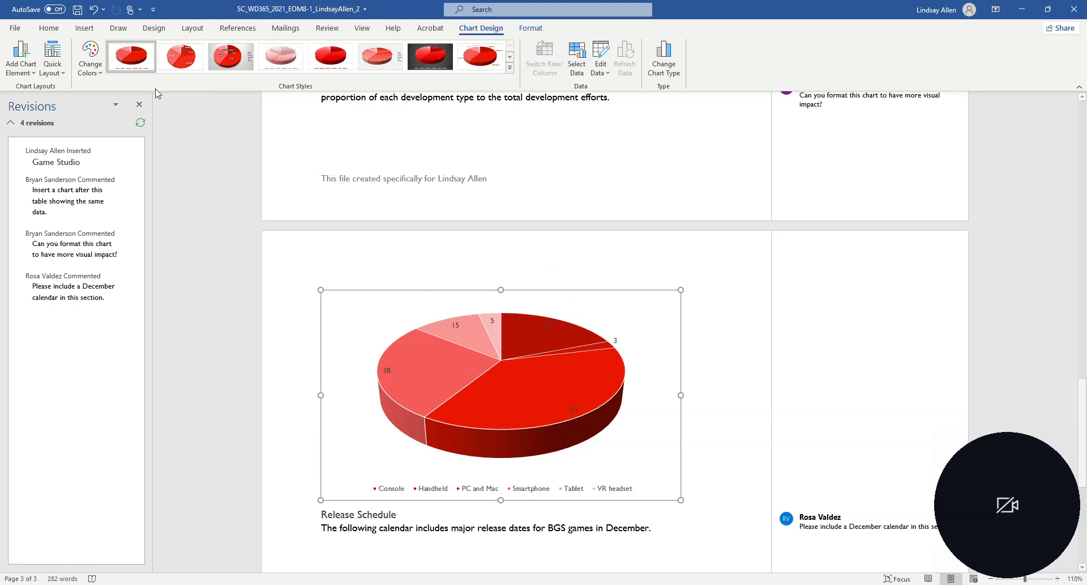
{"action": "left_click", "coordinate": [99, 73]}
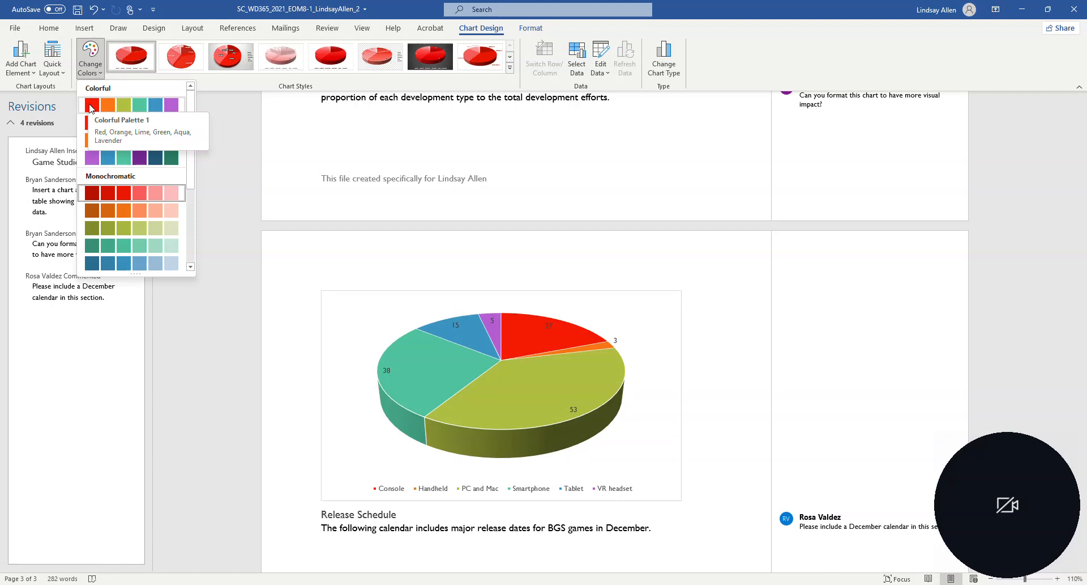
{"action": "left_click", "coordinate": [93, 105]}
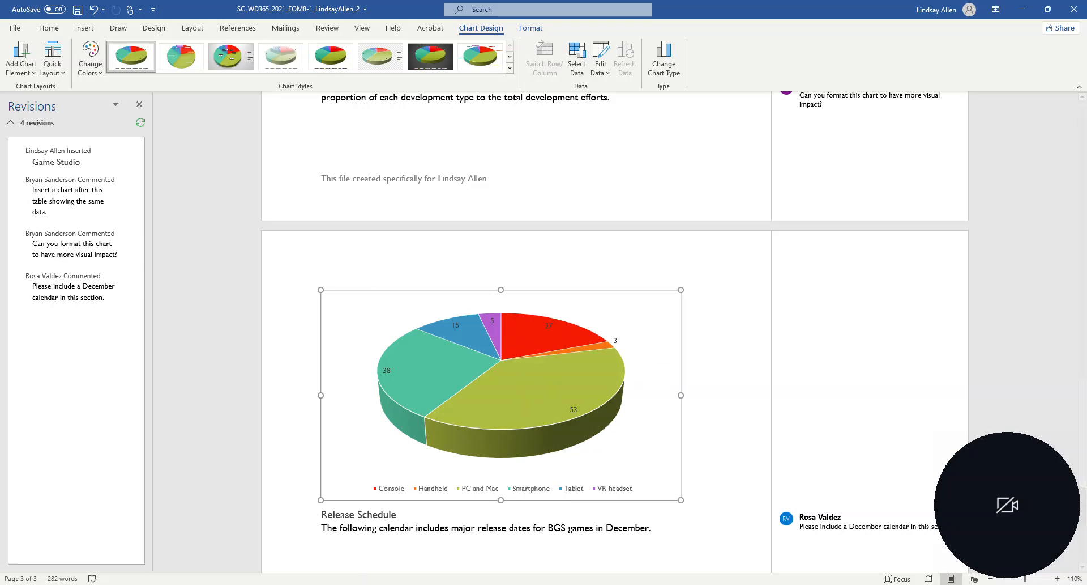
Switch to the instructions document and highlight all of step 7, about the 3-D pie chart, in yellow.
{"action": "mouse_move", "coordinate": [320, 584]}
{"action": "left_click", "coordinate": [258, 561]}
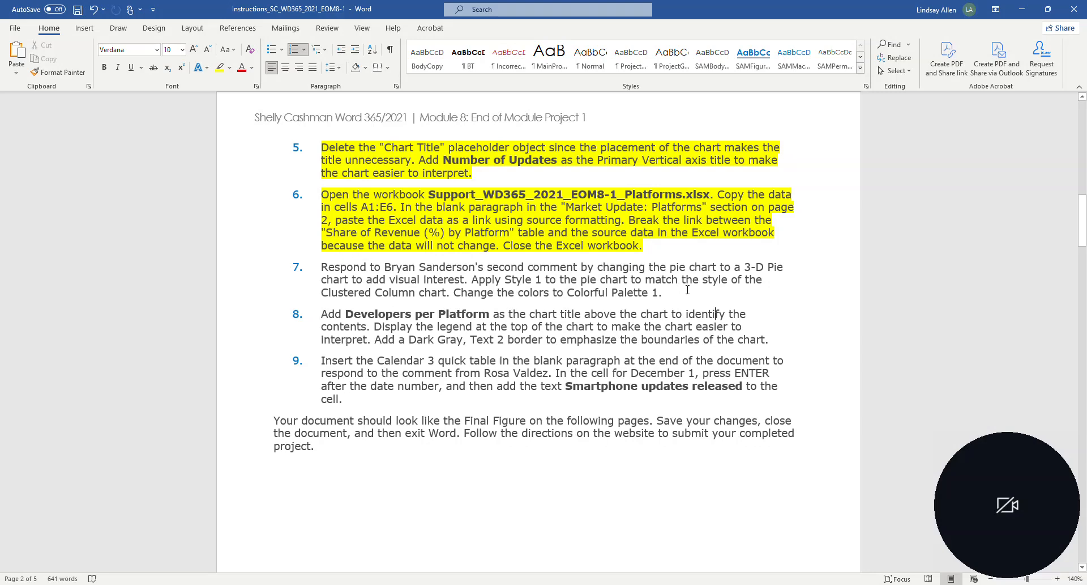
{"action": "left_click_drag", "start_coordinate": [688, 289], "coordinate": [326, 267]}
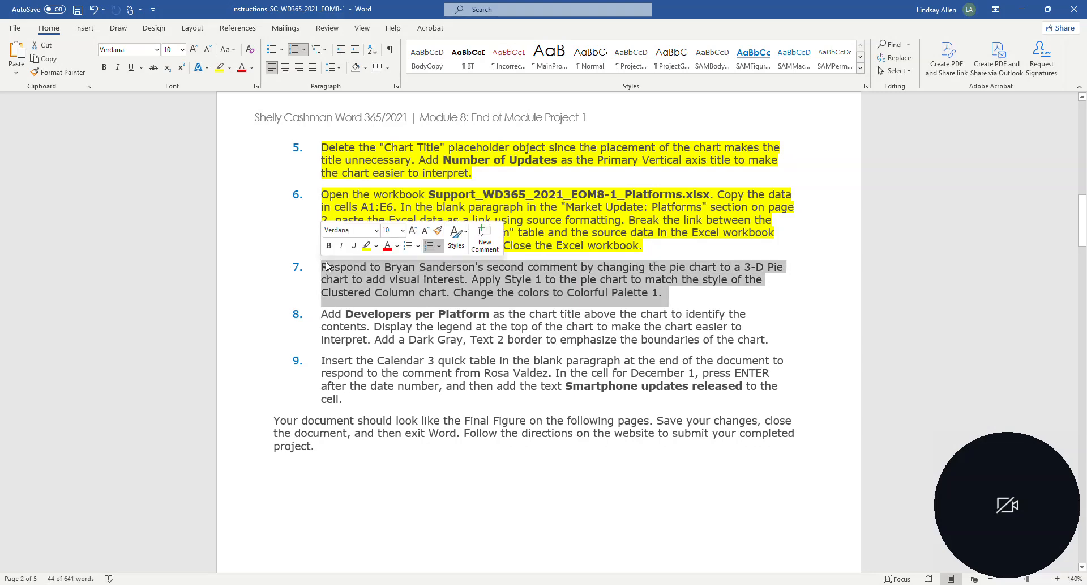
{"action": "left_click", "coordinate": [221, 70]}
{"action": "scroll", "coordinate": [449, 326], "scroll_direction": "down", "scroll_amount": 3}
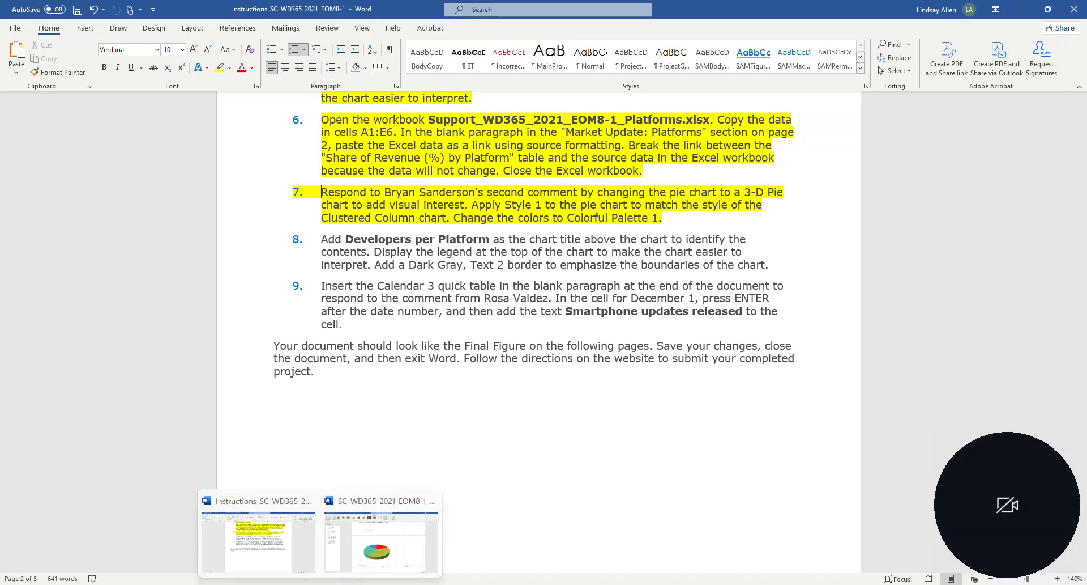
Return to the memo and add a chart title above the 3-D pie chart.
{"action": "left_click", "coordinate": [379, 572]}
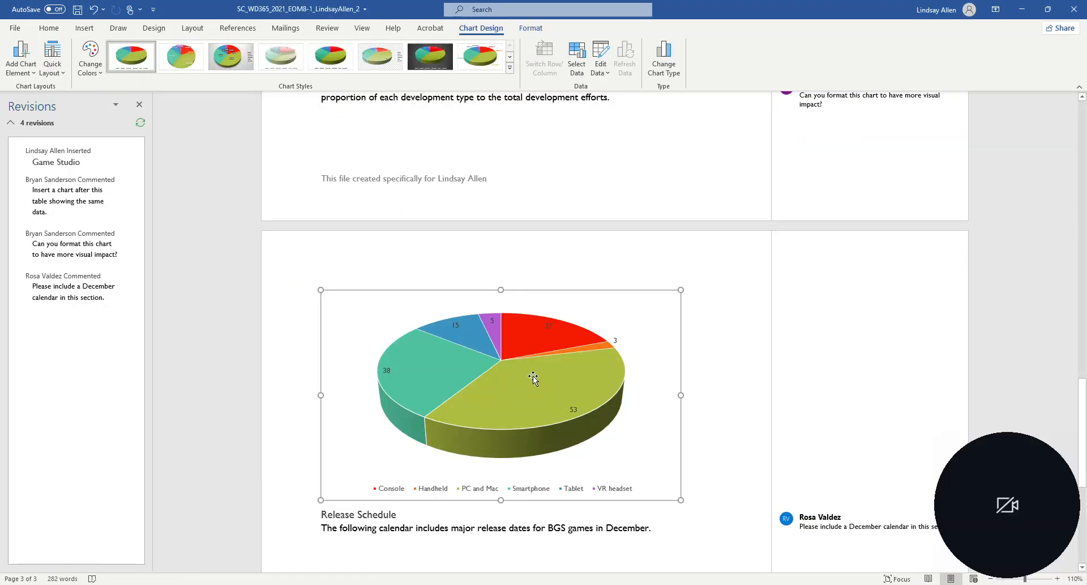
{"action": "left_click", "coordinate": [620, 313]}
{"action": "left_click", "coordinate": [668, 348]}
{"action": "scroll", "coordinate": [646, 356], "scroll_direction": "down", "scroll_amount": 3}
{"action": "scroll", "coordinate": [582, 396], "scroll_direction": "up", "scroll_amount": 1}
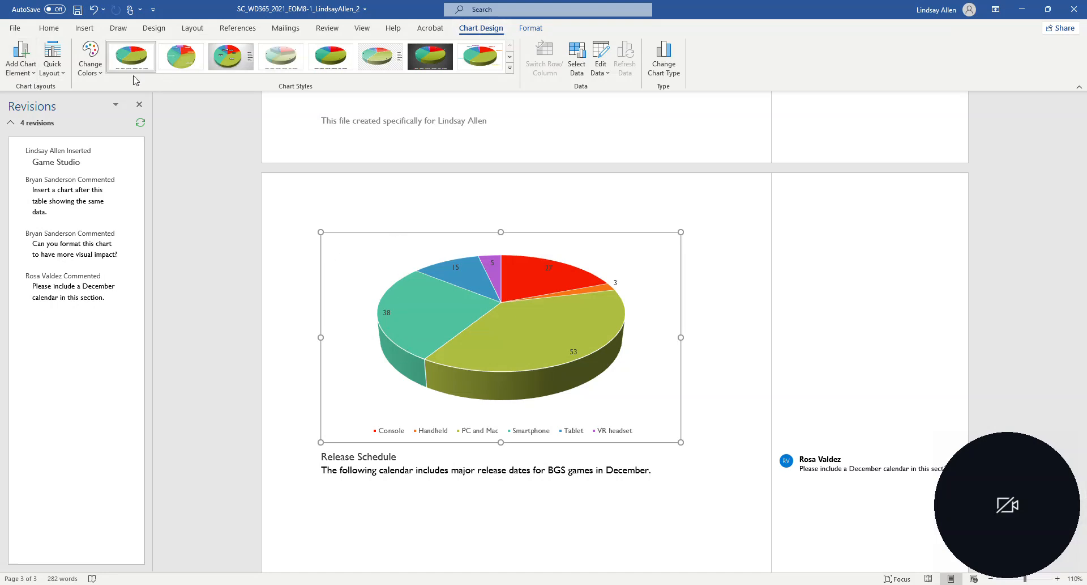
{"action": "left_click", "coordinate": [23, 69]}
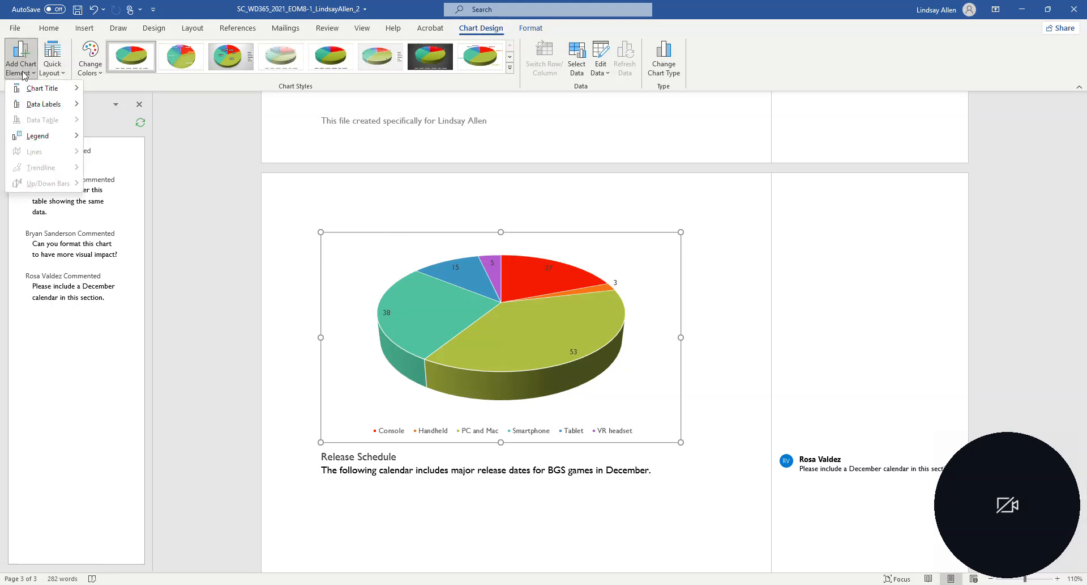
{"action": "mouse_move", "coordinate": [25, 91]}
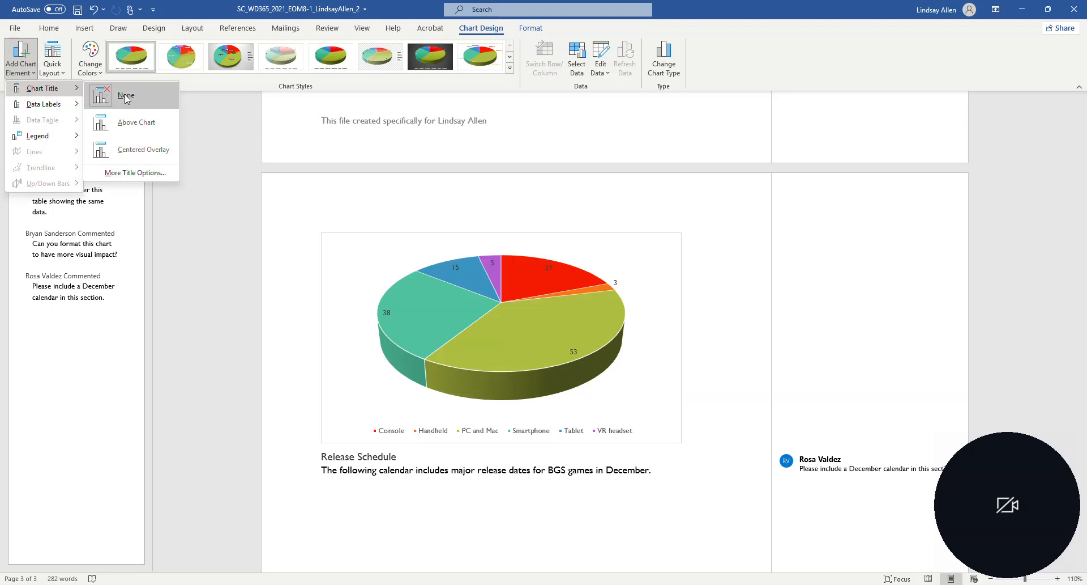
{"action": "left_click", "coordinate": [141, 124]}
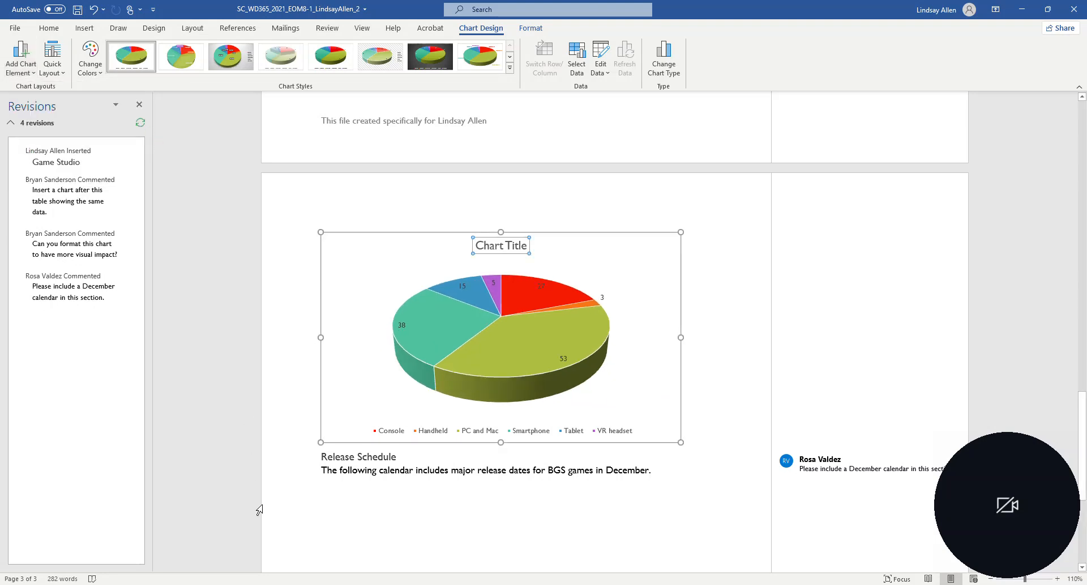
Check step 8 in the instructions document, return to the memo and replace the pie chart's placeholder title with "Developers per Platform".
{"action": "mouse_move", "coordinate": [320, 583]}
{"action": "left_click", "coordinate": [280, 569]}
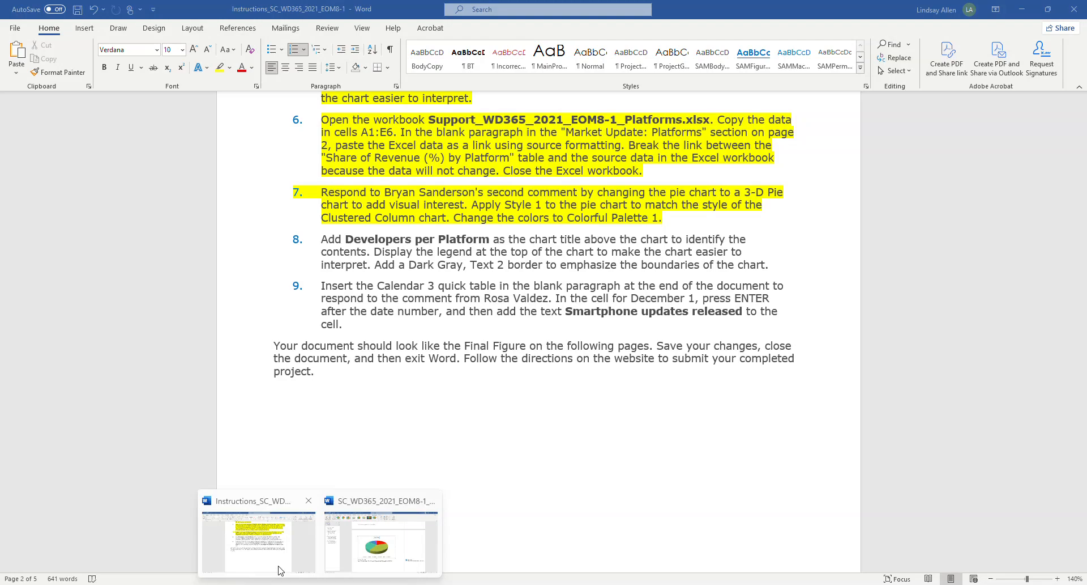
{"action": "left_click", "coordinate": [377, 548]}
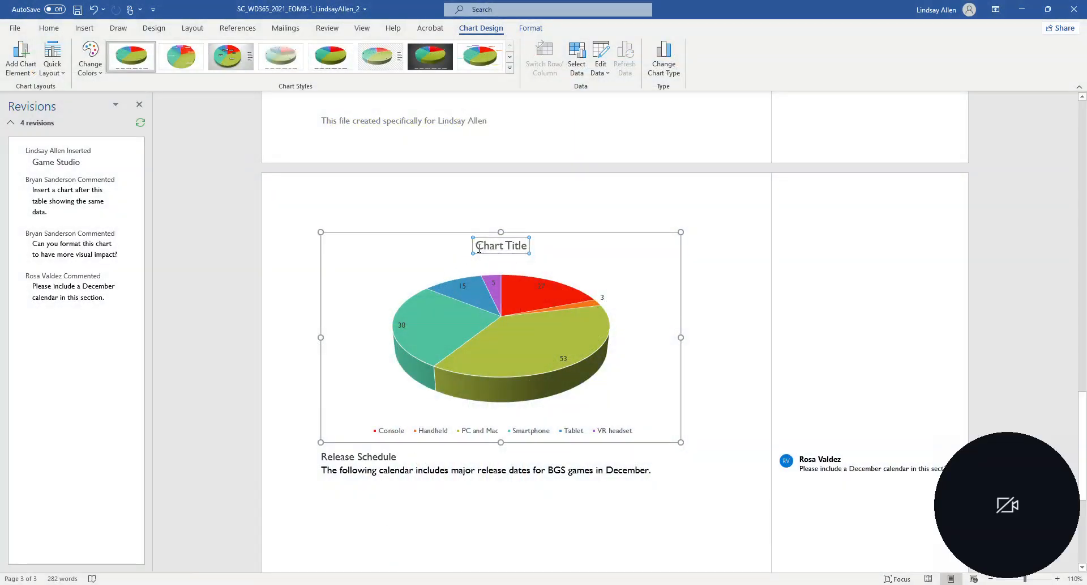
{"action": "key", "text": "Delete"}
{"action": "key", "text": "Delete"}
{"action": "key", "text": "Delete"}
{"action": "key", "text": "Delete"}
{"action": "key", "text": "Delete"}
{"action": "key", "text": "Delete"}
{"action": "key", "text": "Delete"}
{"action": "key", "text": "Delete"}
{"action": "key", "text": "Delete"}
{"action": "key", "text": "Delete"}
{"action": "key", "text": "Delete"}
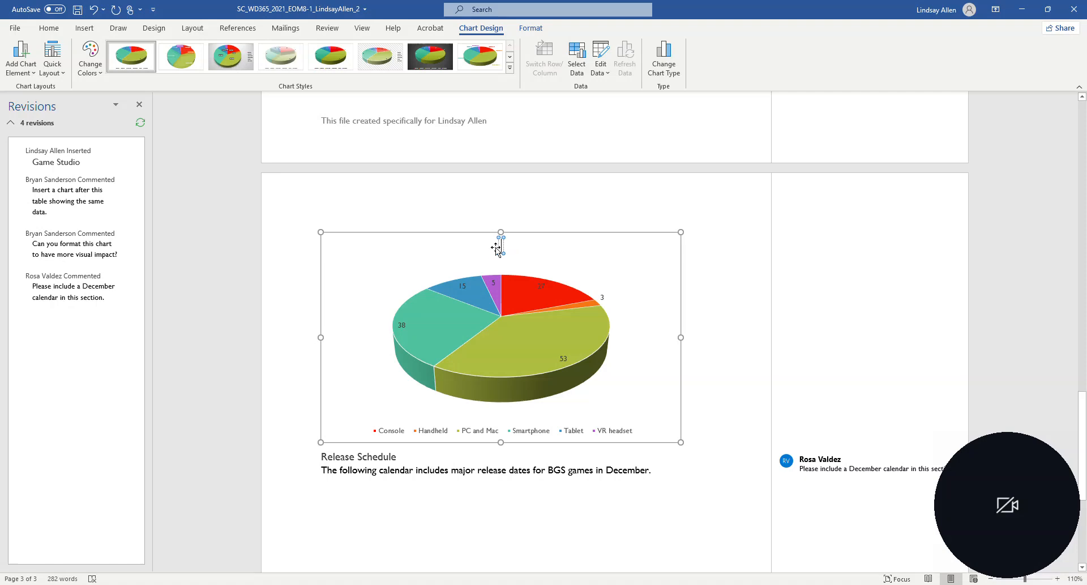
{"action": "type", "text": "Develop"}
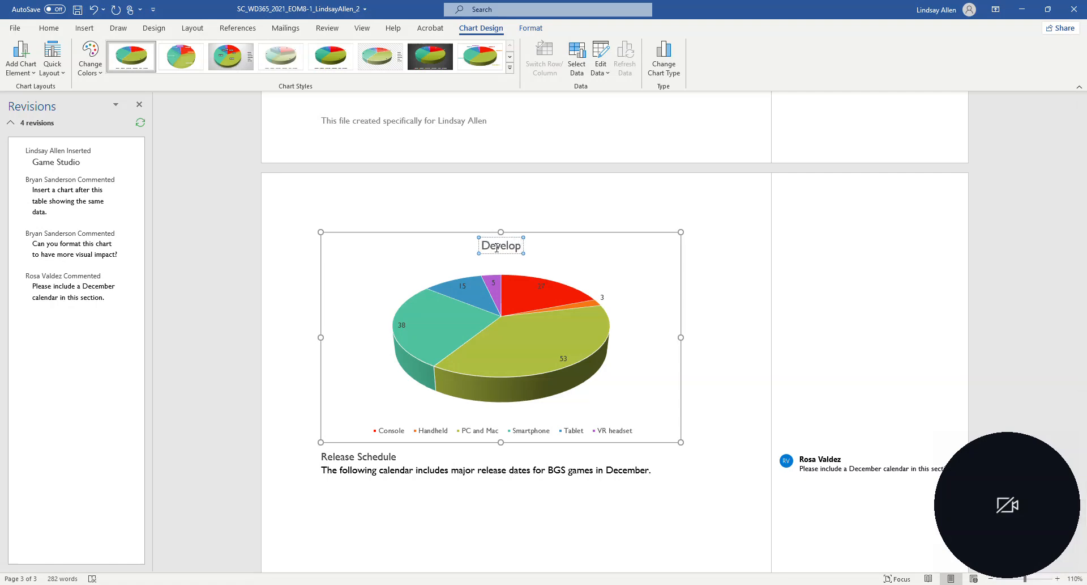
{"action": "type", "text": "ers per Pla"}
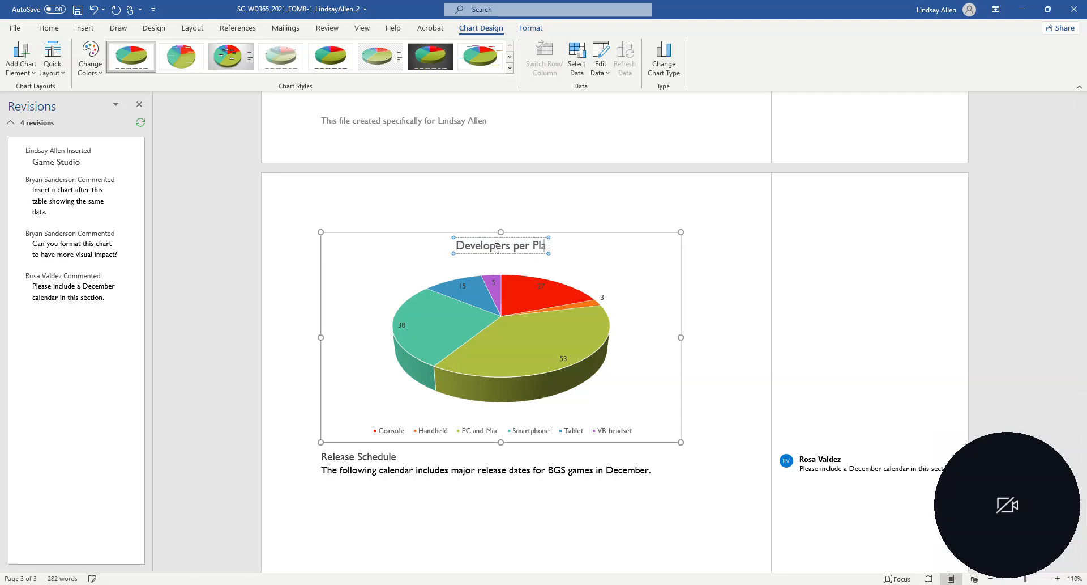
{"action": "type", "text": "tform"}
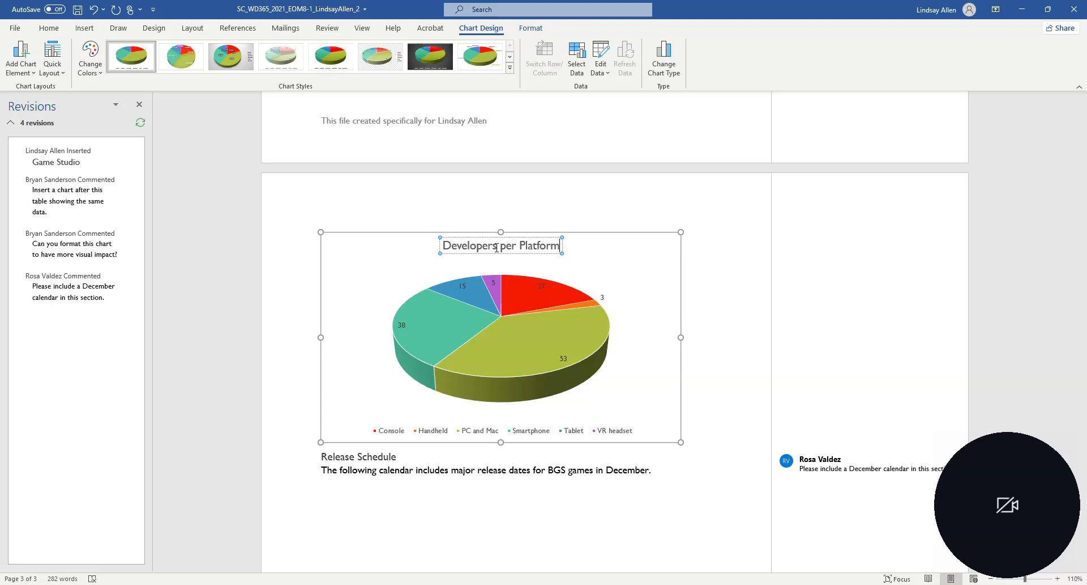
Switch to the instructions document and highlight the first sentence of step 8, about the chart title, in yellow.
{"action": "mouse_move", "coordinate": [333, 579]}
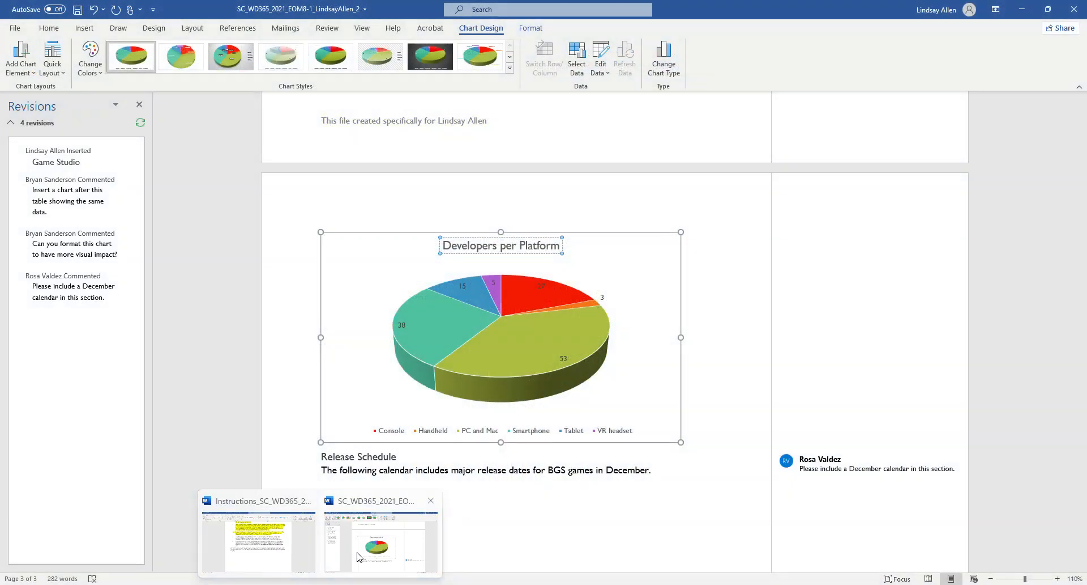
{"action": "left_click", "coordinate": [407, 558]}
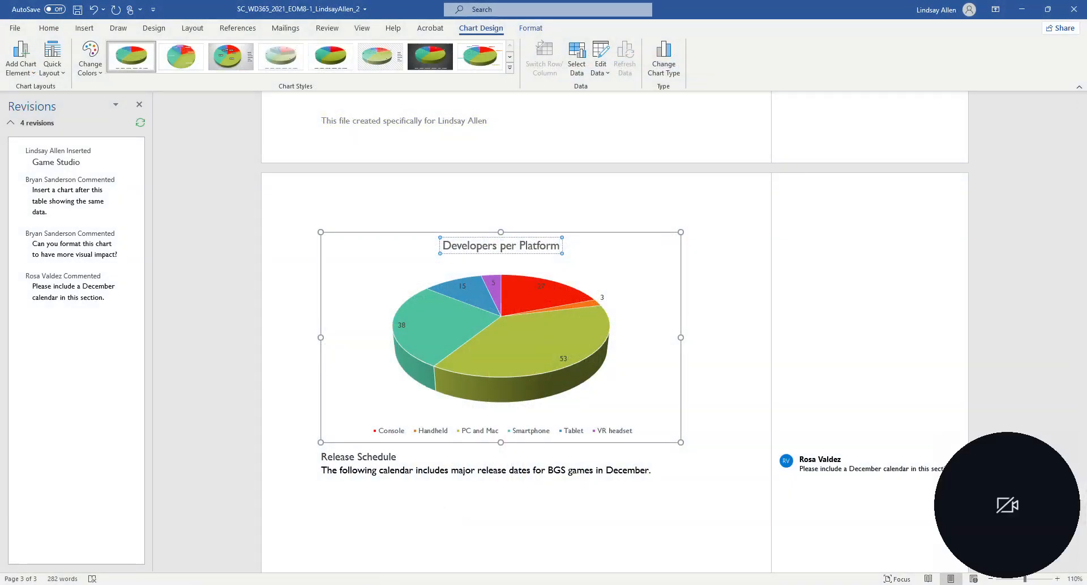
{"action": "left_click", "coordinate": [284, 558]}
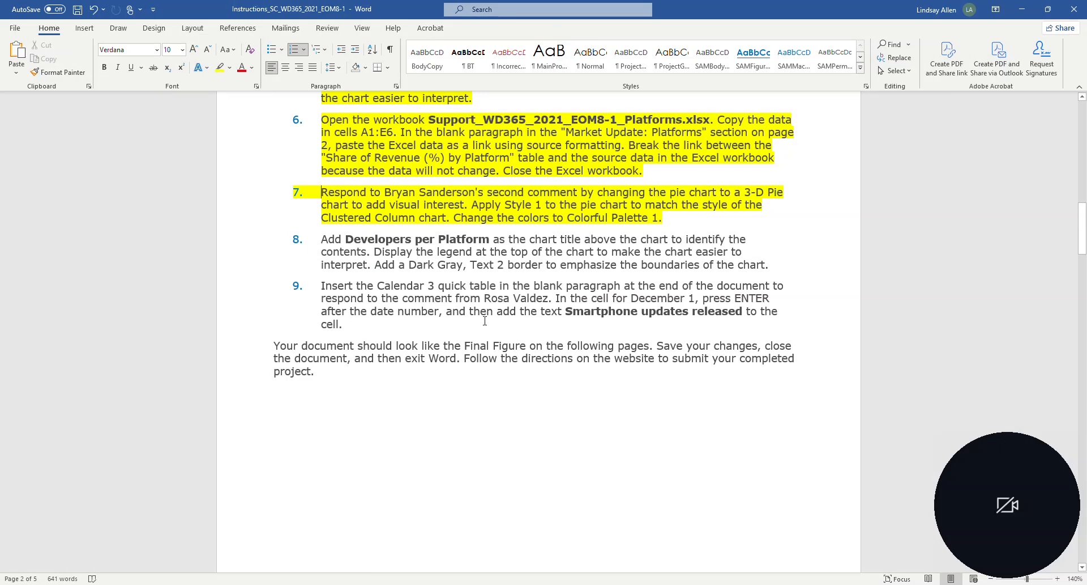
{"action": "left_click_drag", "start_coordinate": [374, 253], "coordinate": [341, 245]}
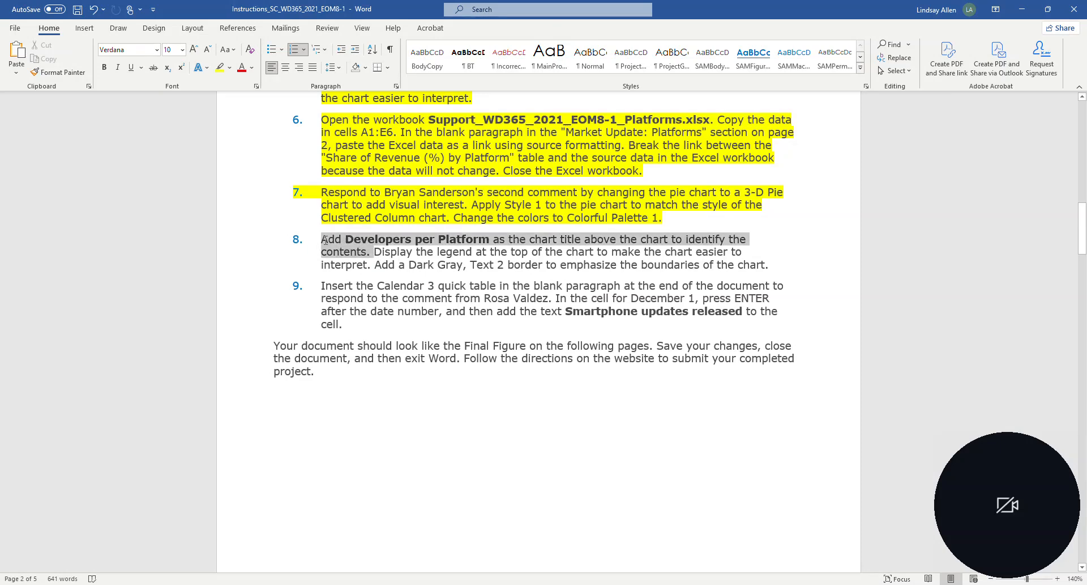
{"action": "left_click", "coordinate": [221, 68]}
{"action": "key", "text": "Left"}
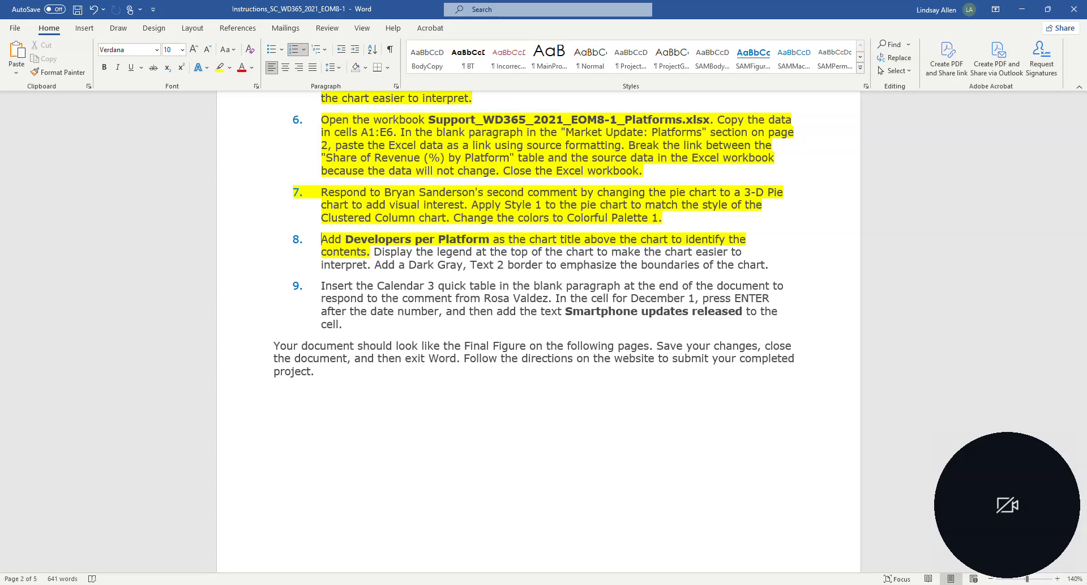
Return to the memo and display the pie chart's legend at the top of the chart.
{"action": "left_click", "coordinate": [405, 536]}
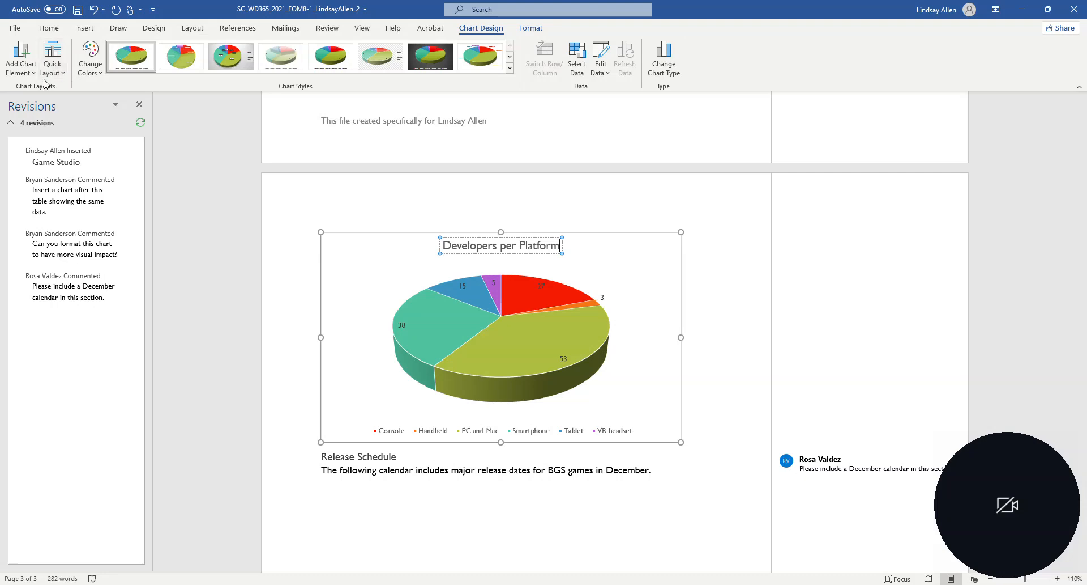
{"action": "left_click", "coordinate": [24, 72]}
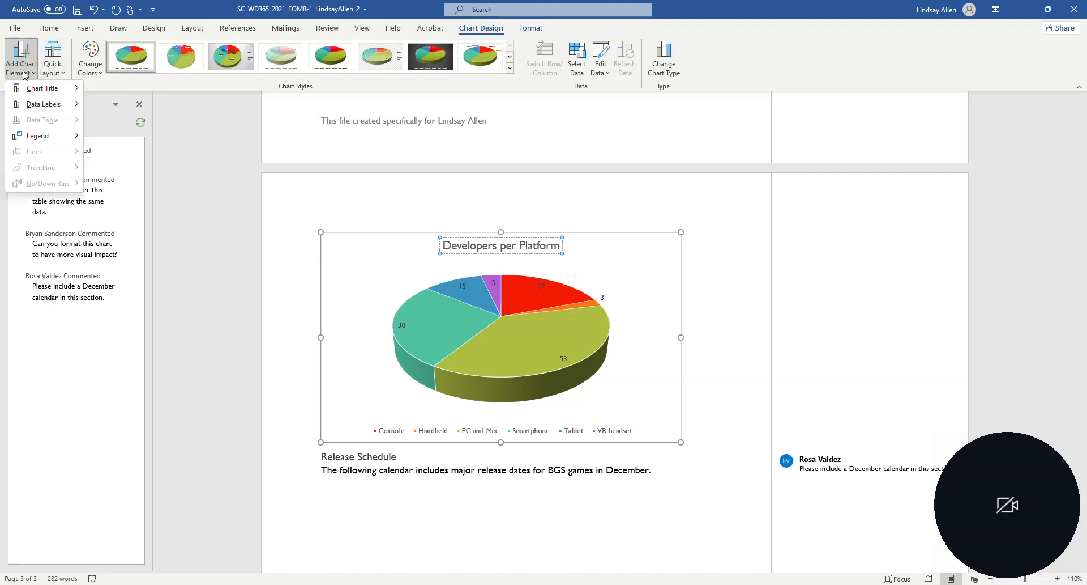
{"action": "mouse_move", "coordinate": [38, 139]}
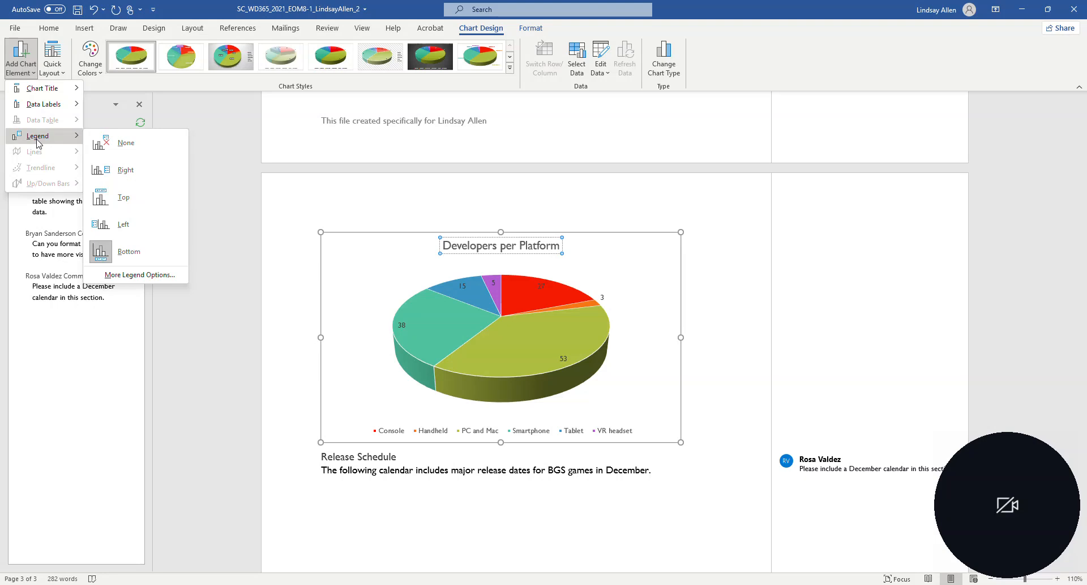
{"action": "left_click", "coordinate": [124, 198]}
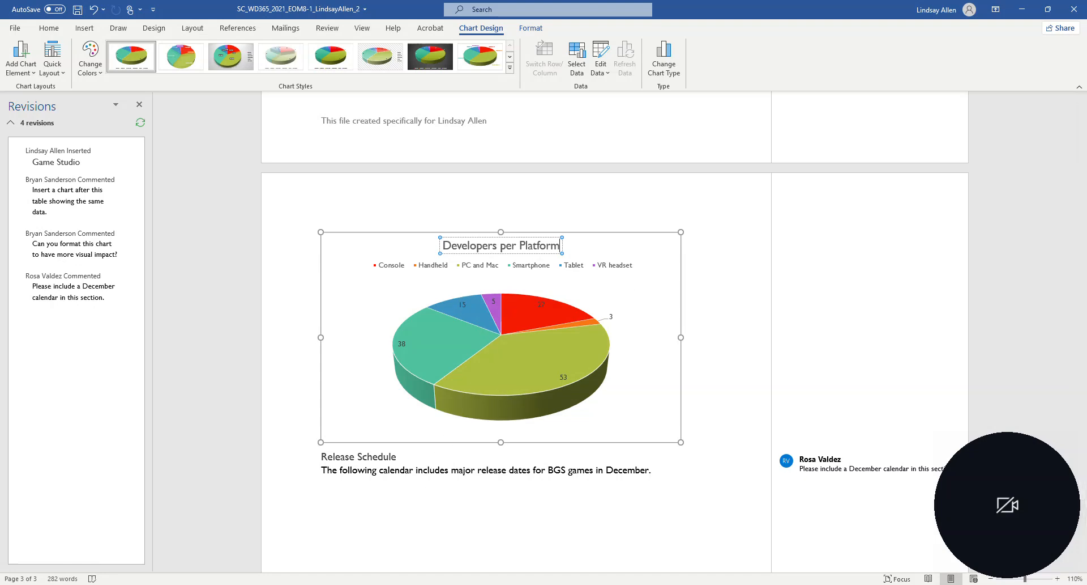
Check the border requirement in the instructions document, return to the memo and give the pie chart area a Dark Gray, Text 2 outline.
{"action": "mouse_move", "coordinate": [320, 584]}
{"action": "left_click", "coordinate": [287, 561]}
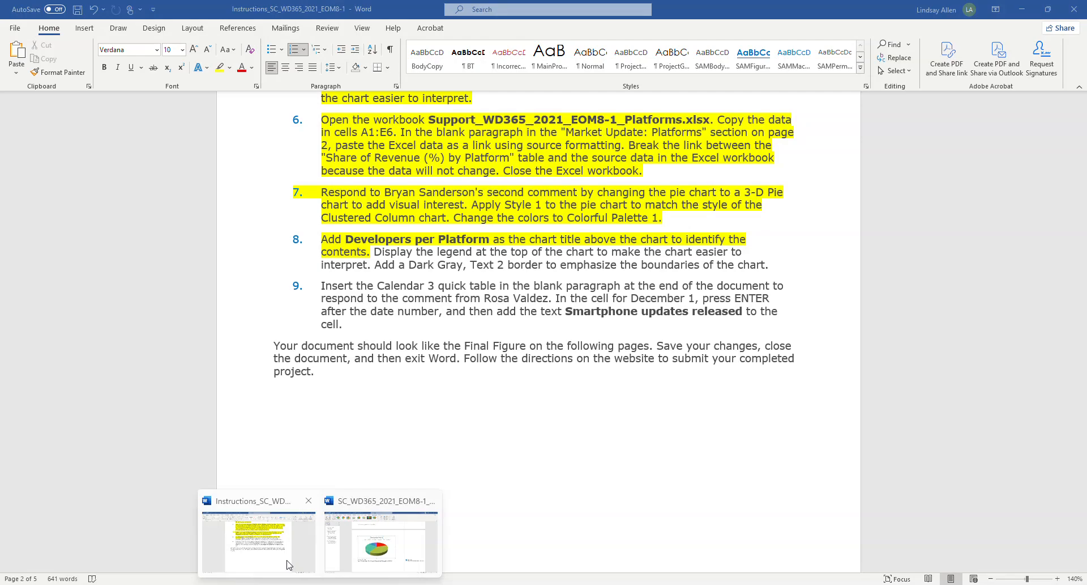
{"action": "left_click", "coordinate": [391, 558]}
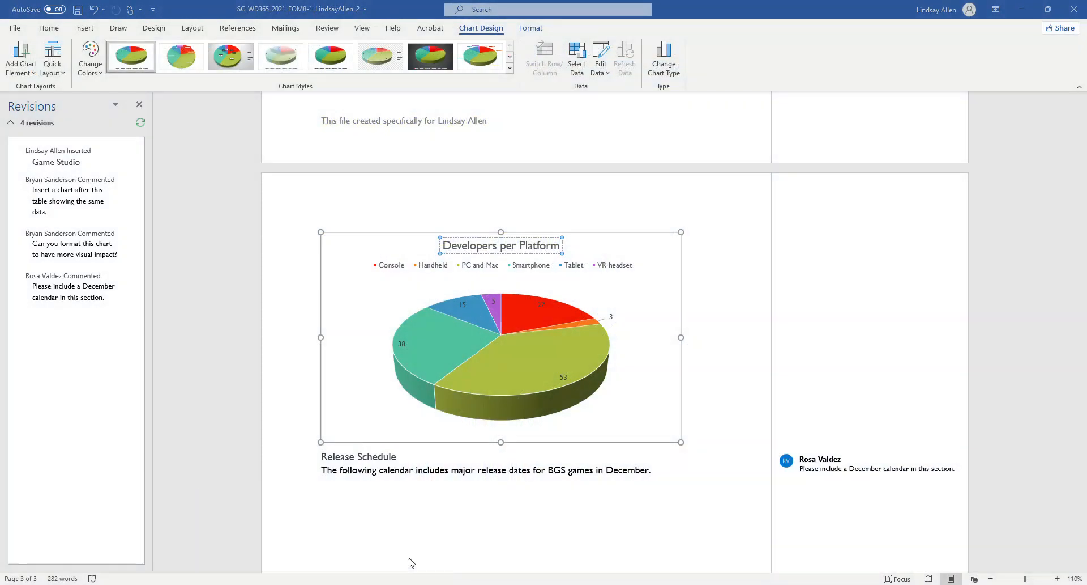
{"action": "left_click", "coordinate": [744, 354]}
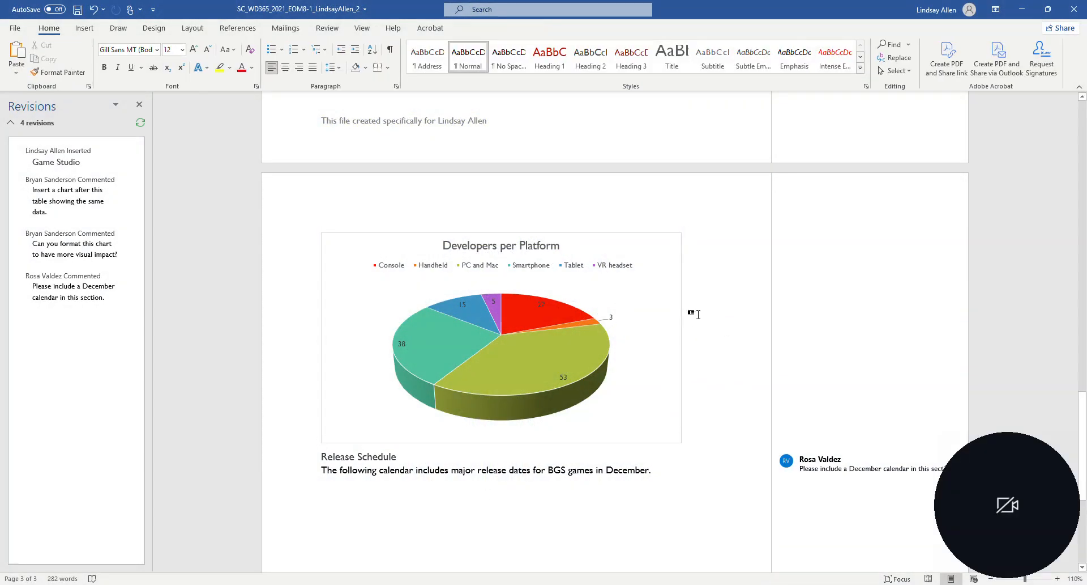
{"action": "left_click", "coordinate": [664, 282]}
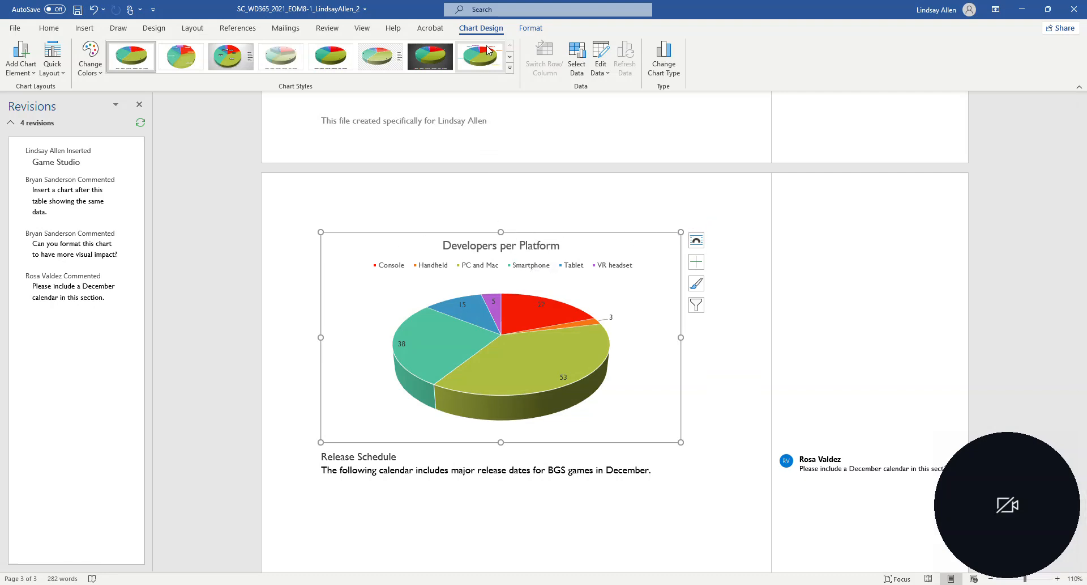
{"action": "left_click", "coordinate": [531, 29]}
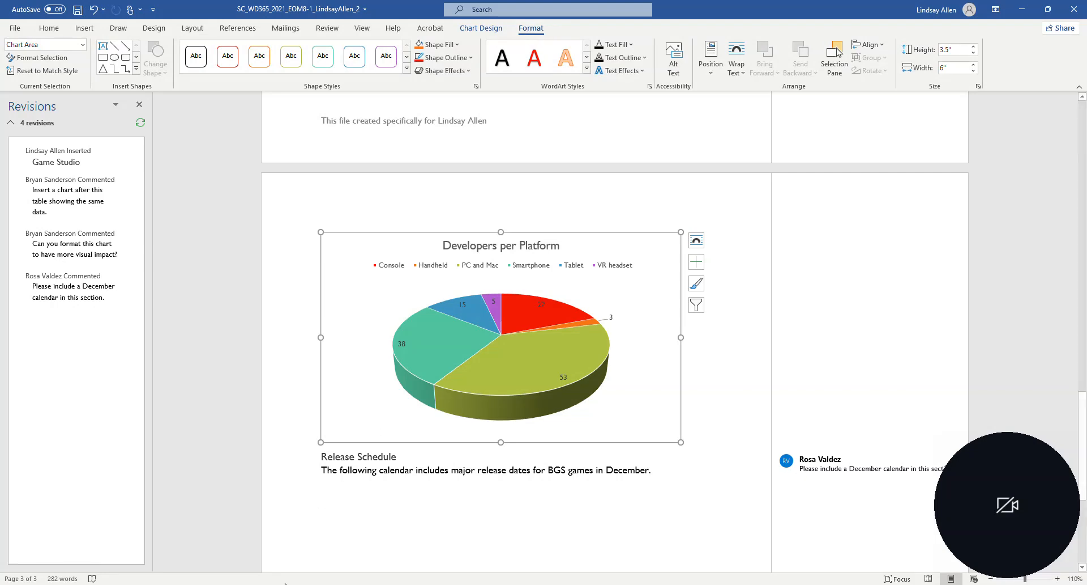
{"action": "mouse_move", "coordinate": [320, 584]}
{"action": "mouse_move", "coordinate": [288, 548]}
{"action": "left_click", "coordinate": [469, 59]}
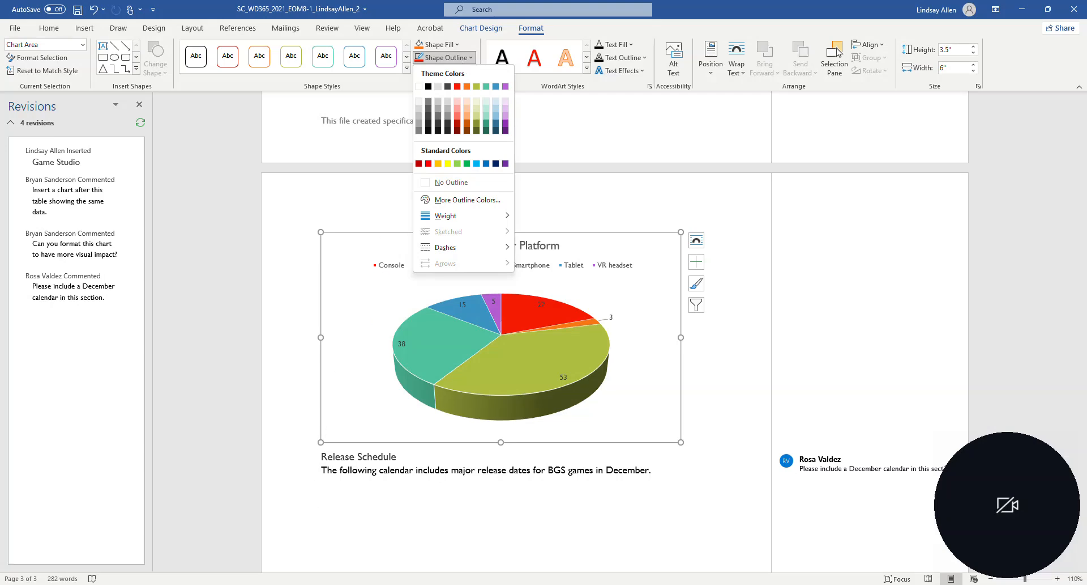
{"action": "left_click", "coordinate": [278, 555]}
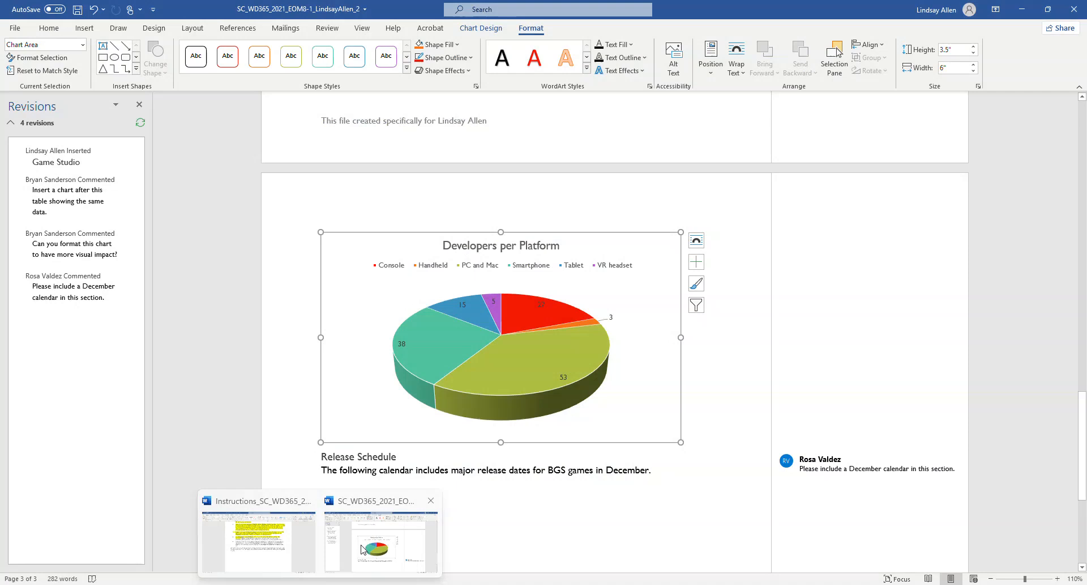
{"action": "left_click", "coordinate": [364, 547]}
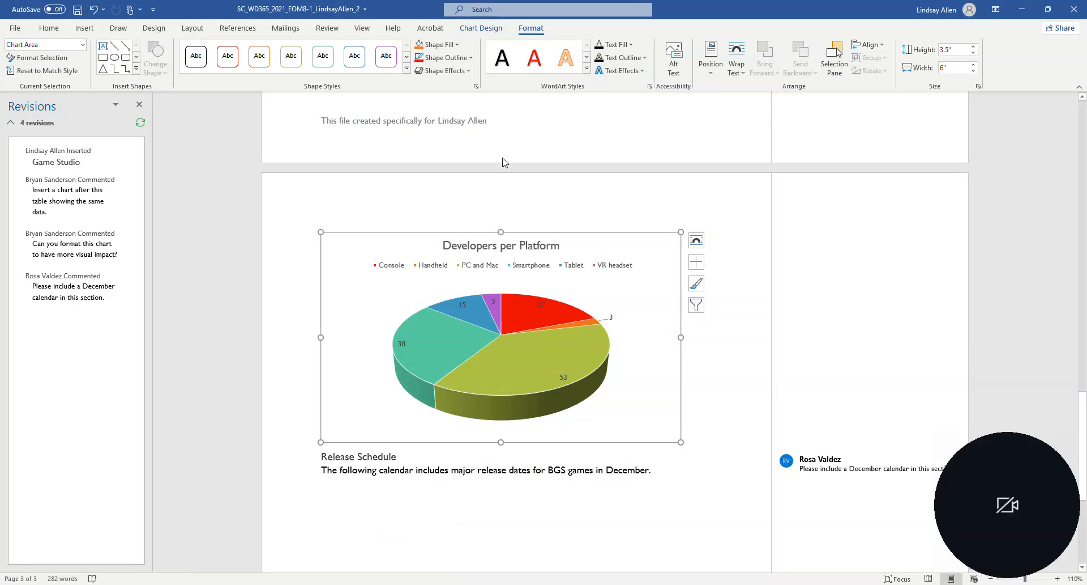
{"action": "left_click", "coordinate": [445, 57]}
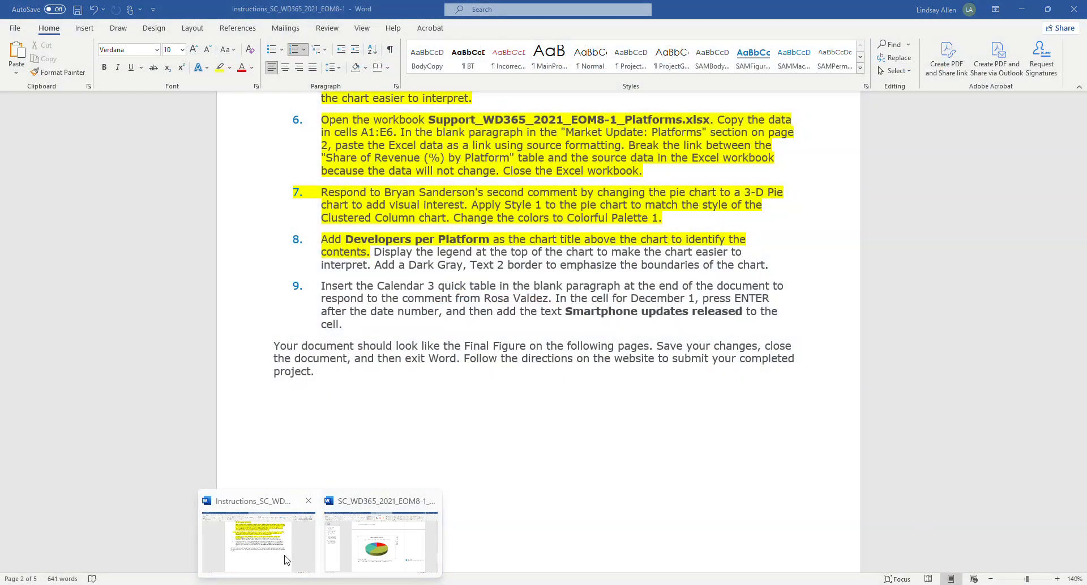
{"action": "left_click", "coordinate": [286, 559]}
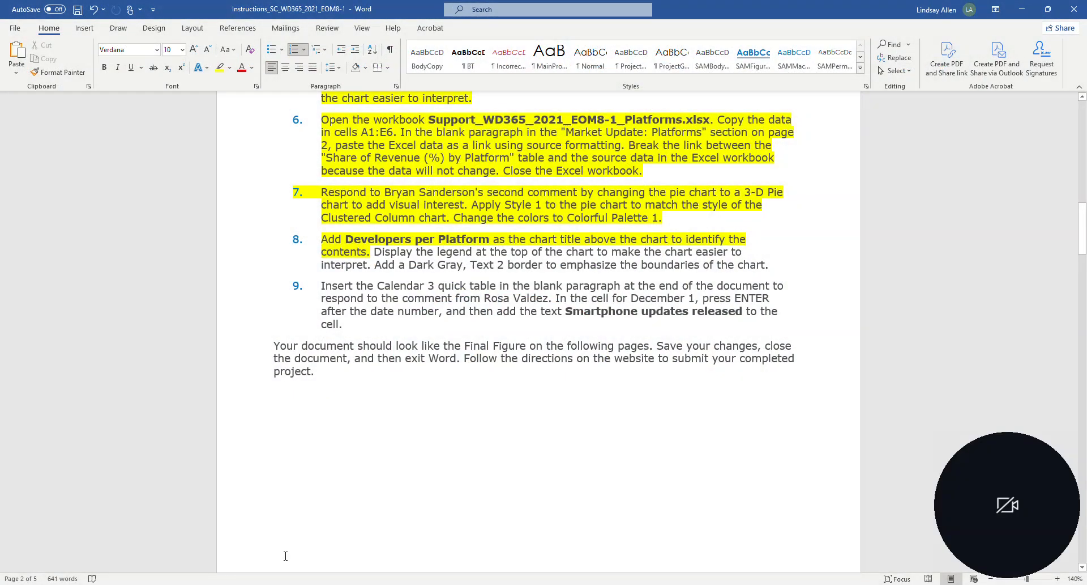
{"action": "mouse_move", "coordinate": [340, 584]}
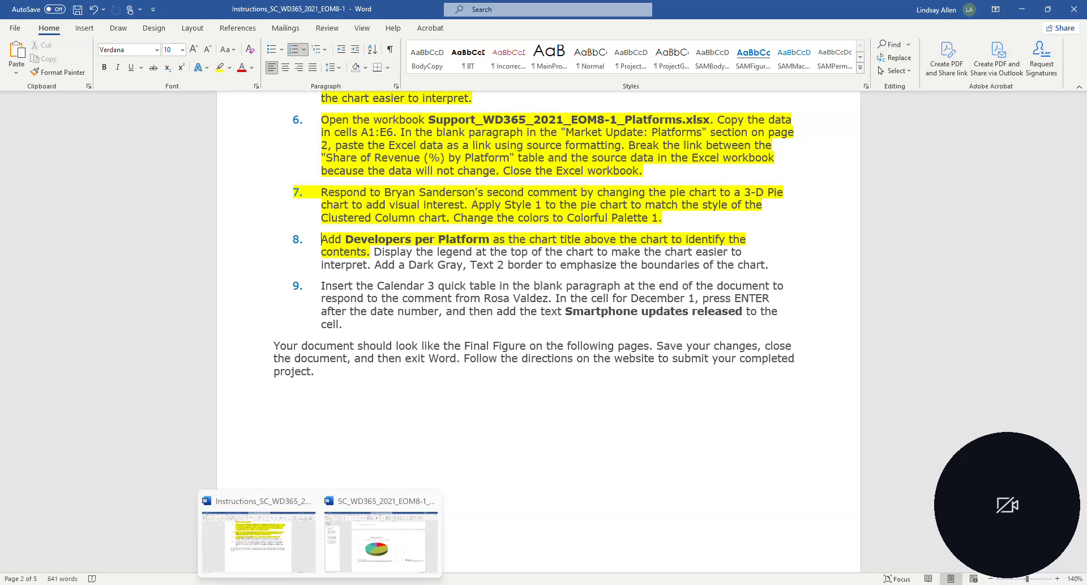
{"action": "left_click", "coordinate": [361, 555]}
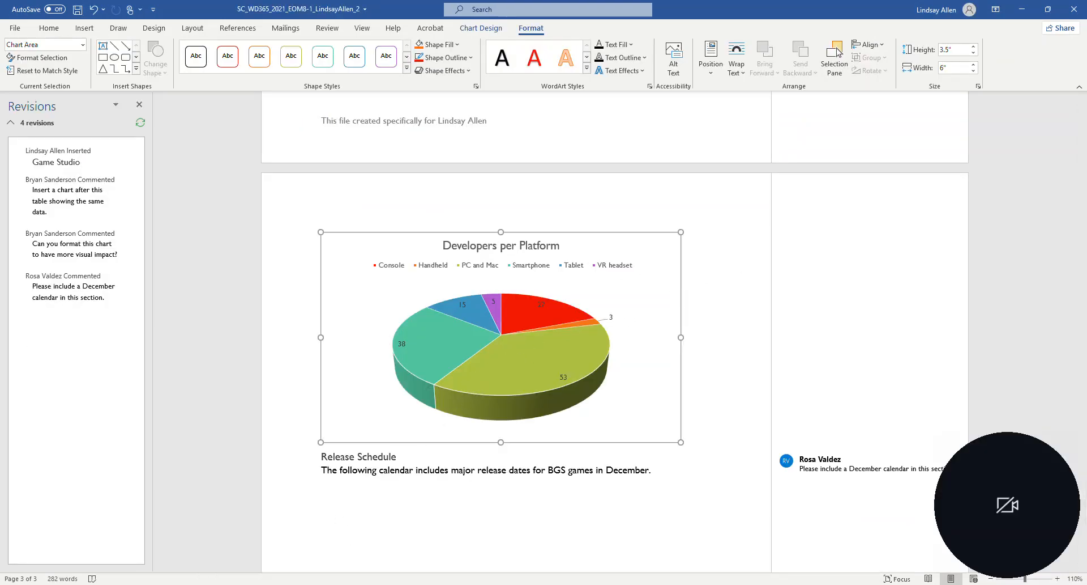
{"action": "left_click", "coordinate": [467, 59]}
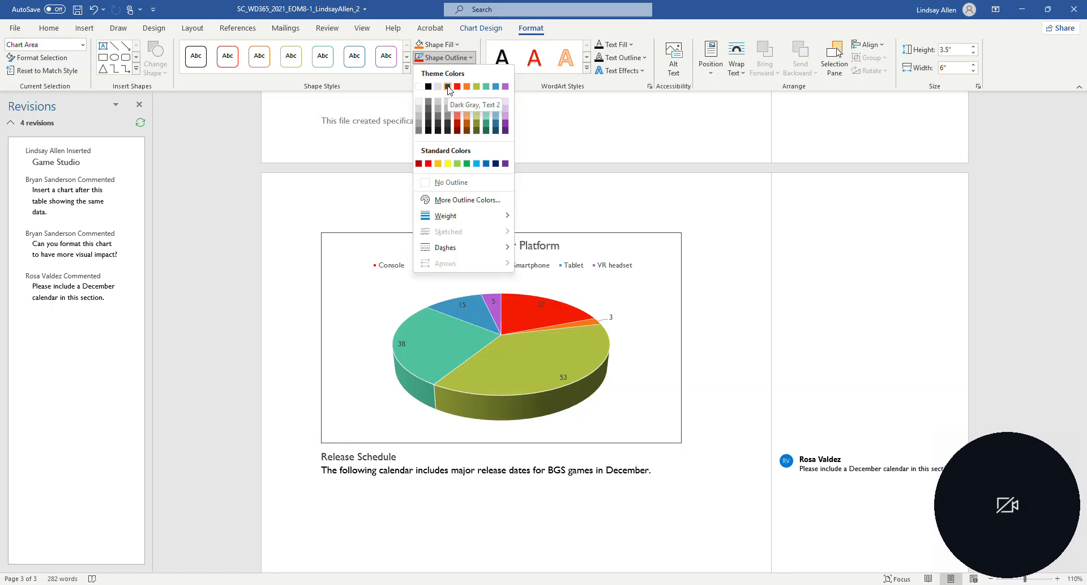
{"action": "left_click", "coordinate": [448, 86]}
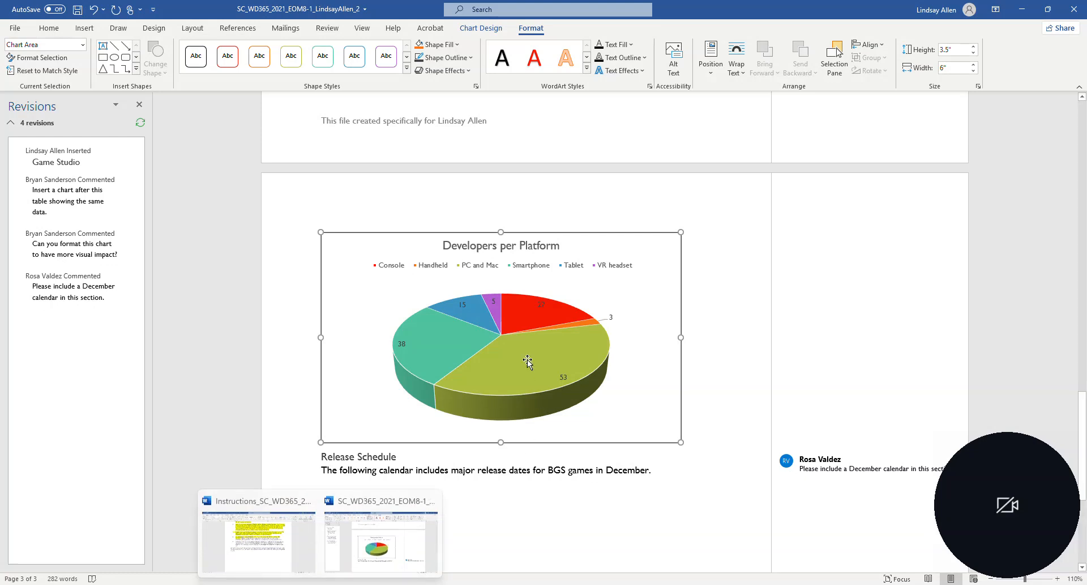
Switch to the instructions document and highlight the rest of step 8, about the legend and border, in yellow.
{"action": "mouse_move", "coordinate": [485, 307]}
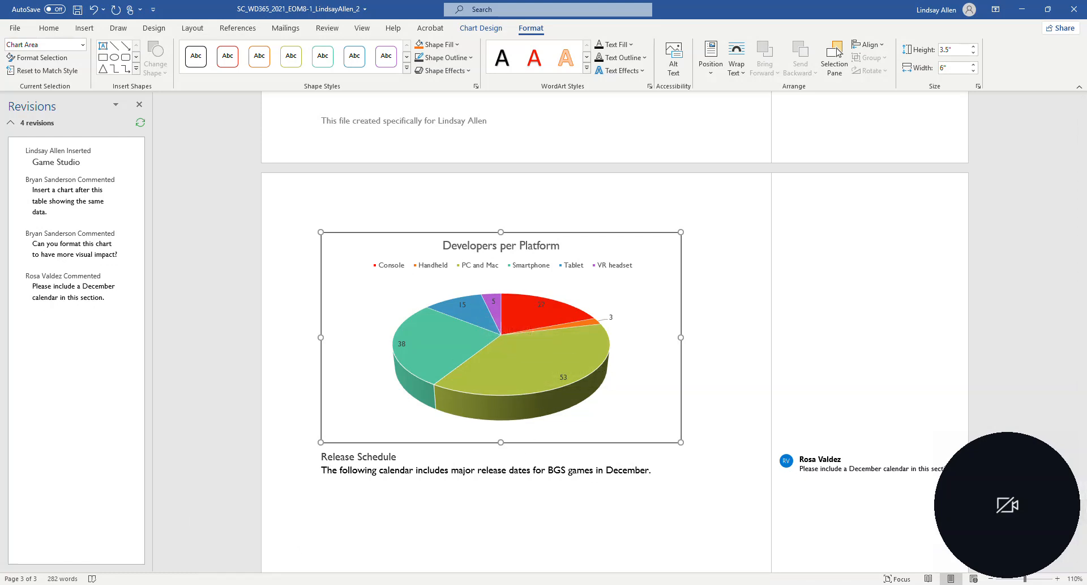
{"action": "mouse_move", "coordinate": [321, 578]}
{"action": "mouse_move", "coordinate": [264, 532]}
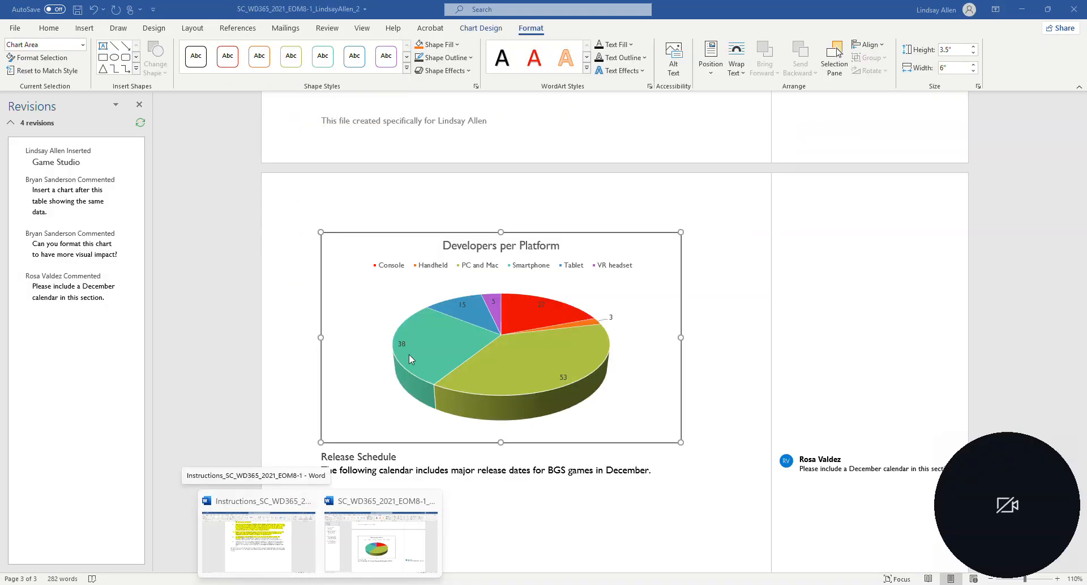
{"action": "left_click", "coordinate": [306, 552]}
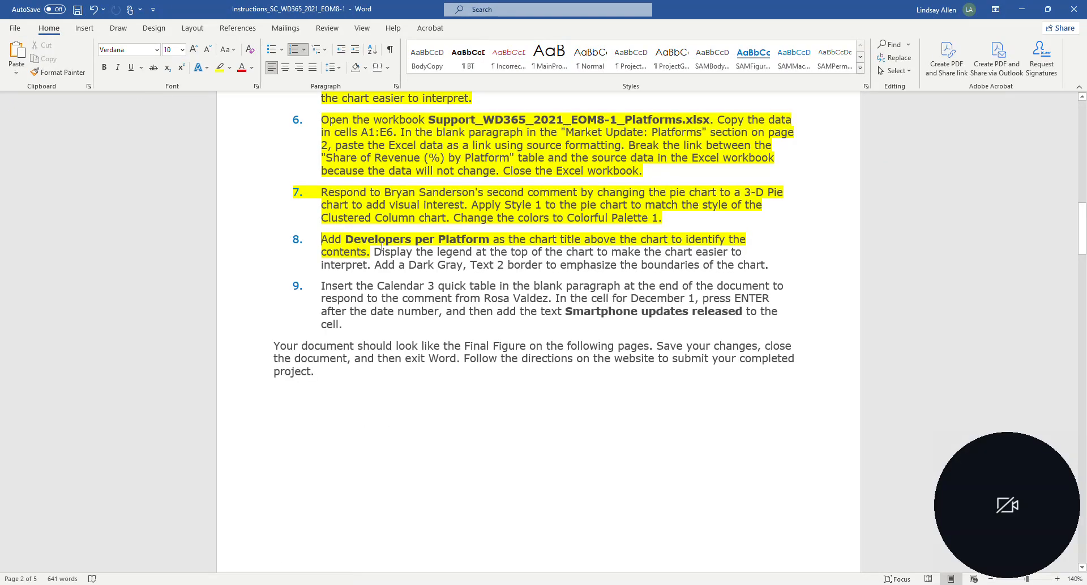
{"action": "left_click_drag", "start_coordinate": [375, 251], "coordinate": [774, 264]}
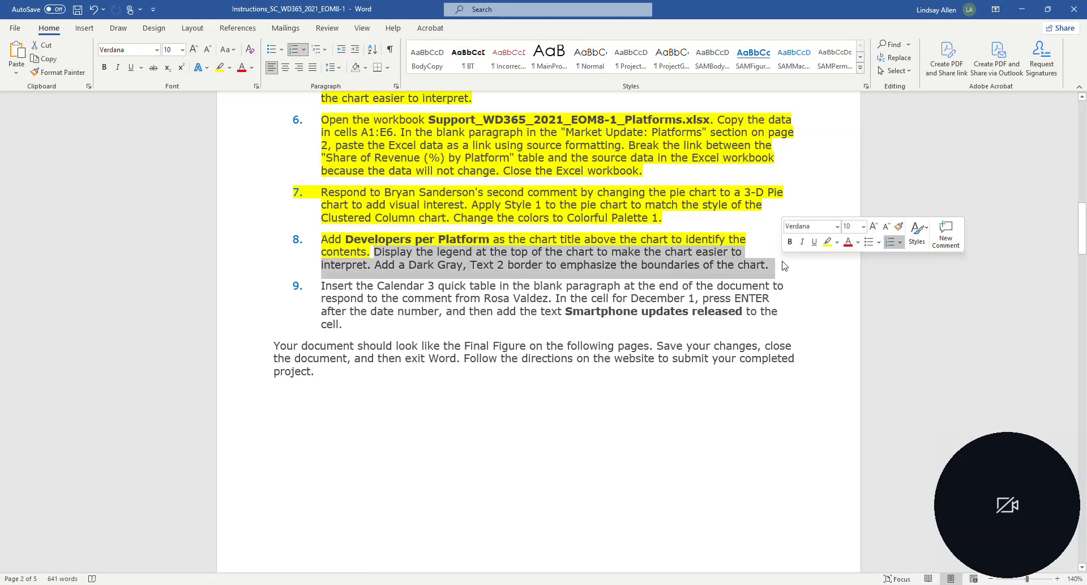
{"action": "left_click", "coordinate": [219, 66]}
{"action": "left_click", "coordinate": [401, 465]}
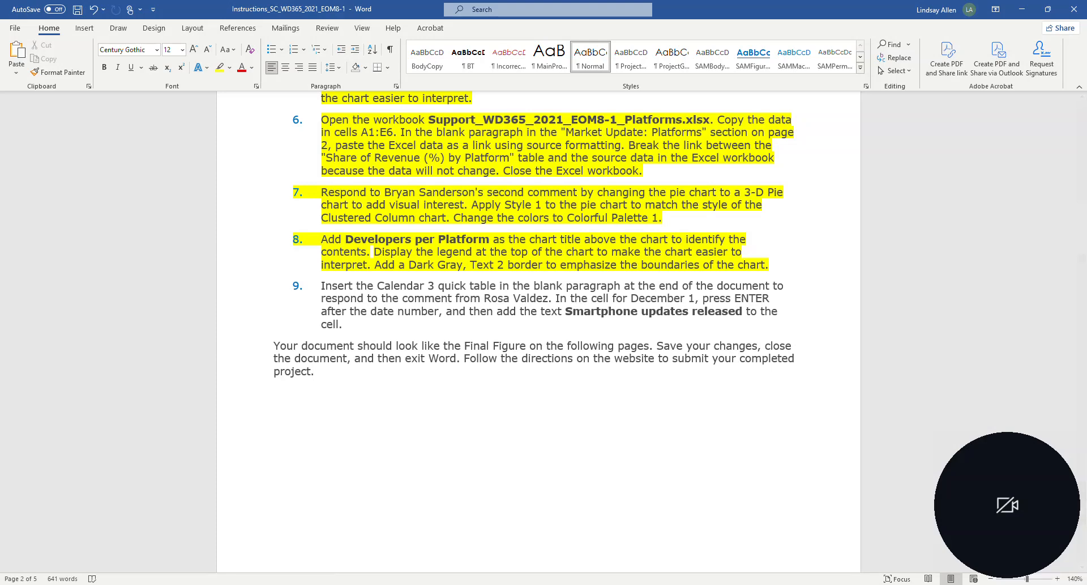
{"action": "mouse_move", "coordinate": [320, 584]}
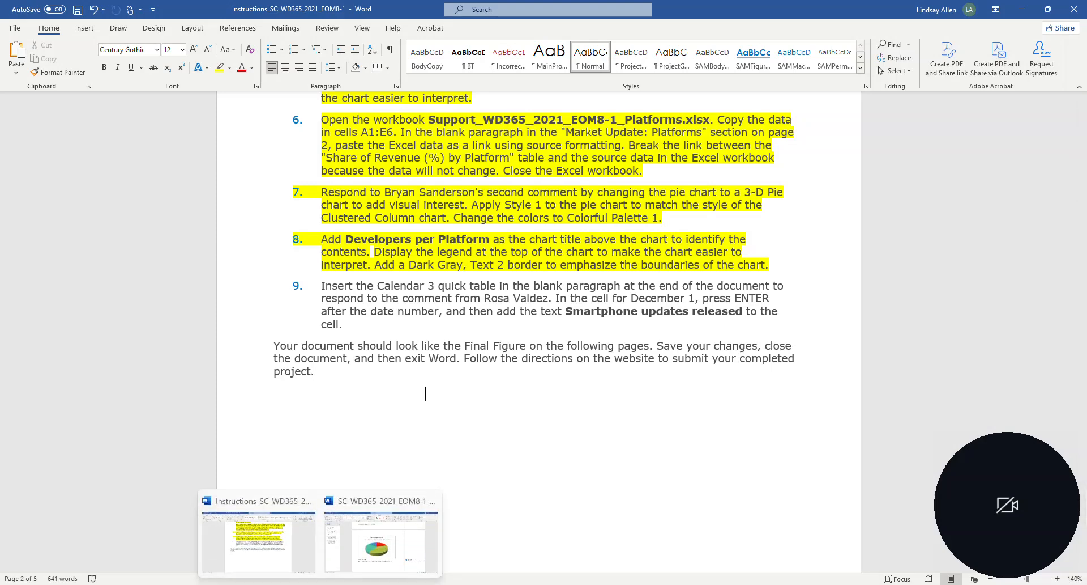
Check step 9 in the instructions document and insert the Calendar 3 quick table in the blank paragraph at the end of the memo.
{"action": "left_click", "coordinate": [368, 569]}
{"action": "scroll", "coordinate": [388, 527], "scroll_direction": "down", "scroll_amount": 5}
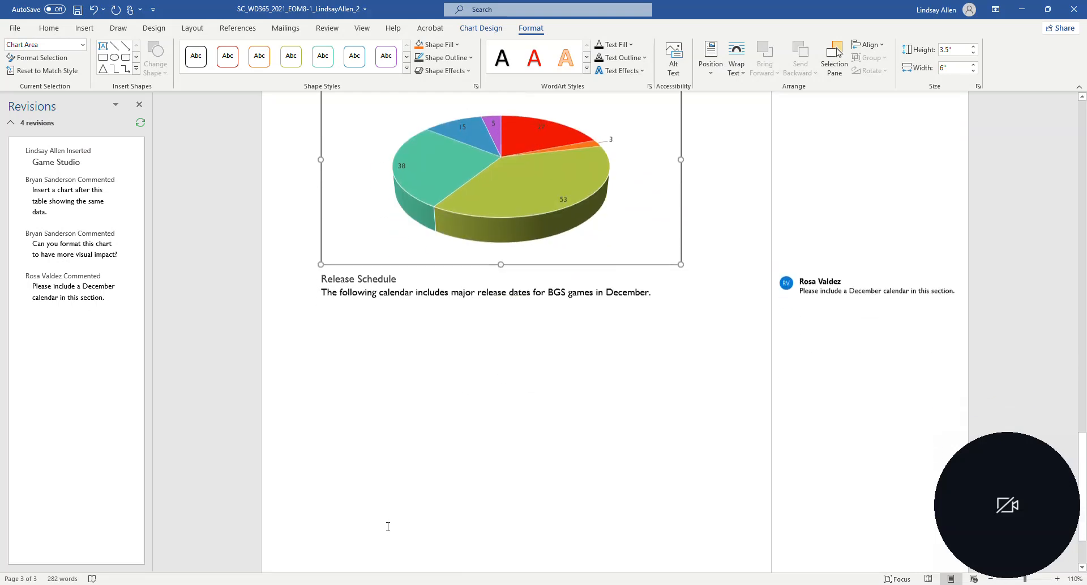
{"action": "scroll", "coordinate": [380, 535], "scroll_direction": "up", "scroll_amount": 2}
{"action": "left_click", "coordinate": [340, 329]}
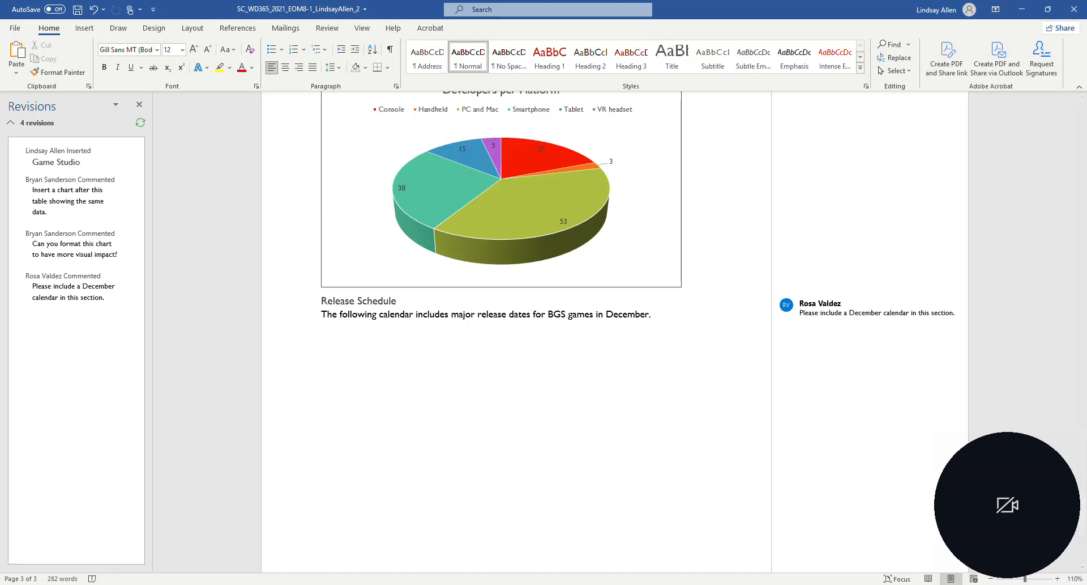
{"action": "mouse_move", "coordinate": [320, 583]}
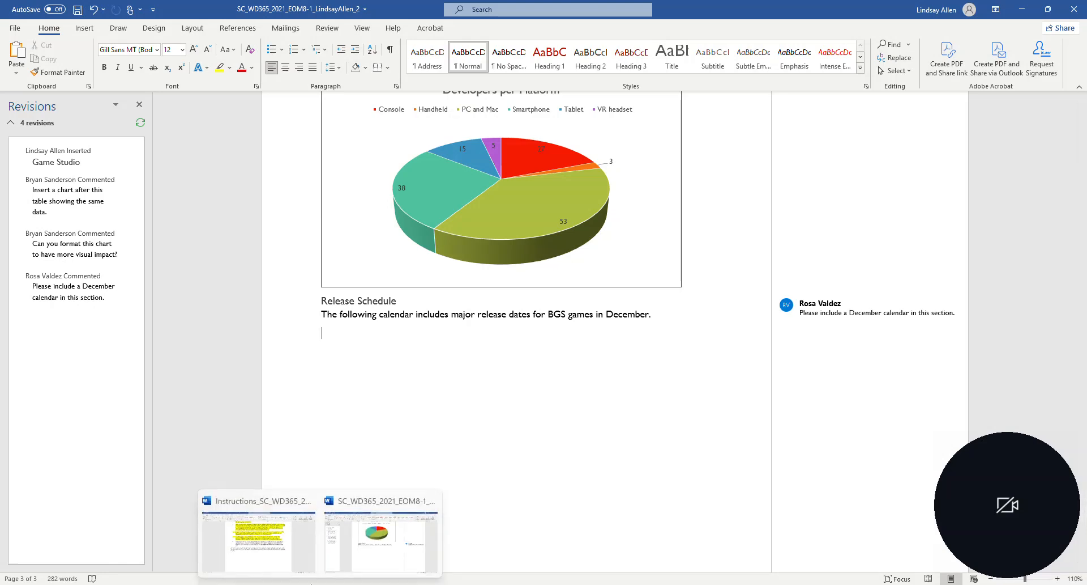
{"action": "left_click", "coordinate": [279, 548]}
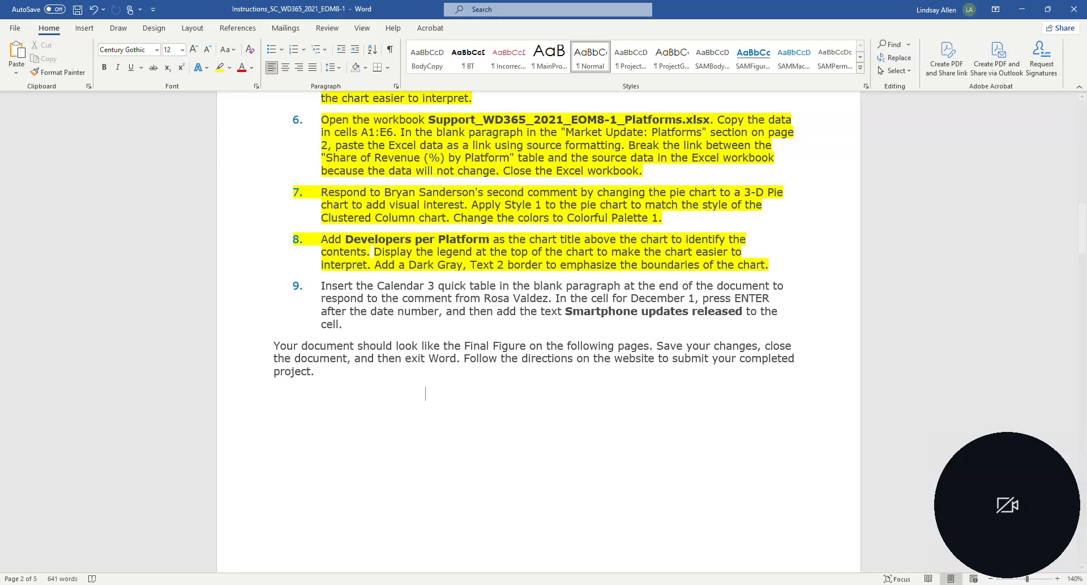
{"action": "mouse_move", "coordinate": [320, 584]}
{"action": "key", "text": "alt+Tab"}
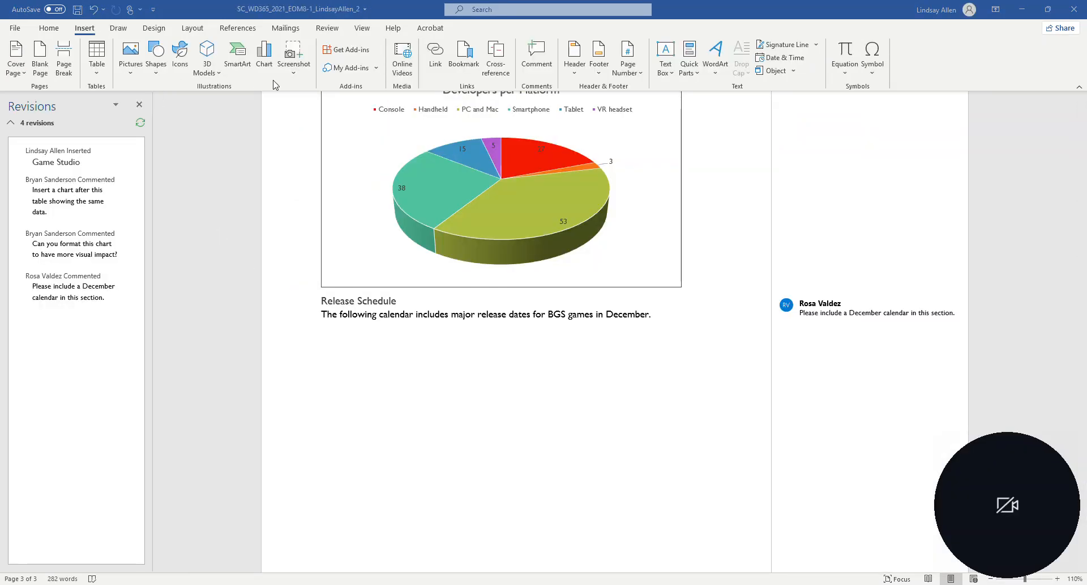
{"action": "left_click", "coordinate": [86, 32]}
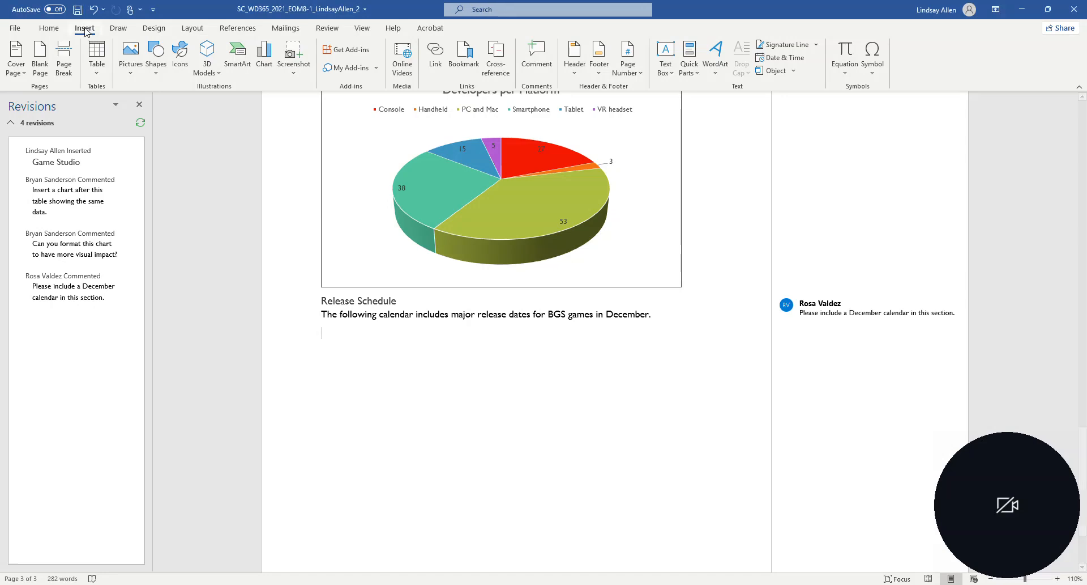
{"action": "left_click", "coordinate": [97, 72]}
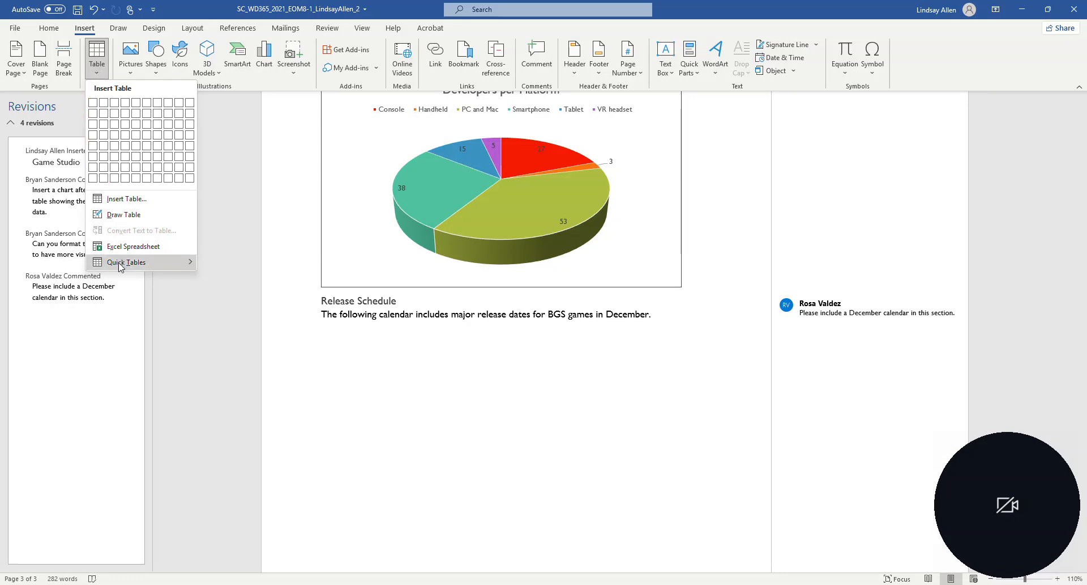
{"action": "mouse_move", "coordinate": [120, 265]}
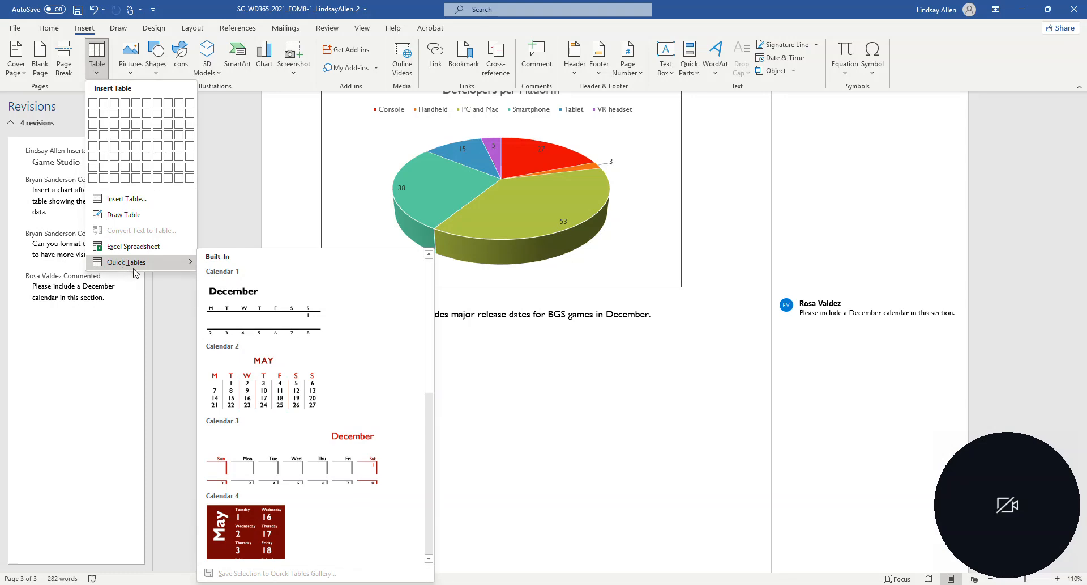
{"action": "left_click", "coordinate": [260, 451]}
{"action": "scroll", "coordinate": [679, 335], "scroll_direction": "down", "scroll_amount": 1}
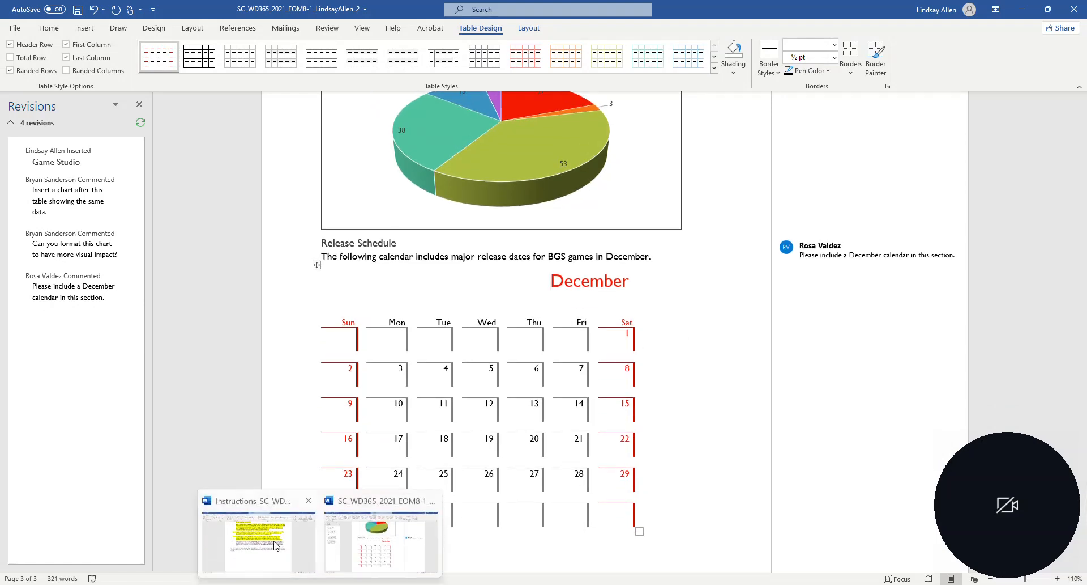
Copy "Smartphone updates released" from step 9 of the instructions and paste it on a new line in the calendar's December 1 cell.
{"action": "left_click", "coordinate": [289, 526]}
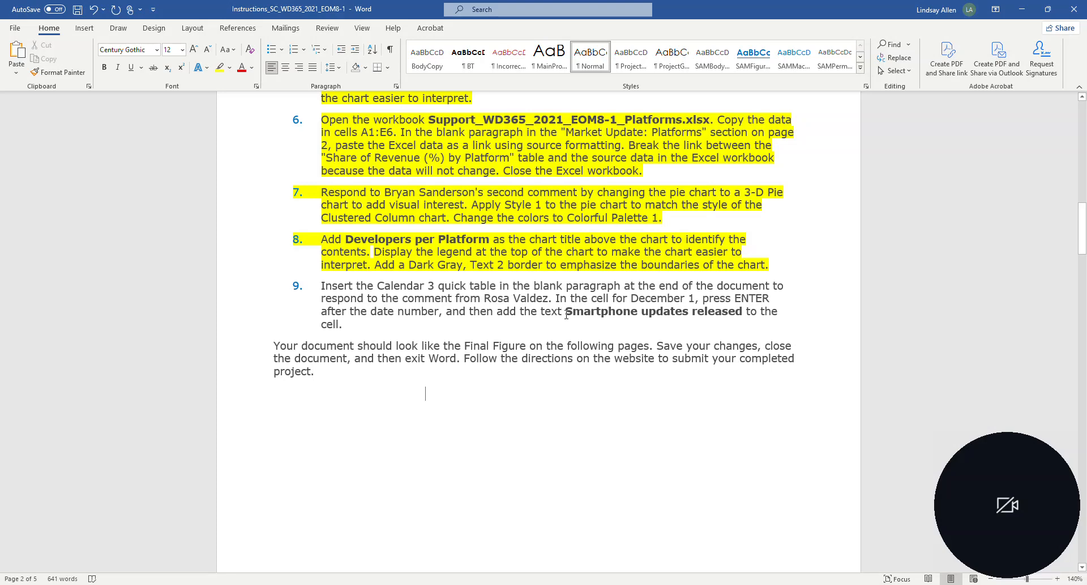
{"action": "left_click_drag", "start_coordinate": [565, 313], "coordinate": [742, 310]}
{"action": "key", "text": "ctrl+c"}
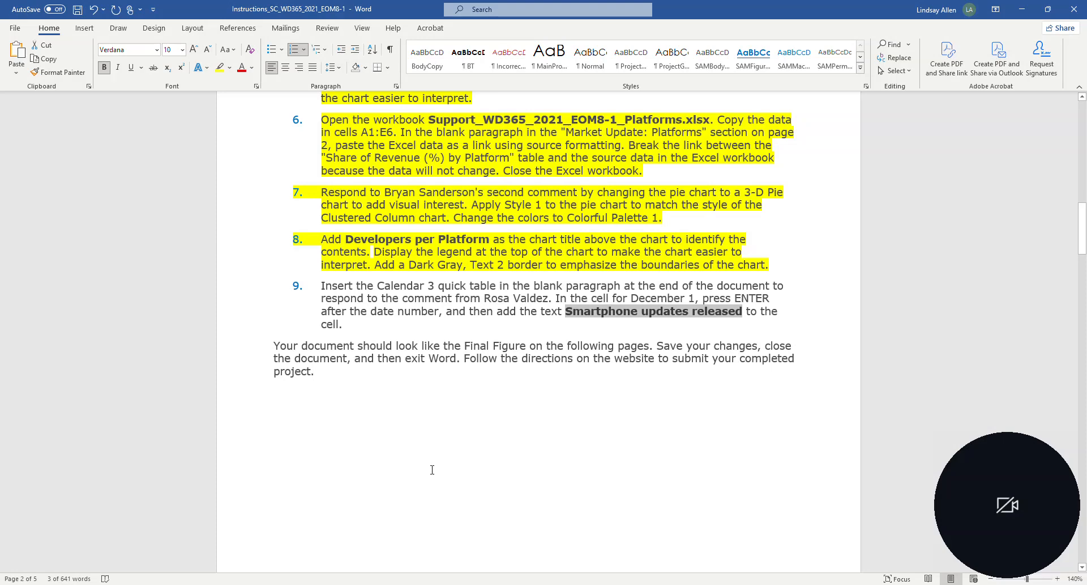
{"action": "mouse_move", "coordinate": [373, 583]}
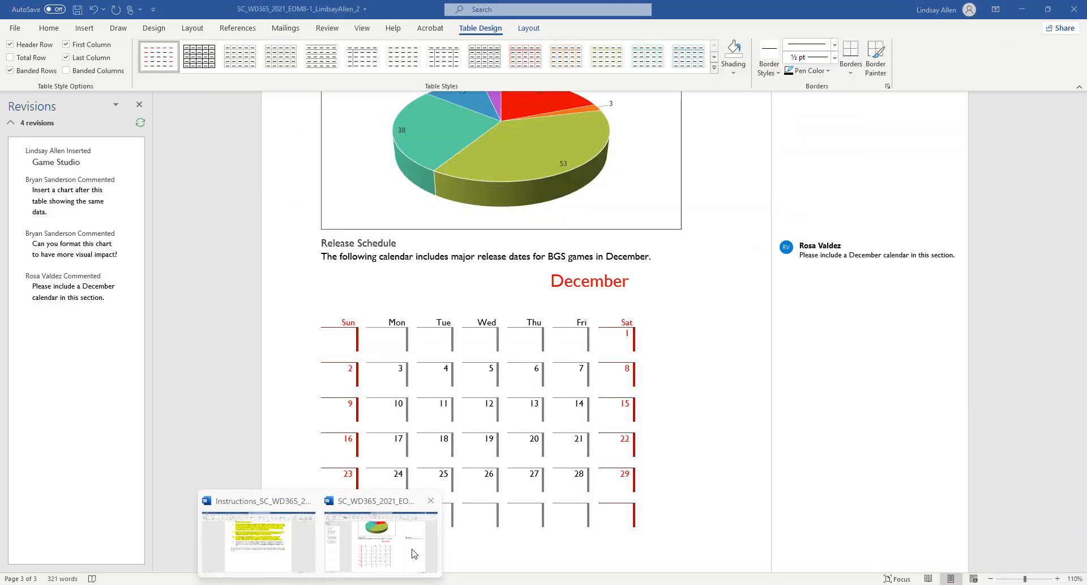
{"action": "left_click", "coordinate": [413, 549]}
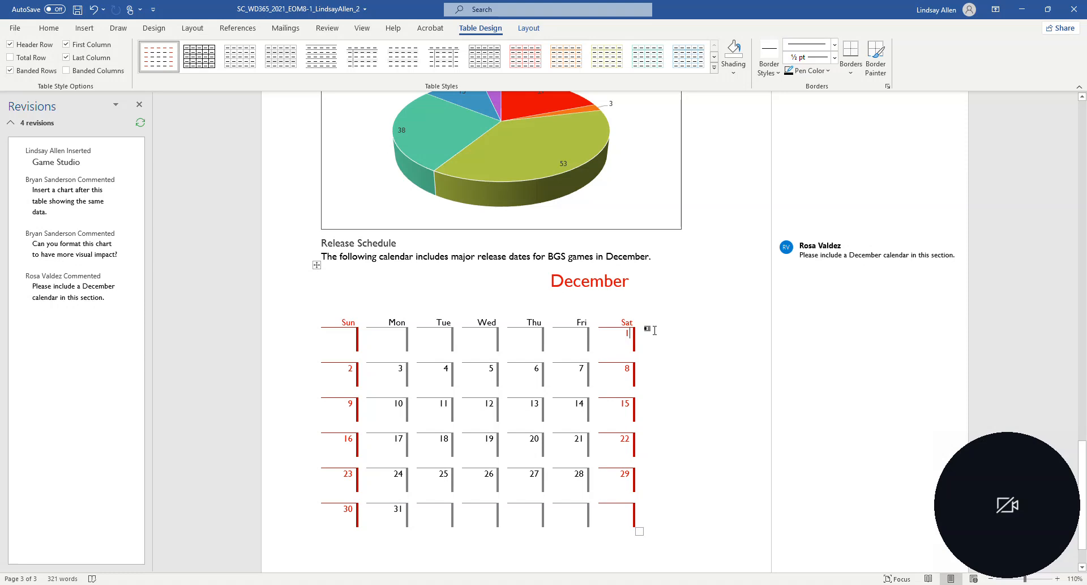
{"action": "key", "text": "ctrl+v"}
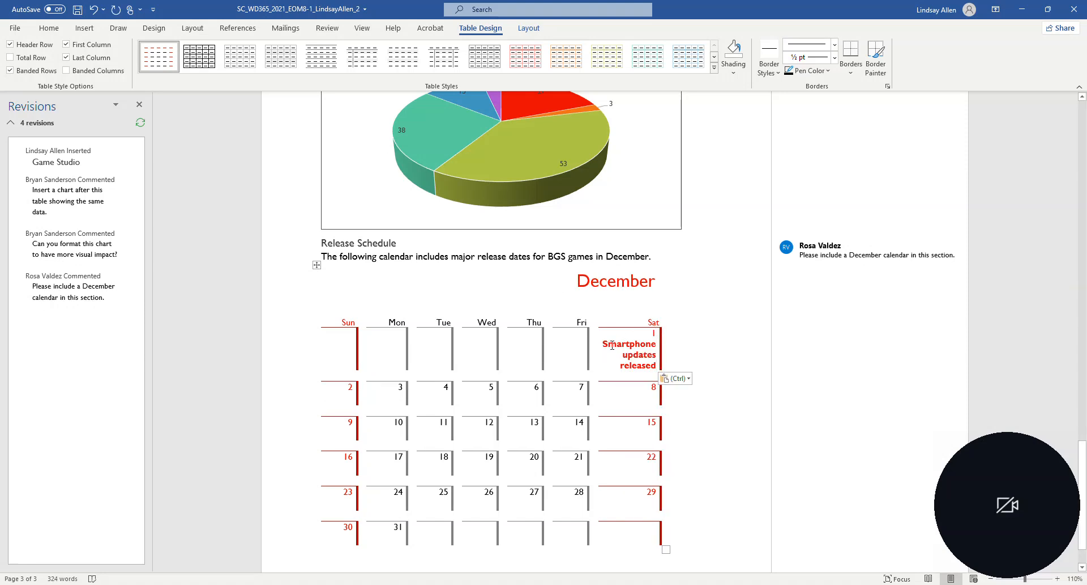
Remove the bold formatting from "Smartphone updates released" in the December 1 cell and deselect the text.
{"action": "left_click_drag", "start_coordinate": [605, 340], "coordinate": [639, 362]}
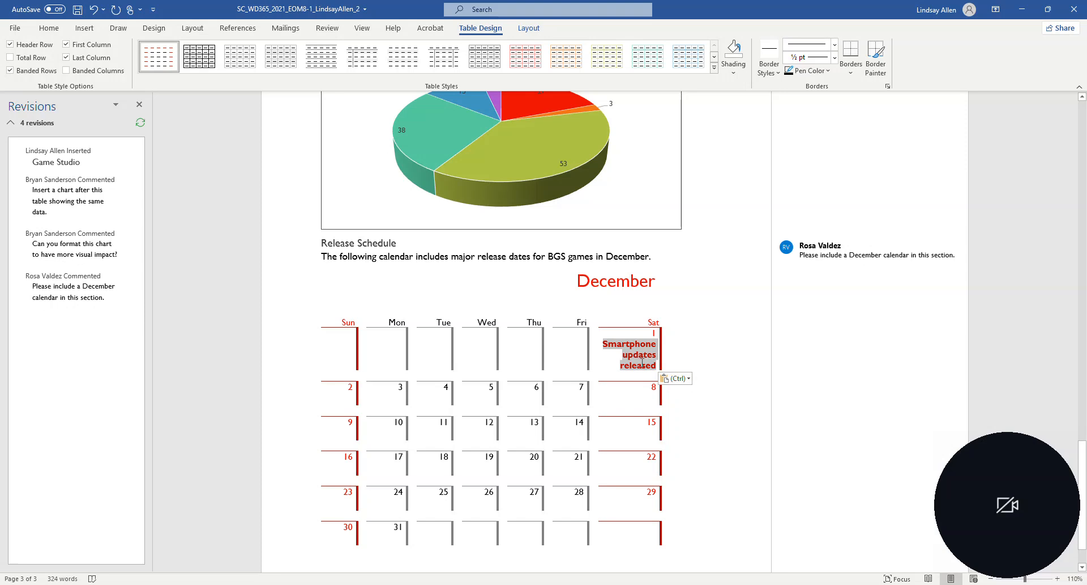
{"action": "key", "text": "ctrl+z"}
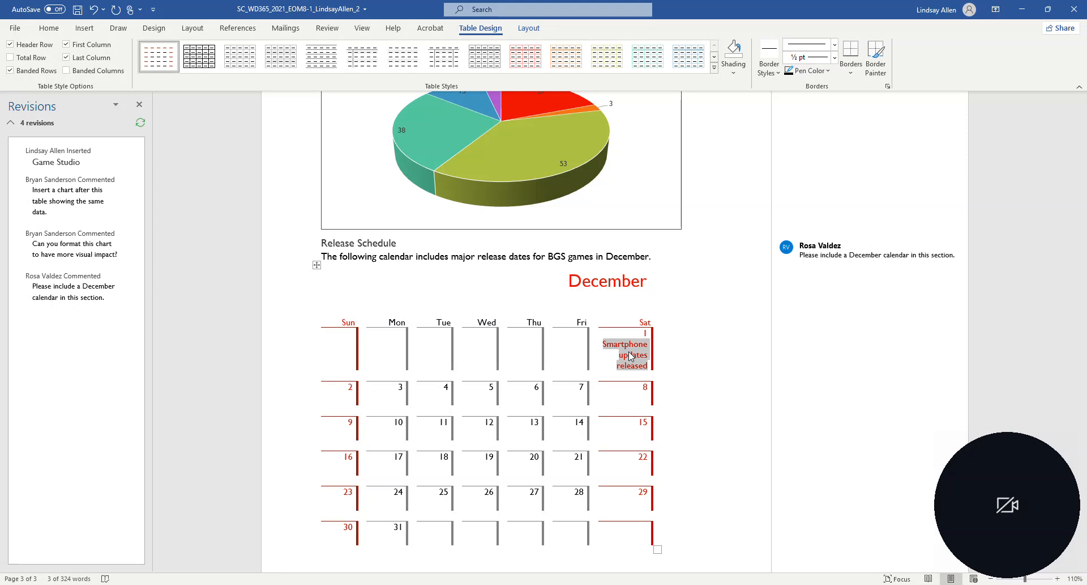
{"action": "left_click", "coordinate": [668, 358]}
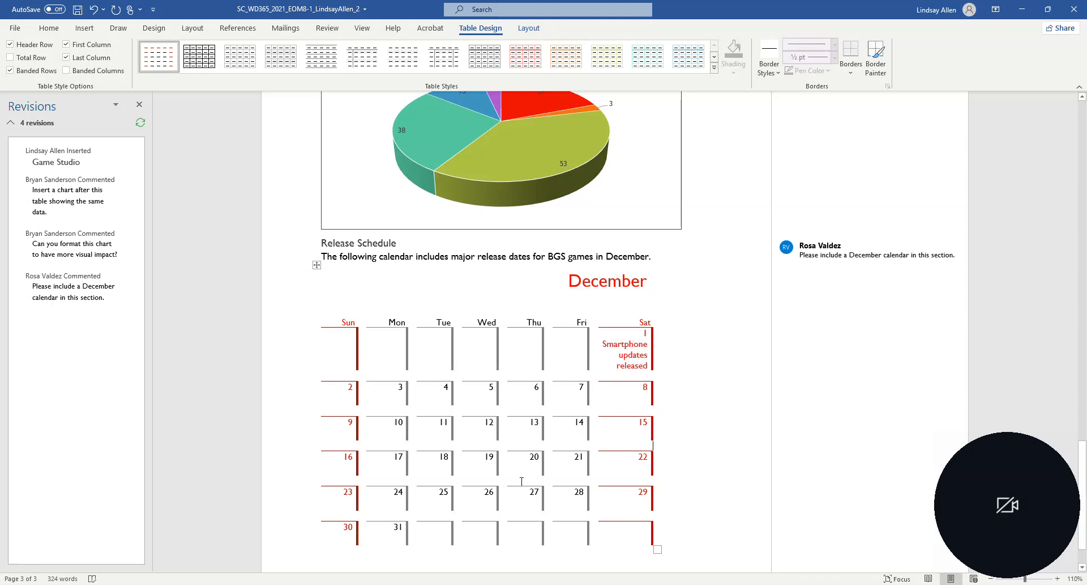
{"action": "scroll", "coordinate": [522, 482], "scroll_direction": "up", "scroll_amount": 1}
Compare the memo's first page, including its heading and December Game Updates table, with the Final Figure in the instructions document.
{"action": "mouse_move", "coordinate": [320, 584]}
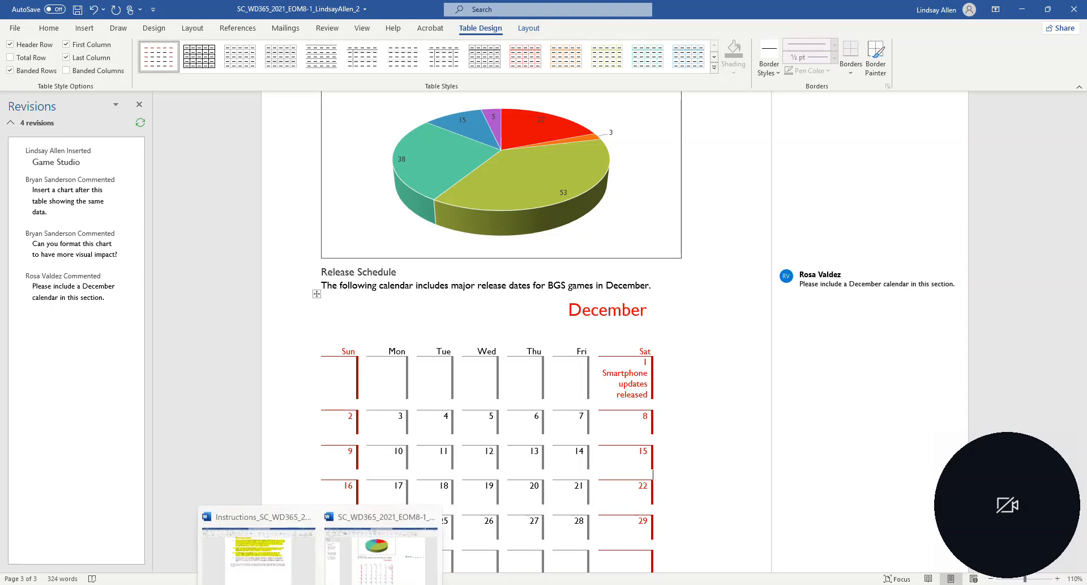
{"action": "left_click", "coordinate": [306, 552]}
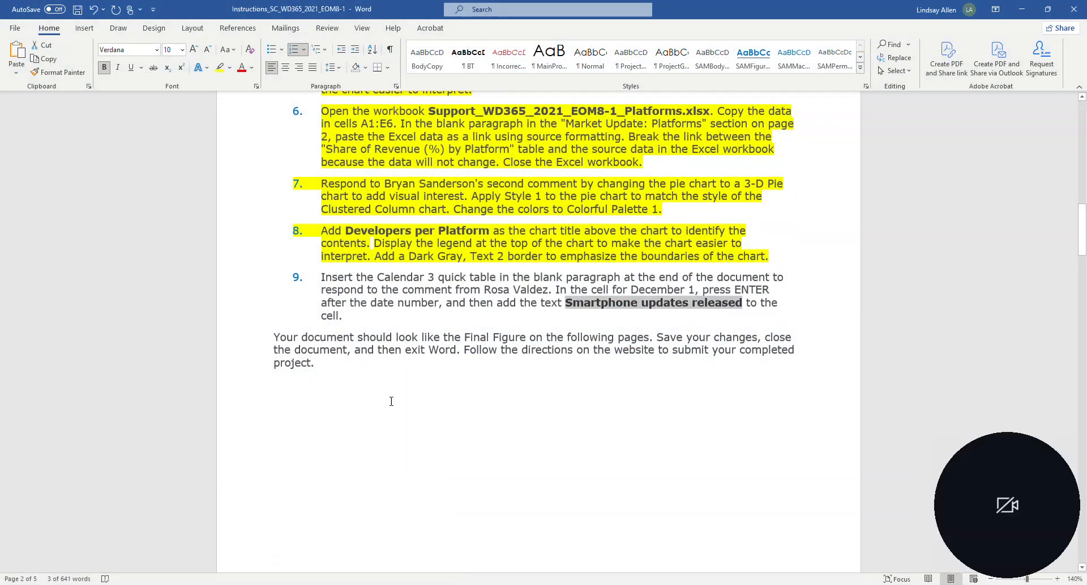
{"action": "scroll", "coordinate": [391, 401], "scroll_direction": "down", "scroll_amount": 10}
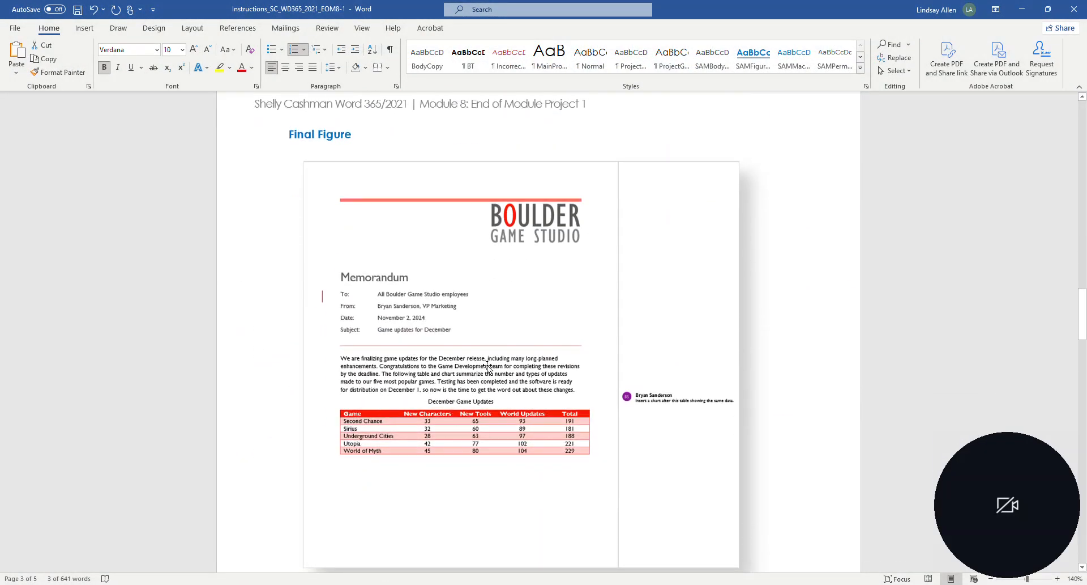
{"action": "mouse_move", "coordinate": [320, 584]}
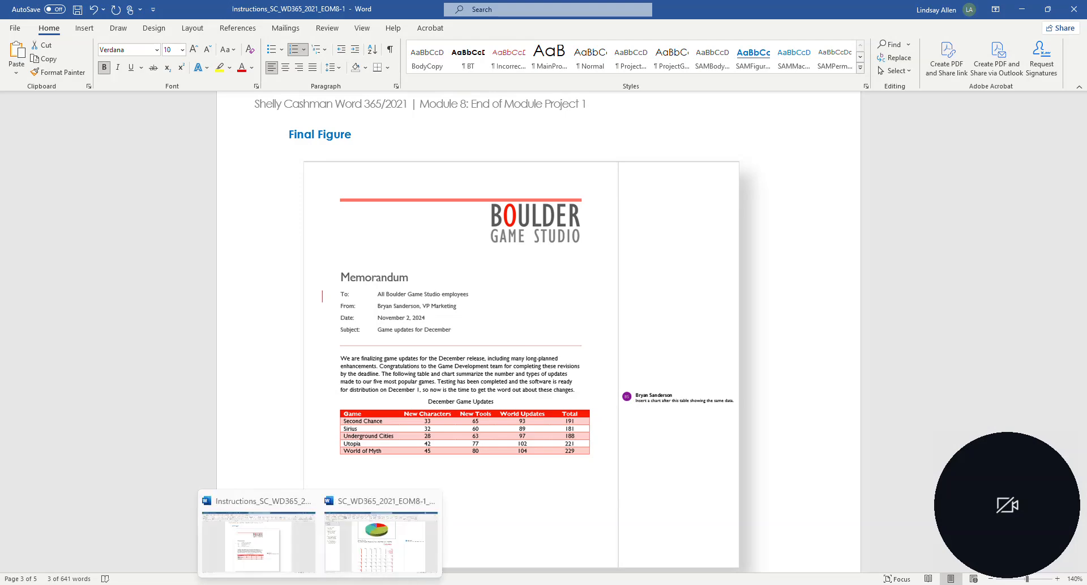
{"action": "left_click", "coordinate": [380, 536]}
{"action": "scroll", "coordinate": [536, 394], "scroll_direction": "up", "scroll_amount": 10}
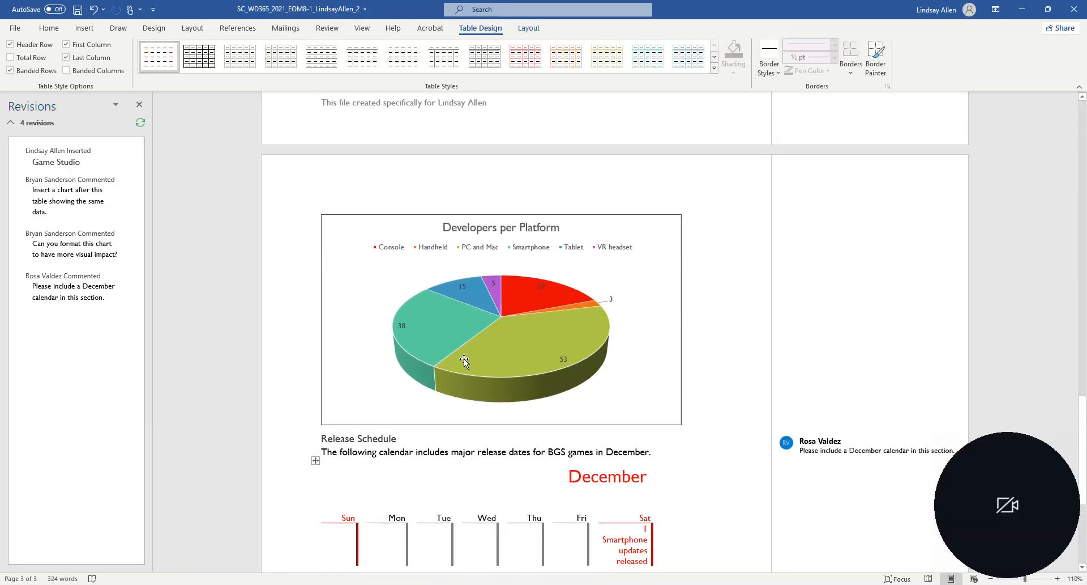
{"action": "scroll", "coordinate": [537, 394], "scroll_direction": "up", "scroll_amount": 15}
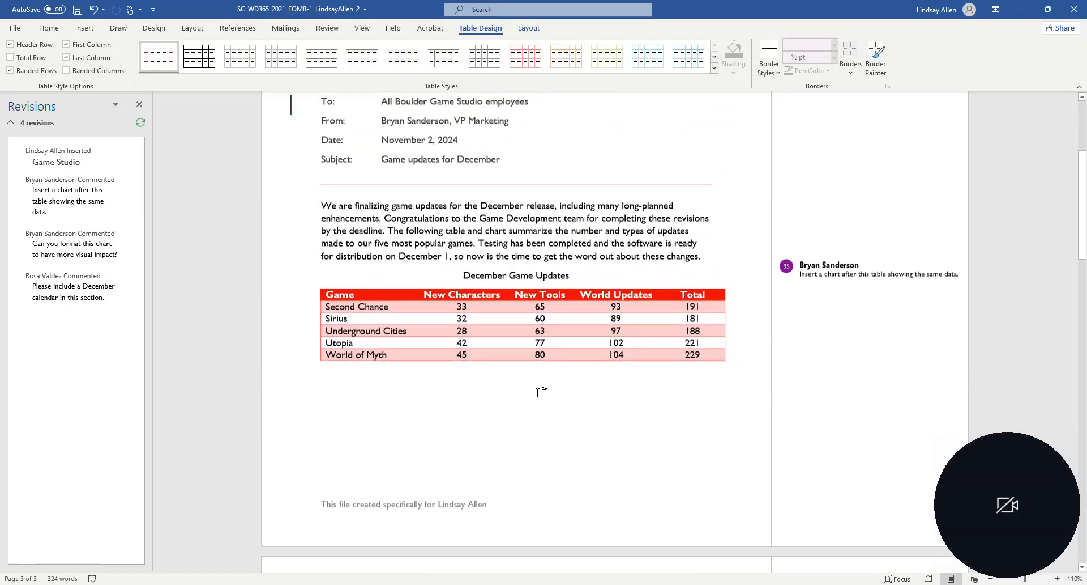
{"action": "scroll", "coordinate": [530, 390], "scroll_direction": "down", "scroll_amount": 2}
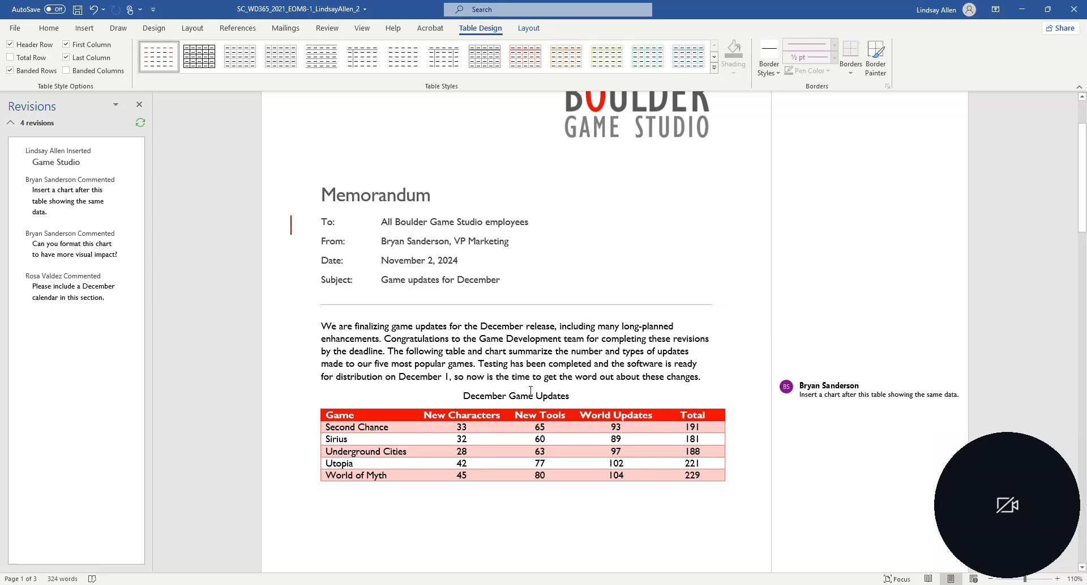
{"action": "scroll", "coordinate": [531, 390], "scroll_direction": "down", "scroll_amount": 14}
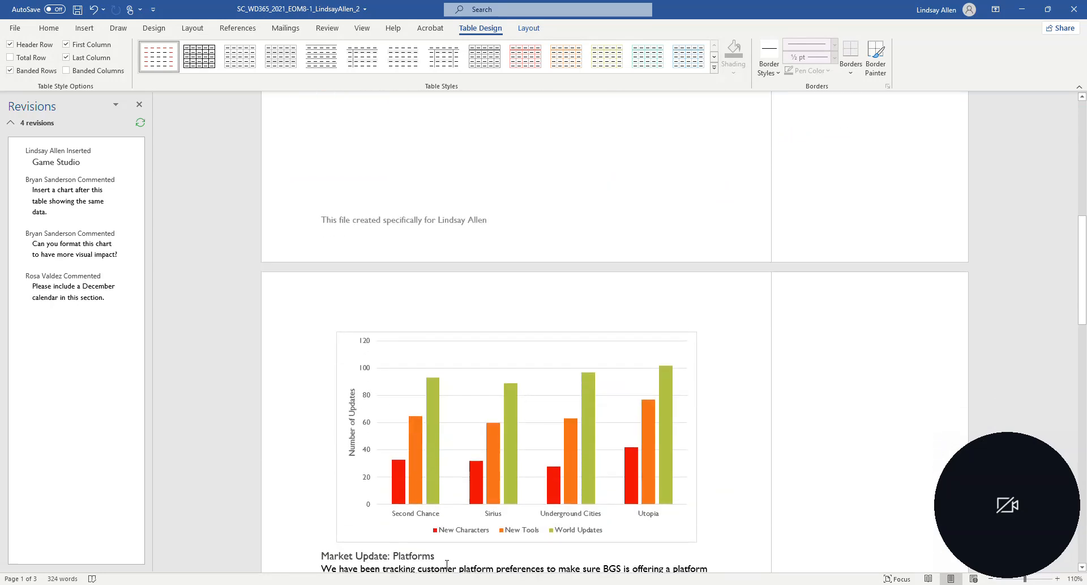
Compare the column chart, platform revenue table and text on the memo's second page with the matching Final Figure page.
{"action": "mouse_move", "coordinate": [320, 584]}
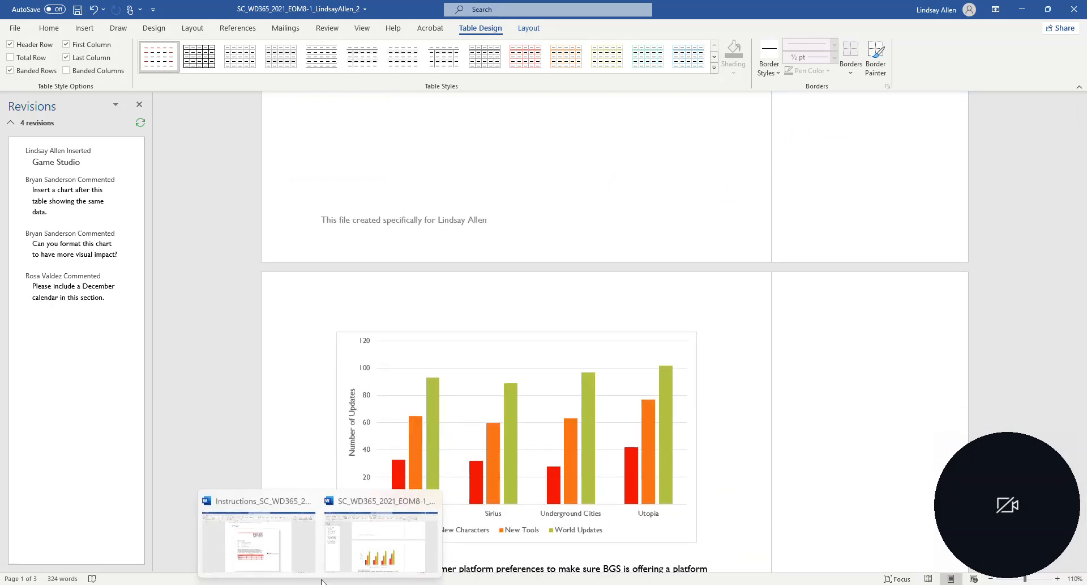
{"action": "left_click", "coordinate": [258, 538]}
{"action": "scroll", "coordinate": [419, 453], "scroll_direction": "down", "scroll_amount": 15}
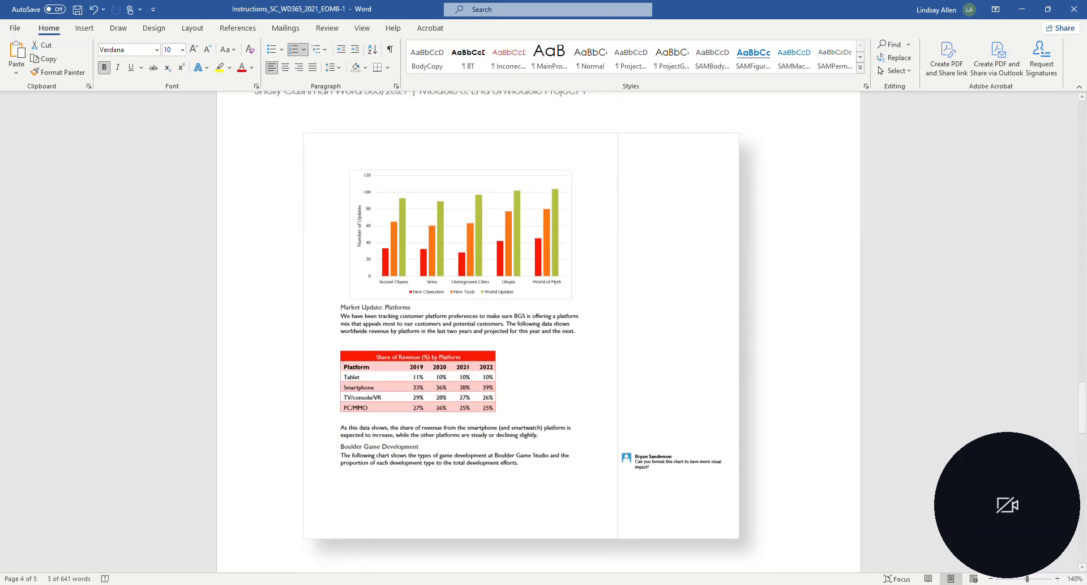
{"action": "mouse_move", "coordinate": [320, 583]}
{"action": "left_click", "coordinate": [407, 543]}
{"action": "scroll", "coordinate": [560, 352], "scroll_direction": "down", "scroll_amount": 6}
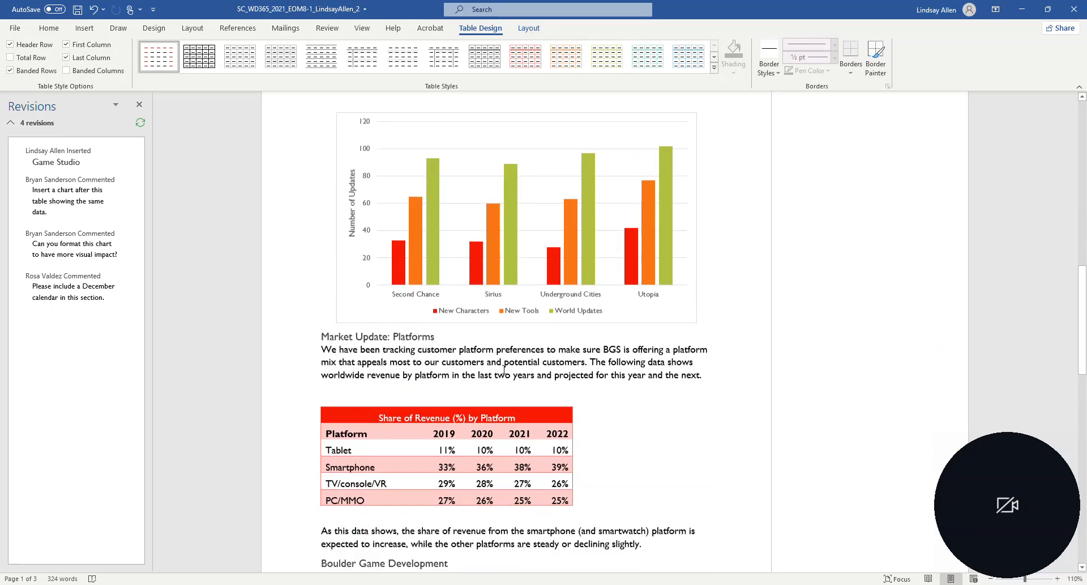
{"action": "scroll", "coordinate": [662, 487], "scroll_direction": "down", "scroll_amount": 8}
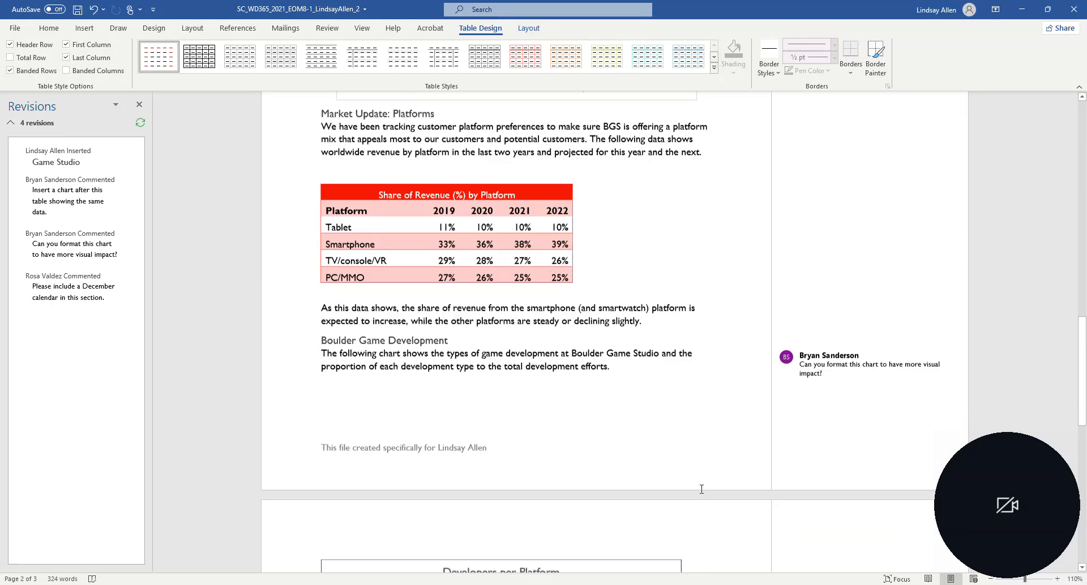
{"action": "scroll", "coordinate": [606, 439], "scroll_direction": "up", "scroll_amount": 8}
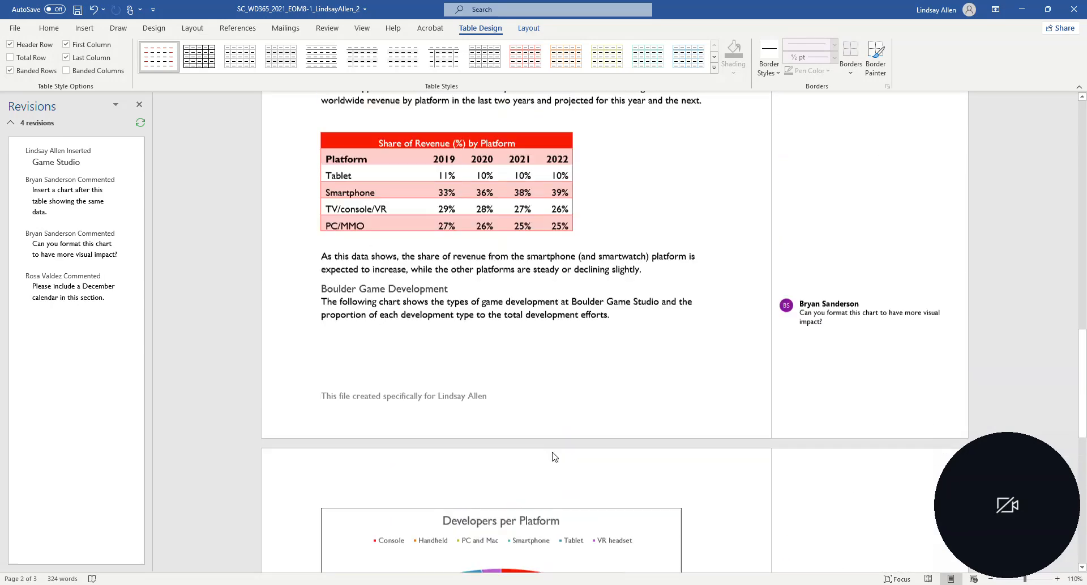
Compare the pie chart and December calendar on the memo's third page with the last Final Figure page, and return to the memo.
{"action": "scroll", "coordinate": [540, 385], "scroll_direction": "down", "scroll_amount": 8}
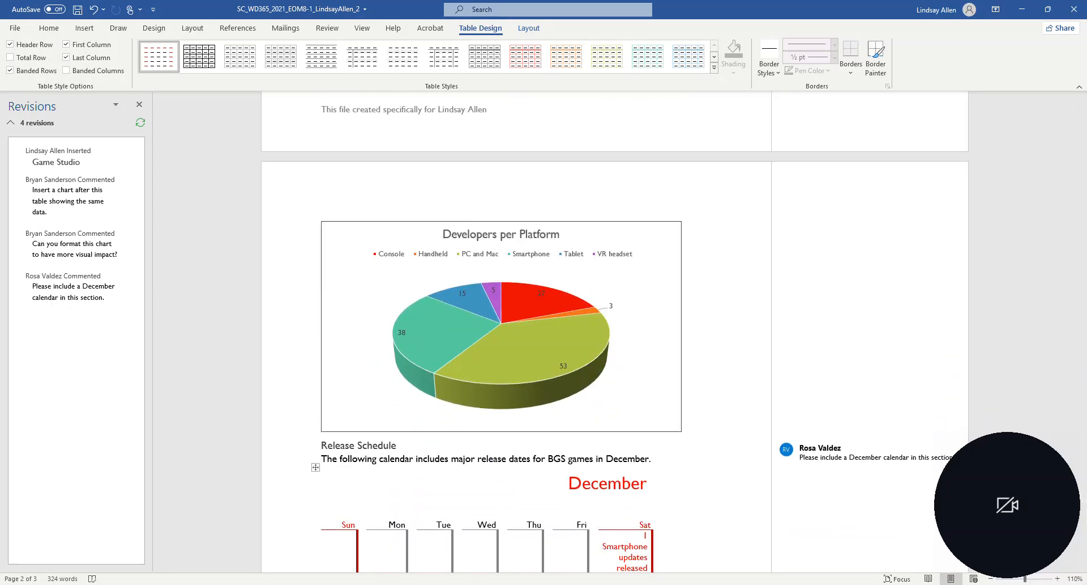
{"action": "left_click", "coordinate": [286, 562]}
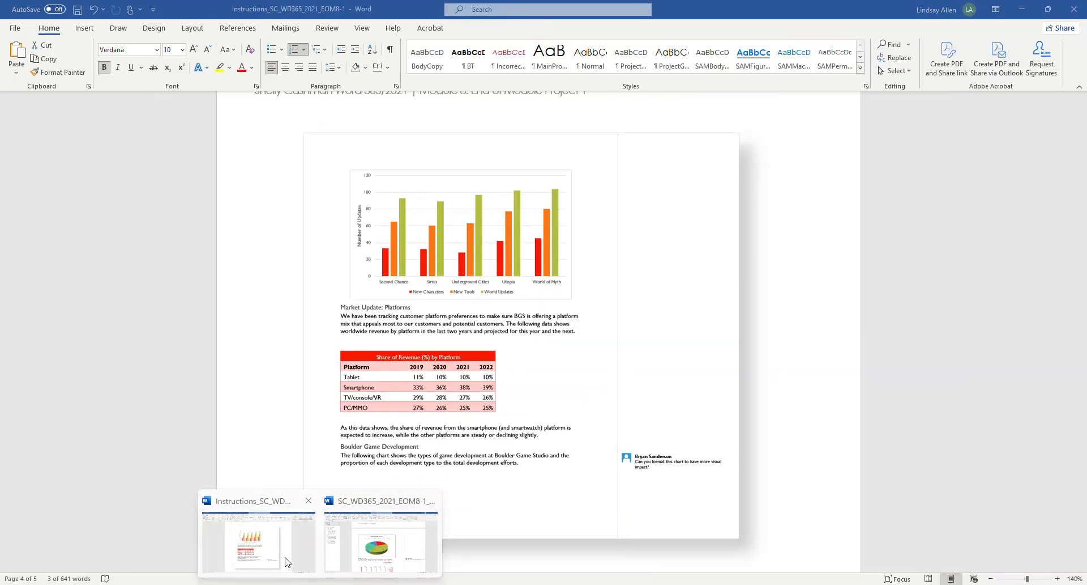
{"action": "scroll", "coordinate": [471, 359], "scroll_direction": "down", "scroll_amount": 15}
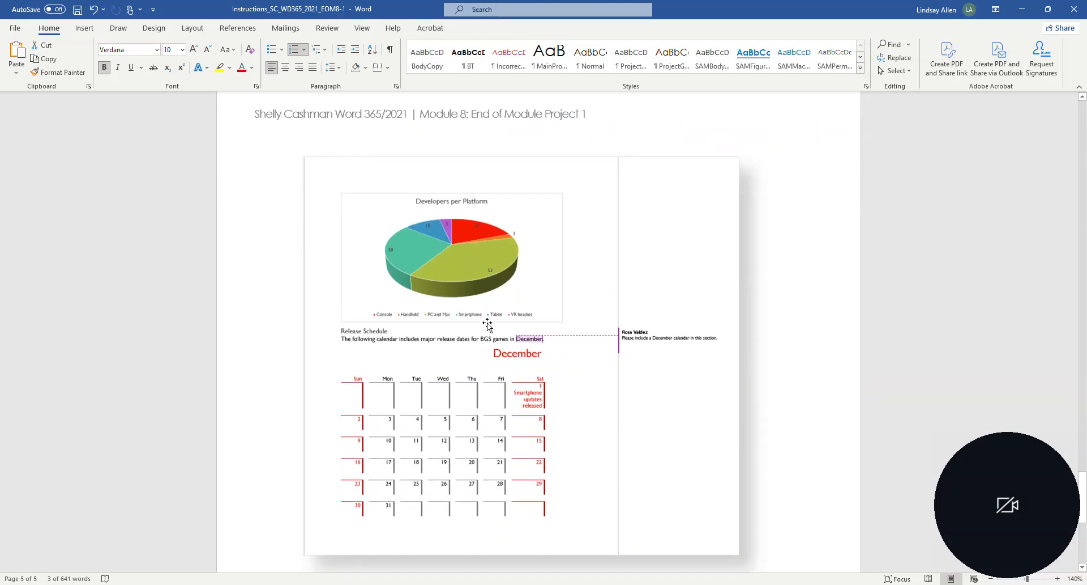
{"action": "scroll", "coordinate": [518, 366], "scroll_direction": "down", "scroll_amount": 1}
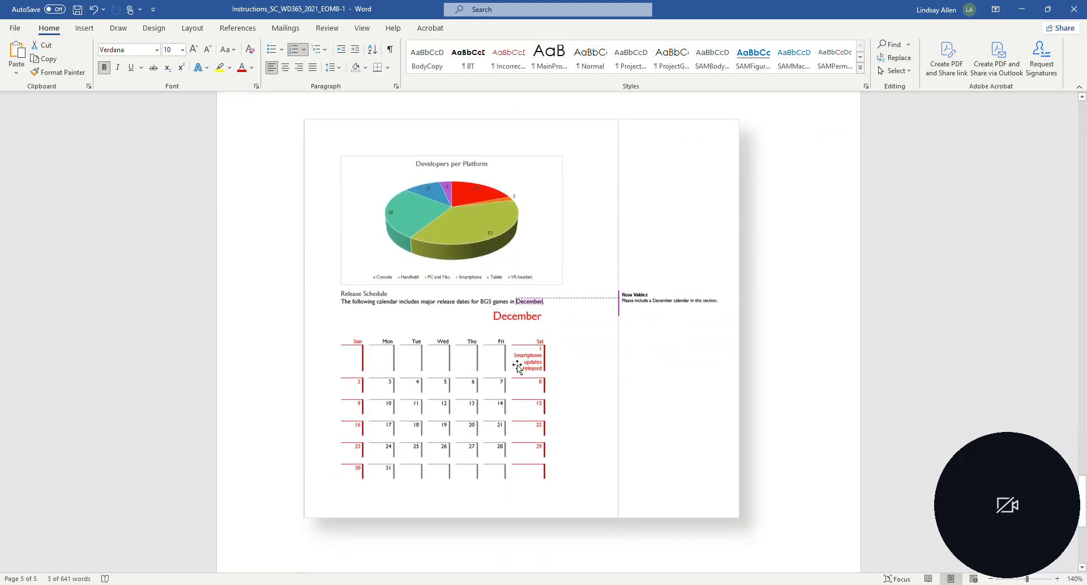
{"action": "left_click", "coordinate": [399, 561]}
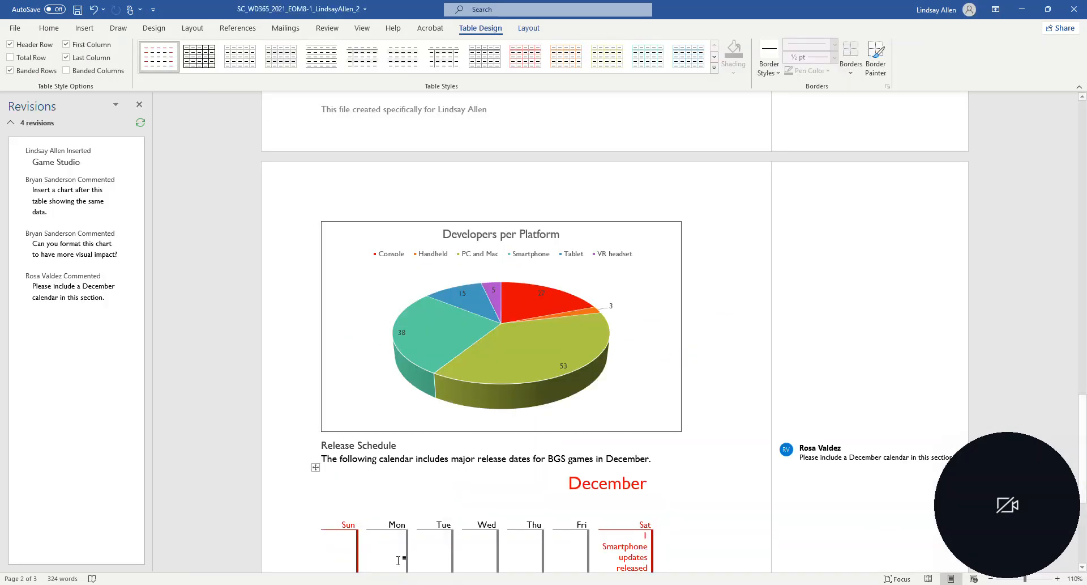
{"action": "scroll", "coordinate": [398, 560], "scroll_direction": "down", "scroll_amount": 7}
{"action": "scroll", "coordinate": [516, 463], "scroll_direction": "up", "scroll_amount": 7}
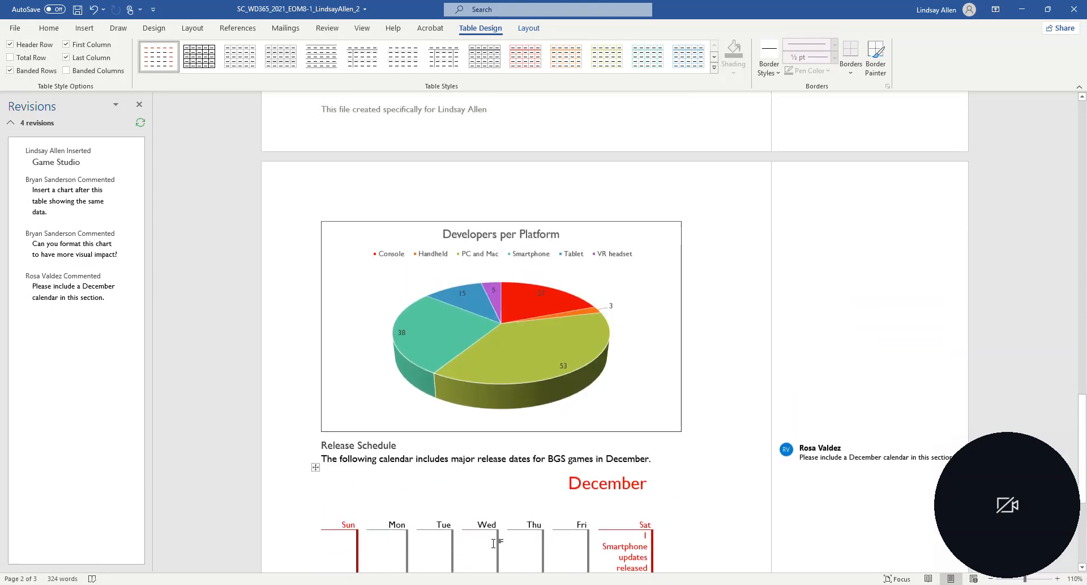
{"action": "scroll", "coordinate": [485, 530], "scroll_direction": "up", "scroll_amount": 3}
Examine the grading report, focusing on the feedback for instruction 4 about removing the Total data series from the chart.
{"action": "scroll", "coordinate": [516, 501], "scroll_direction": "down", "scroll_amount": 7}
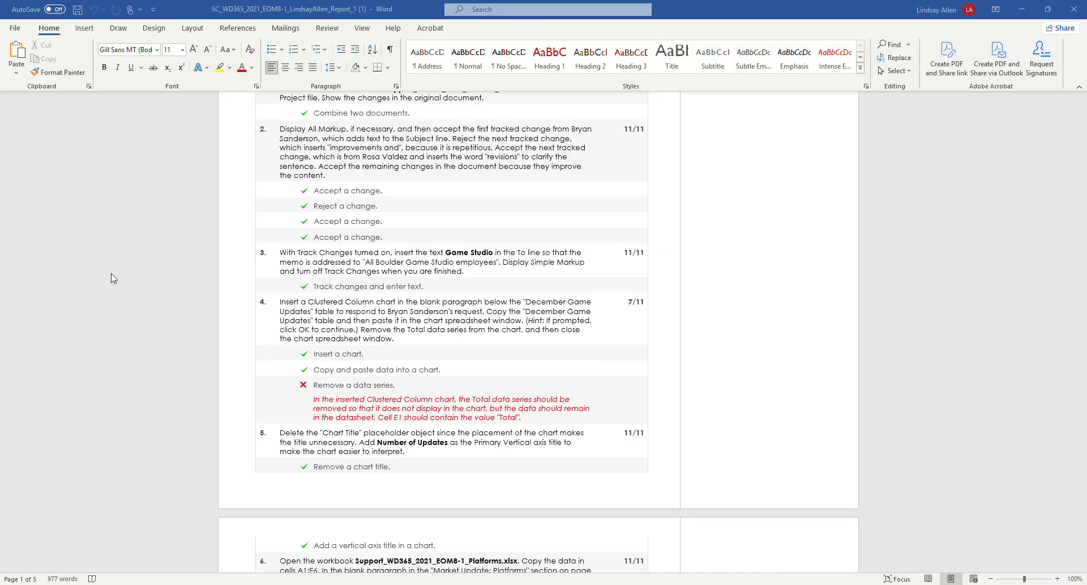
{"action": "scroll", "coordinate": [111, 277], "scroll_direction": "up", "scroll_amount": 5}
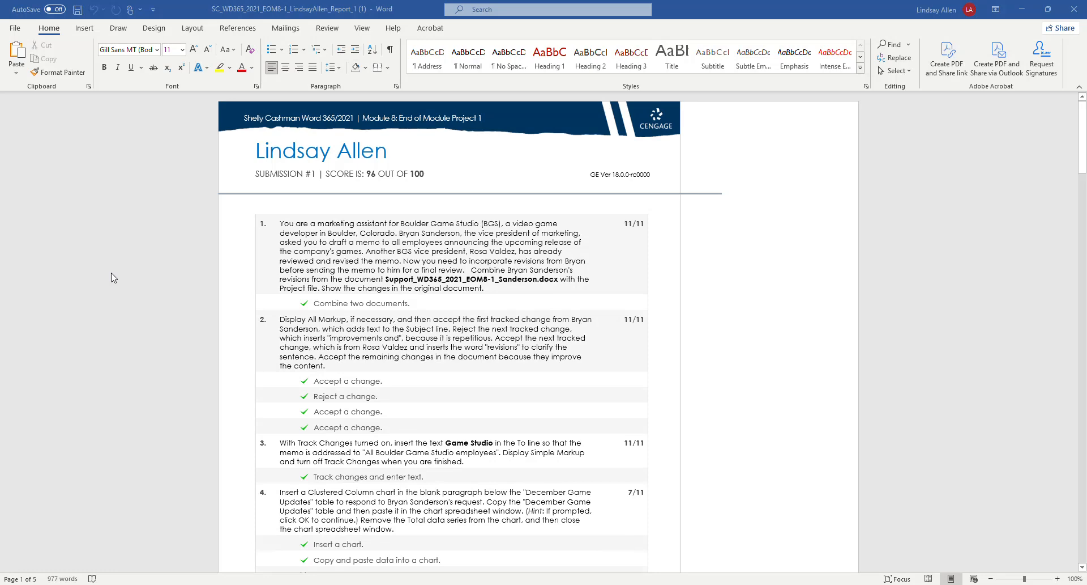
{"action": "scroll", "coordinate": [111, 278], "scroll_direction": "down", "scroll_amount": 6}
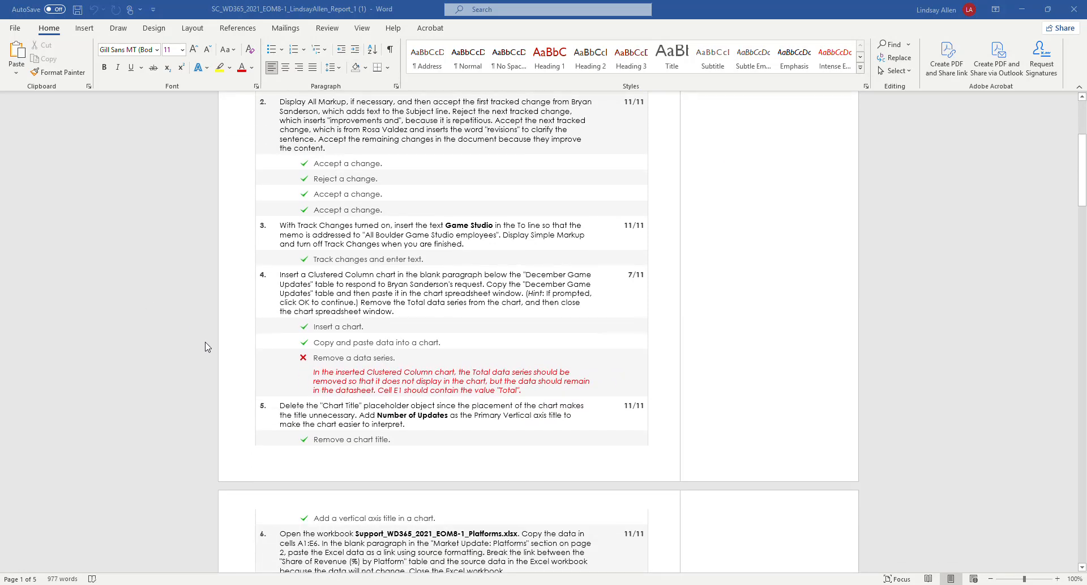
{"action": "scroll", "coordinate": [205, 346], "scroll_direction": "up", "scroll_amount": 1}
{"action": "scroll", "coordinate": [206, 346], "scroll_direction": "up", "scroll_amount": 2, "text": "ctrl"}
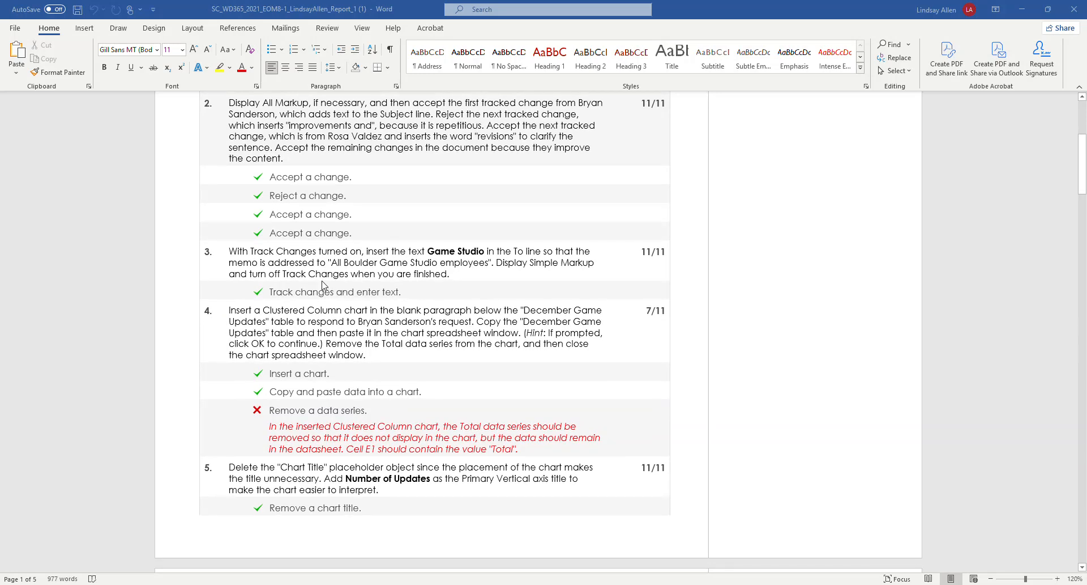
{"action": "scroll", "coordinate": [323, 285], "scroll_direction": "down", "scroll_amount": 2}
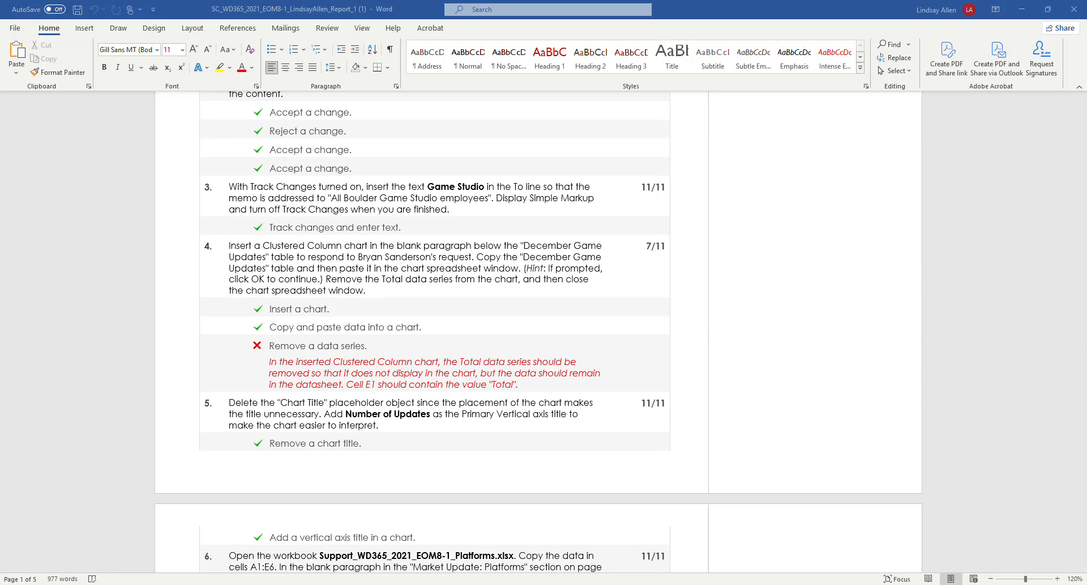
{"action": "mouse_move", "coordinate": [320, 583]}
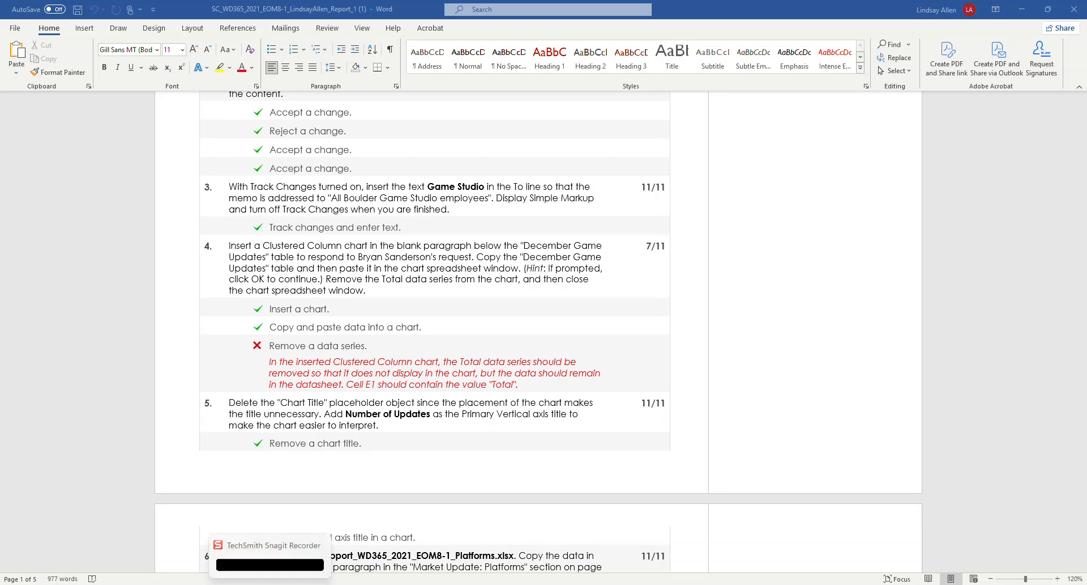
Return to the memo document and delete the column chart placed above the Market Update: Platforms section.
{"action": "left_click", "coordinate": [354, 538]}
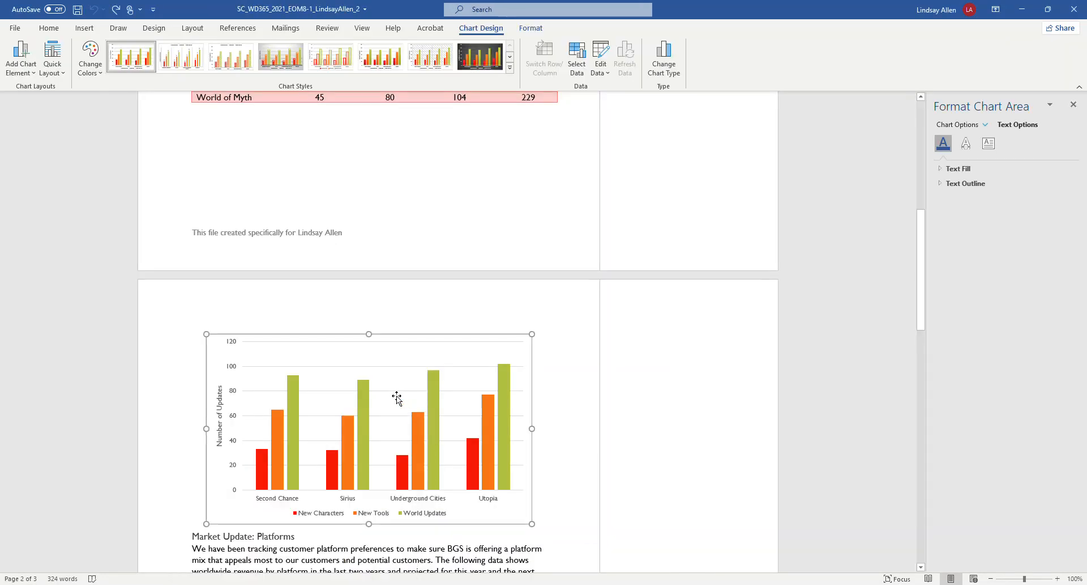
{"action": "scroll", "coordinate": [397, 396], "scroll_direction": "down", "scroll_amount": 3}
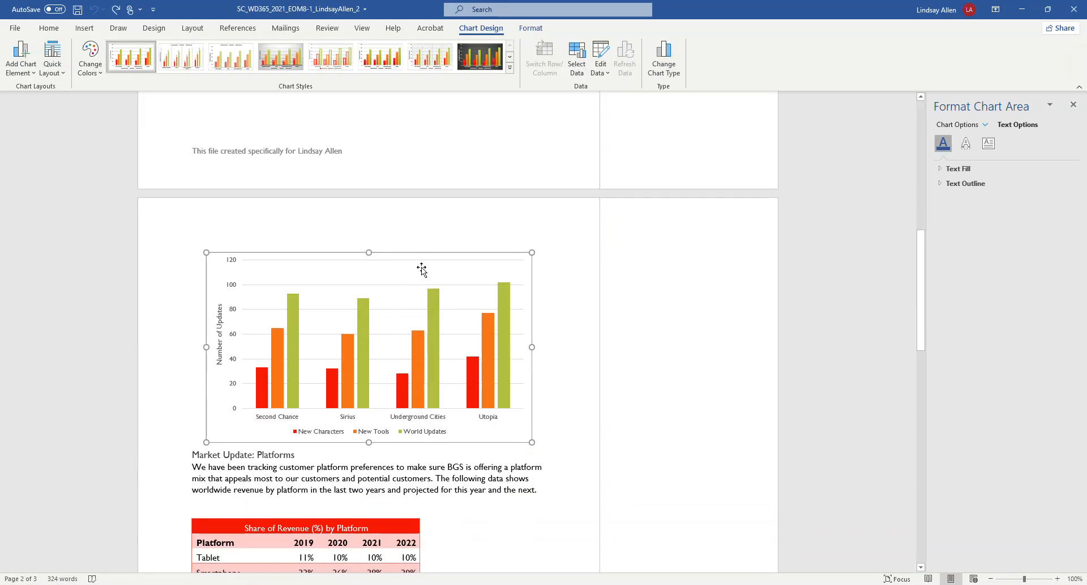
{"action": "key", "text": "Delete"}
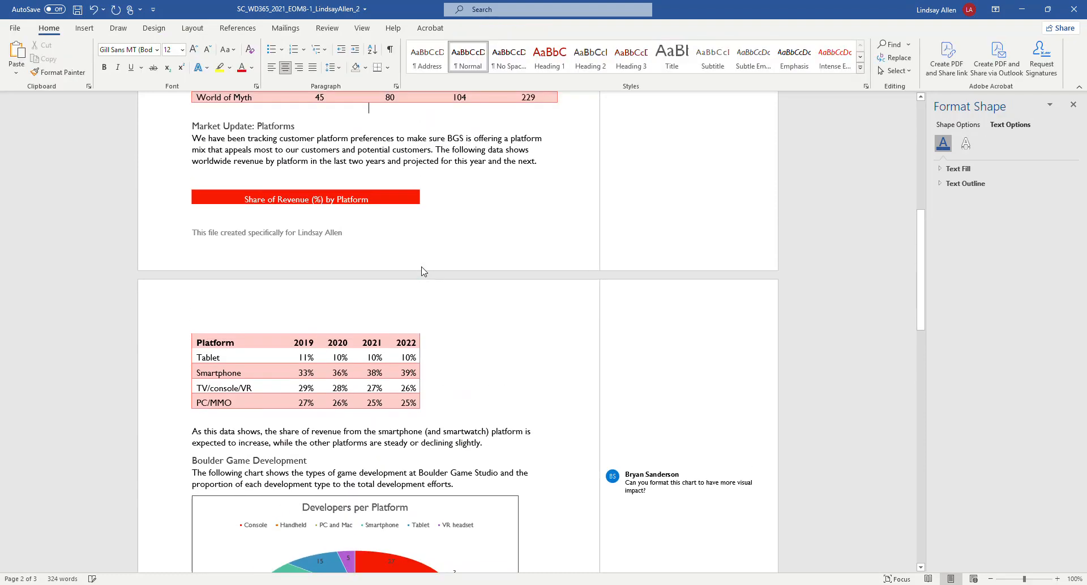
Copy the entire December Game Updates table, from the Game header through the World of Myth row.
{"action": "scroll", "coordinate": [424, 371], "scroll_direction": "up", "scroll_amount": 5}
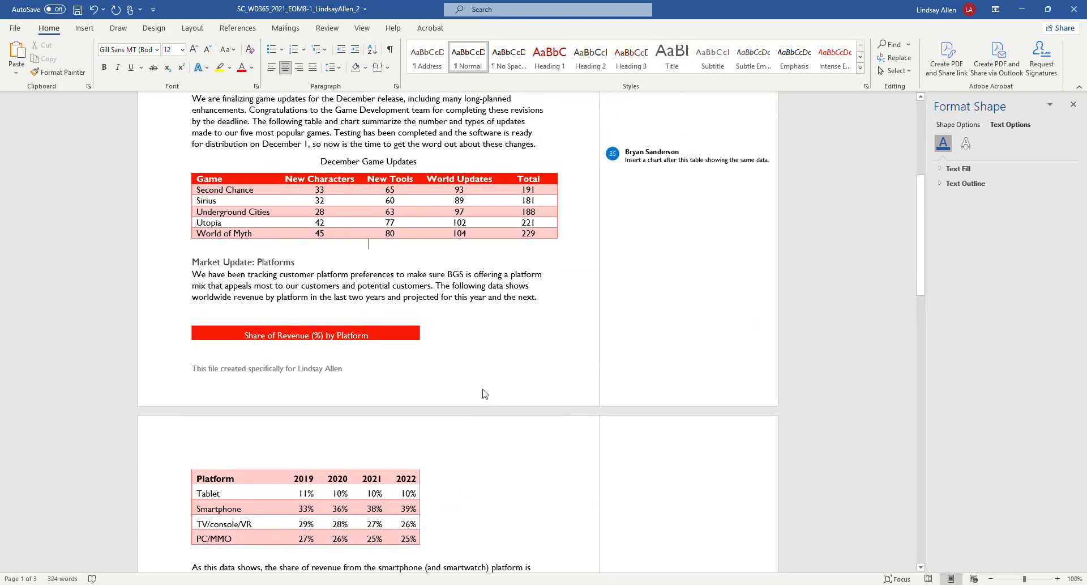
{"action": "scroll", "coordinate": [375, 390], "scroll_direction": "up", "scroll_amount": 1}
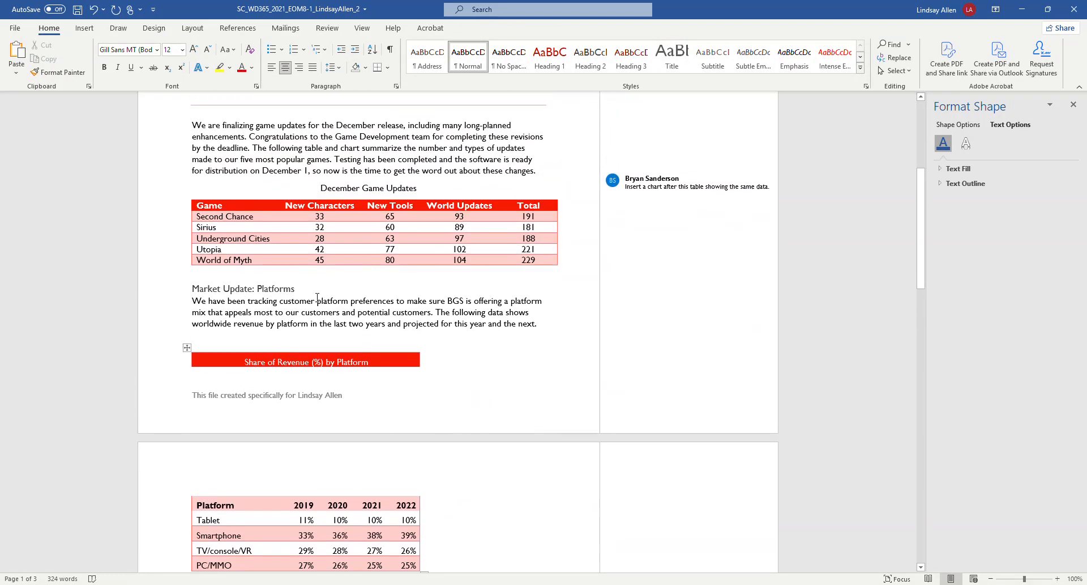
{"action": "left_click", "coordinate": [215, 207]}
{"action": "left_click_drag", "start_coordinate": [200, 207], "coordinate": [543, 262]}
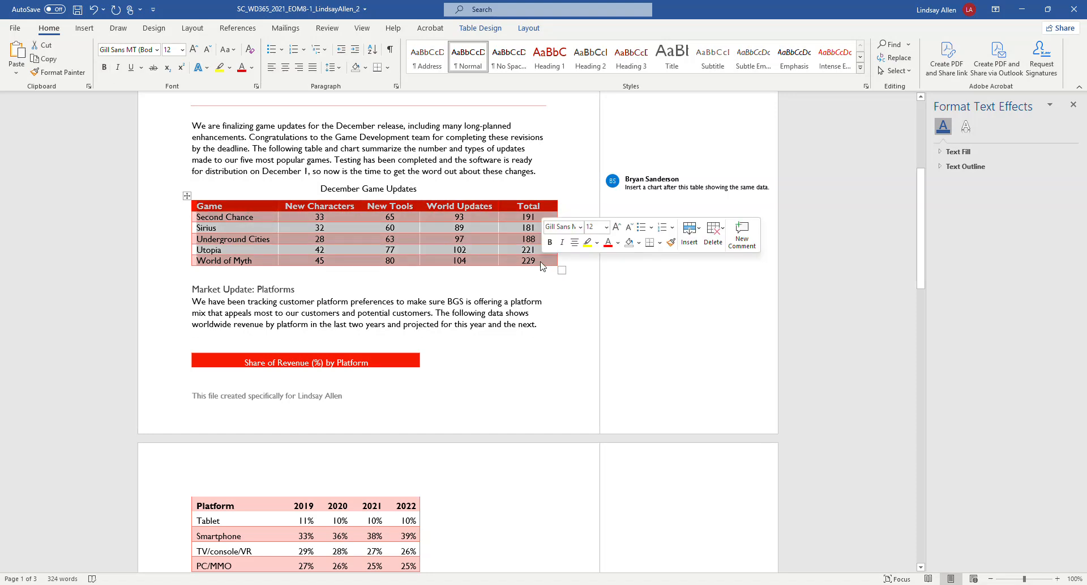
{"action": "right_click", "coordinate": [459, 229]}
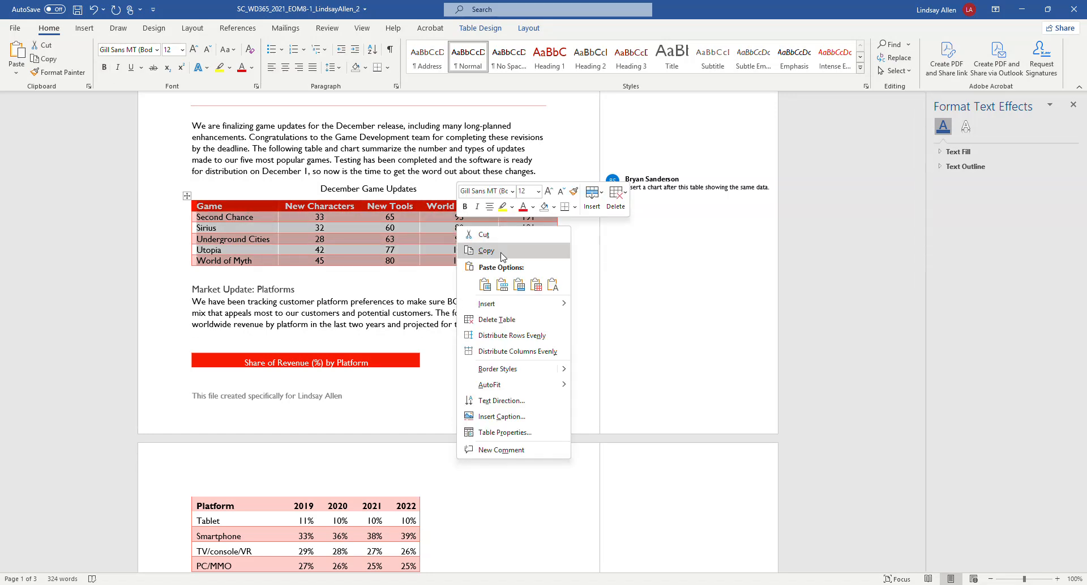
{"action": "left_click", "coordinate": [476, 251]}
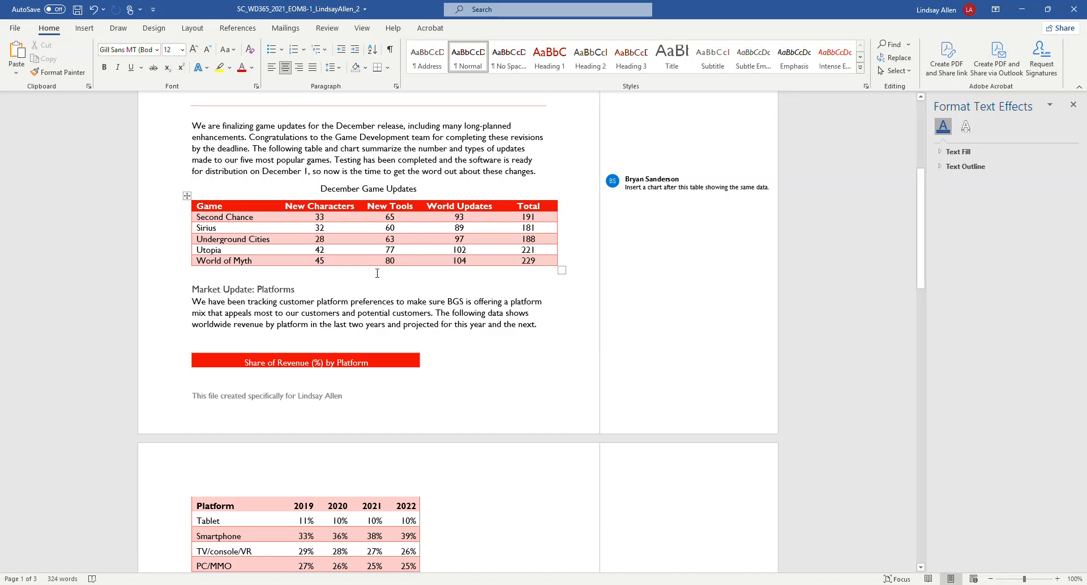
Insert a Clustered Column chart in the blank paragraph below the December Game Updates table.
{"action": "left_click", "coordinate": [84, 28]}
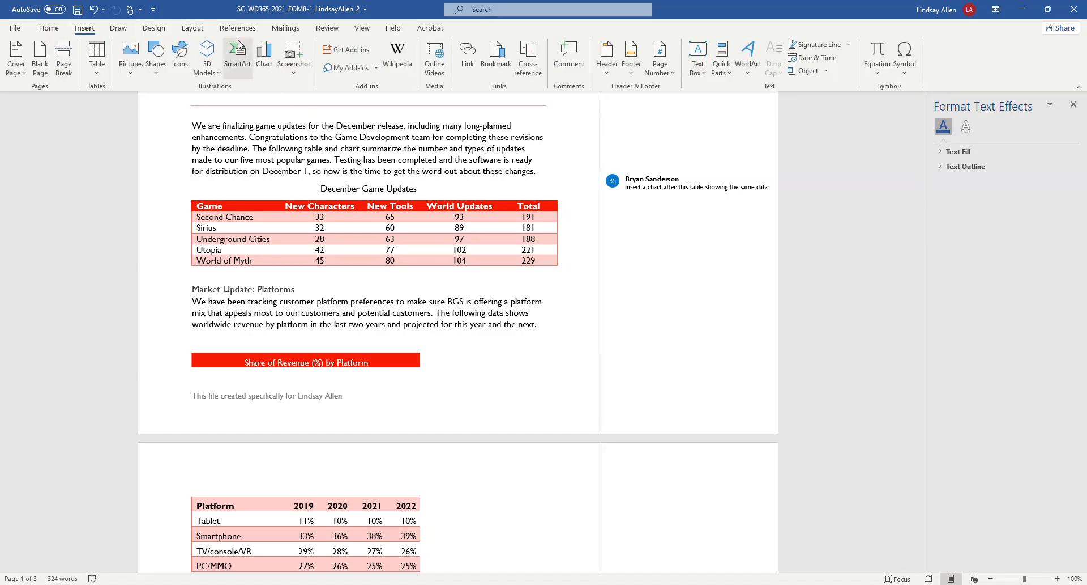
{"action": "left_click", "coordinate": [264, 55]}
{"action": "mouse_move", "coordinate": [514, 267]}
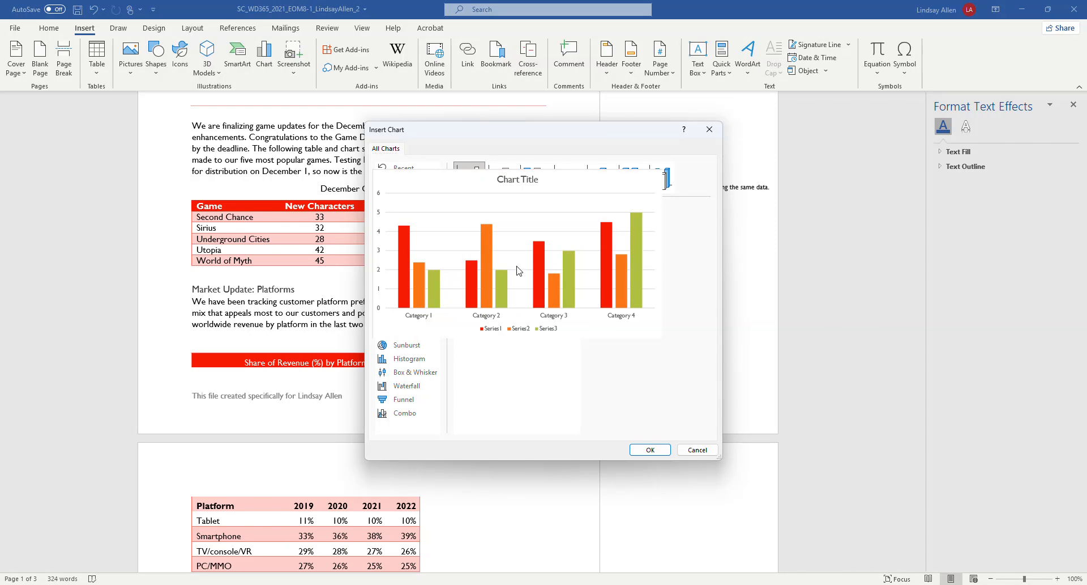
{"action": "left_click", "coordinate": [654, 456]}
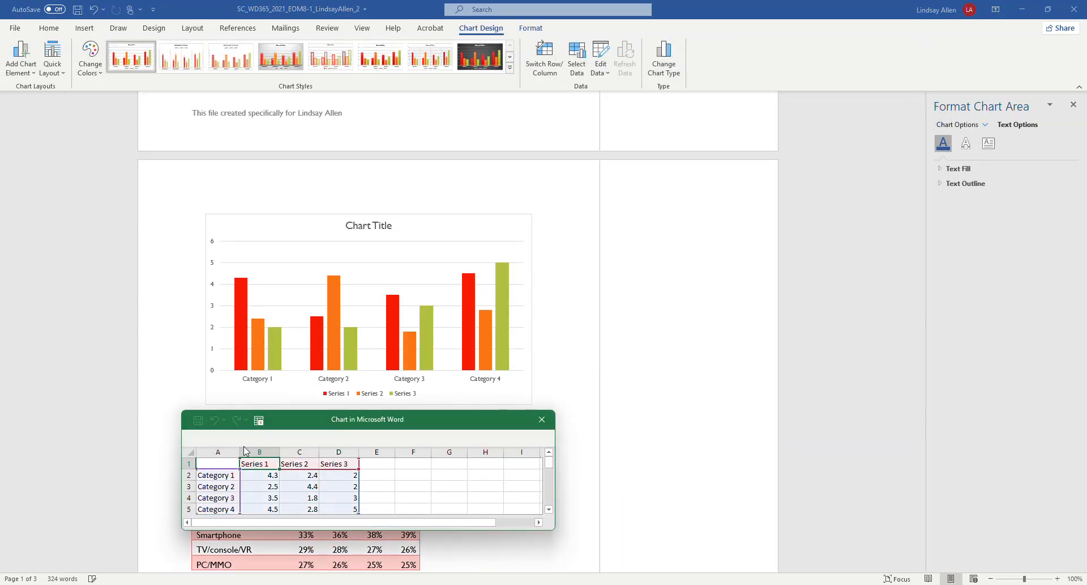
Paste the copied table into the chart's data sheet starting at cell A1, and close the data sheet.
{"action": "left_click", "coordinate": [215, 467]}
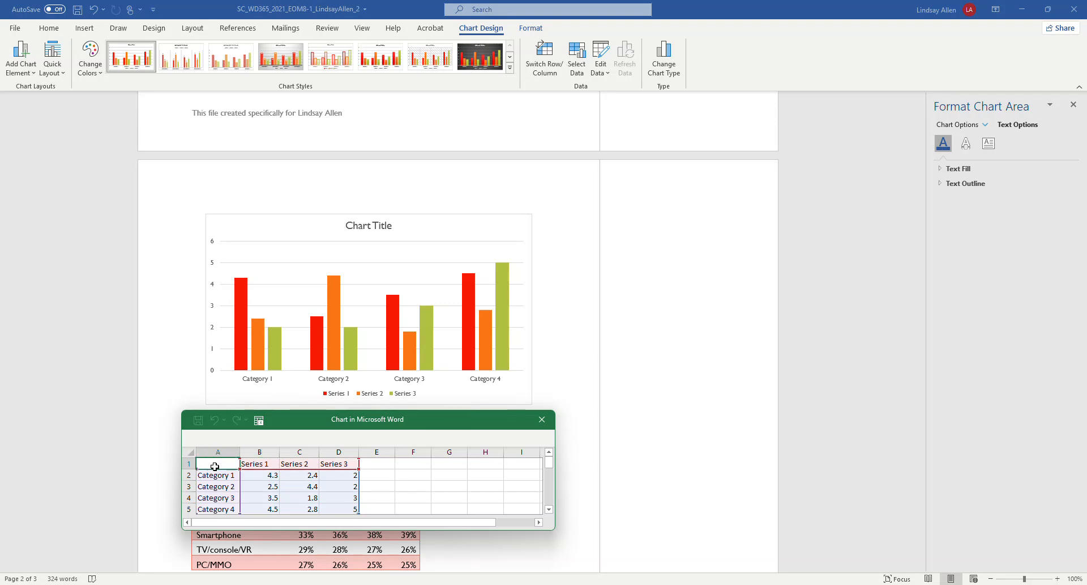
{"action": "key", "text": "ctrl+v"}
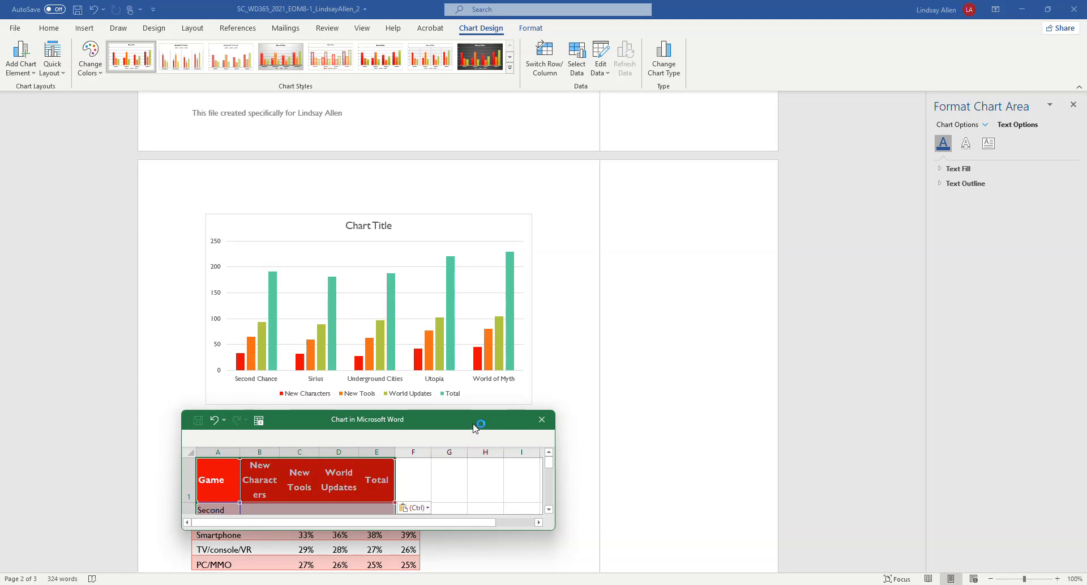
{"action": "left_click_drag", "start_coordinate": [476, 420], "coordinate": [500, 317]}
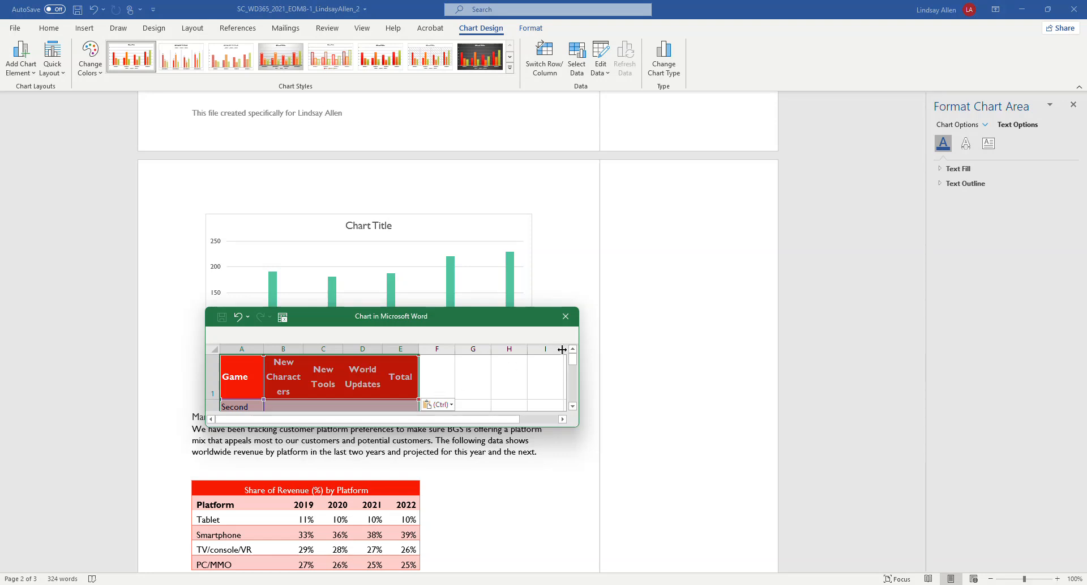
{"action": "left_click", "coordinate": [566, 317]}
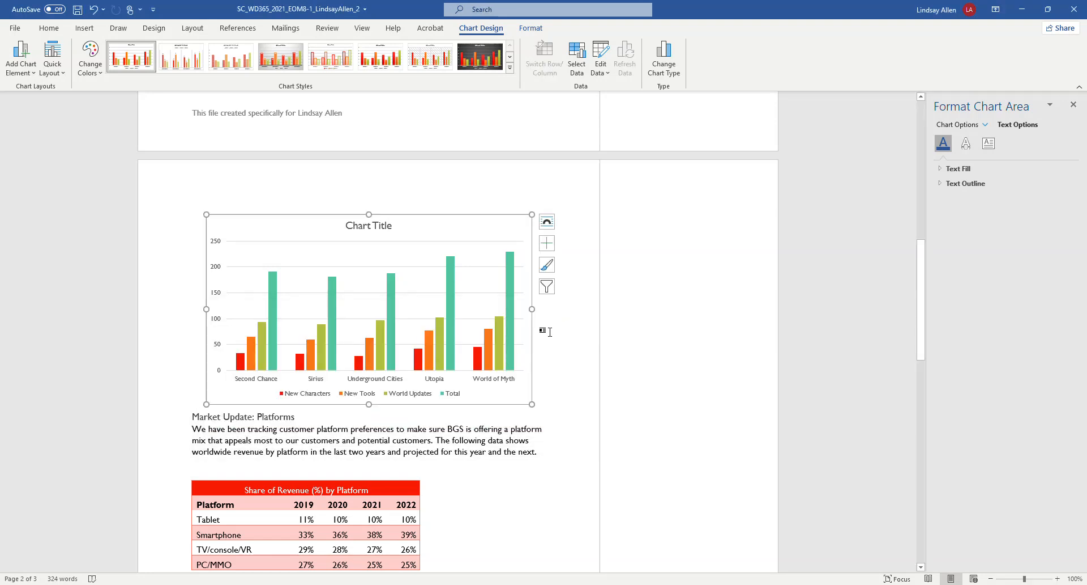
{"action": "mouse_move", "coordinate": [508, 277]}
{"action": "left_click", "coordinate": [603, 73]}
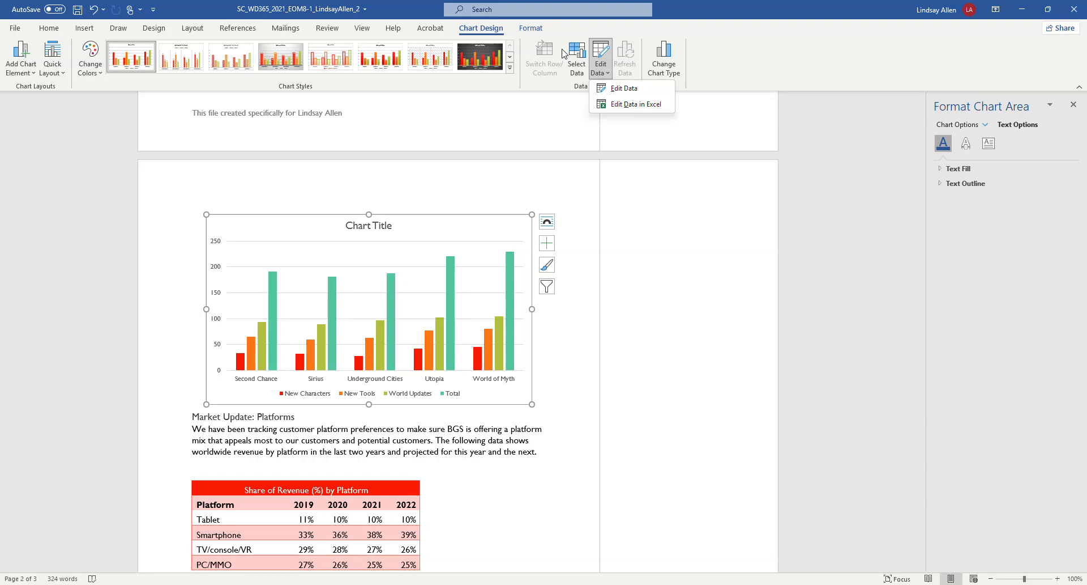
{"action": "left_click", "coordinate": [725, 55]}
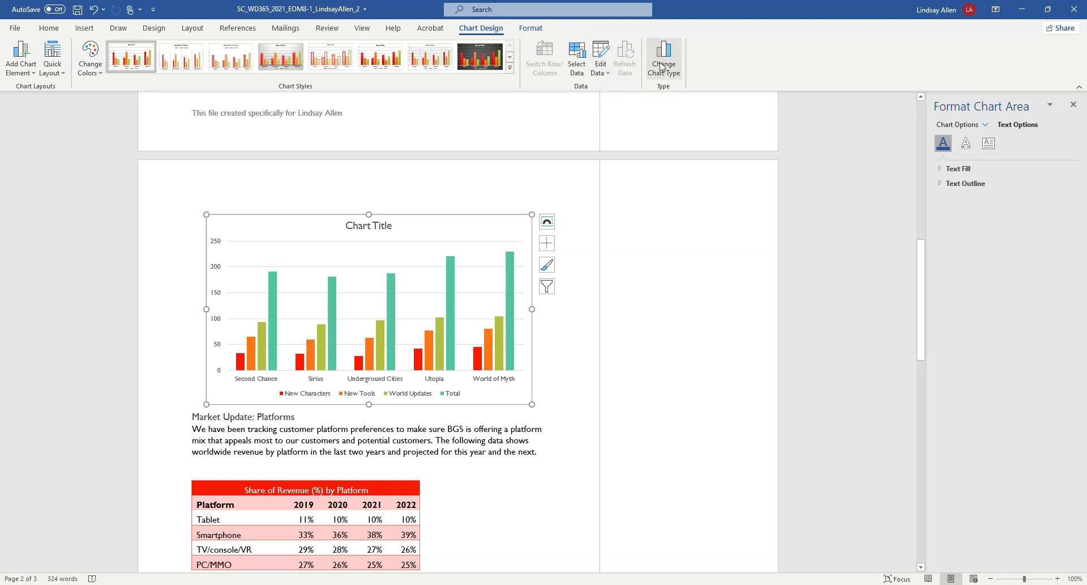
{"action": "left_click", "coordinate": [602, 55]}
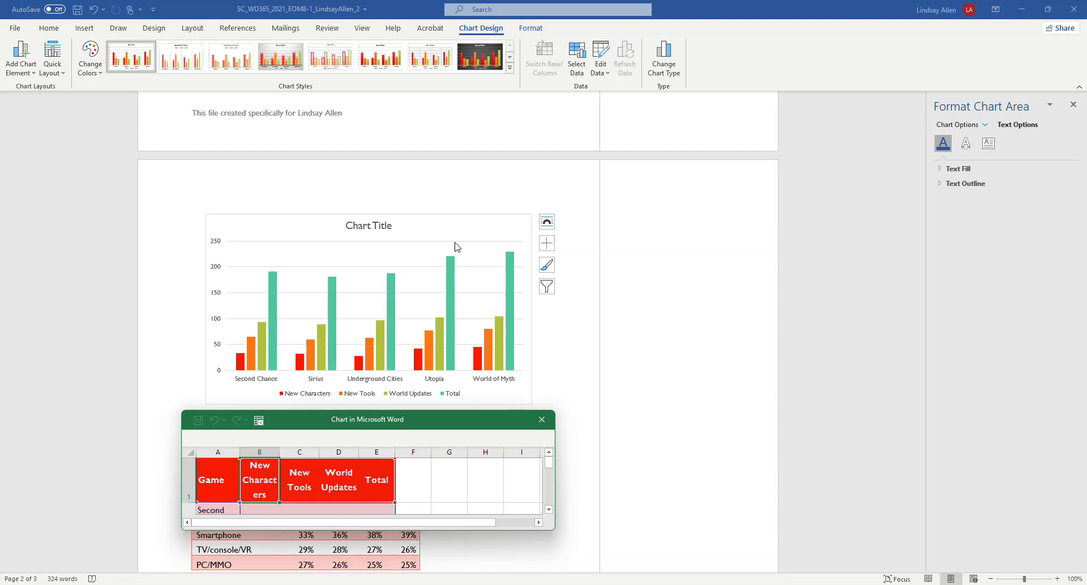
{"action": "left_click", "coordinate": [542, 419]}
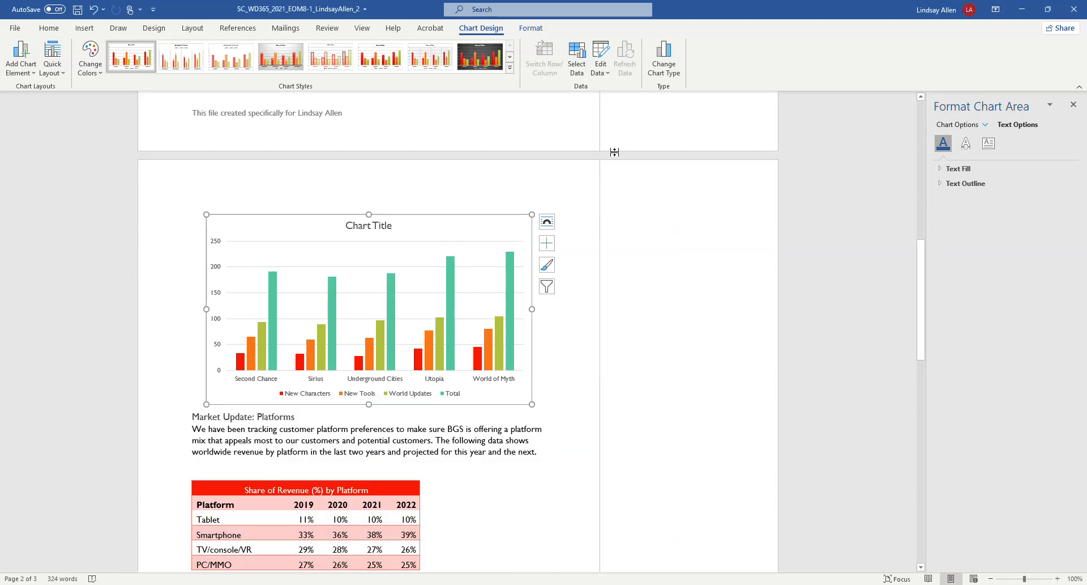
Exclude the Total series from the chart through its data source selection, keeping the Total column in the data sheet, and close the sheet.
{"action": "left_click", "coordinate": [576, 65]}
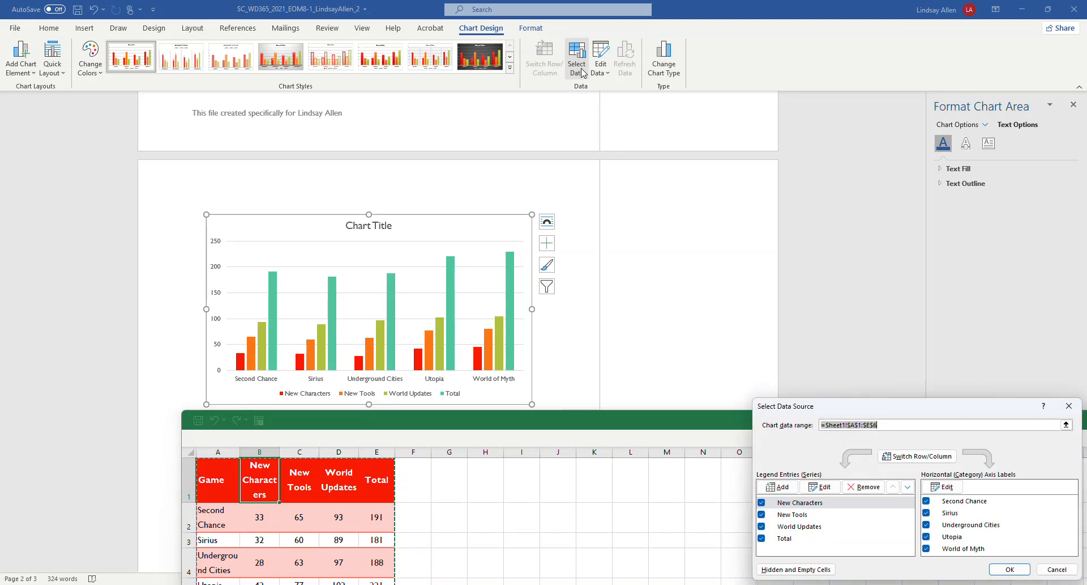
{"action": "left_click_drag", "start_coordinate": [955, 415], "coordinate": [532, 275]}
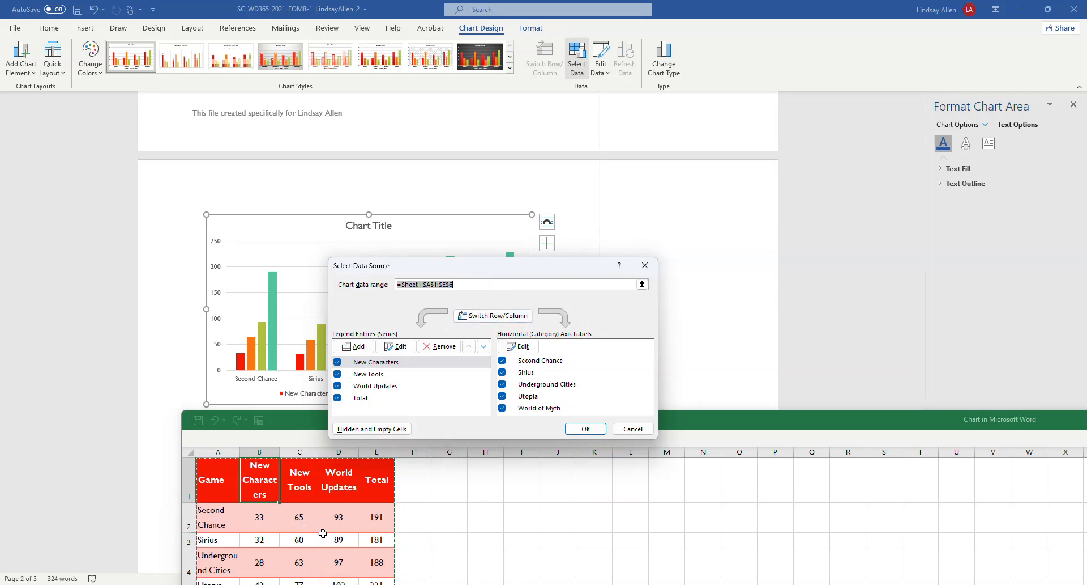
{"action": "left_click", "coordinate": [339, 398]}
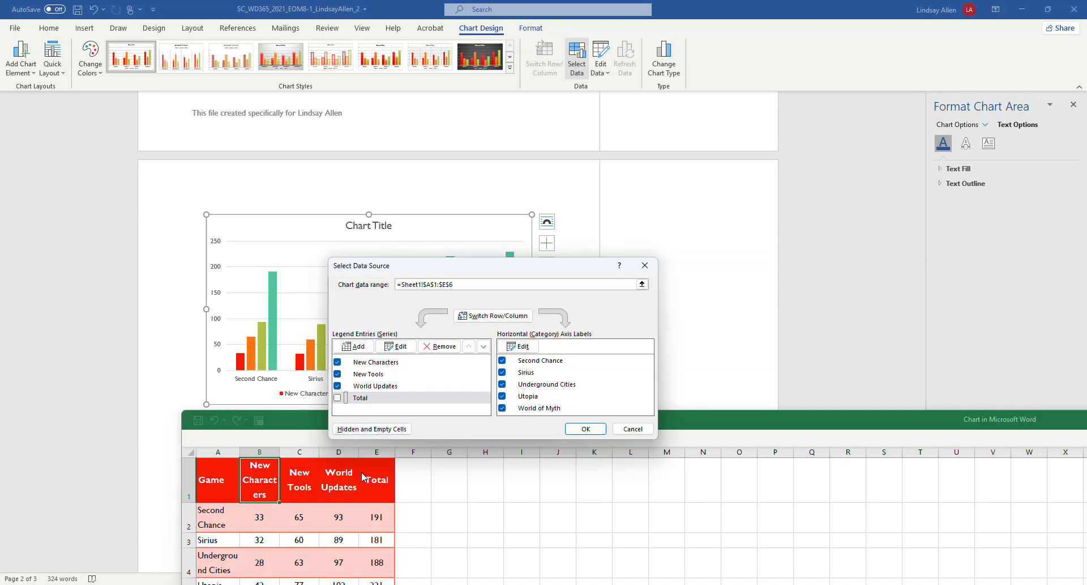
{"action": "left_click", "coordinate": [599, 429]}
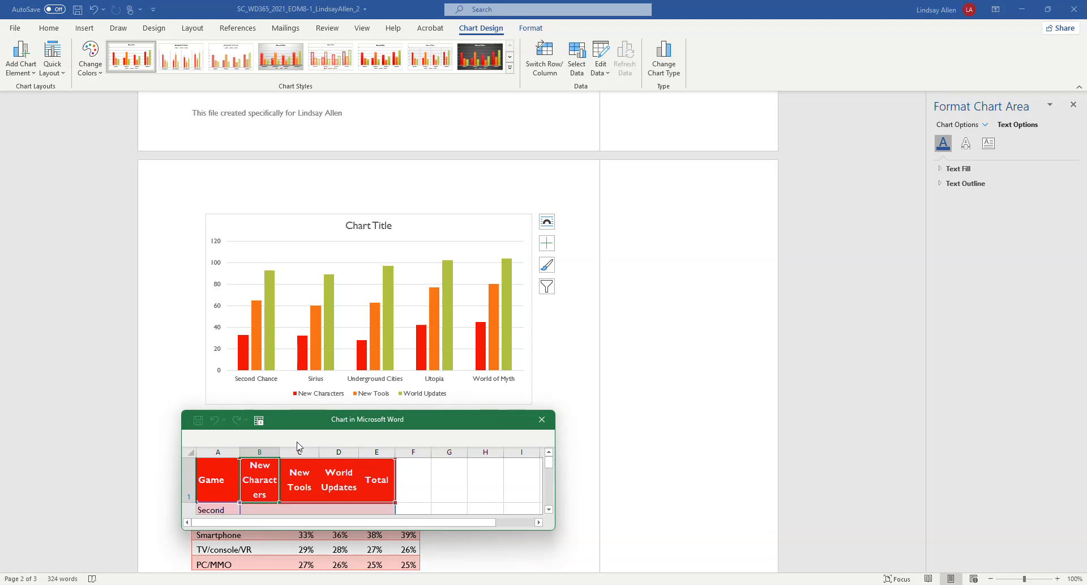
{"action": "left_click", "coordinate": [550, 381]}
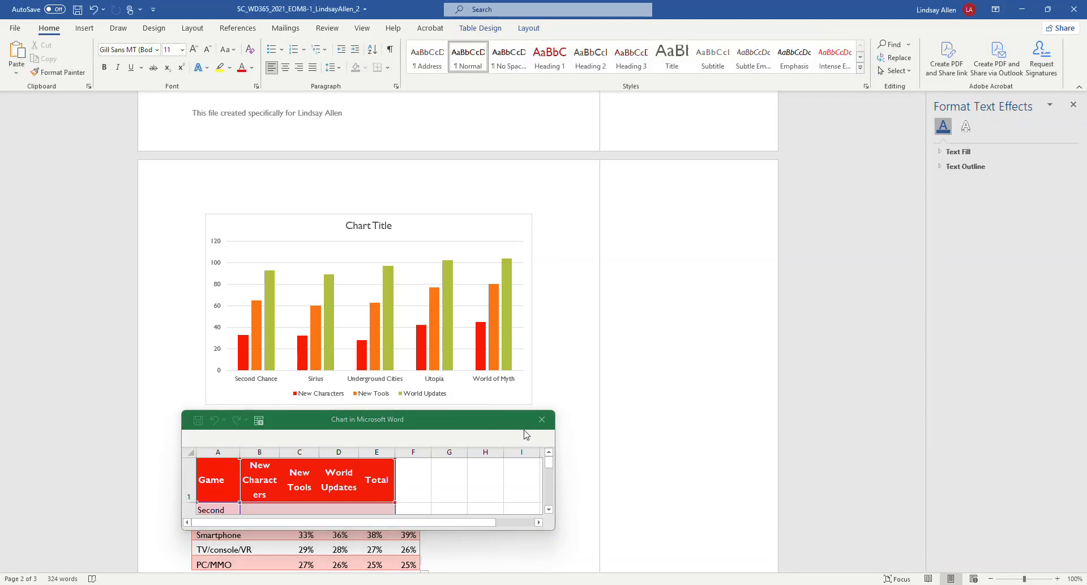
{"action": "left_click", "coordinate": [542, 419]}
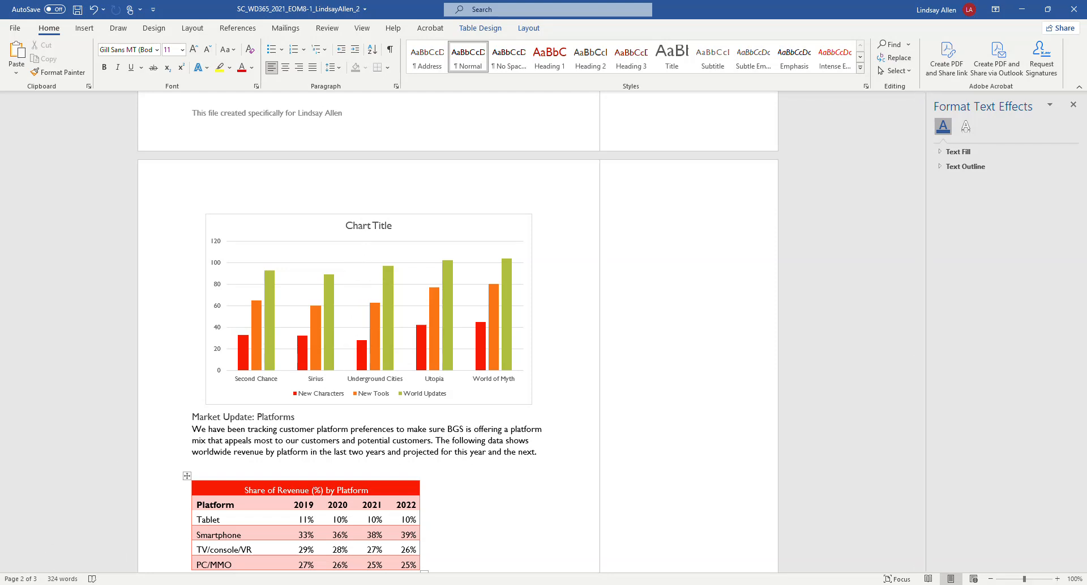
Remove the Chart Title placeholder from the new column chart.
{"action": "left_click", "coordinate": [378, 226]}
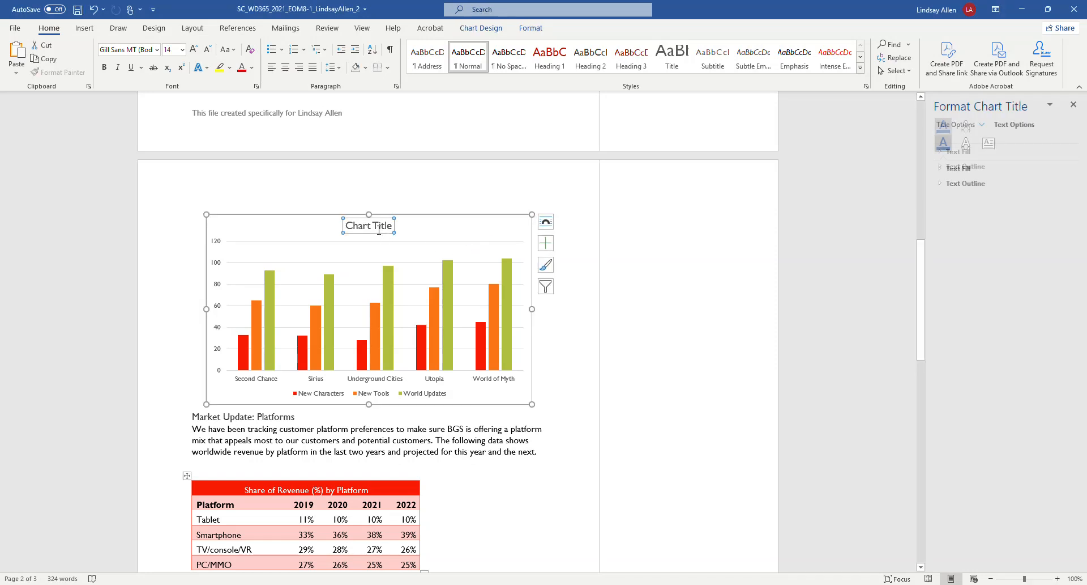
{"action": "left_click", "coordinate": [547, 243]}
{"action": "left_click", "coordinate": [574, 279]}
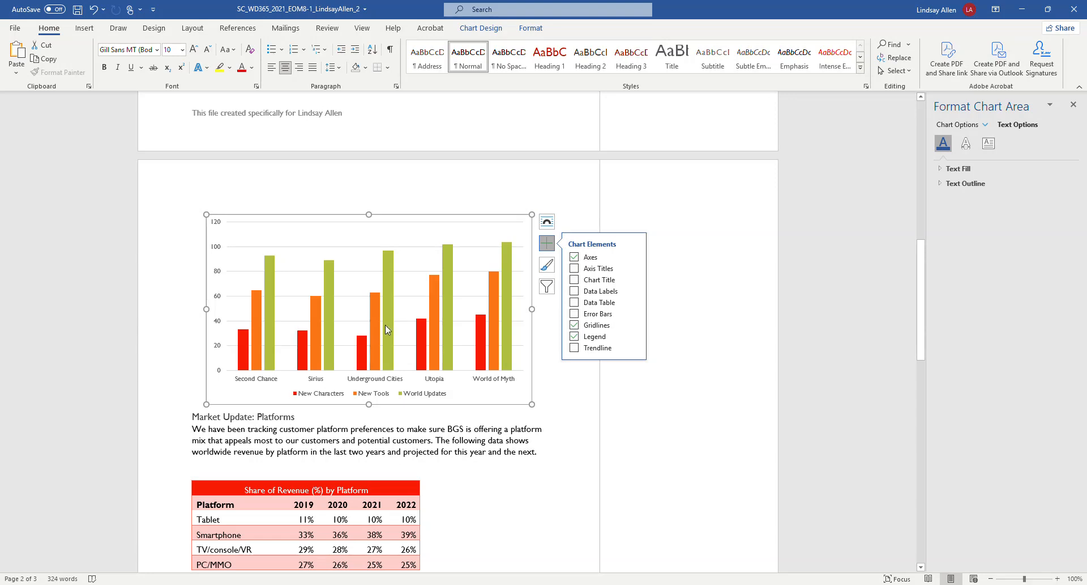
{"action": "mouse_move", "coordinate": [371, 332]}
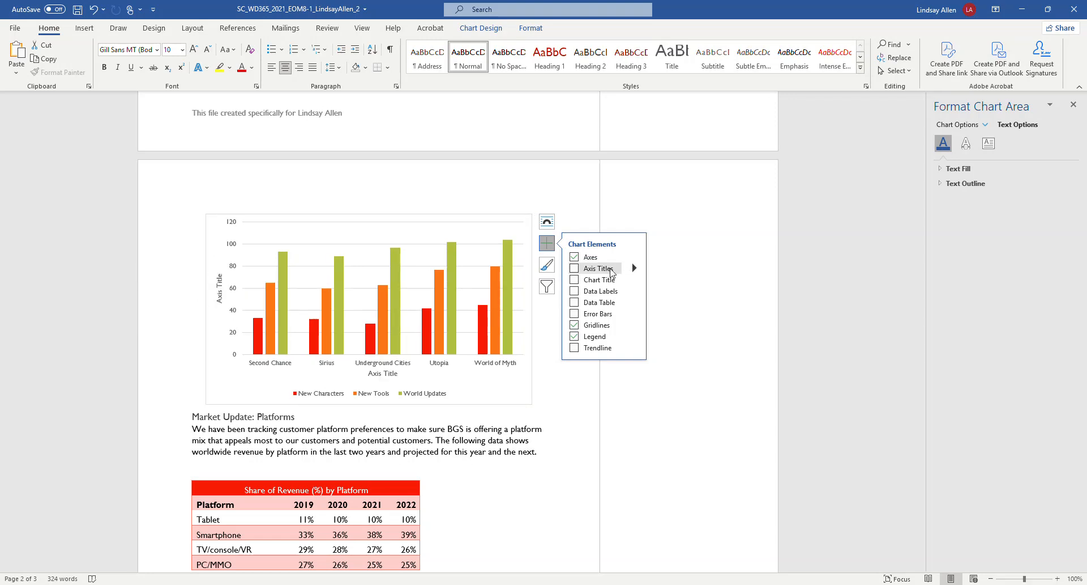
Add axis titles to the column chart and set the vertical axis title to "Number of Updates".
{"action": "left_click", "coordinate": [585, 273]}
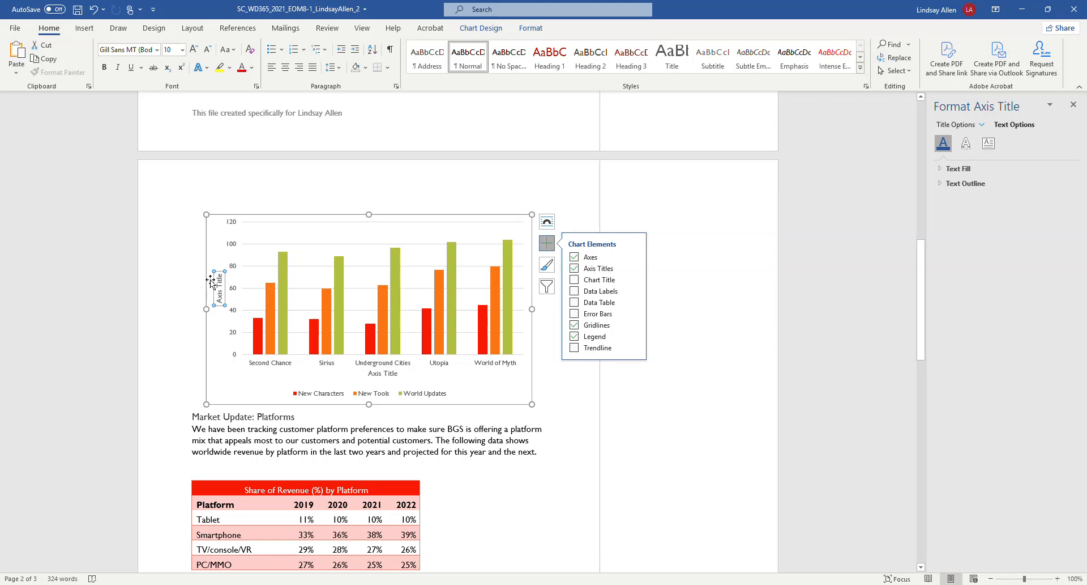
{"action": "left_click", "coordinate": [220, 296]}
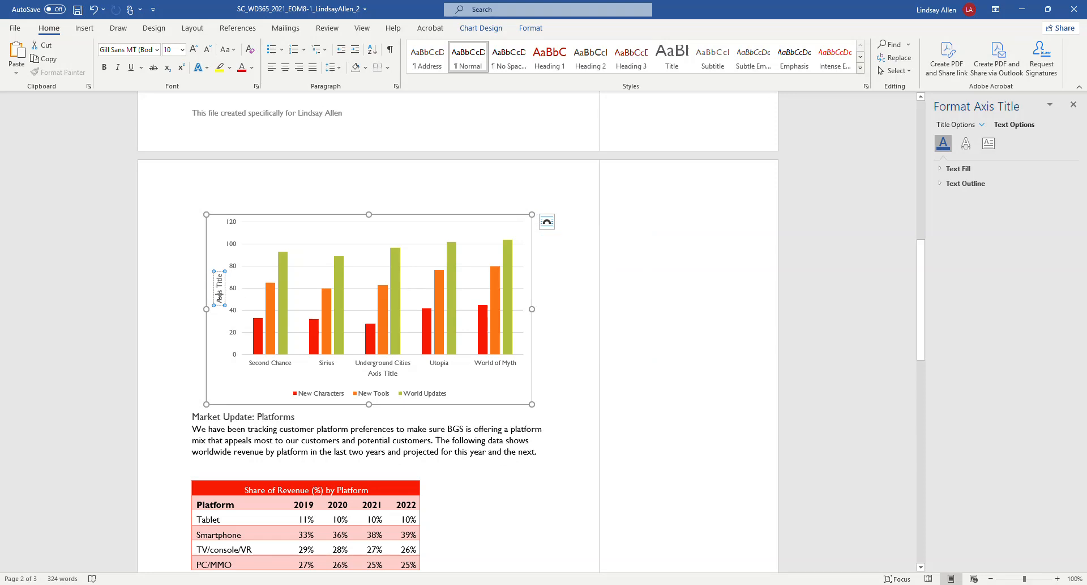
{"action": "key", "text": "BackSpace"}
{"action": "key", "text": "BackSpace"}
{"action": "key", "text": "Delete"}
{"action": "key", "text": "Delete"}
{"action": "key", "text": "Delete"}
{"action": "key", "text": "Delete"}
{"action": "key", "text": "Delete"}
{"action": "key", "text": "Delete"}
{"action": "key", "text": "Delete"}
{"action": "key", "text": "Delete"}
{"action": "type", "text": "N"}
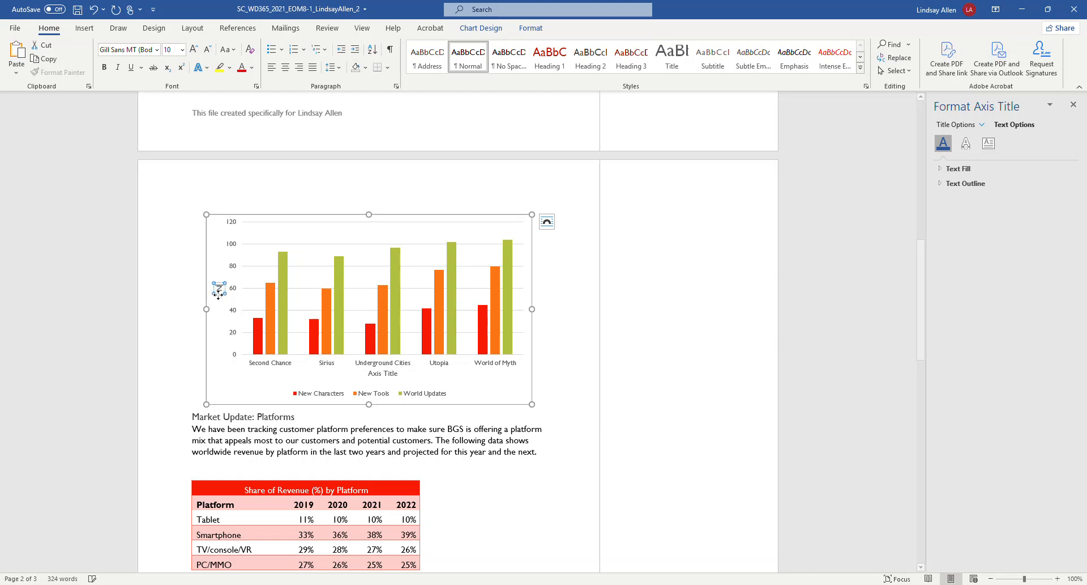
{"action": "type", "text": "umber of Updates"}
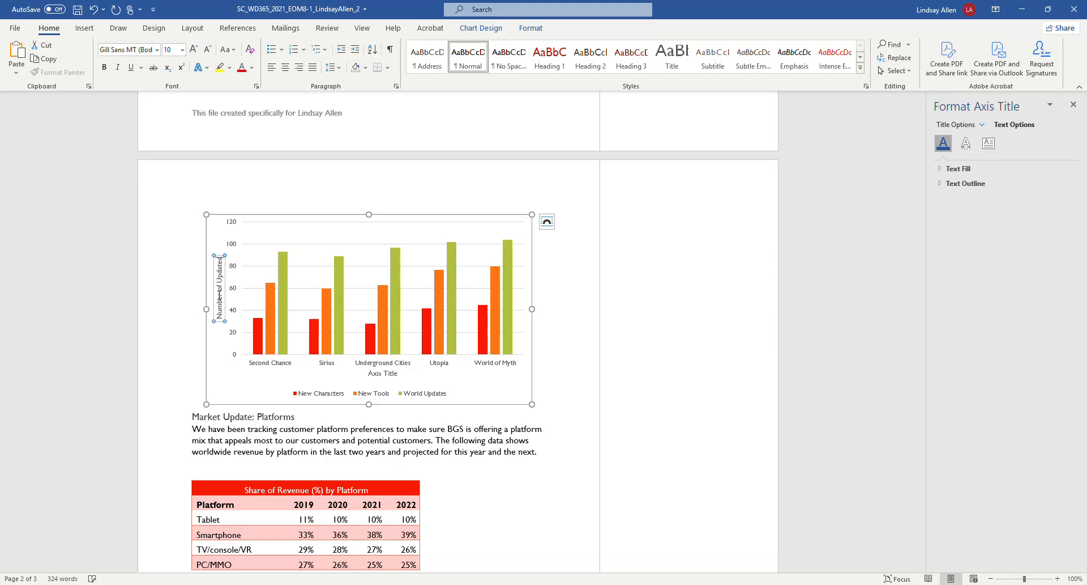
{"action": "left_click", "coordinate": [590, 502]}
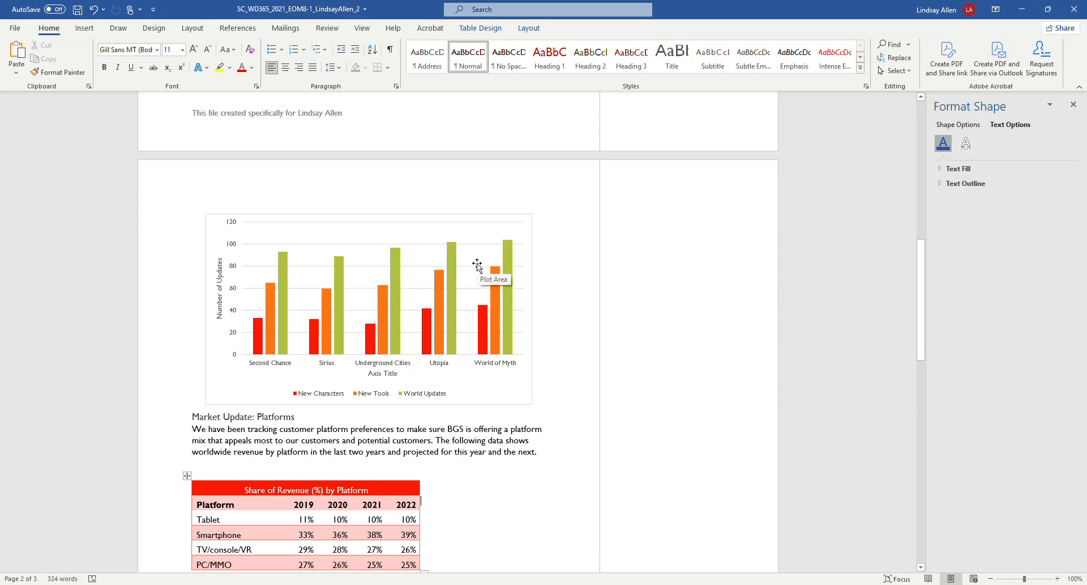
Check which series are included in the column chart's data source selection, and close the data sheet.
{"action": "left_click", "coordinate": [422, 236]}
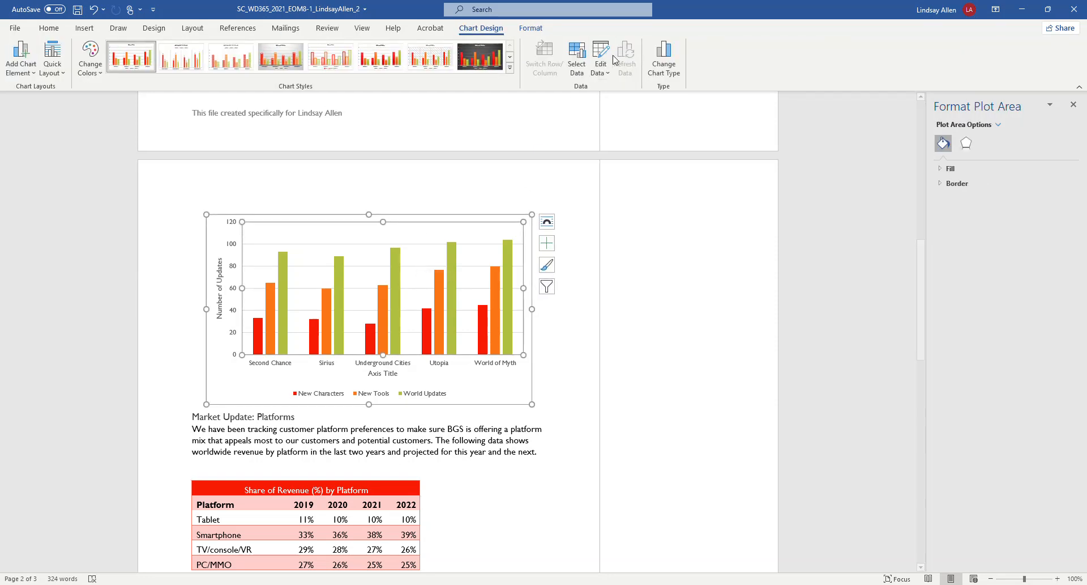
{"action": "left_click", "coordinate": [578, 62]}
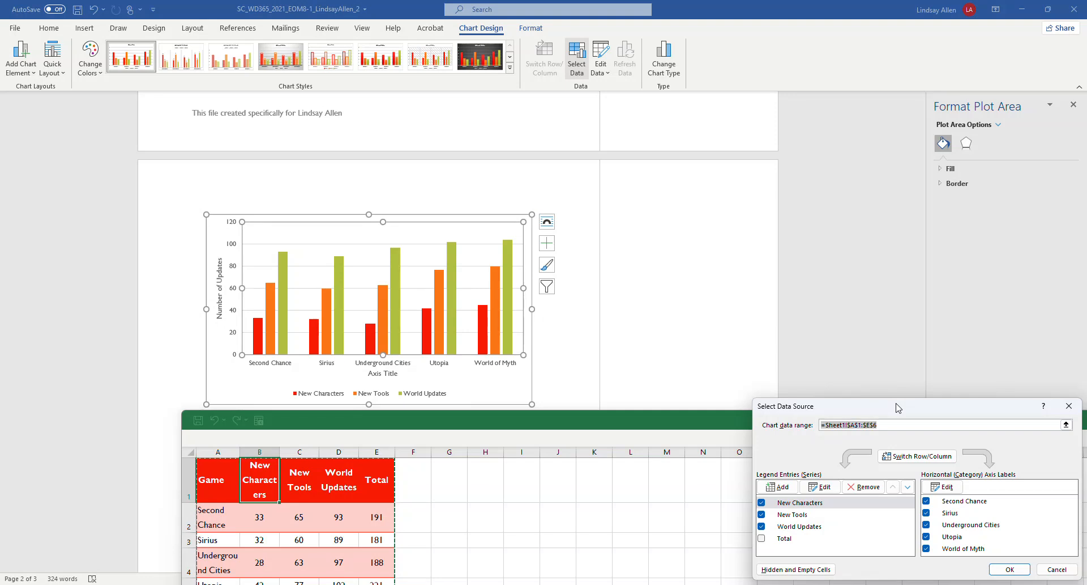
{"action": "left_click_drag", "start_coordinate": [897, 406], "coordinate": [200, 248]}
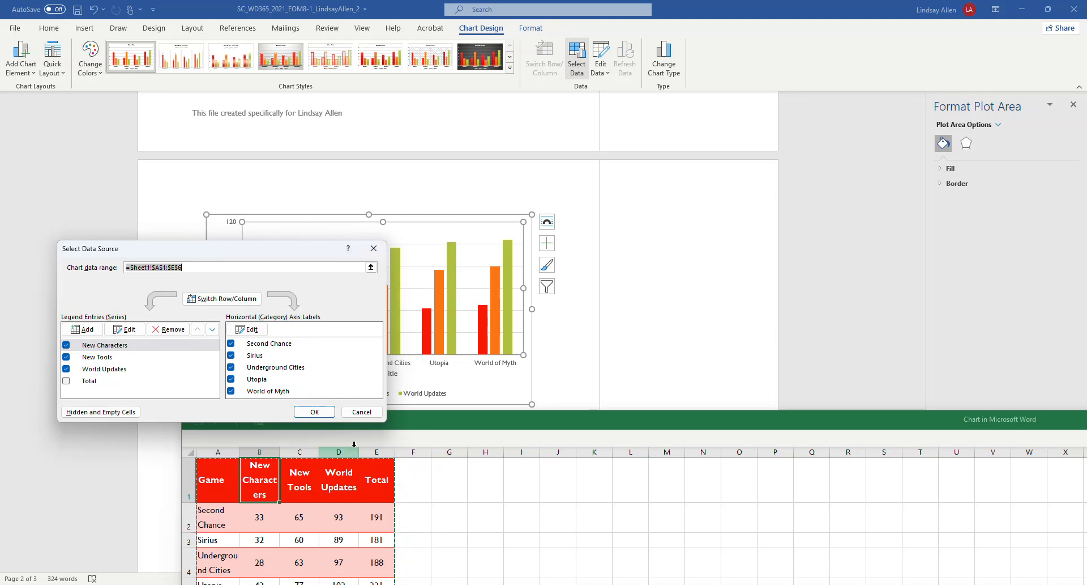
{"action": "left_click", "coordinate": [317, 412]}
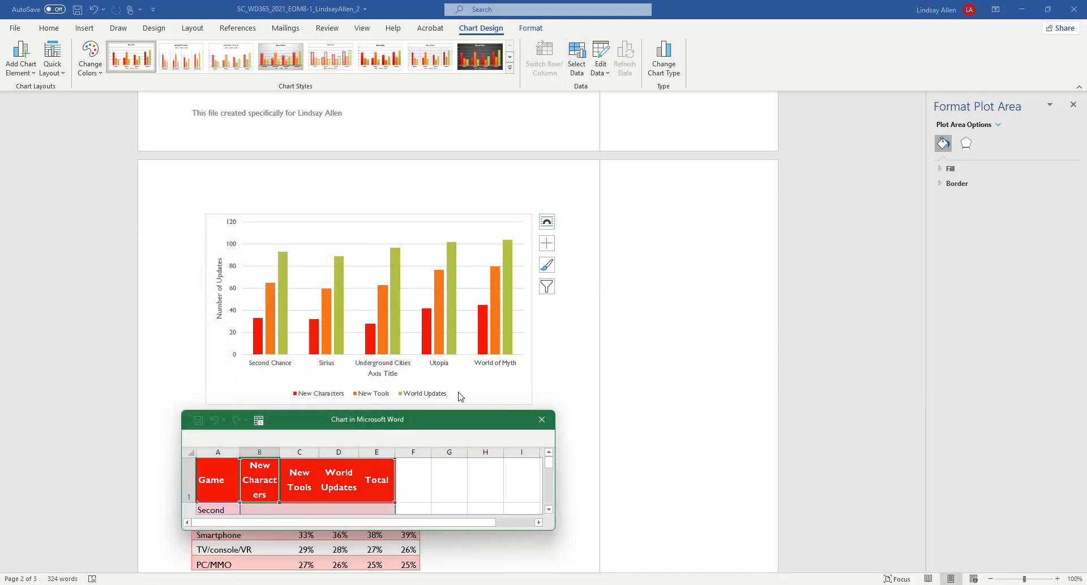
{"action": "left_click", "coordinate": [542, 419]}
{"action": "left_click", "coordinate": [565, 517]}
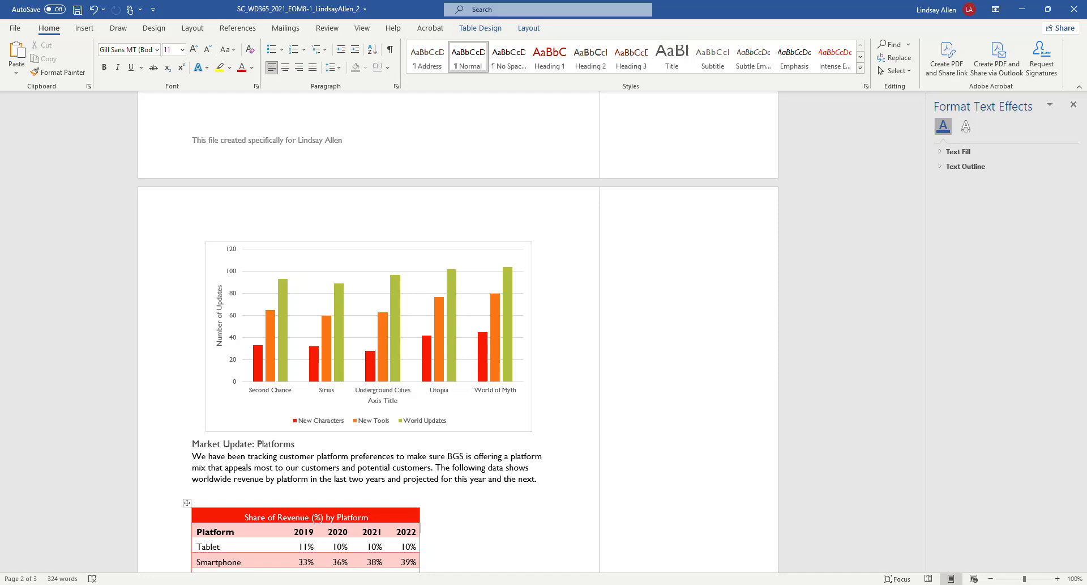
Switch to the grading report for submission 2, review its task-by-task results, and enable editing.
{"action": "key", "text": "alt+Tab"}
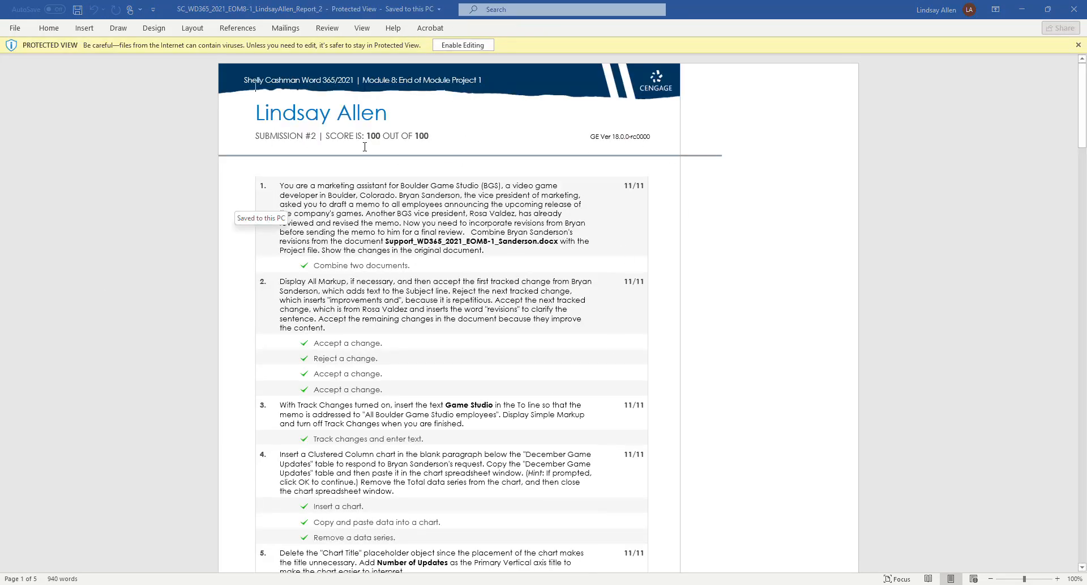
{"action": "scroll", "coordinate": [354, 277], "scroll_direction": "down", "scroll_amount": 2}
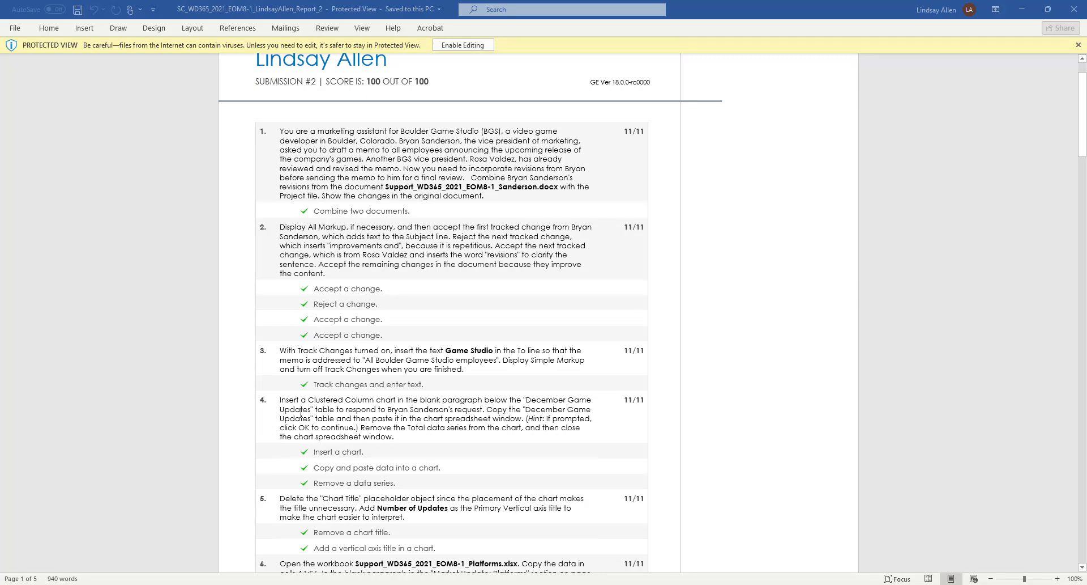
{"action": "scroll", "coordinate": [345, 447], "scroll_direction": "down", "scroll_amount": 1}
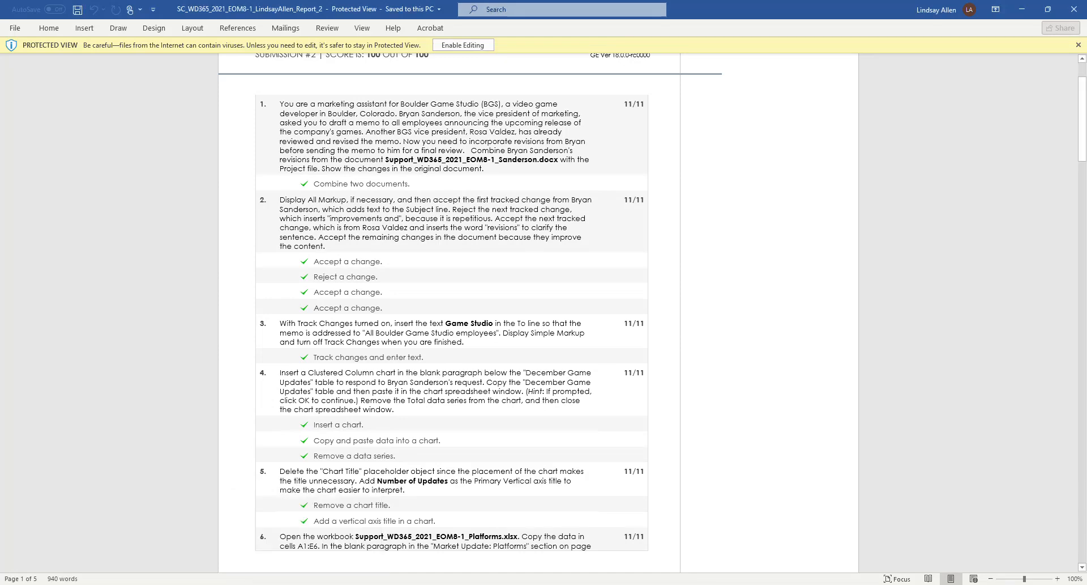
{"action": "left_click", "coordinate": [468, 45]}
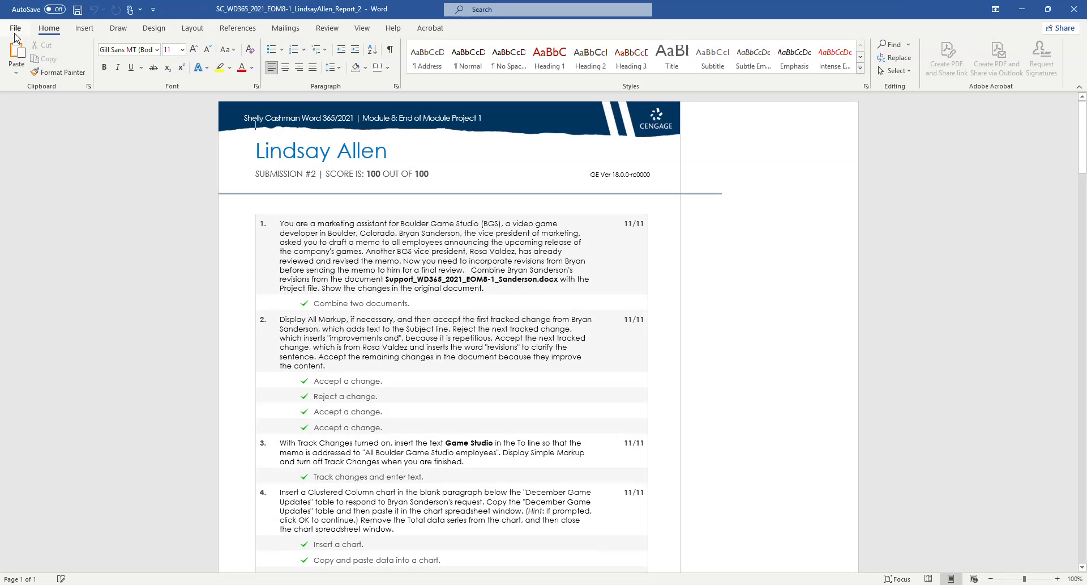
{"action": "left_click", "coordinate": [15, 28]}
{"action": "left_click", "coordinate": [34, 103]}
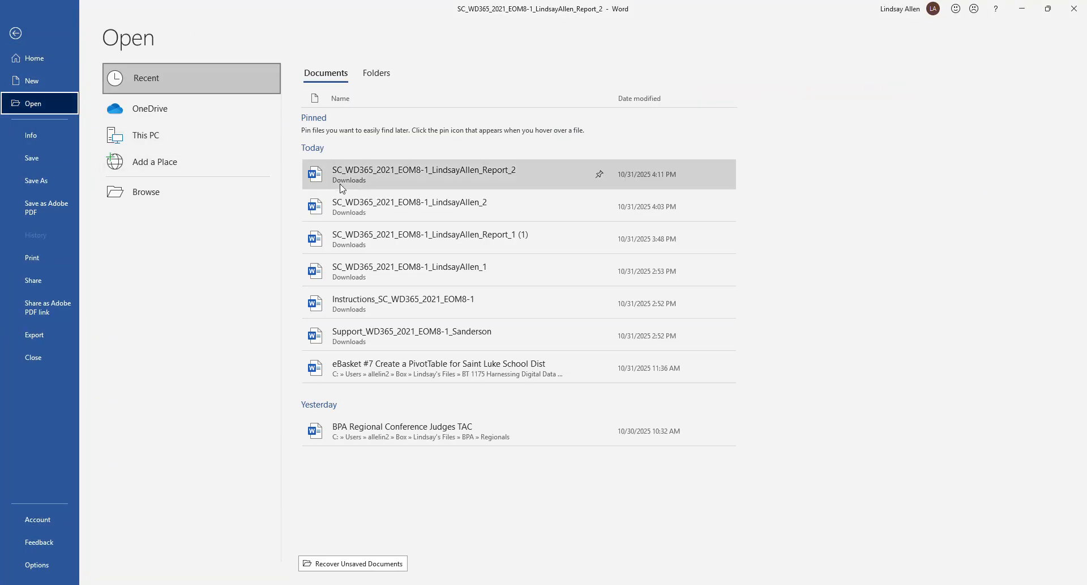
{"action": "left_click", "coordinate": [443, 178]}
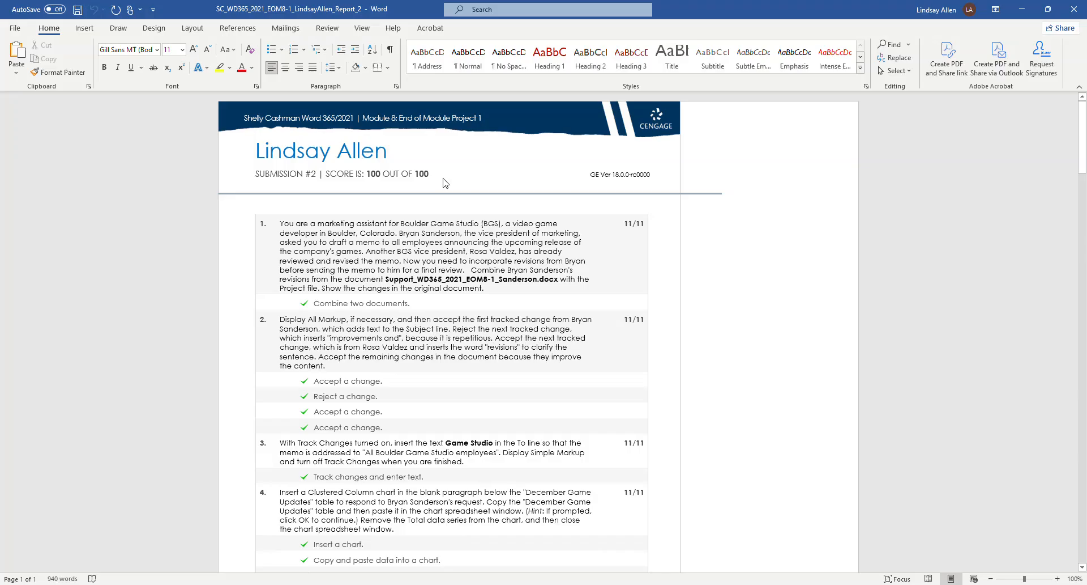
Open the graded memo for the second submission, the file ending in _2, from the recent documents.
{"action": "left_click", "coordinate": [10, 28]}
{"action": "left_click", "coordinate": [31, 103]}
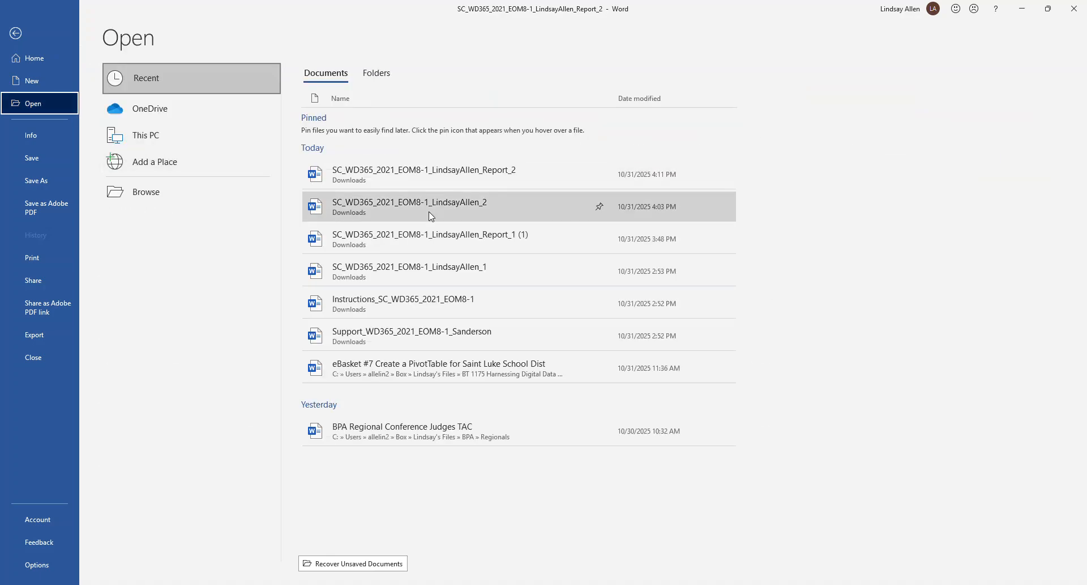
{"action": "left_click", "coordinate": [439, 216]}
Select the plot area of the column chart on page 2 and show the chart's design options.
{"action": "scroll", "coordinate": [437, 210], "scroll_direction": "down", "scroll_amount": 10}
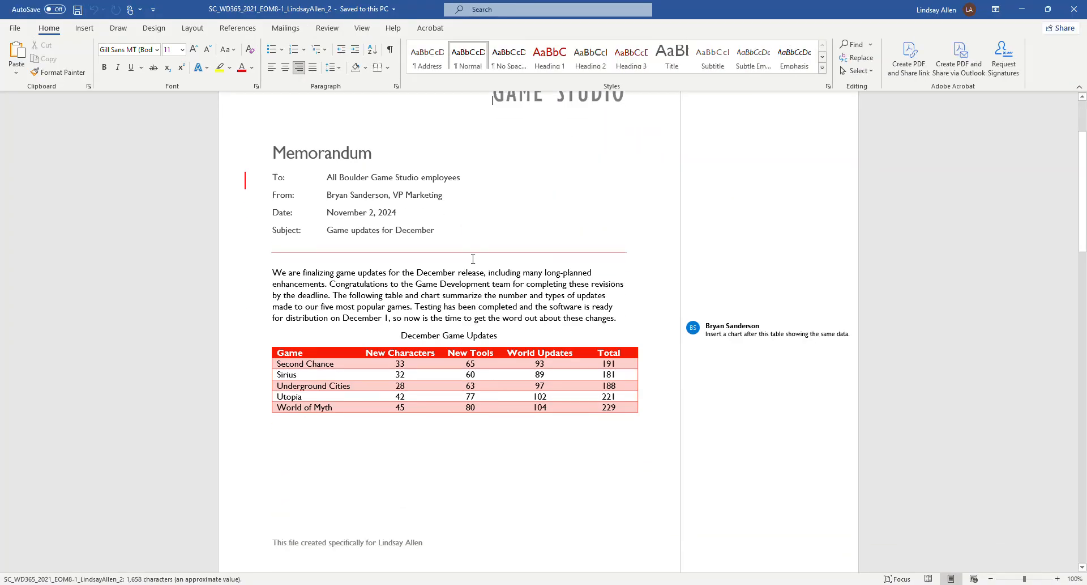
{"action": "left_click", "coordinate": [461, 259]}
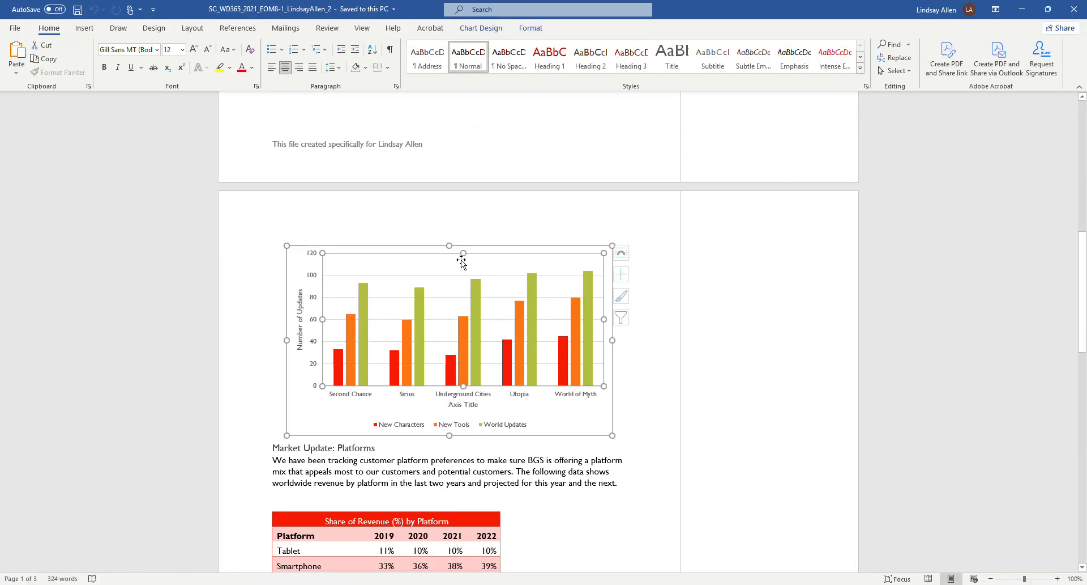
{"action": "left_click", "coordinate": [480, 28]}
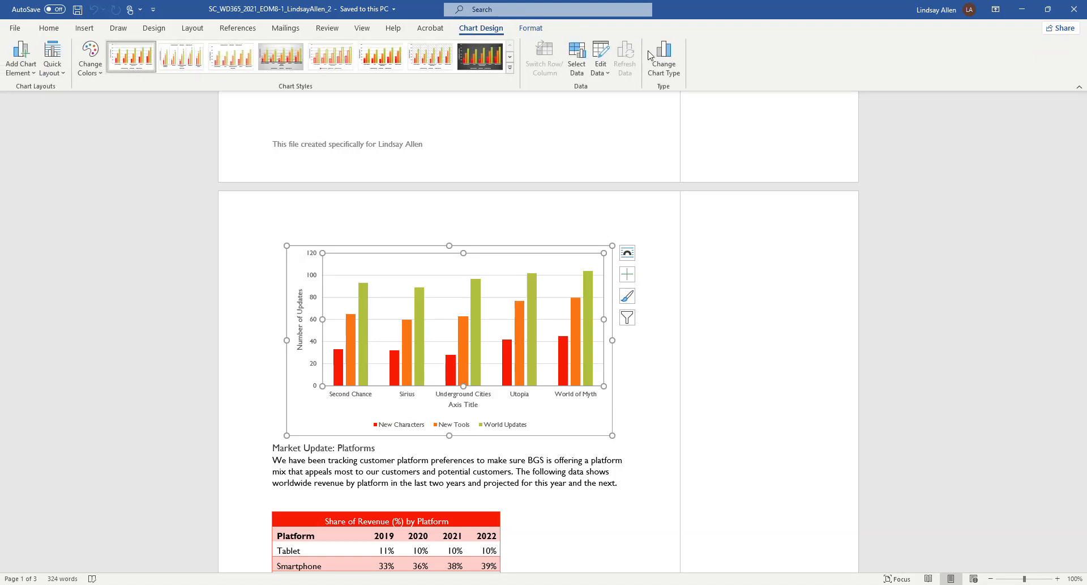